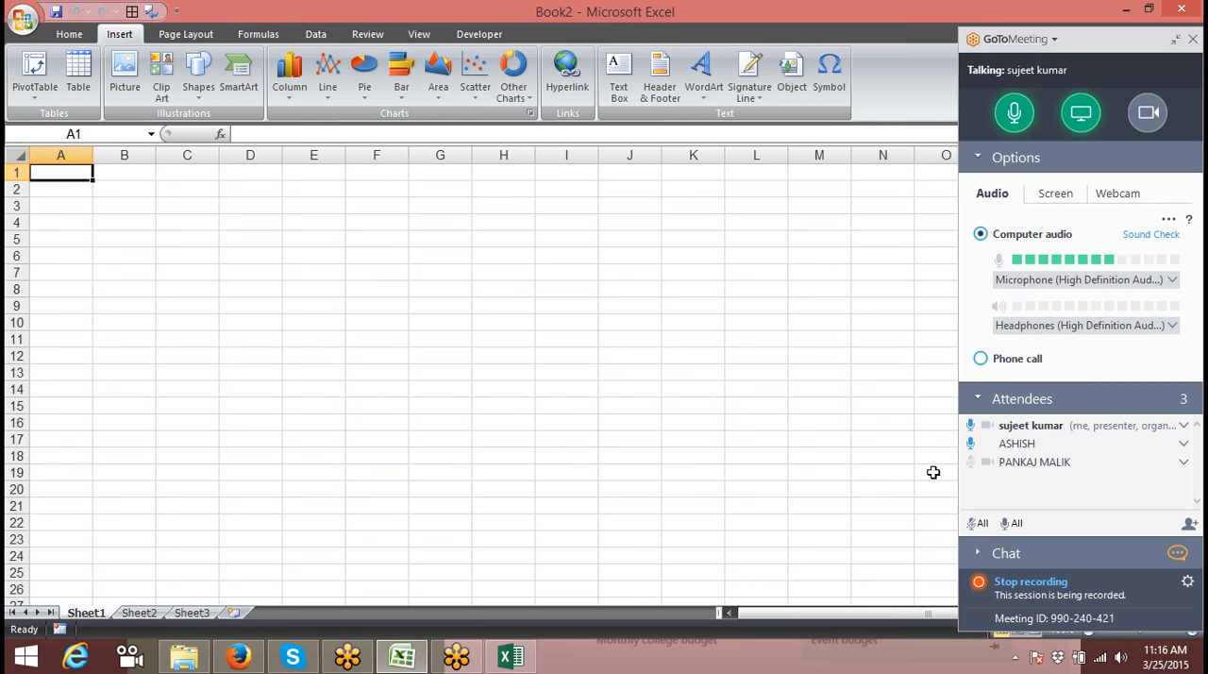
Step: Mute the unmuted meeting attendee, and start a PivotTable on Sheet1 that uses an external data source, bringing up the existing connections
left_click(972, 442)
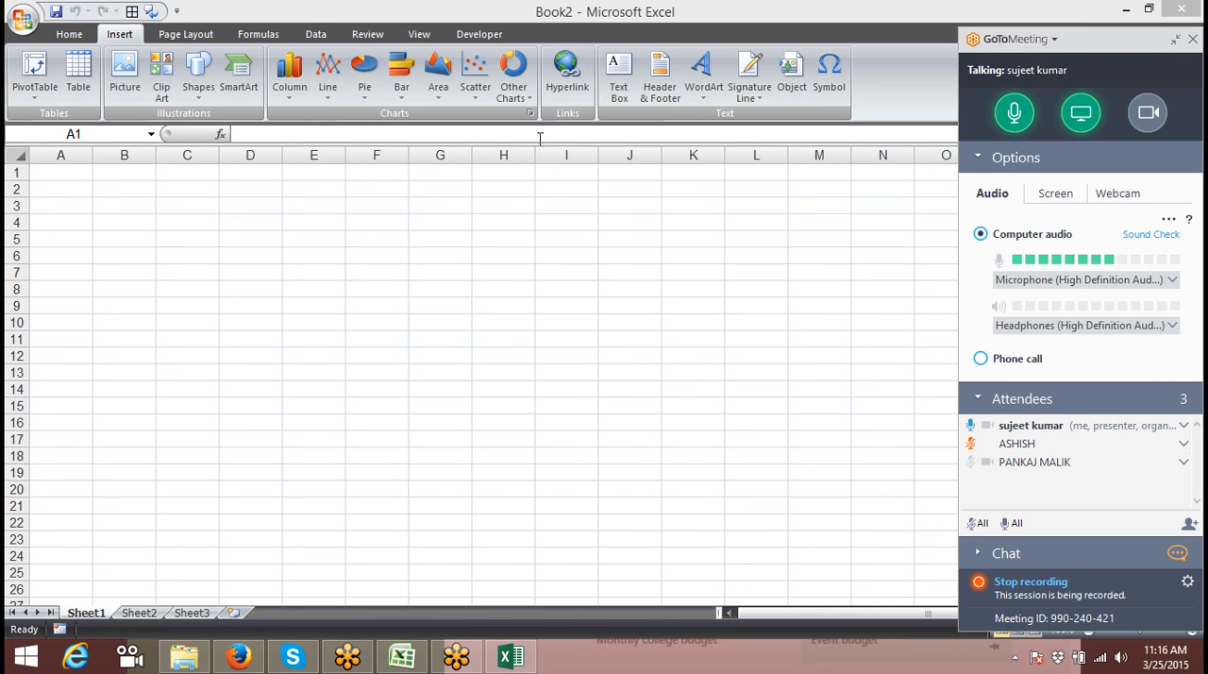
left_click(42, 87)
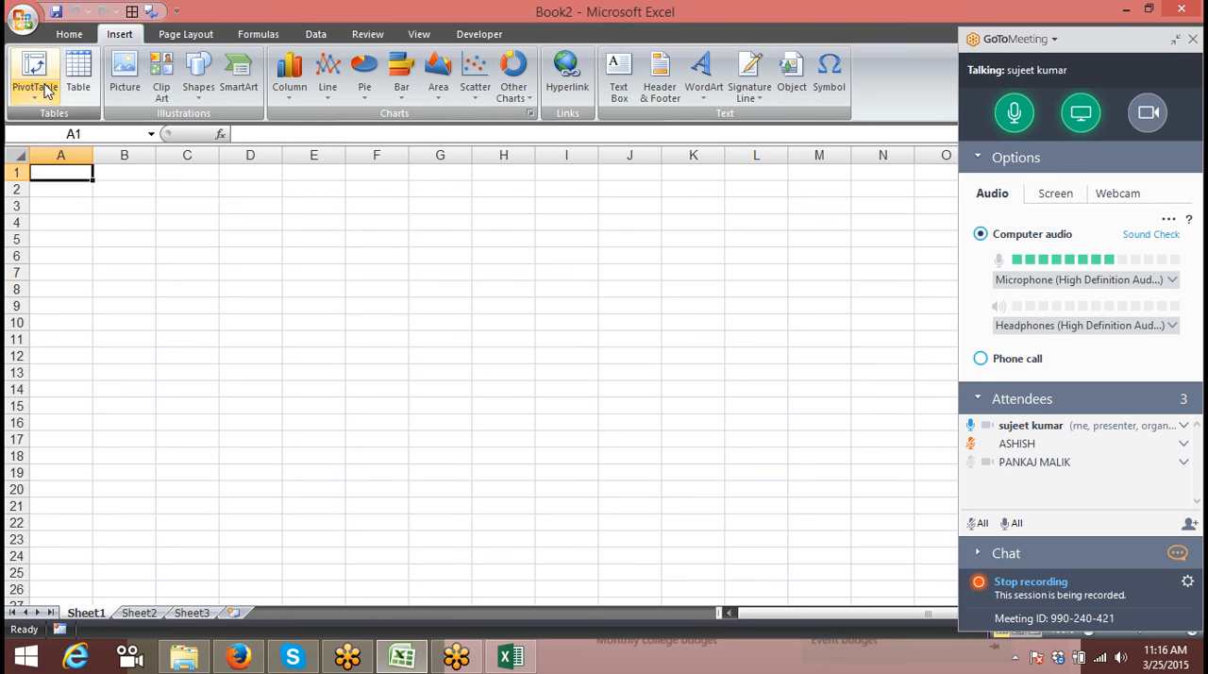
left_click(52, 117)
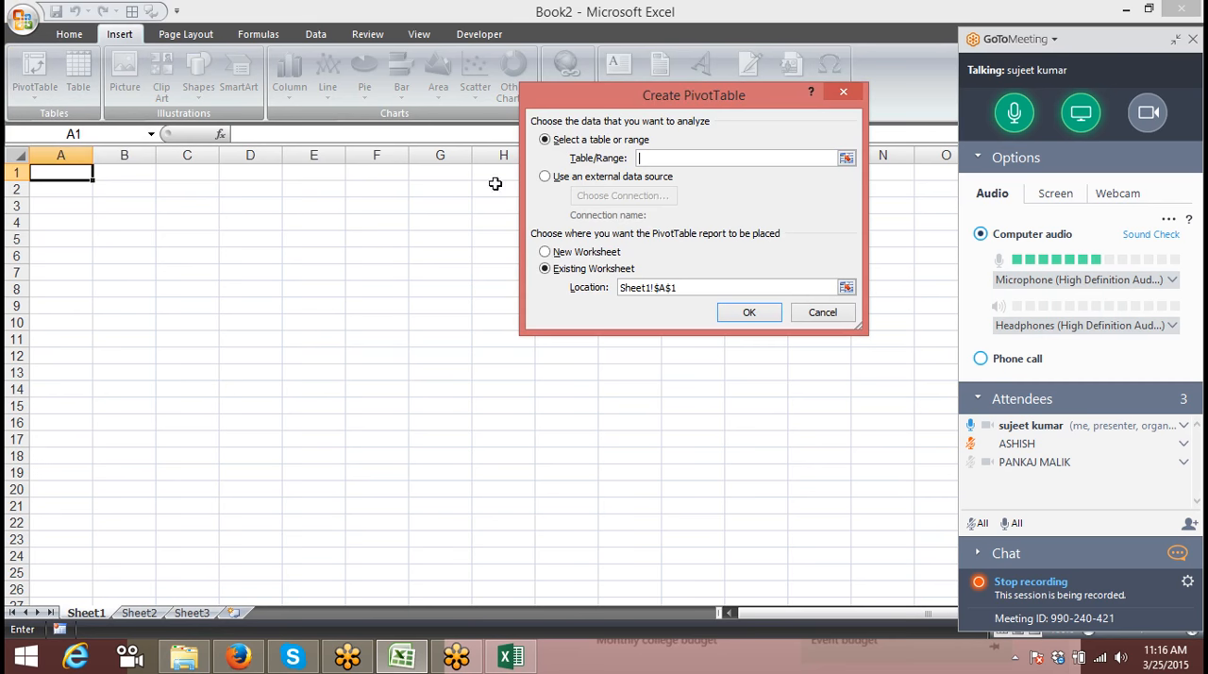
left_click(569, 180)
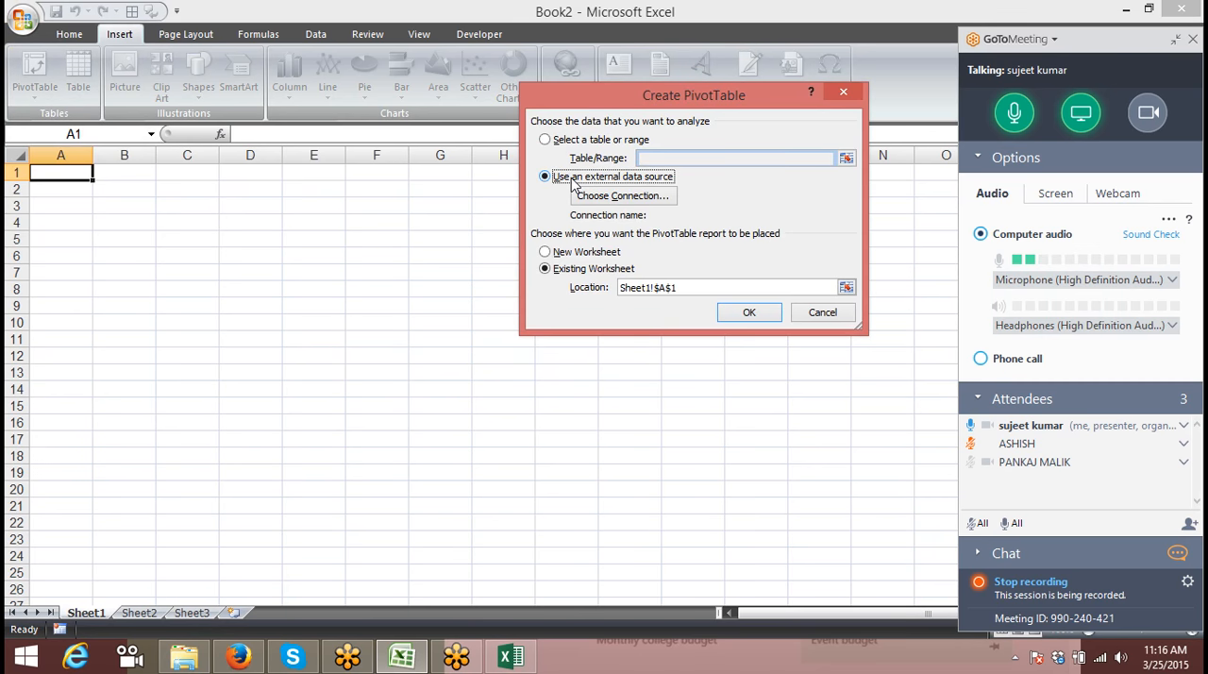
left_click(602, 198)
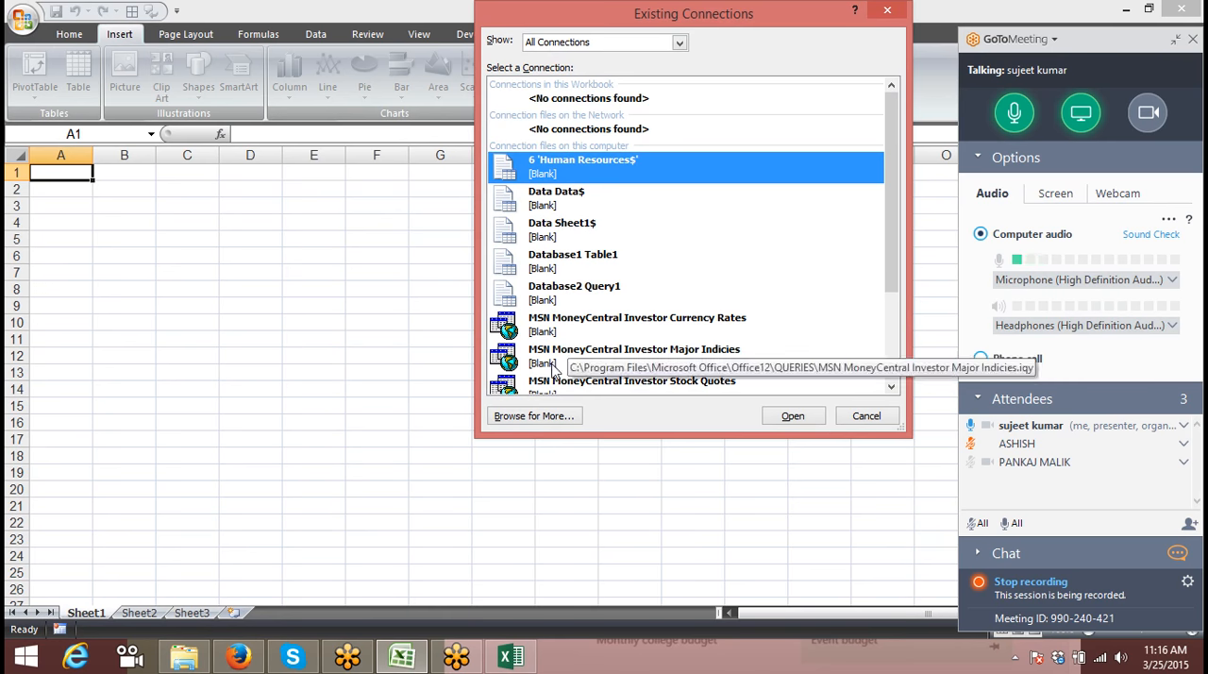
Step: Browse to the Dashboard File folder in Dropbox and open 6.HUMAN RESOURCES DASHBOARD as the data source
left_click(532, 415)
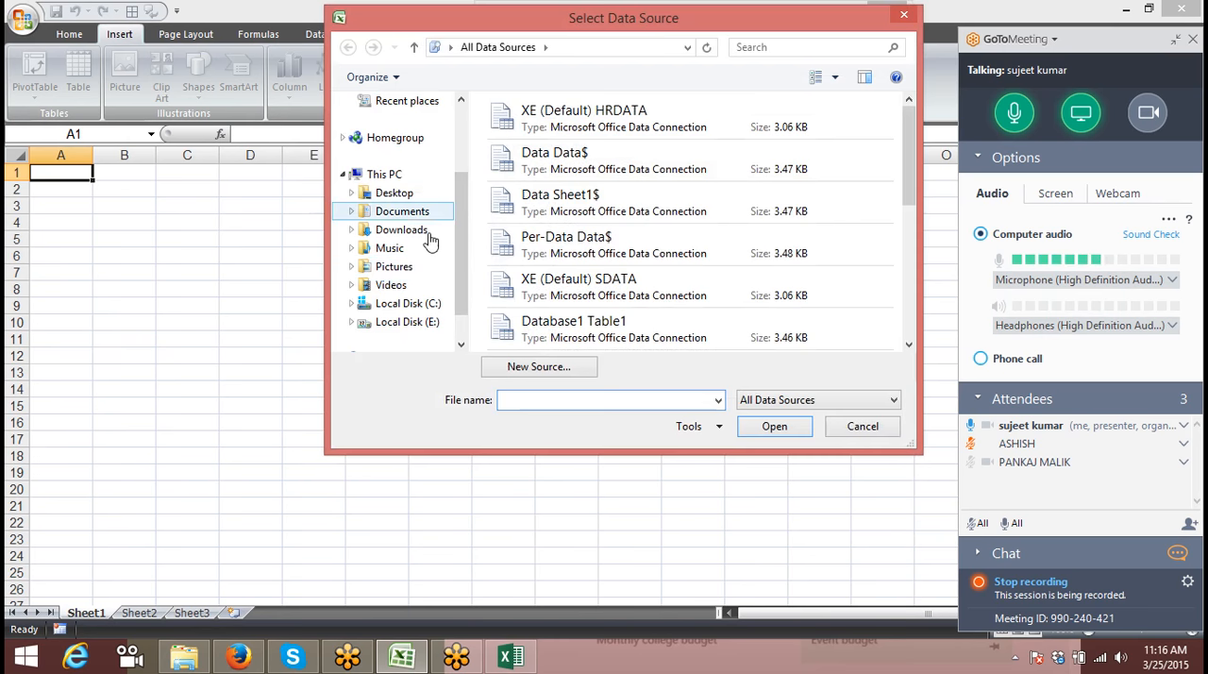
left_click(458, 155)
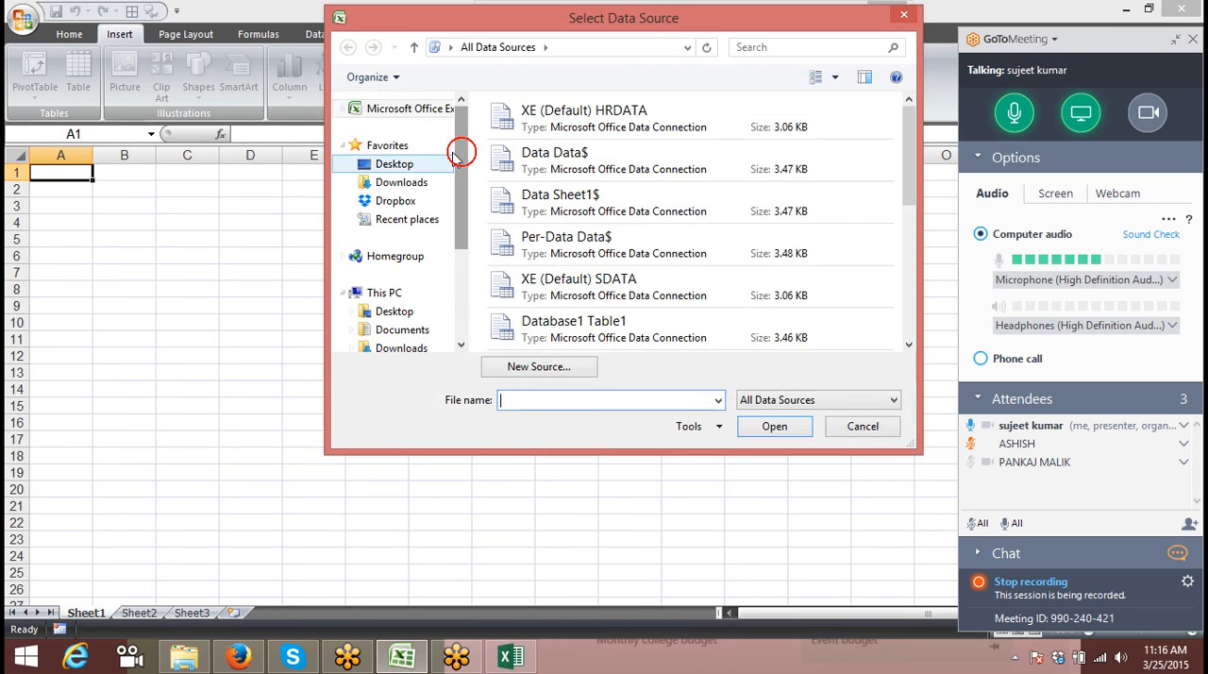
left_click(408, 204)
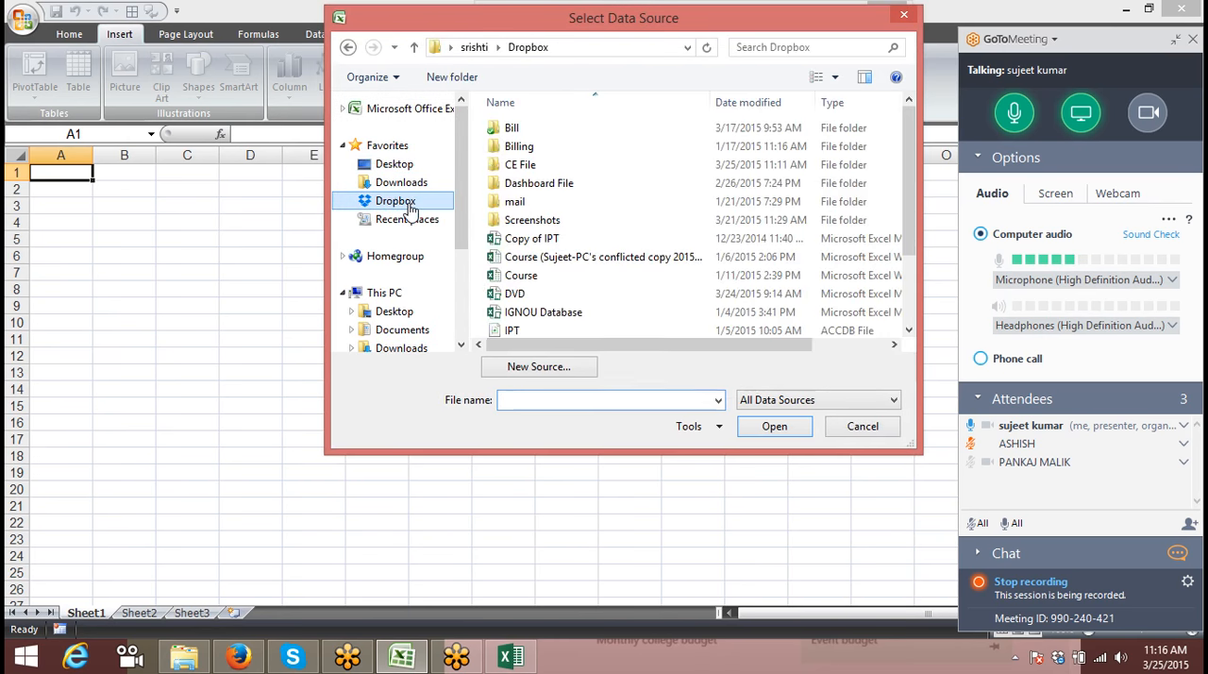
double_click(515, 167)
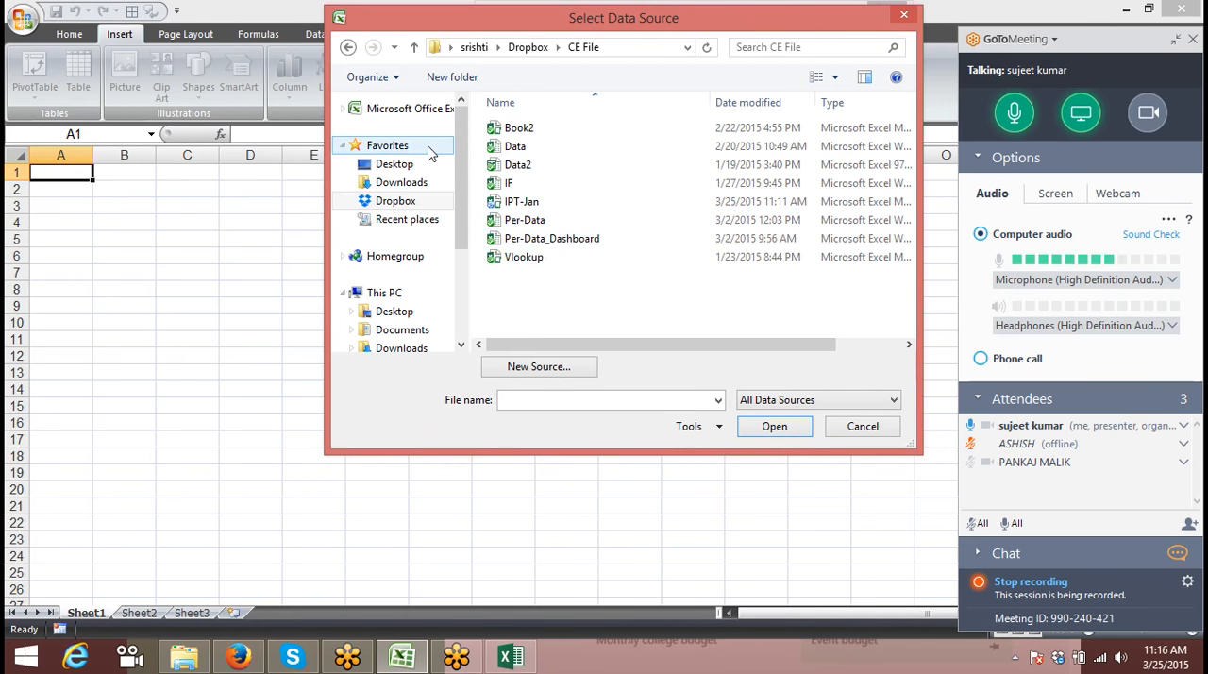
key("BackSpace")
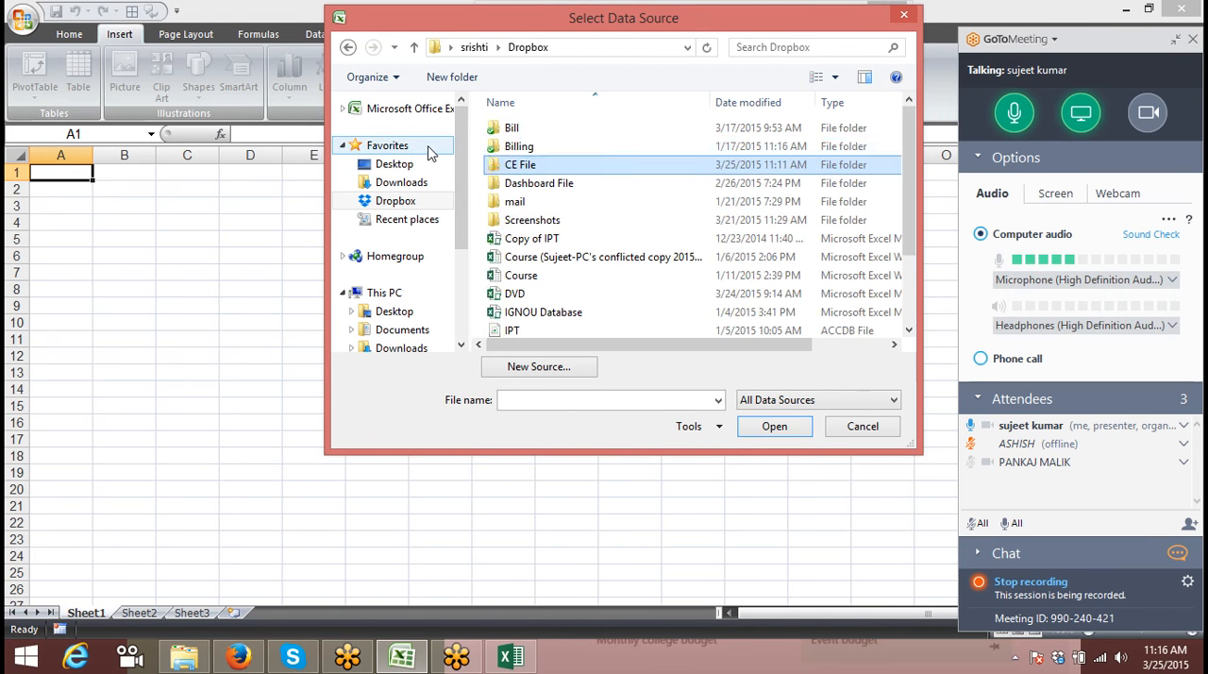
double_click(527, 186)
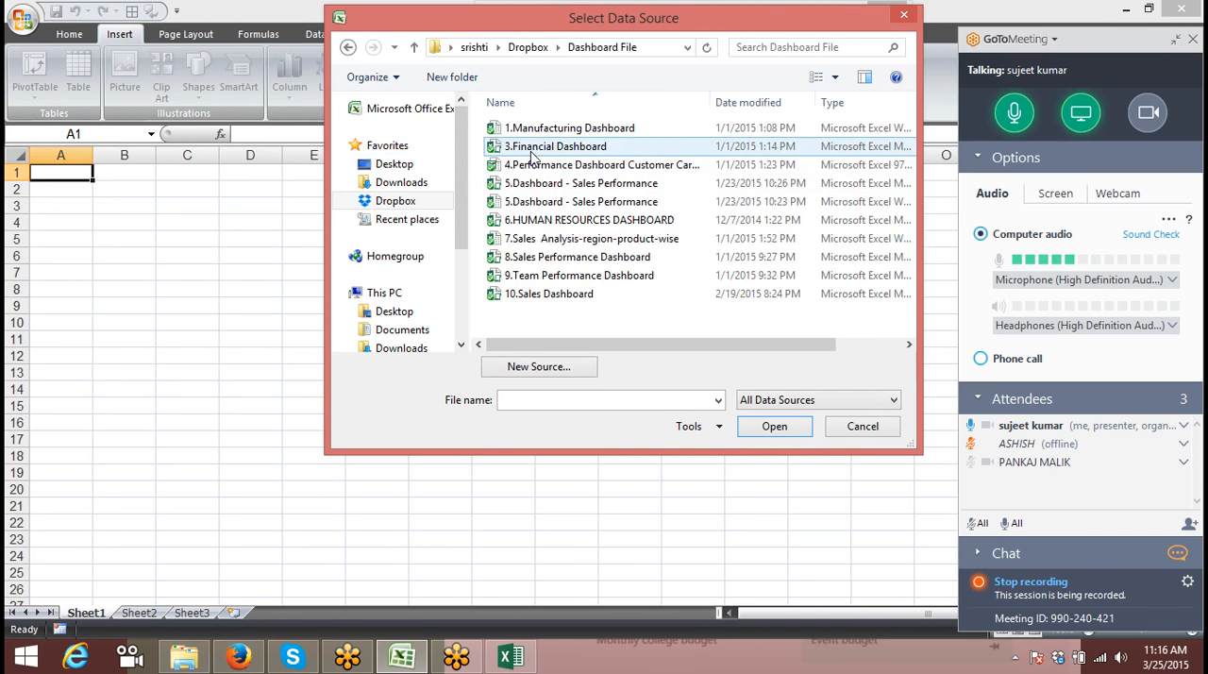
left_click(543, 225)
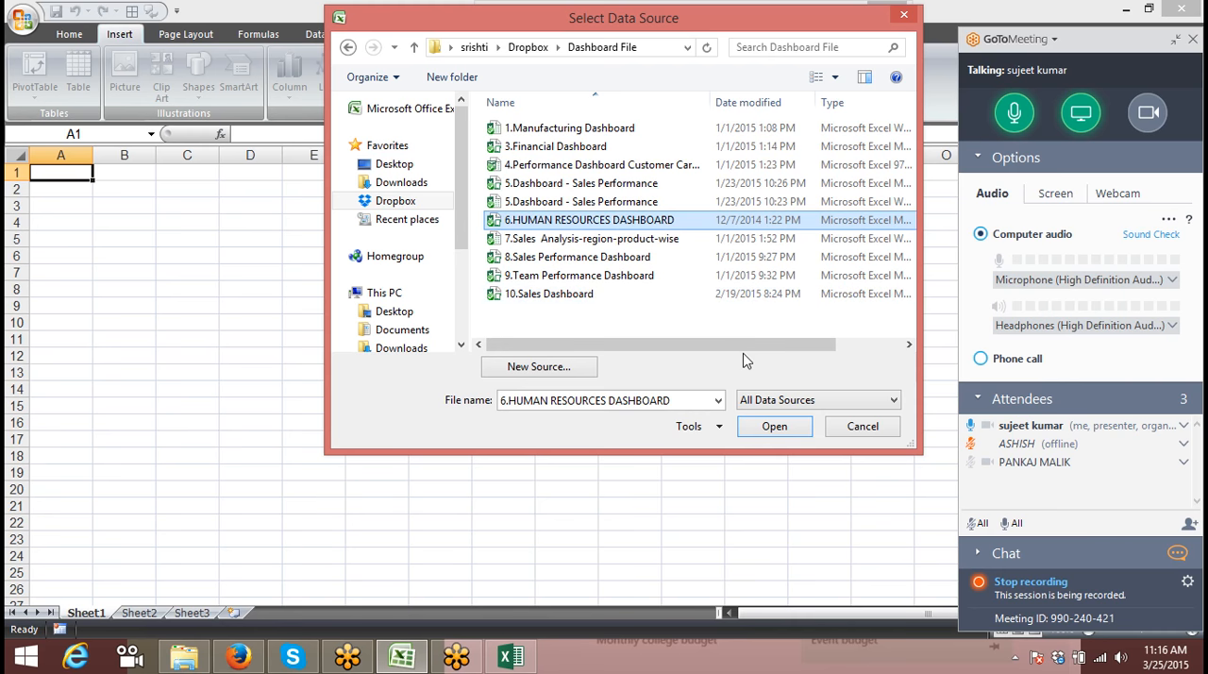
left_click(774, 426)
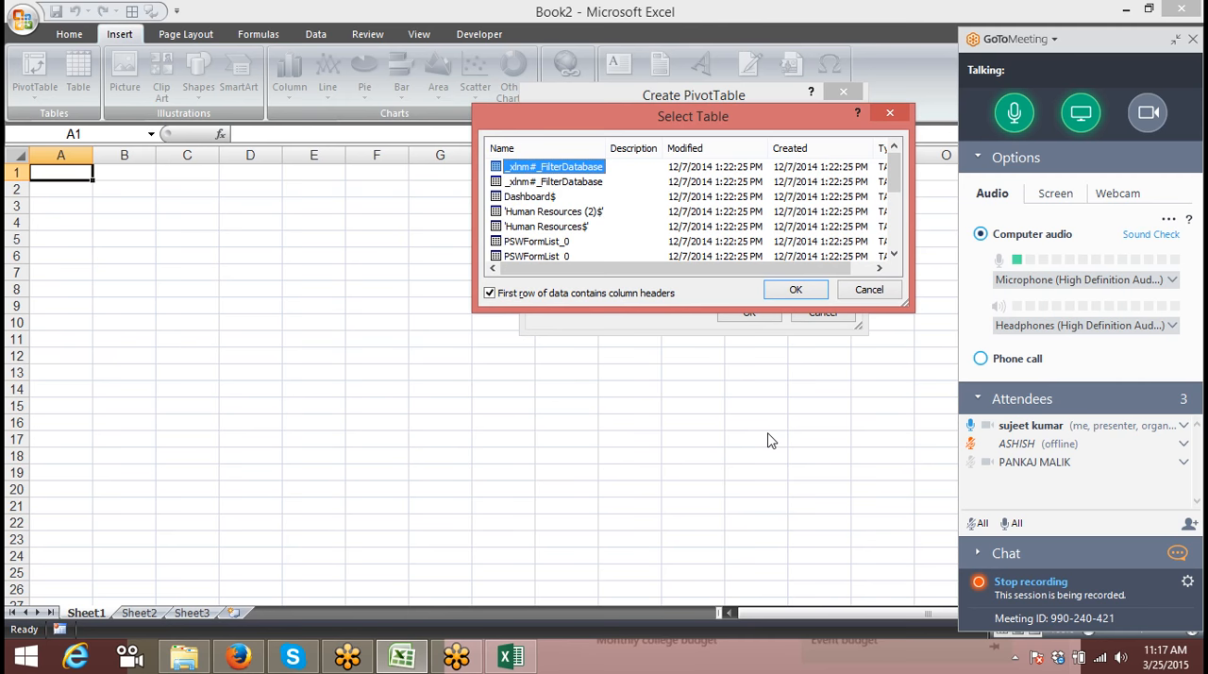
Step: Create the PivotTable at Sheet1 cell A1 from the 'Human Resources$' table, and collapse the meeting control panel
left_click(893, 256)
left_click(893, 256)
left_click(893, 255)
left_click(894, 255)
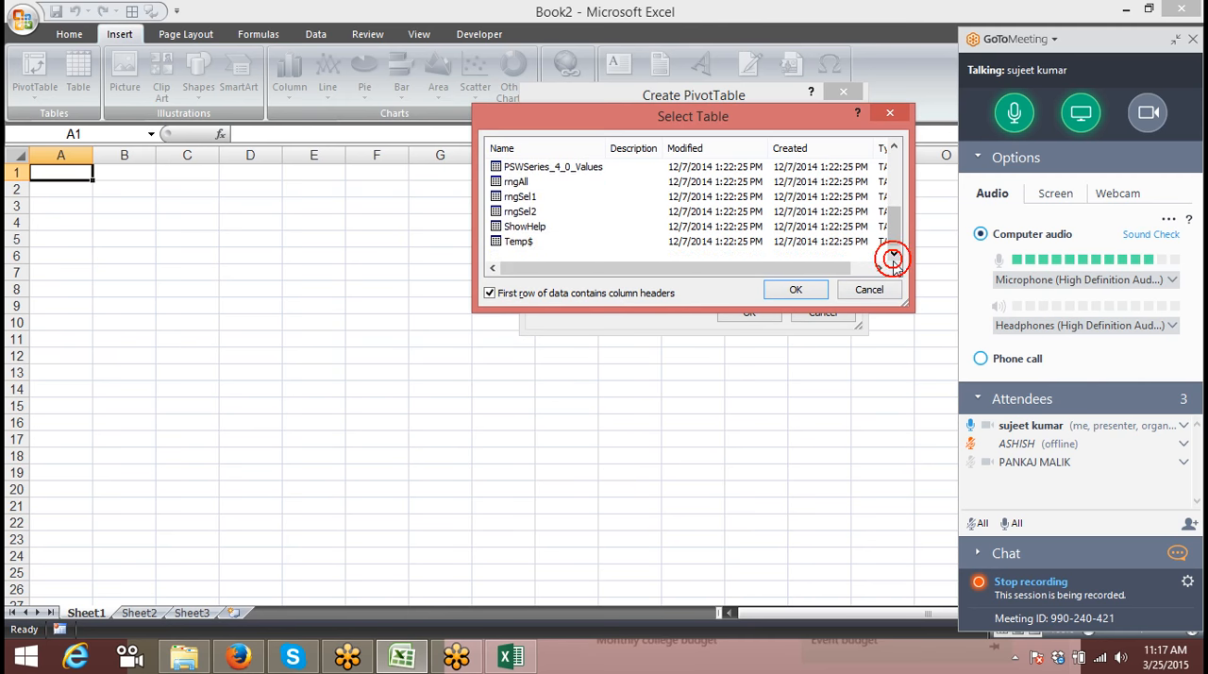
left_click(894, 149)
left_click(894, 148)
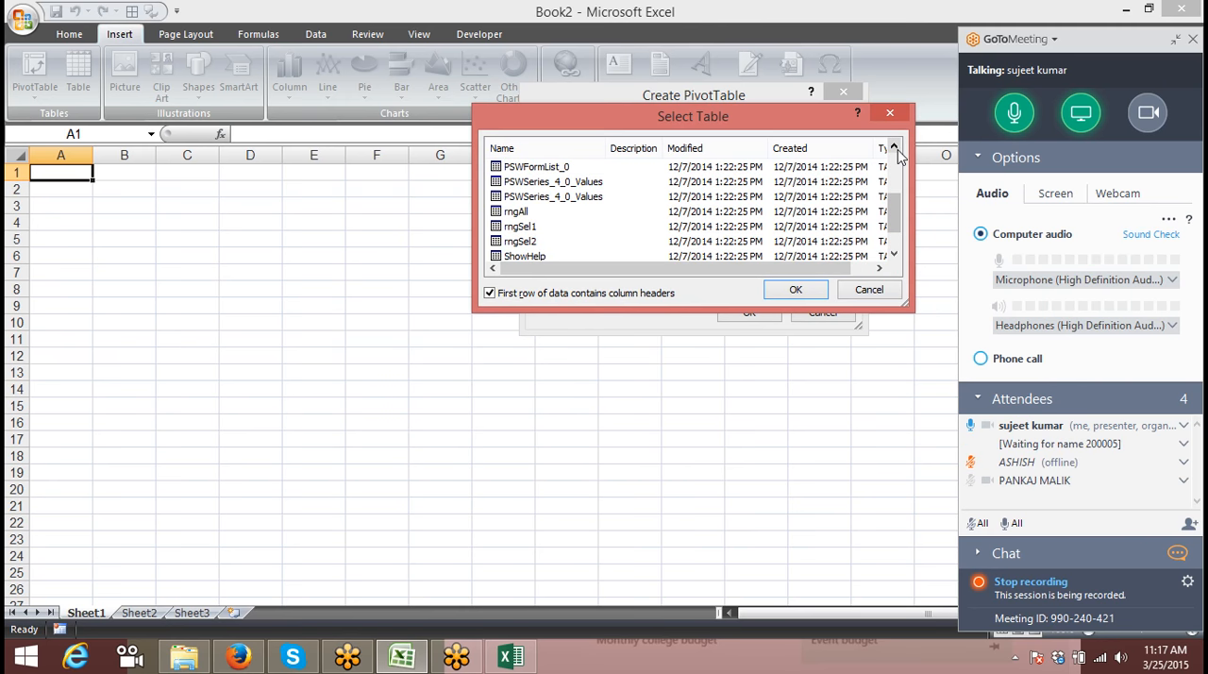
left_click(893, 148)
left_click(894, 148)
left_click(894, 148)
left_click(894, 148)
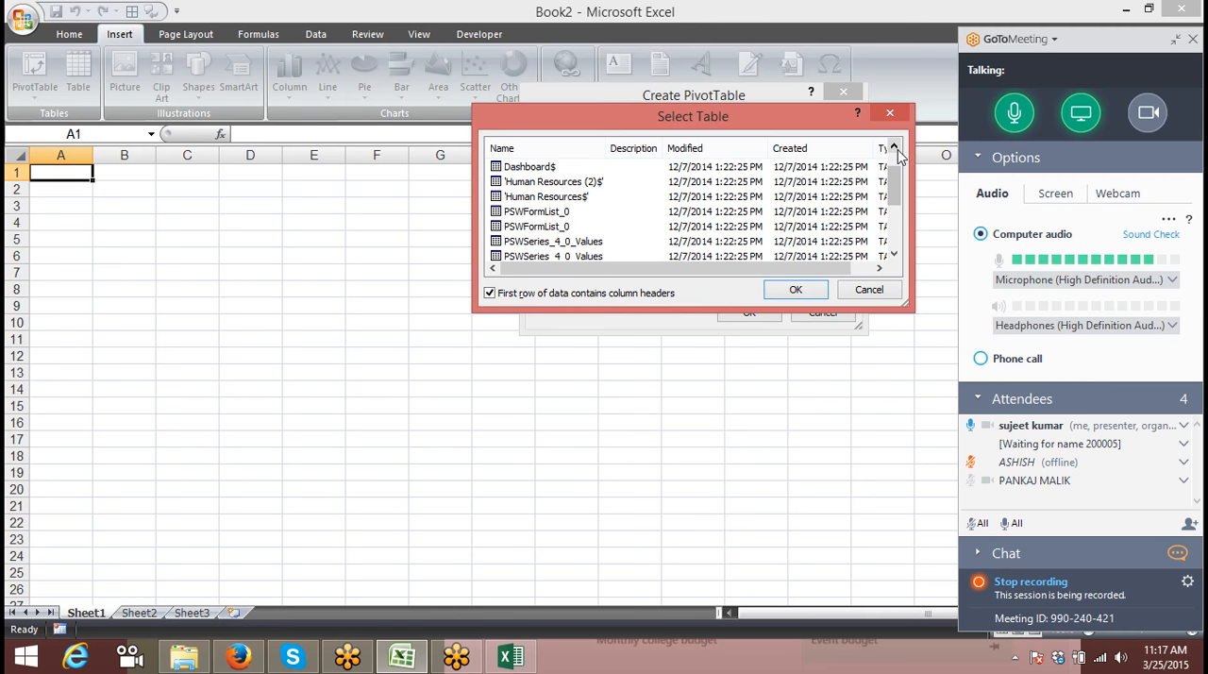
left_click(598, 195)
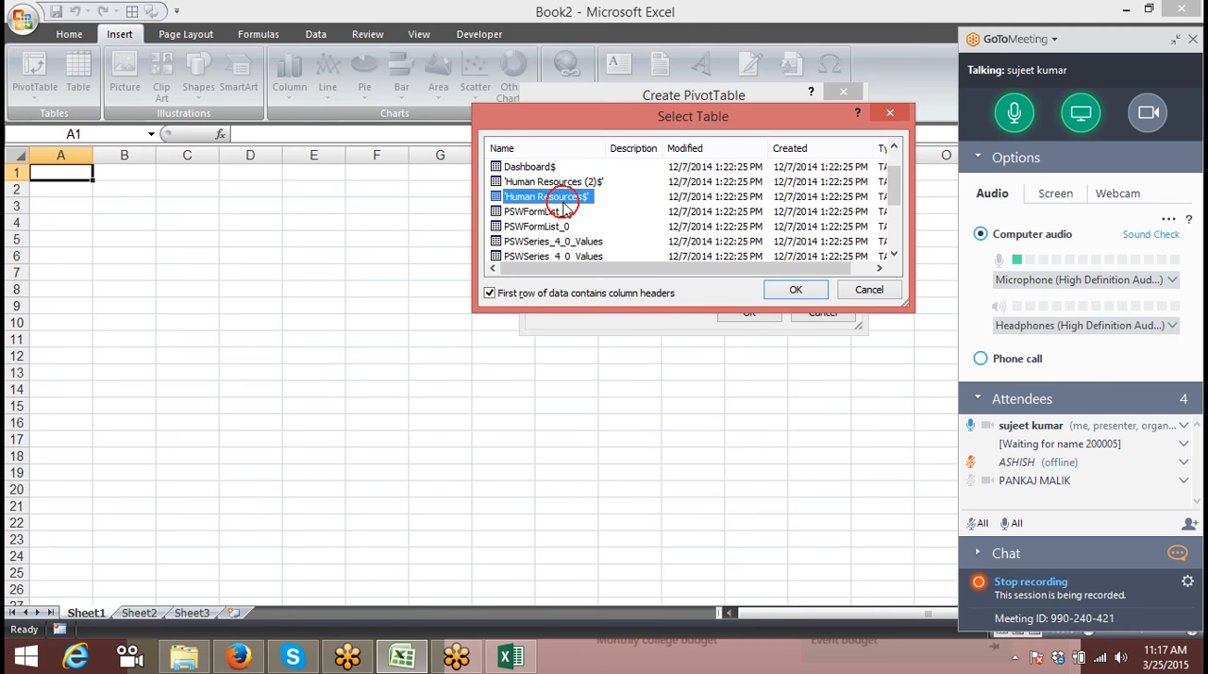
left_click(796, 289)
left_click(754, 314)
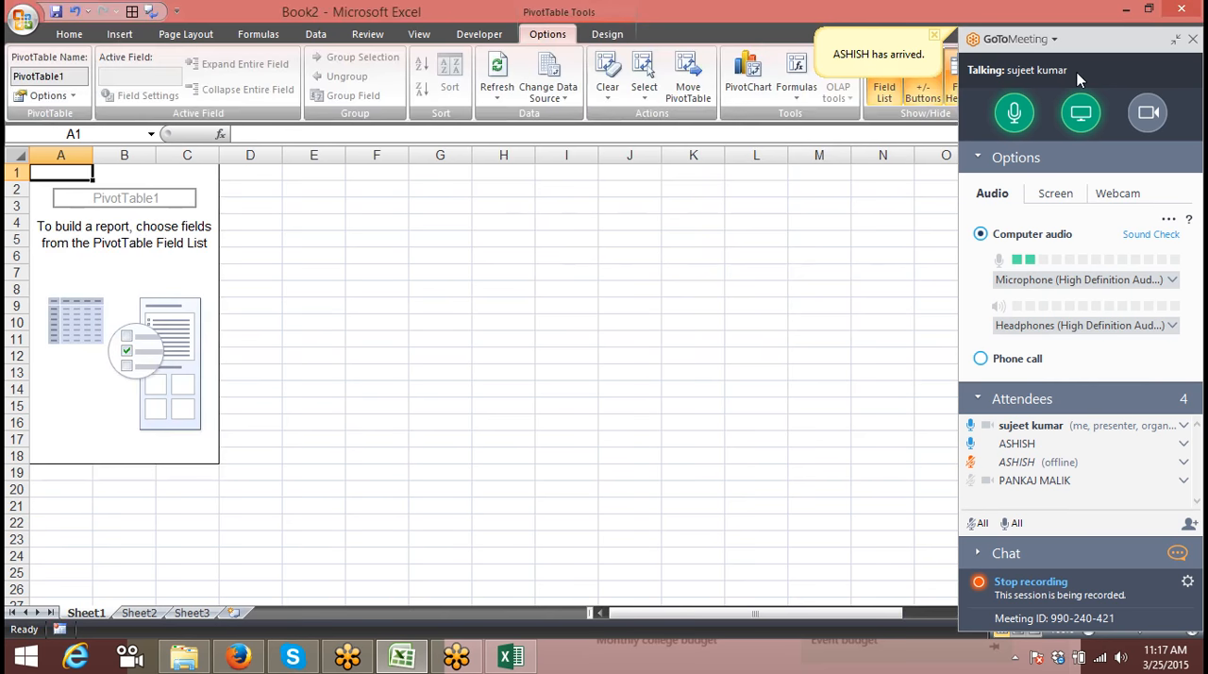
left_click(1175, 39)
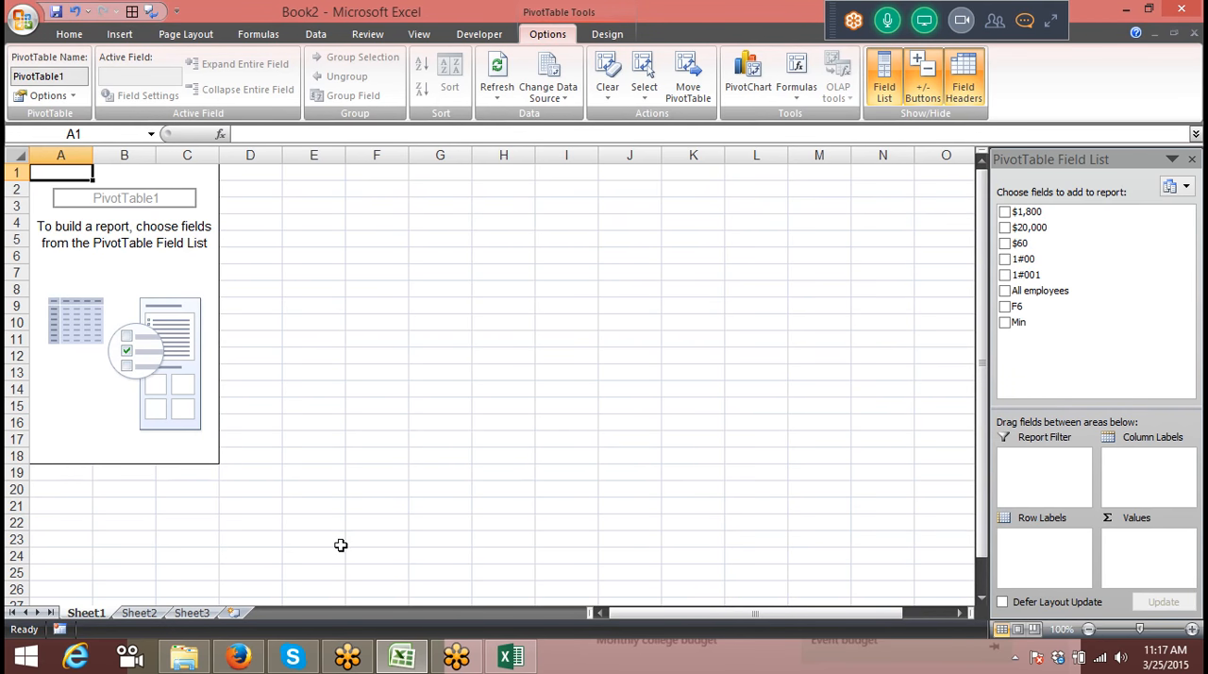
Step: Start another PivotTable at cell A1 of Sheet2 with an external data source, bringing up the existing connections
left_click(140, 612)
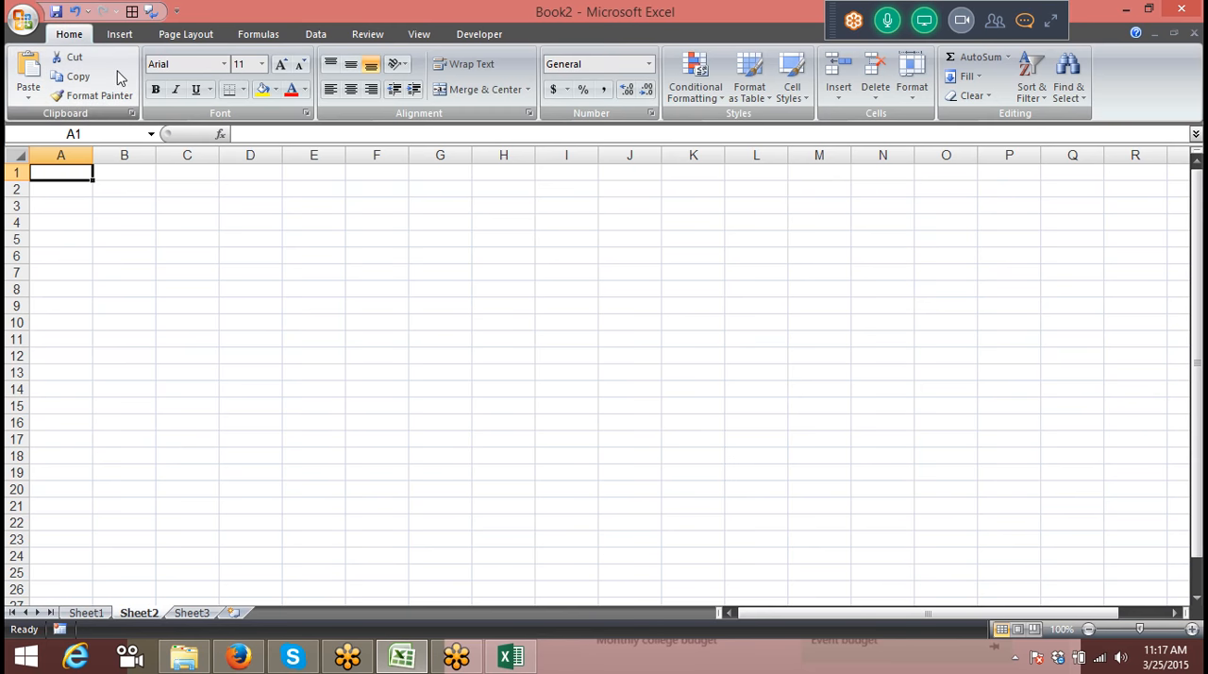
left_click(121, 38)
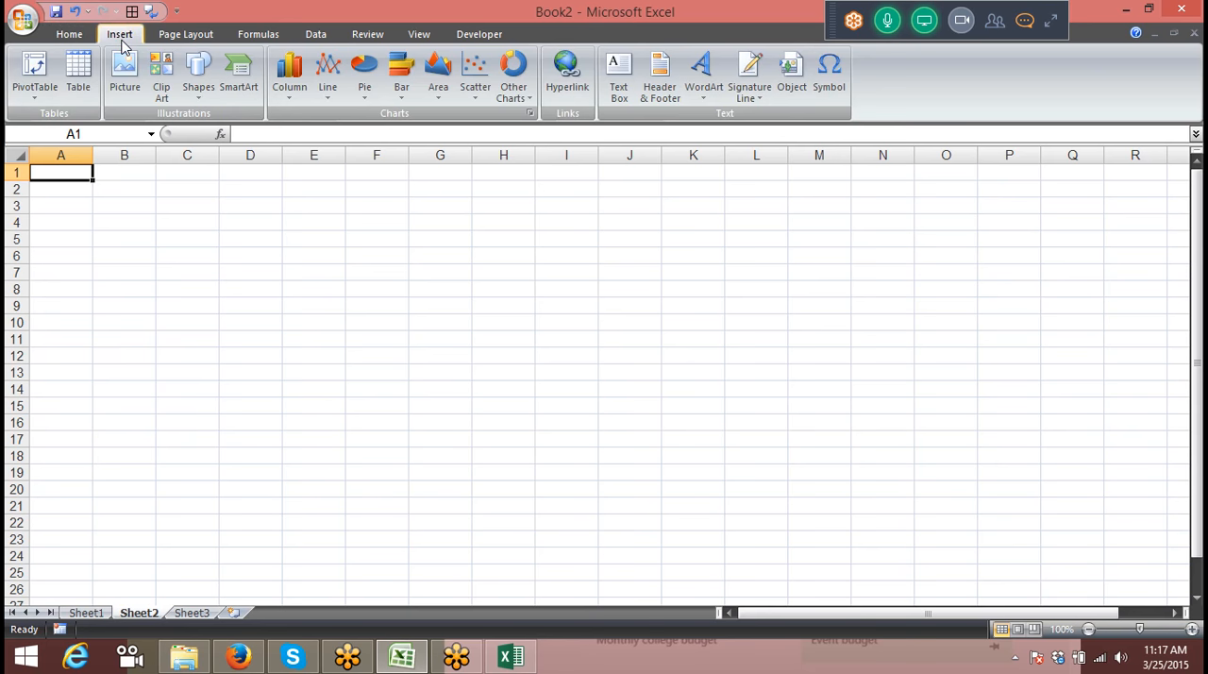
left_click(31, 96)
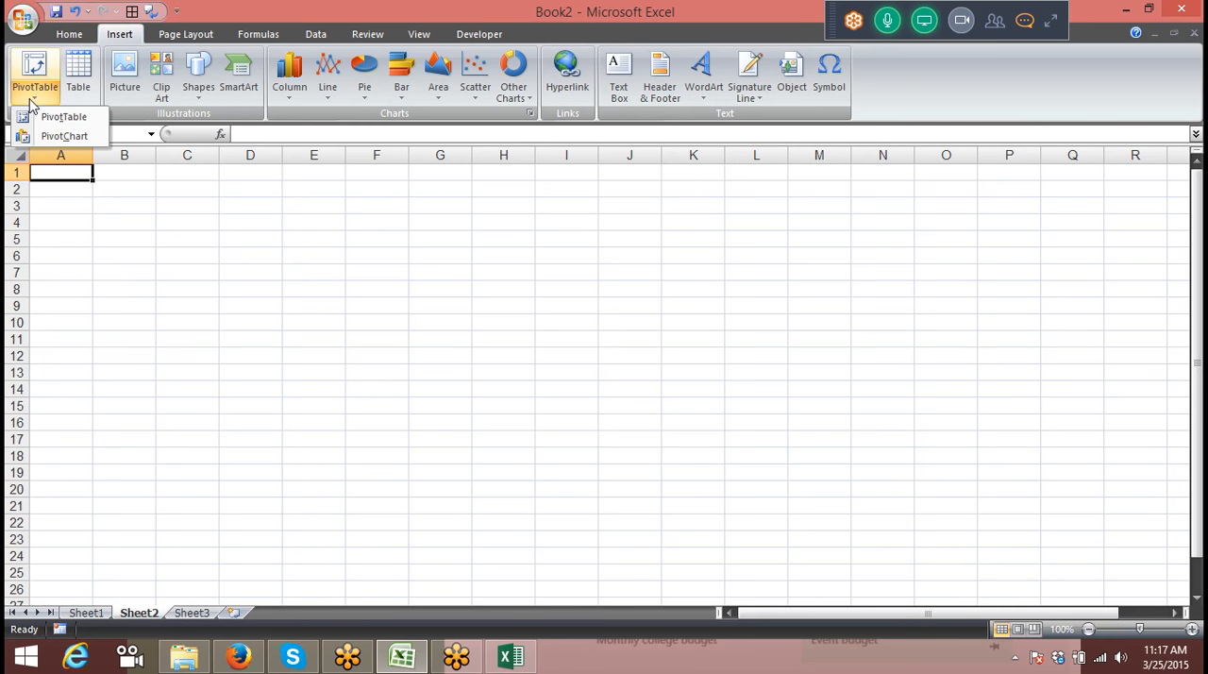
left_click(49, 119)
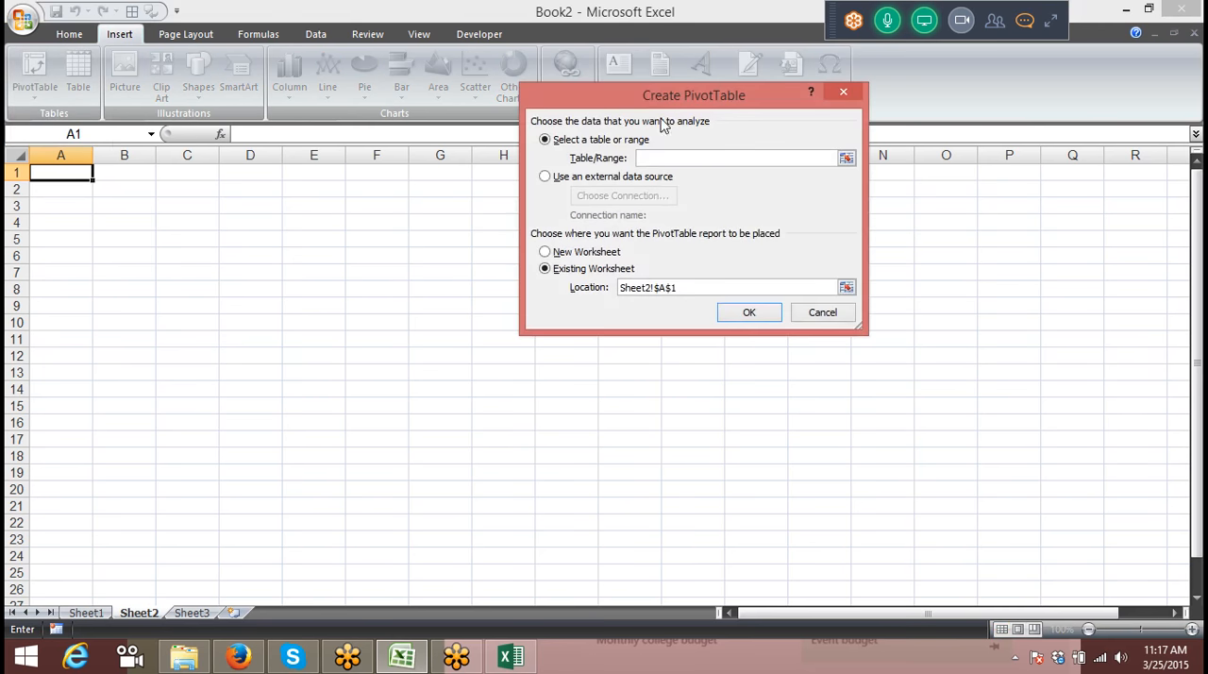
left_click(615, 177)
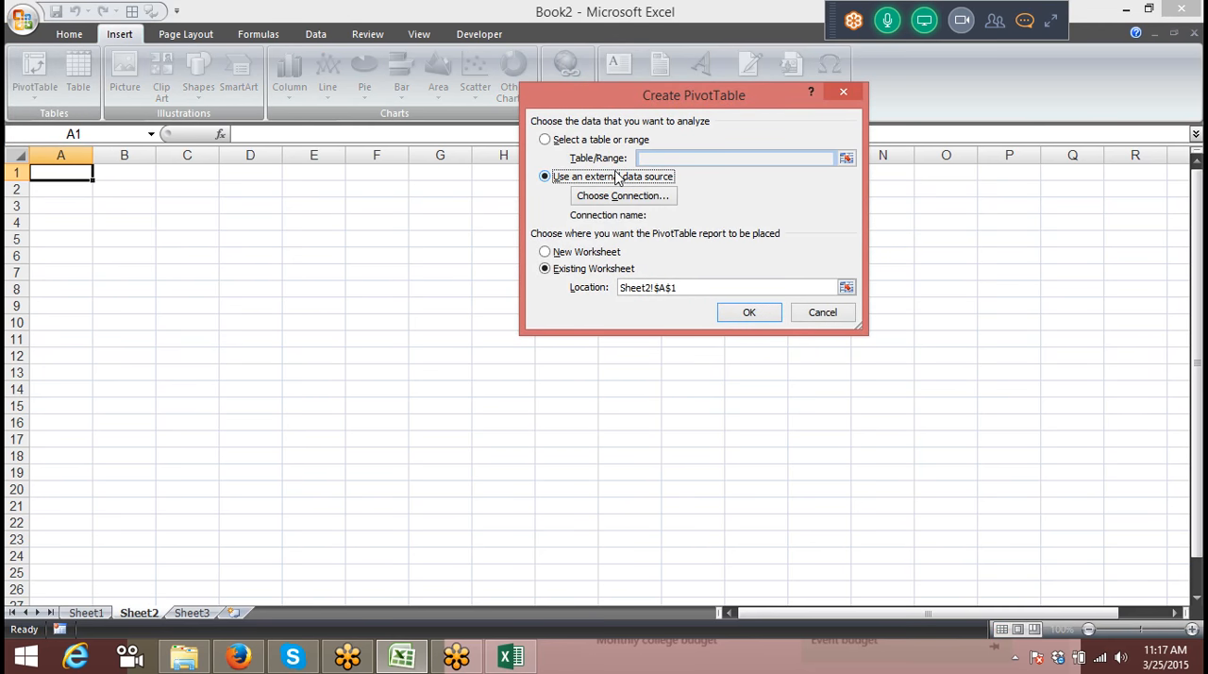
left_click(616, 197)
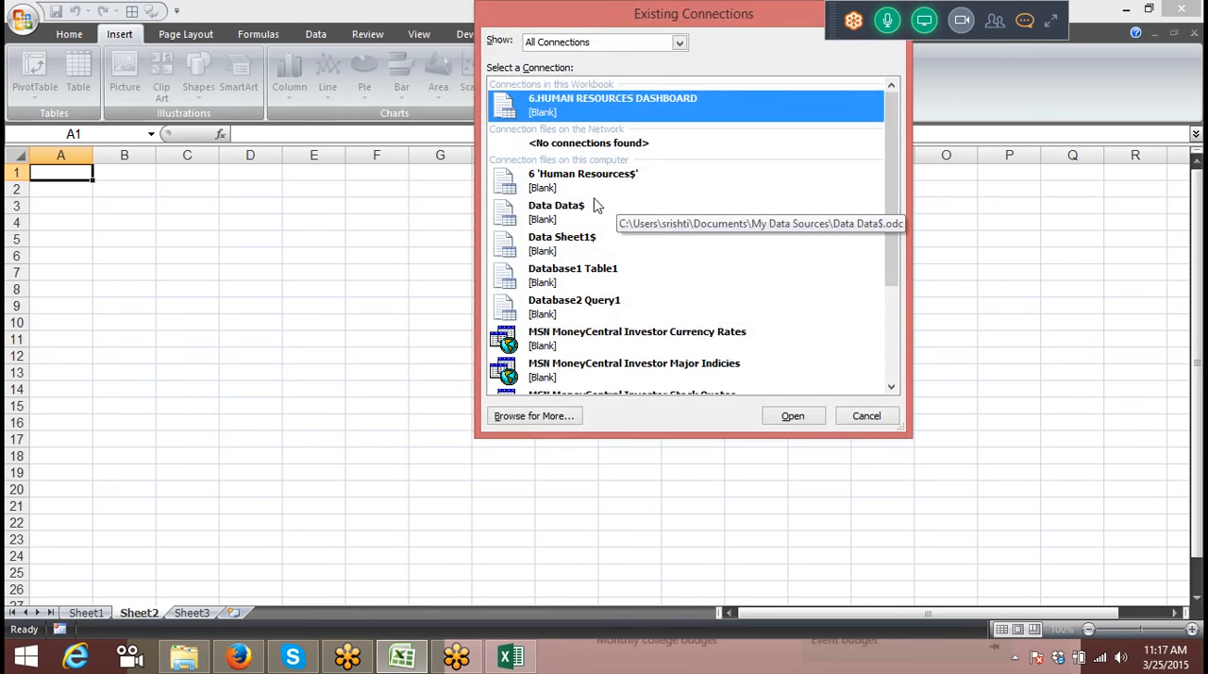
Step: Browse to the CE File folder in Dropbox and open the Vlookup workbook as the data source
left_click(538, 416)
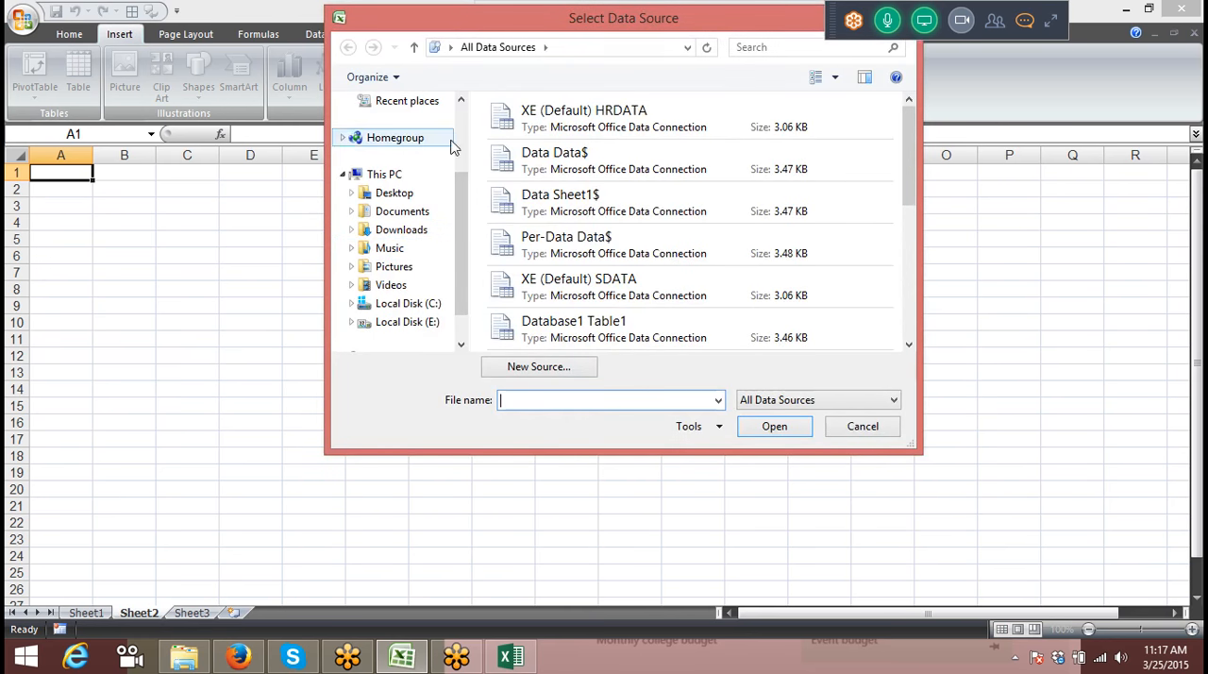
scroll(455, 142, "up", 2)
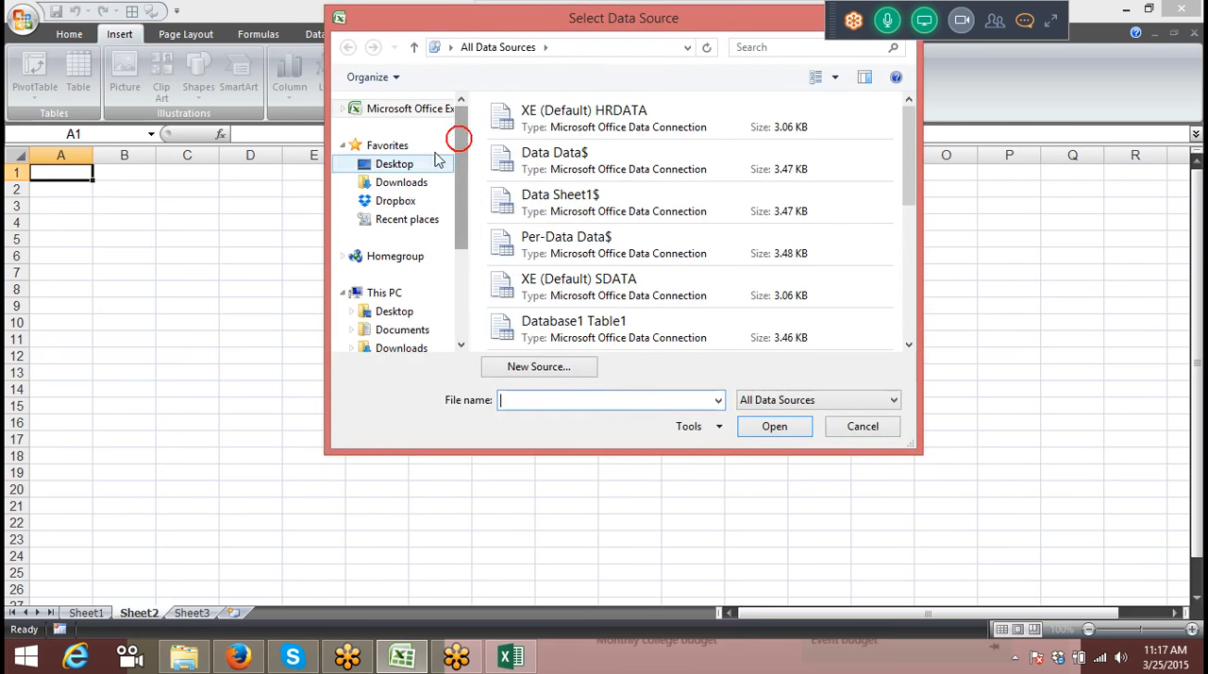
left_click(396, 206)
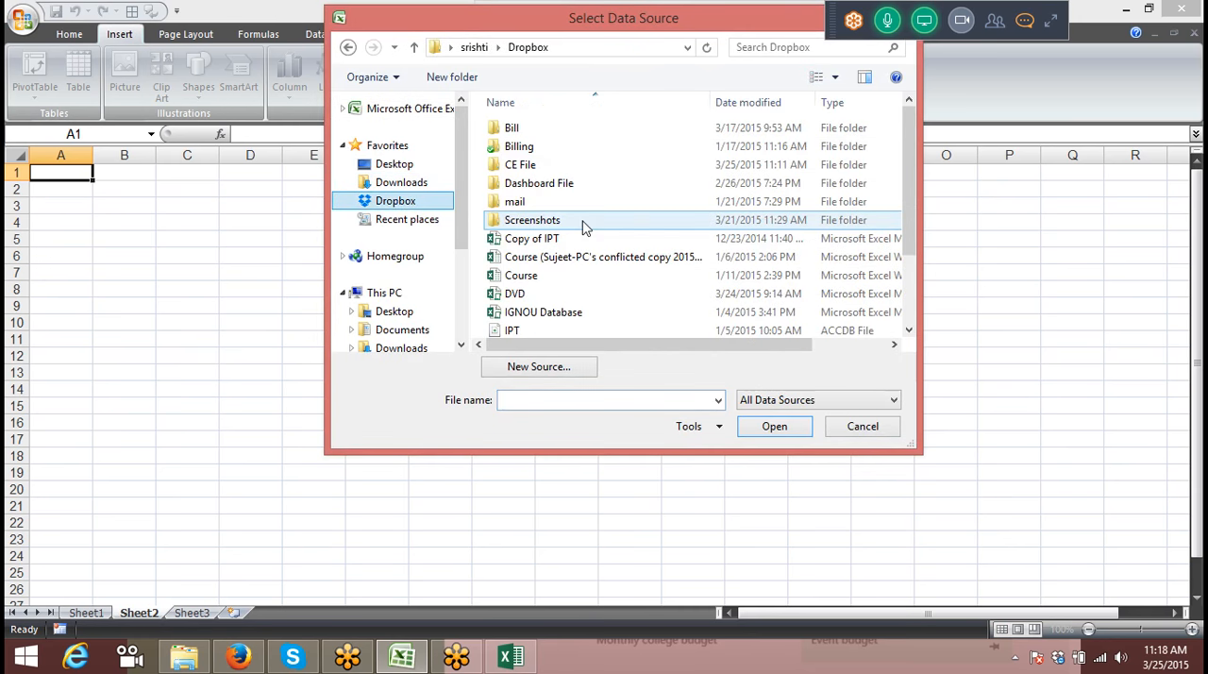
double_click(559, 170)
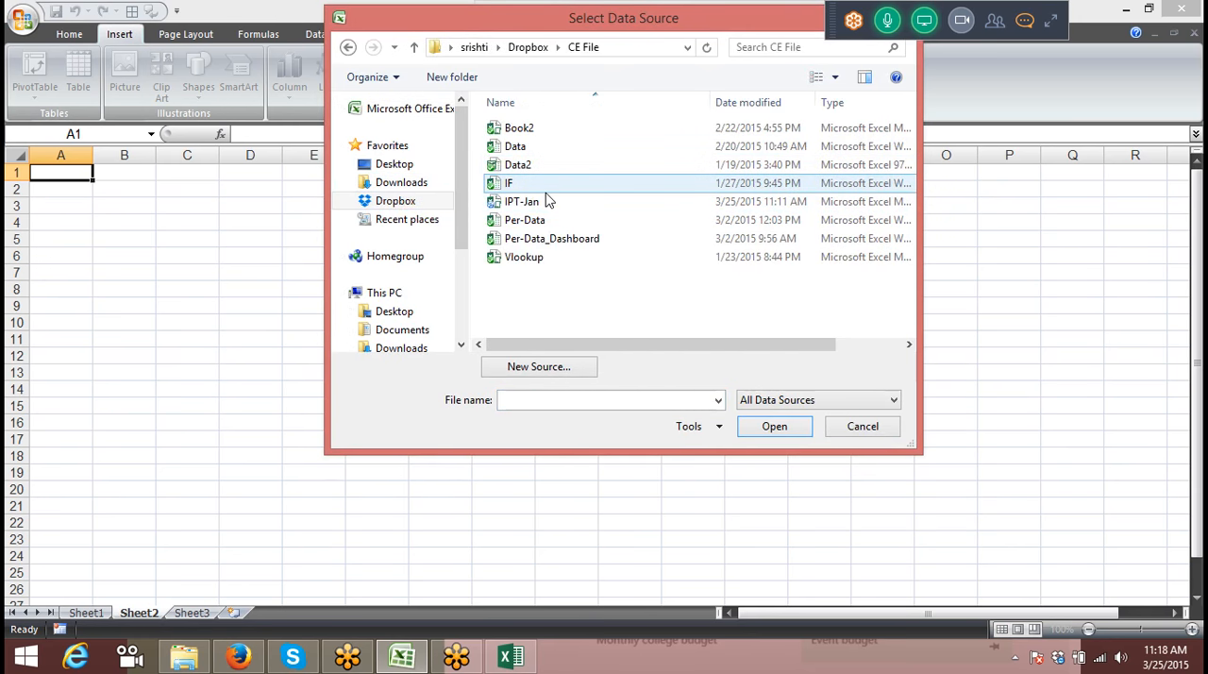
left_click(531, 260)
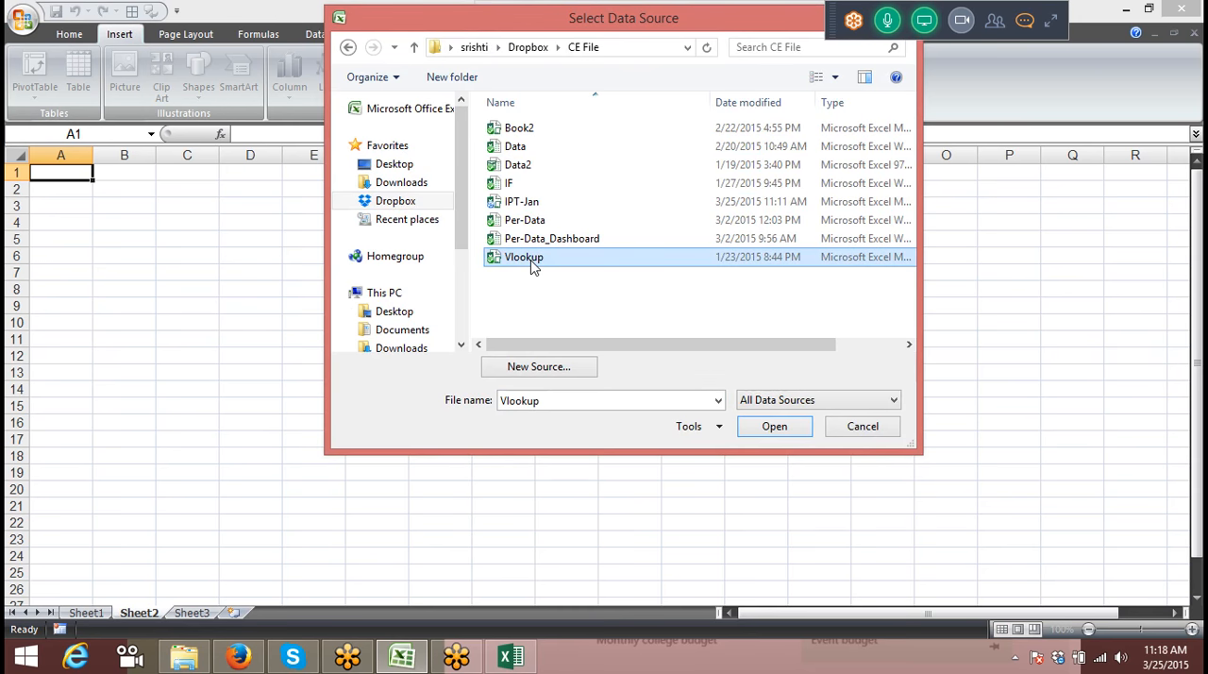
left_click(770, 428)
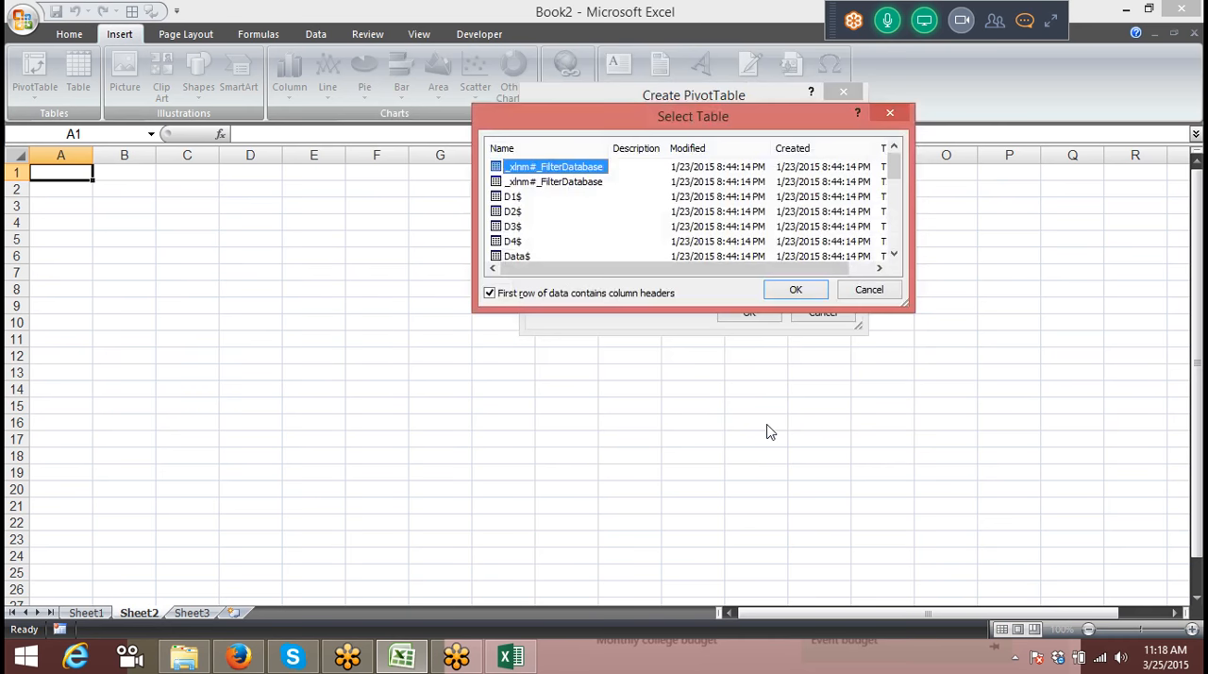
Step: Create the PivotTable at Sheet2 cell A1 from the Data$ table and view its full list of fields
left_click(893, 254)
left_click(893, 255)
left_click(500, 228)
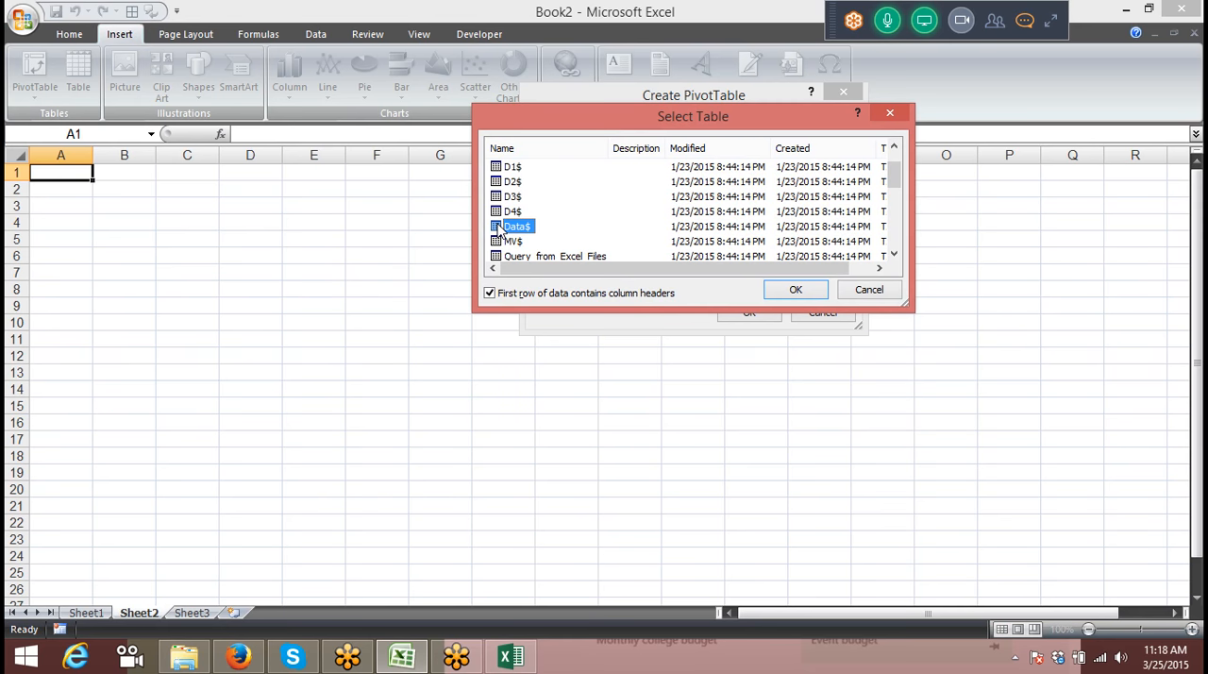
left_click(765, 295)
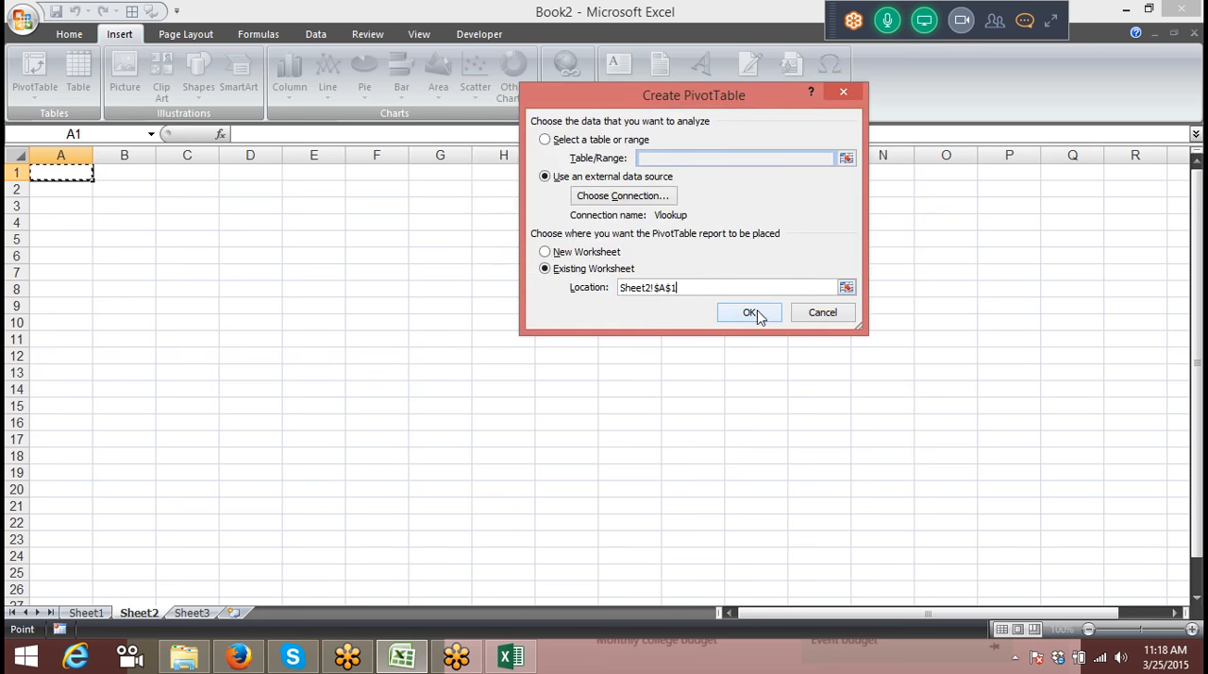
left_click(752, 313)
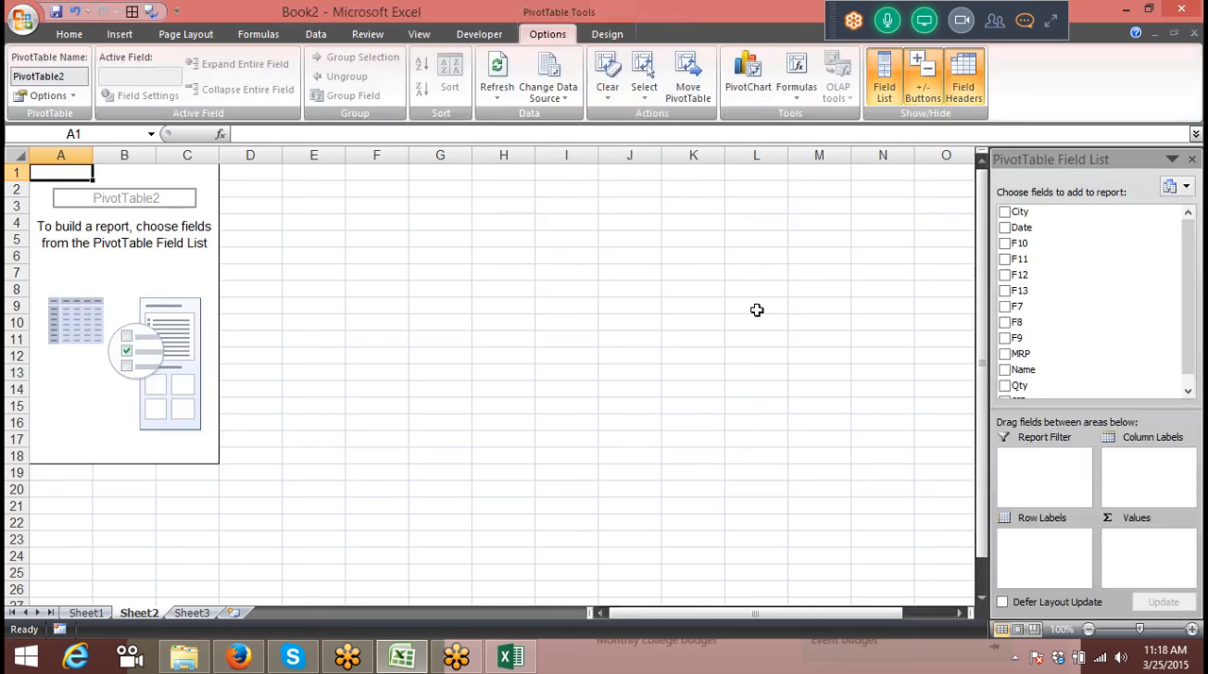
left_click(1187, 389)
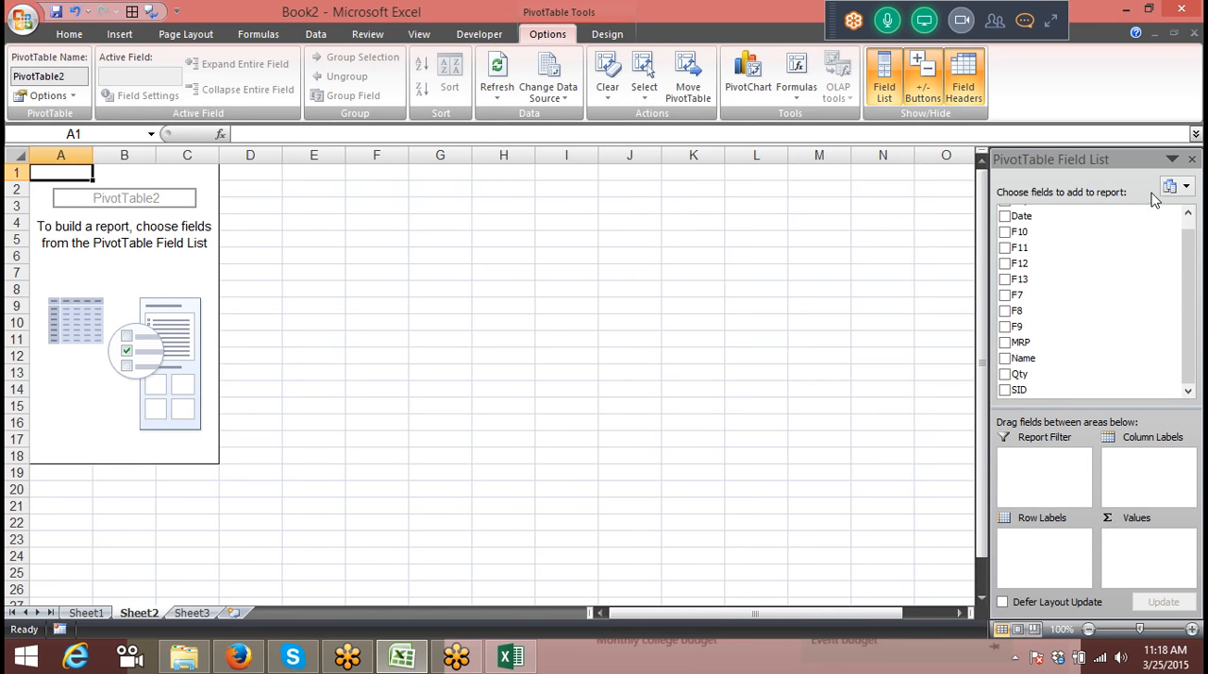
Step: Lay out the Sheet2 PivotTable with Name as row labels and the count of MRP as values
left_click(1187, 214)
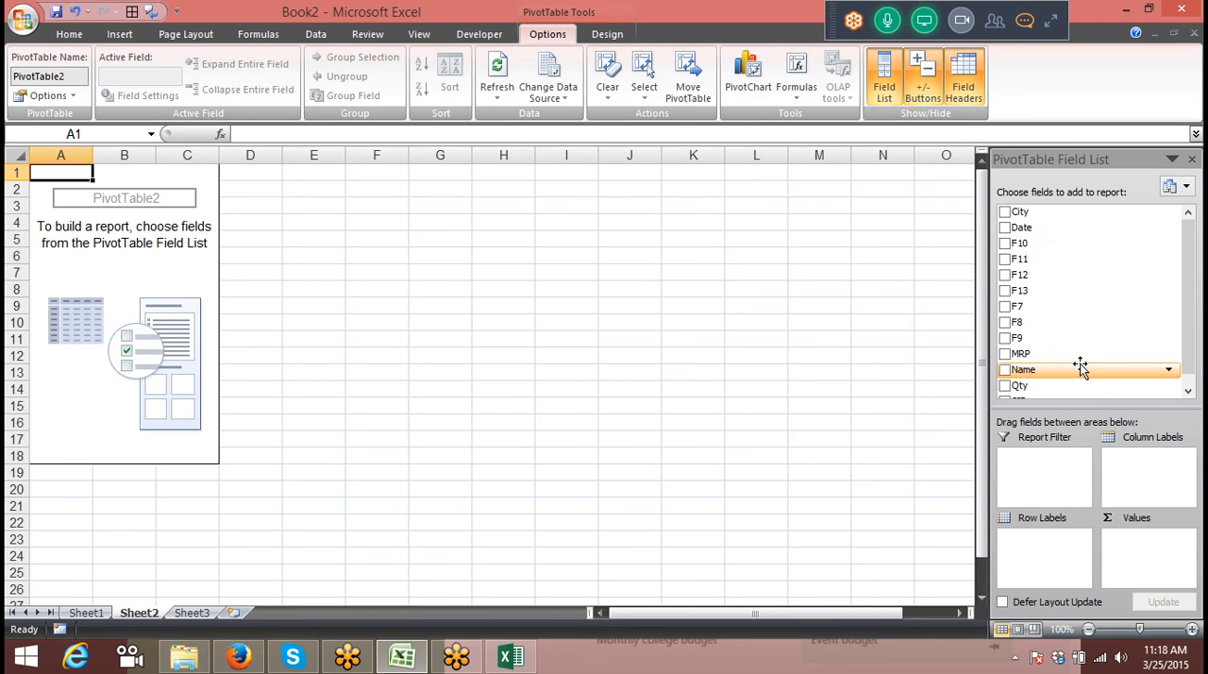
left_click_drag(1075, 369, 1045, 561)
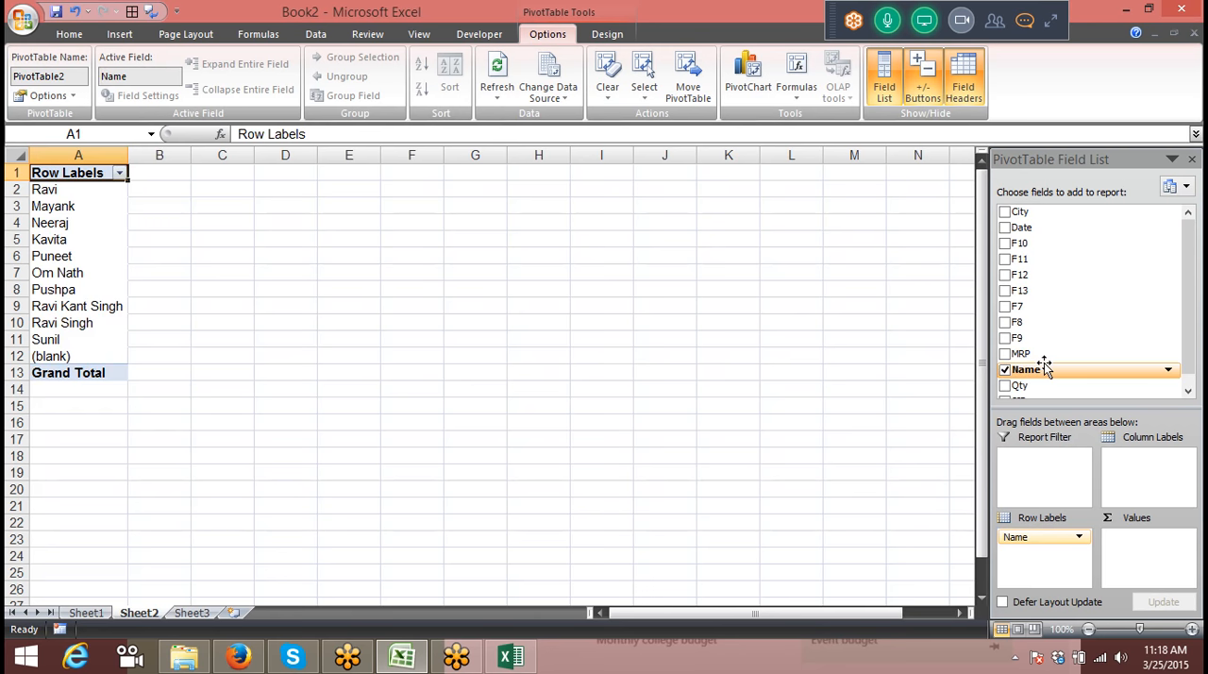
left_click_drag(1044, 354, 1123, 583)
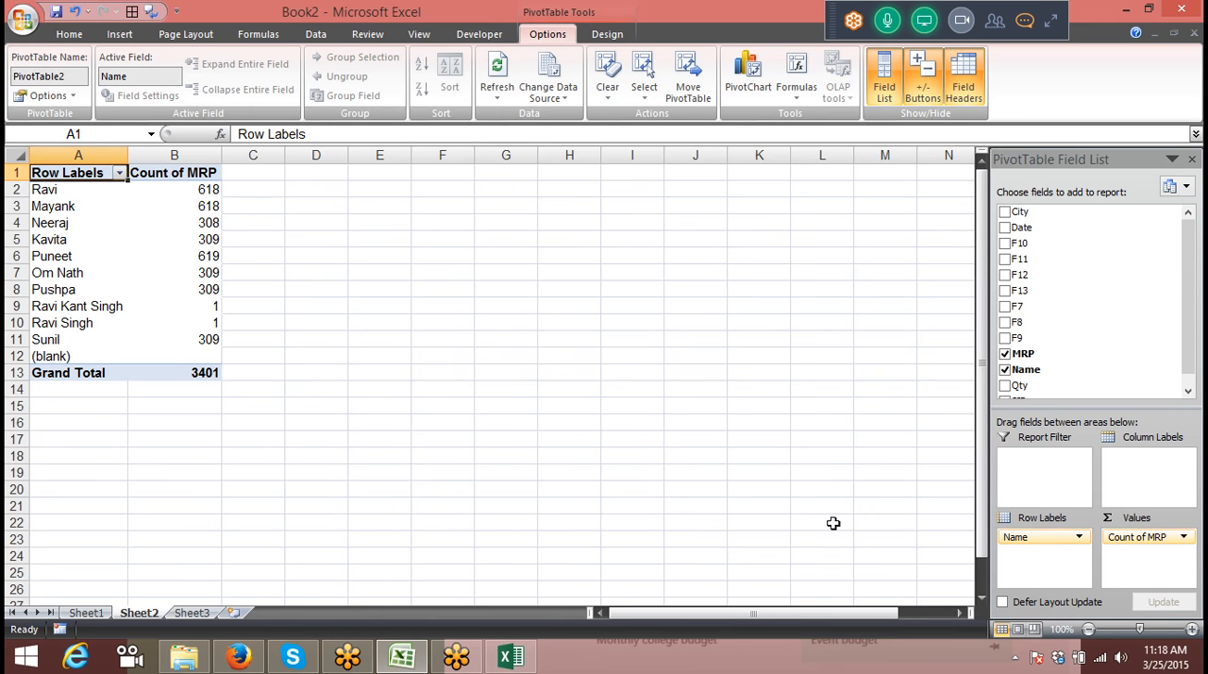
Step: Show the detail records behind the MRP count in cell B2, and delete the generated detail sheet
double_click(198, 189)
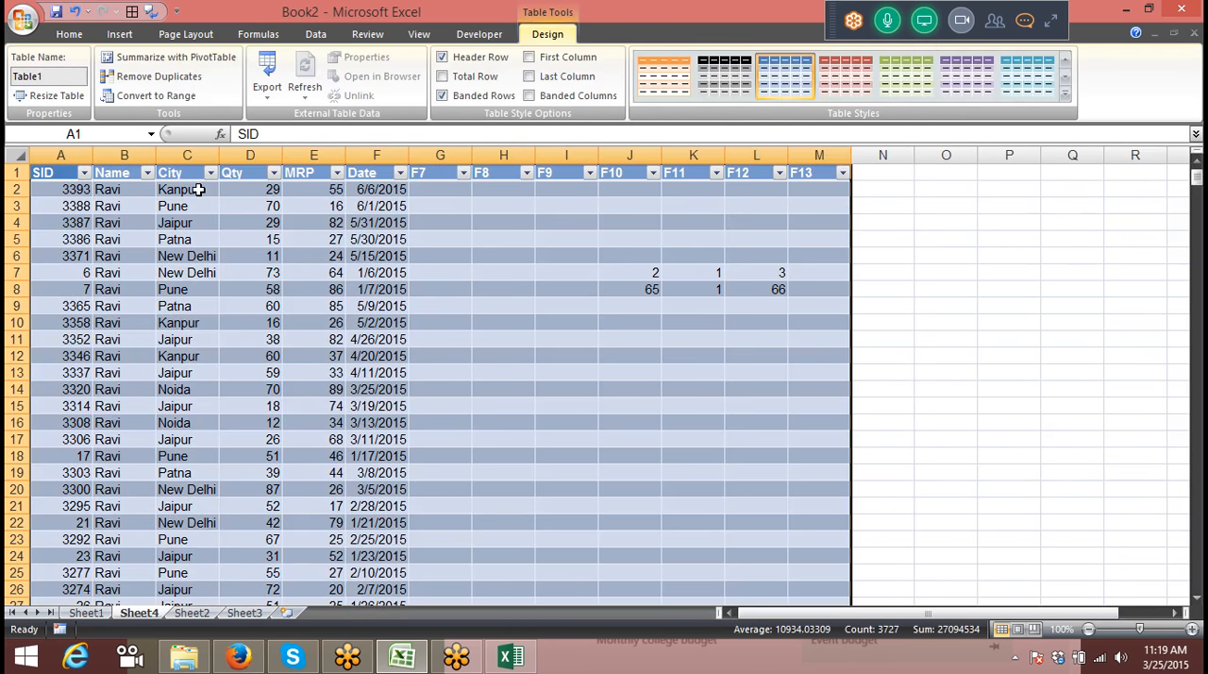
right_click(148, 609)
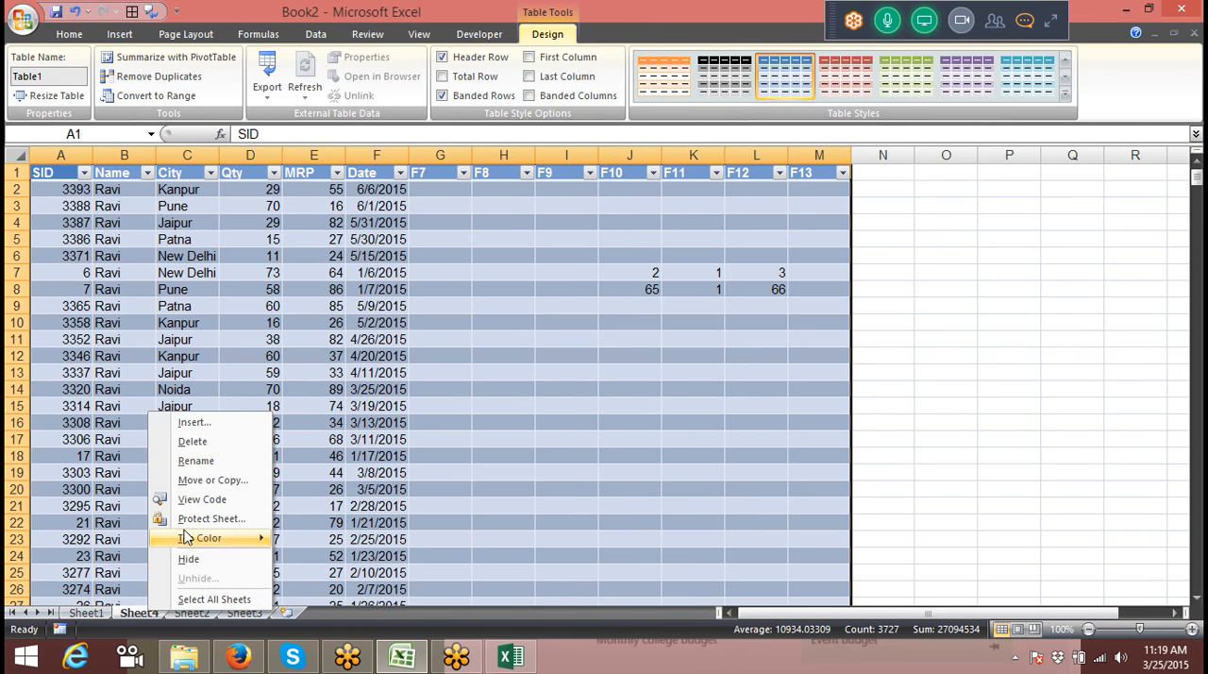
left_click(193, 443)
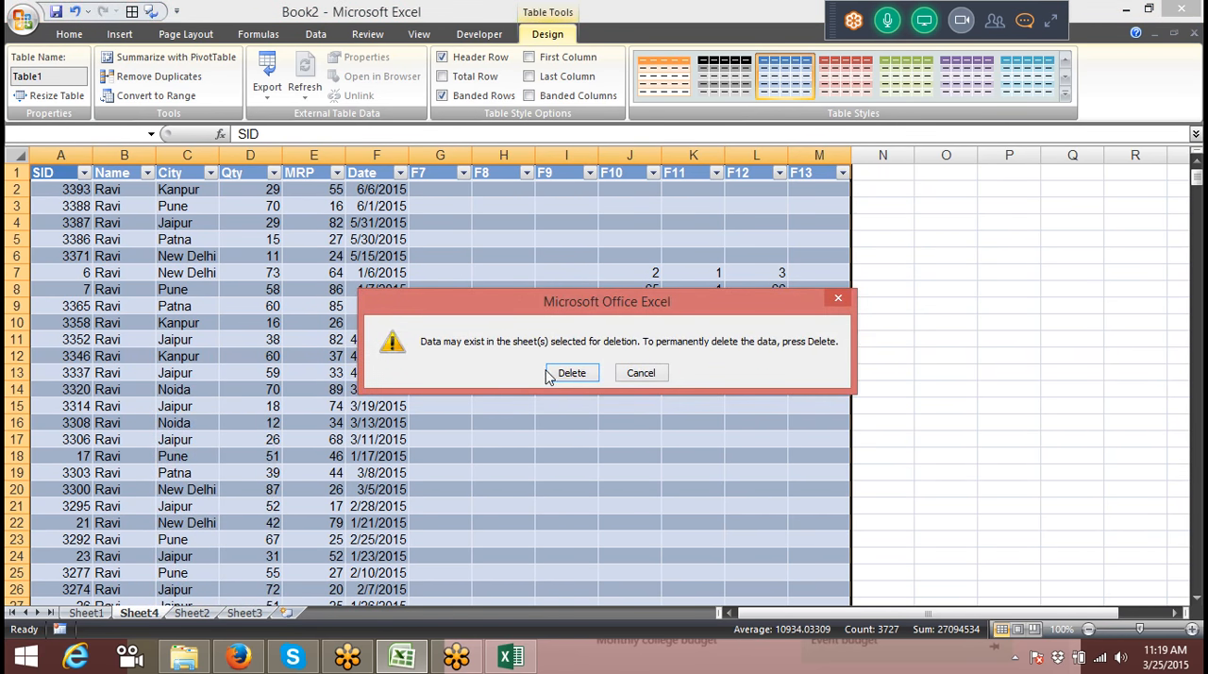
left_click(549, 374)
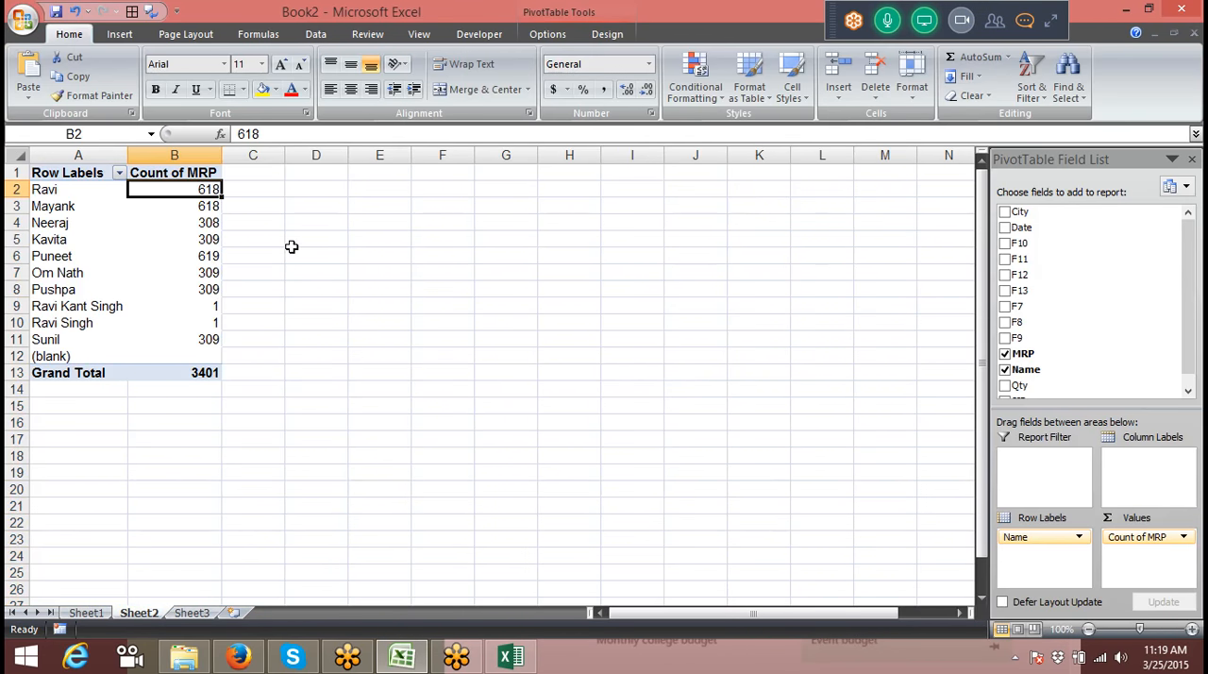
Step: Check which external connection the Sheet2 PivotTable uses as its data source, and leave it as is
left_click(547, 35)
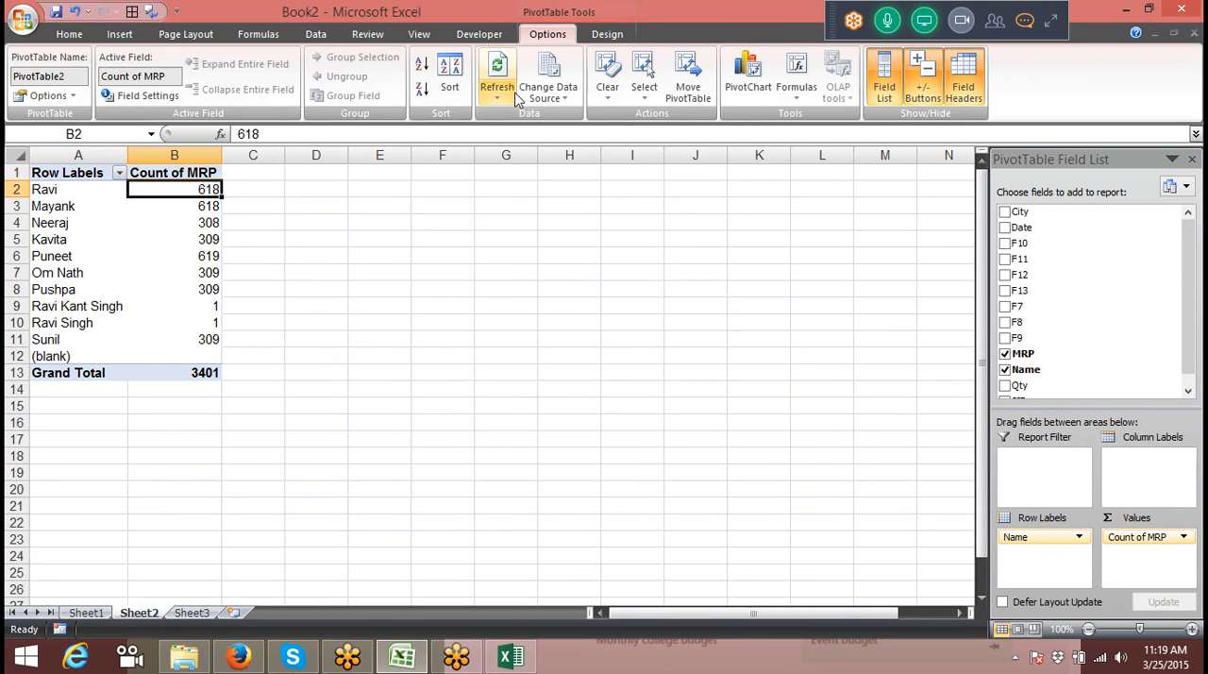
left_click(557, 94)
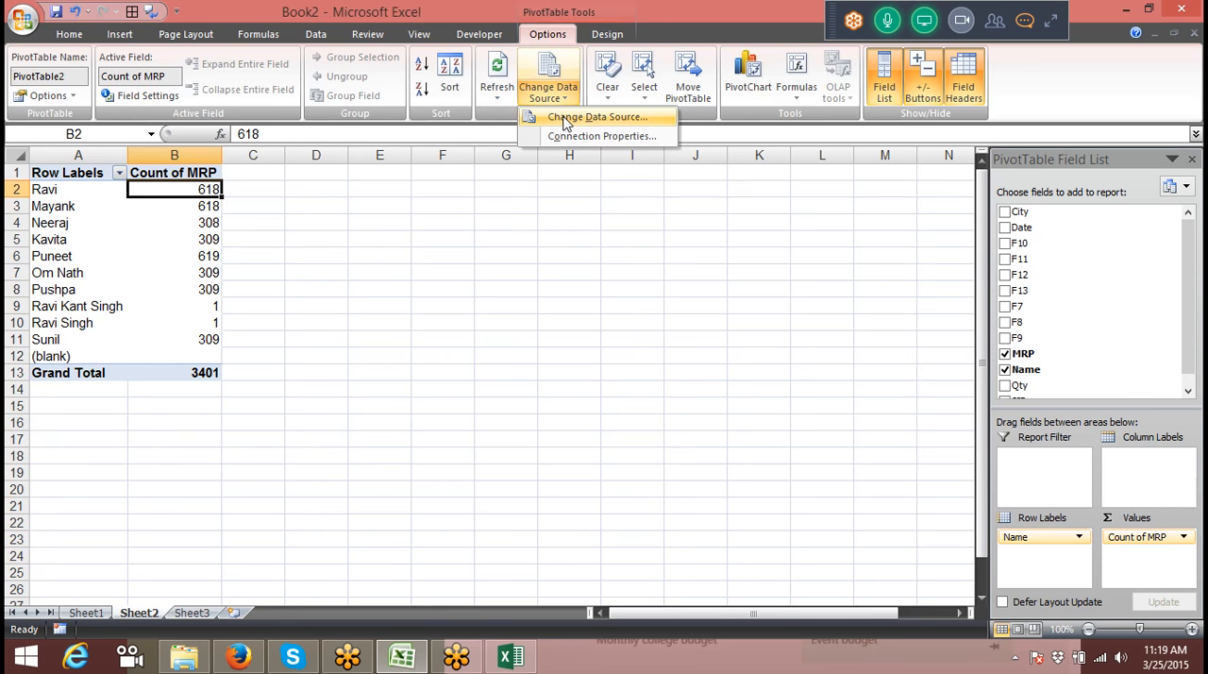
left_click(564, 117)
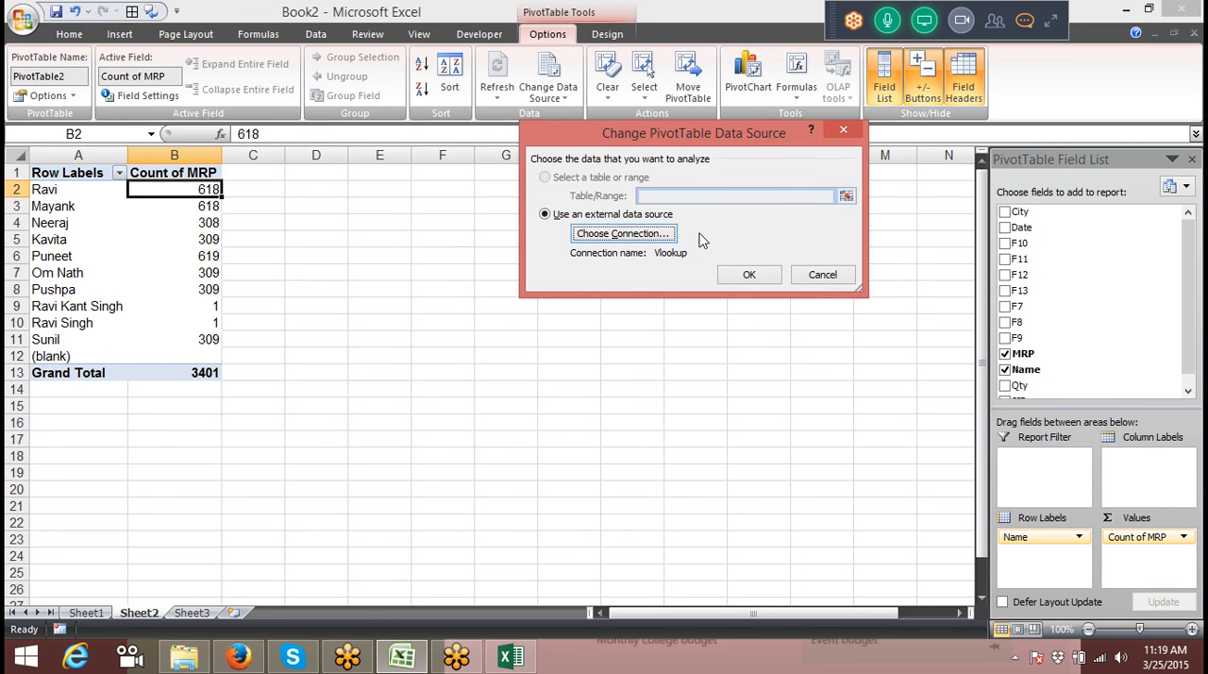
left_click(816, 274)
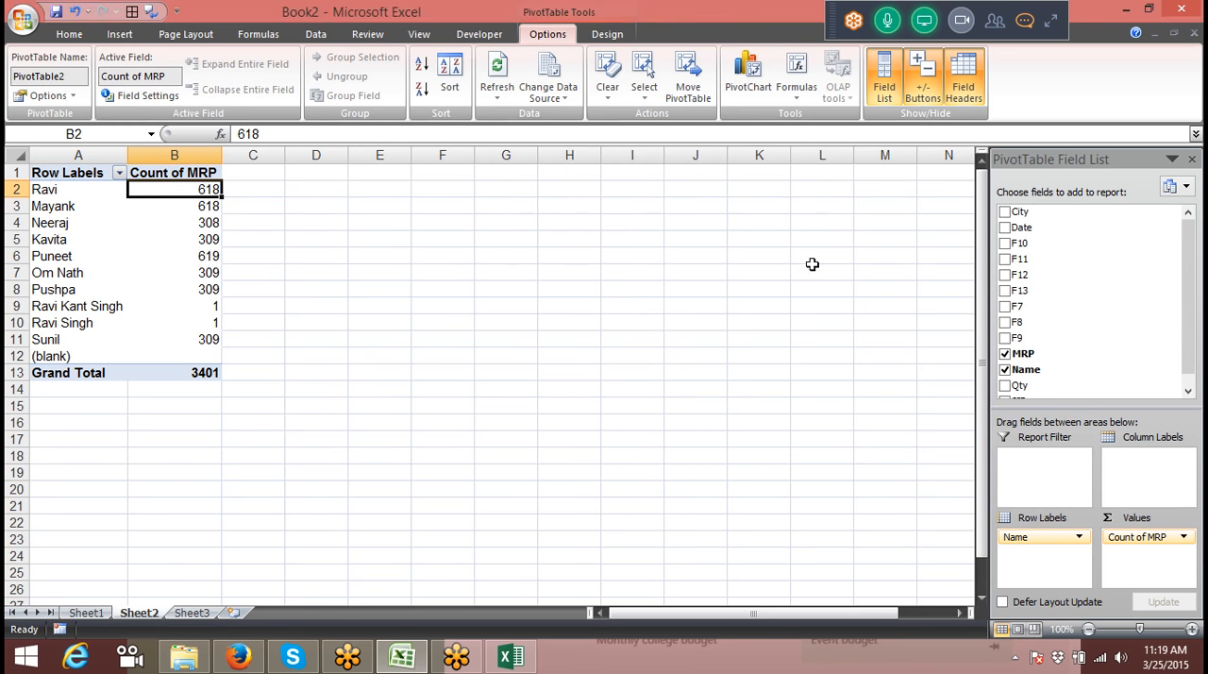
Step: List the workbook's connections and open the properties of the Vlookup connection
left_click(316, 34)
left_click(331, 62)
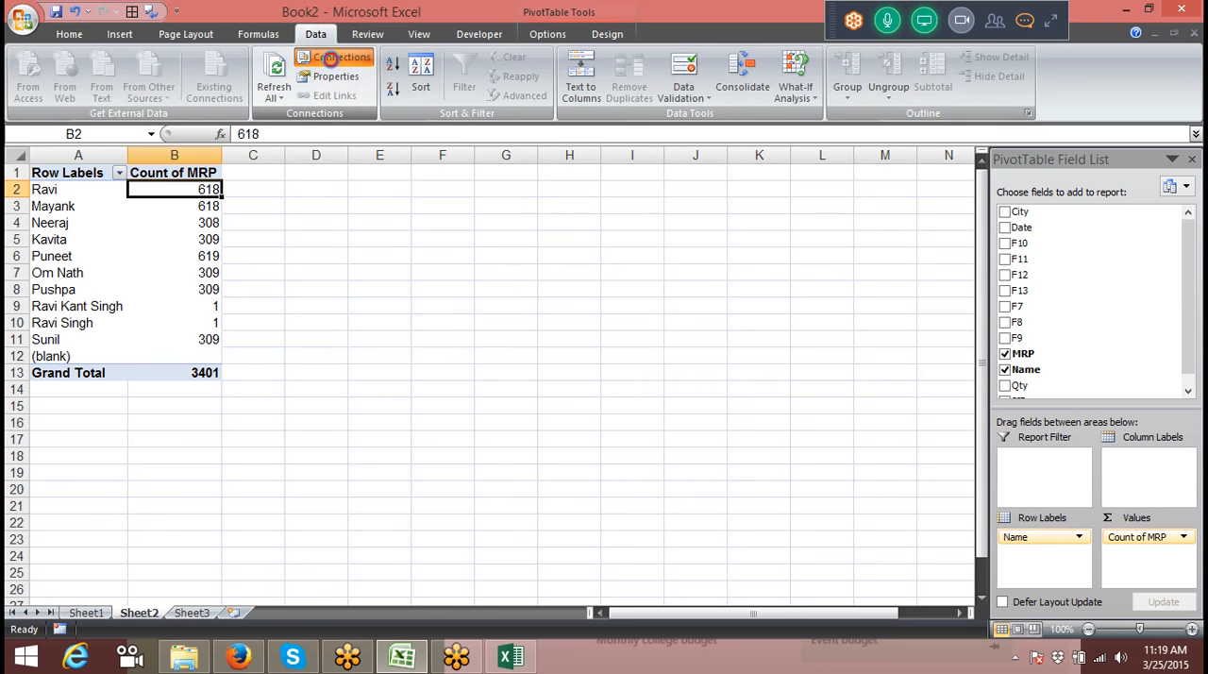
left_click(562, 118)
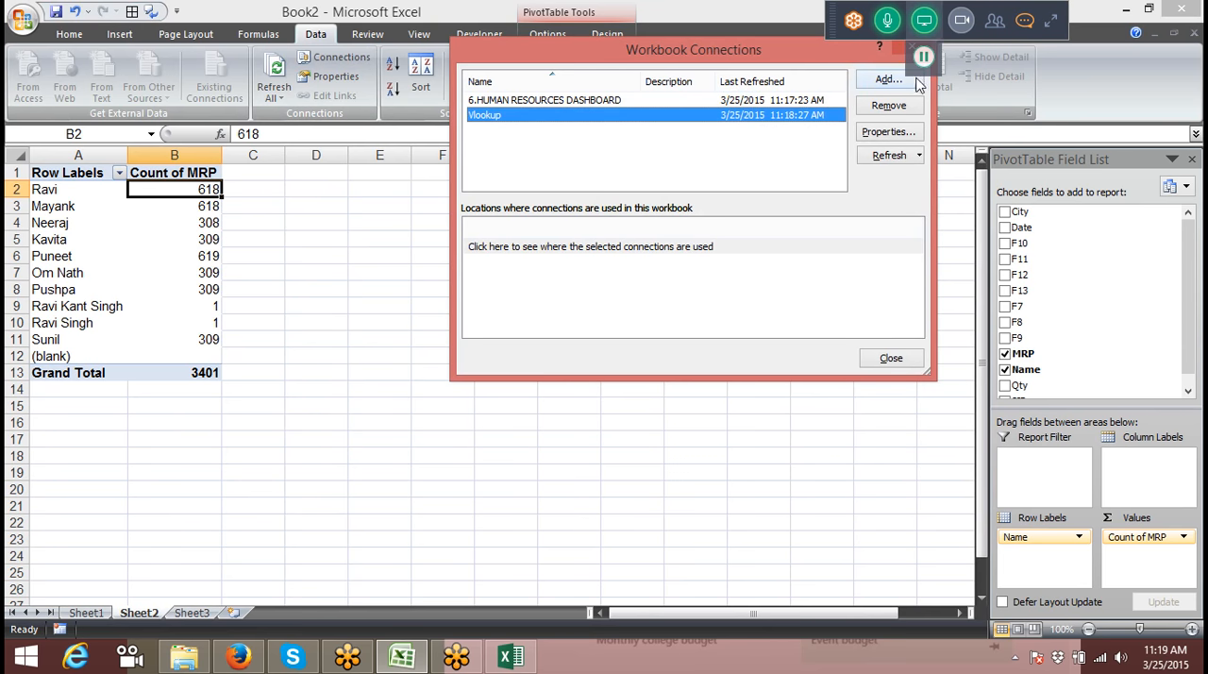
left_click(891, 134)
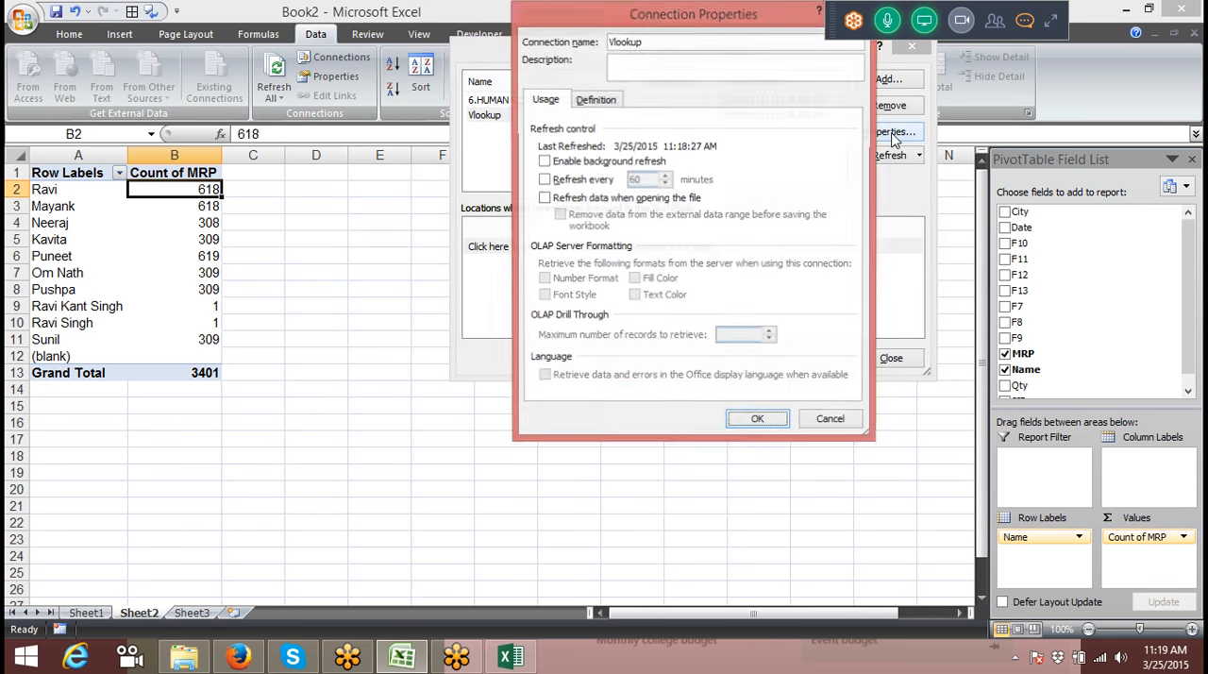
Step: Examine the Vlookup connection's definition, including its connection string and command text, and close the connection dialogs
left_click(598, 99)
left_click(786, 202)
left_click(851, 227)
left_click(851, 227)
left_click(851, 226)
left_click(851, 226)
left_click(851, 227)
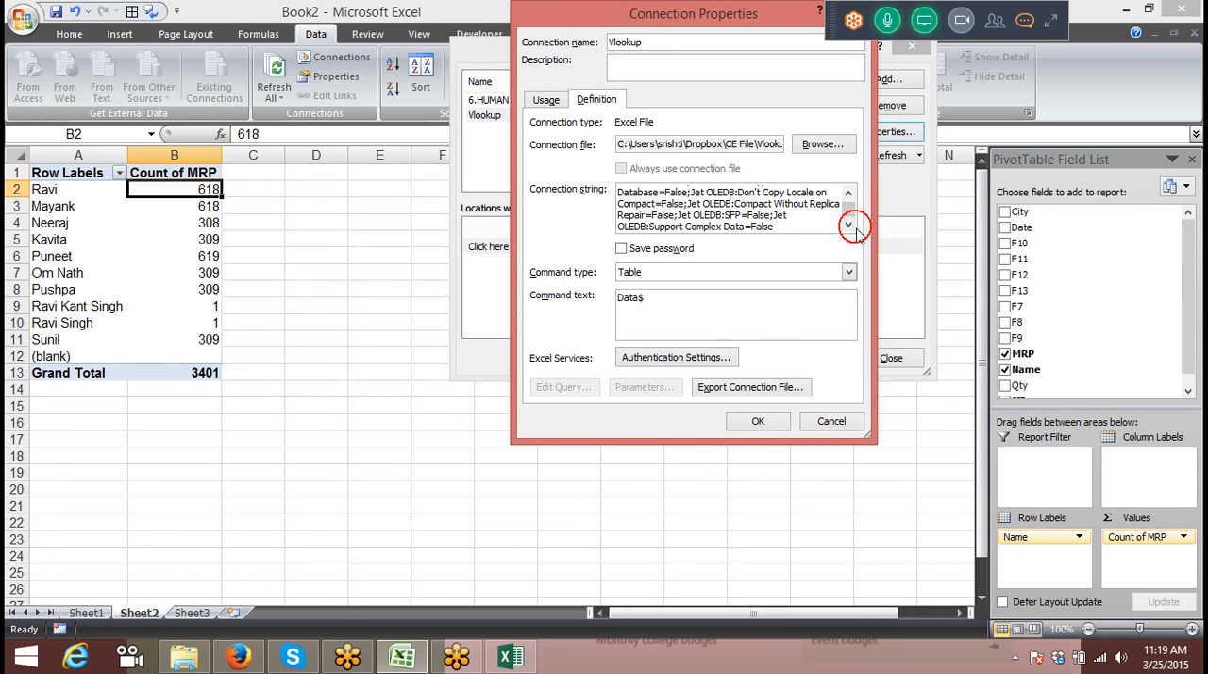
left_click(665, 305)
left_click(814, 421)
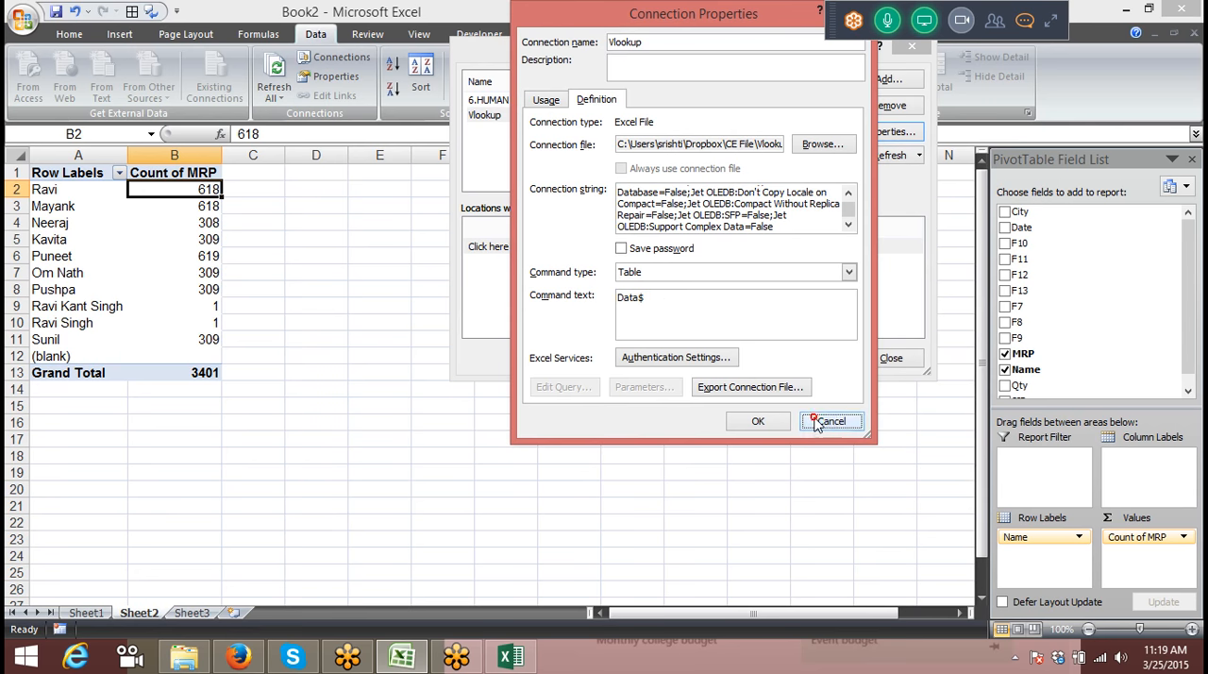
left_click(887, 358)
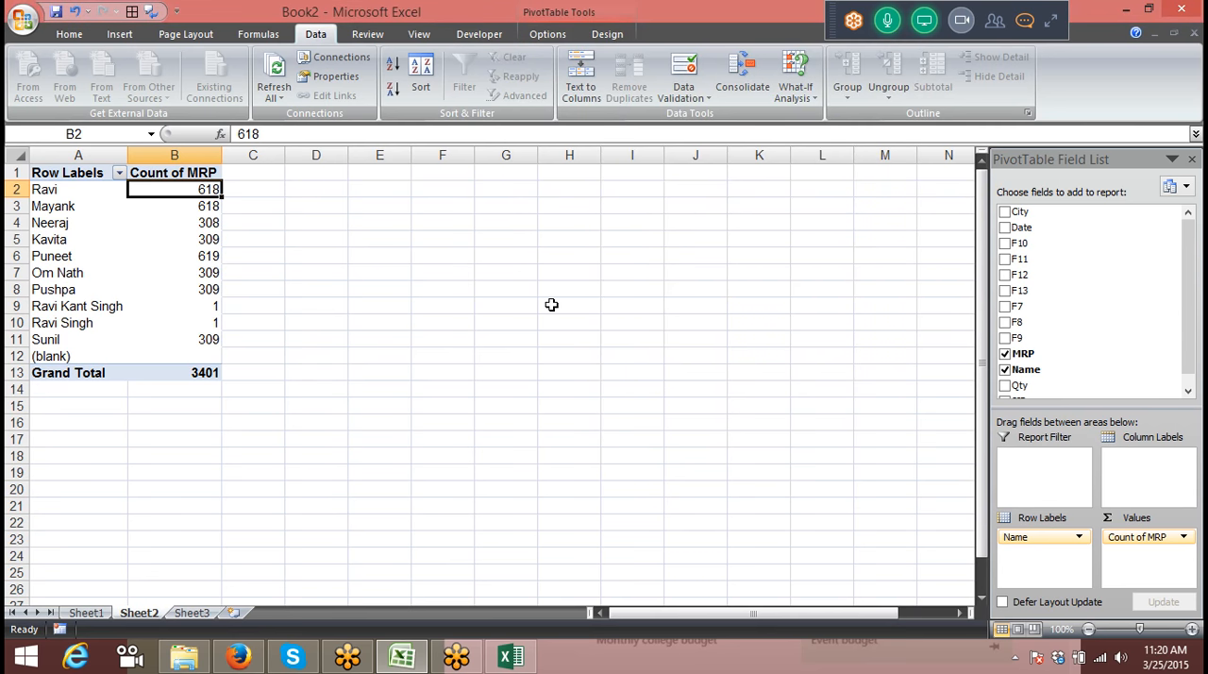
Step: Refresh the Sheet2 PivotTable from its Vlookup source and deselect it
left_click(193, 220)
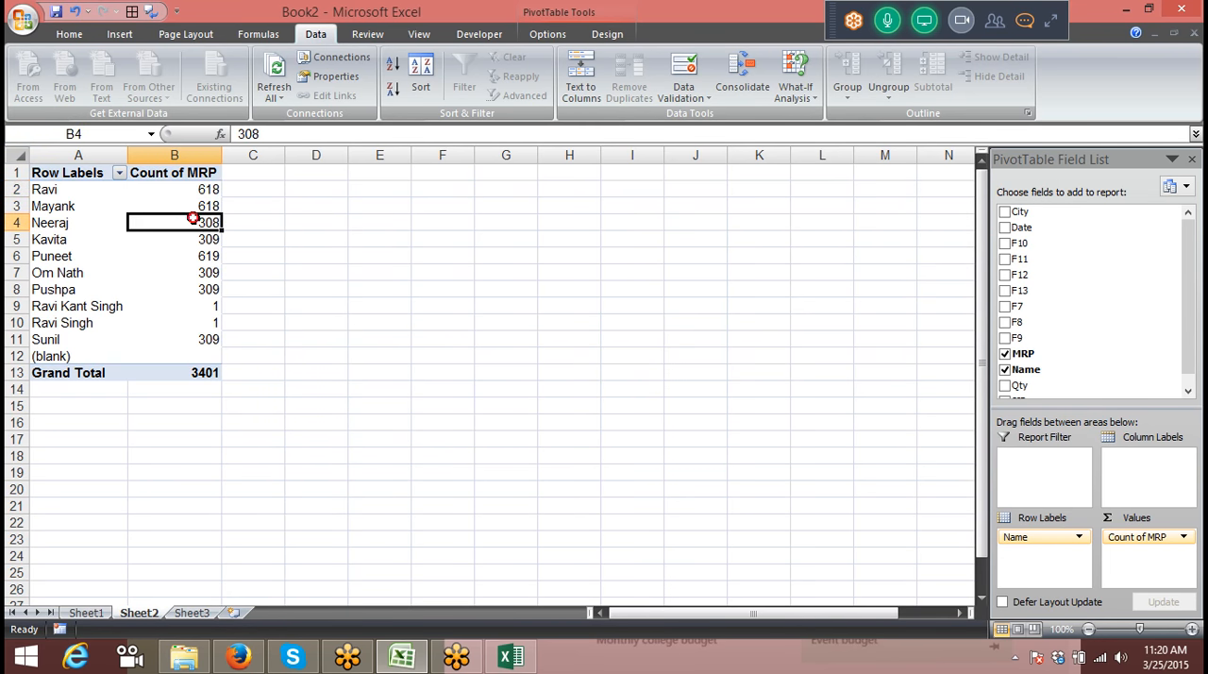
right_click(193, 220)
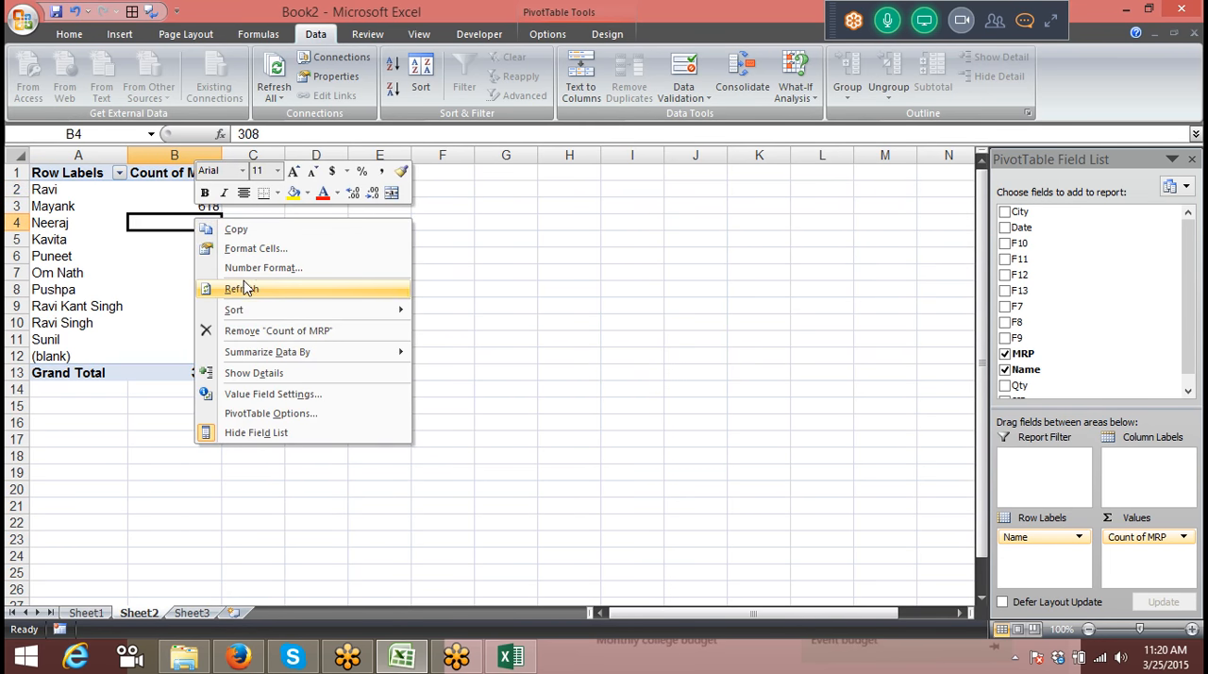
left_click(243, 289)
left_click(246, 288)
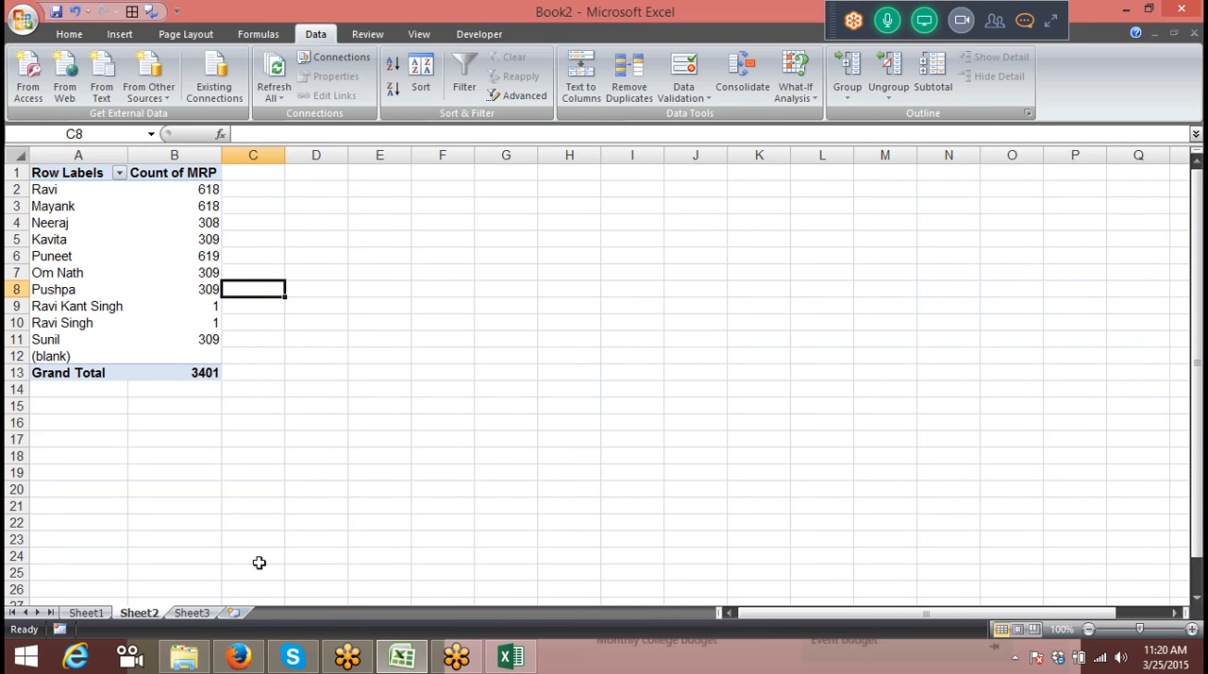
Step: Start a PivotTable at cell A1 of Sheet3 with an external data source, bringing up the existing connections
left_click(198, 612)
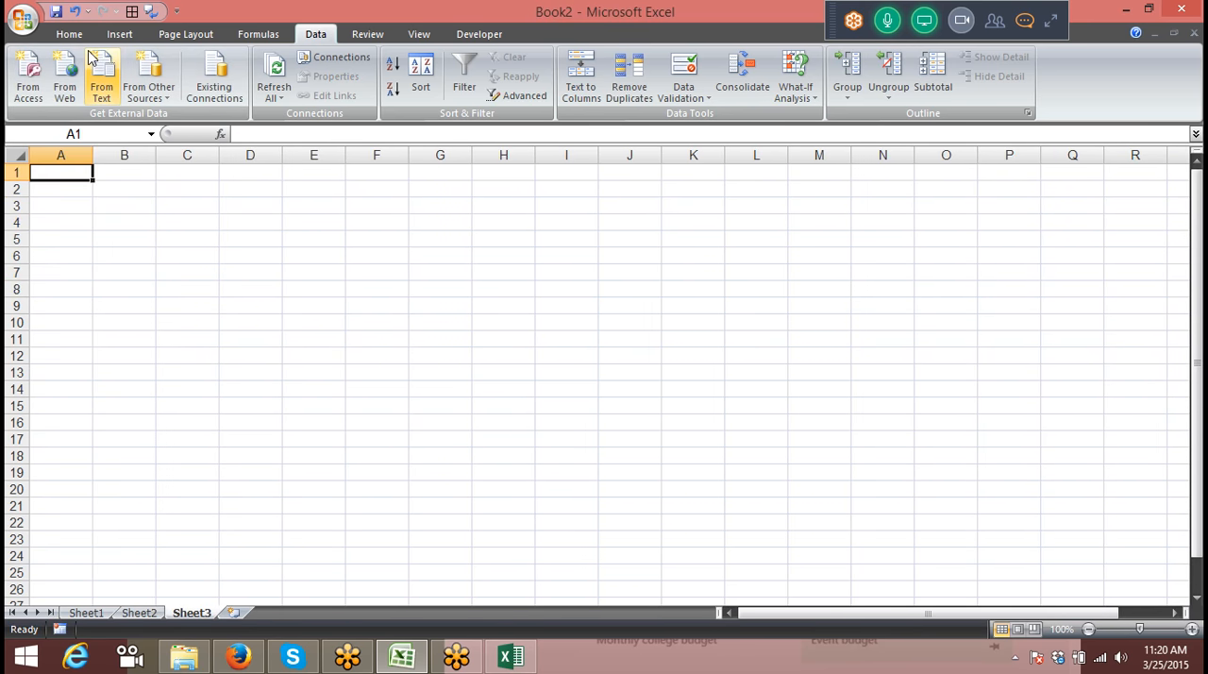
left_click(119, 34)
left_click(48, 91)
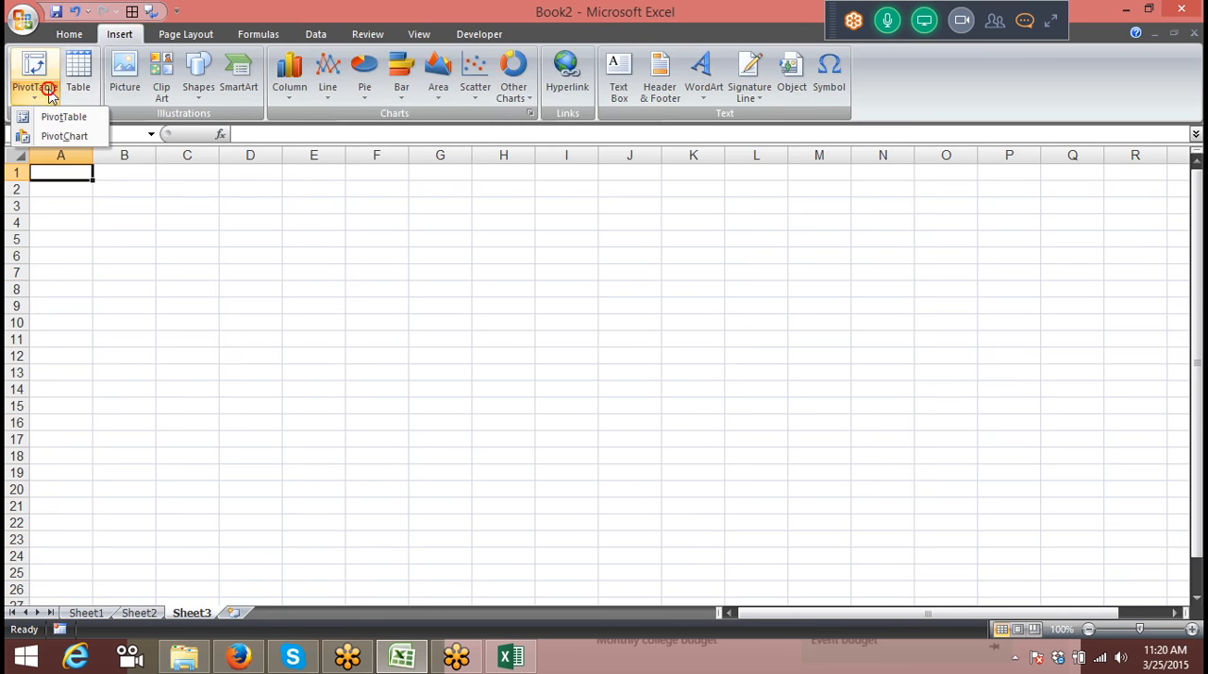
left_click(59, 116)
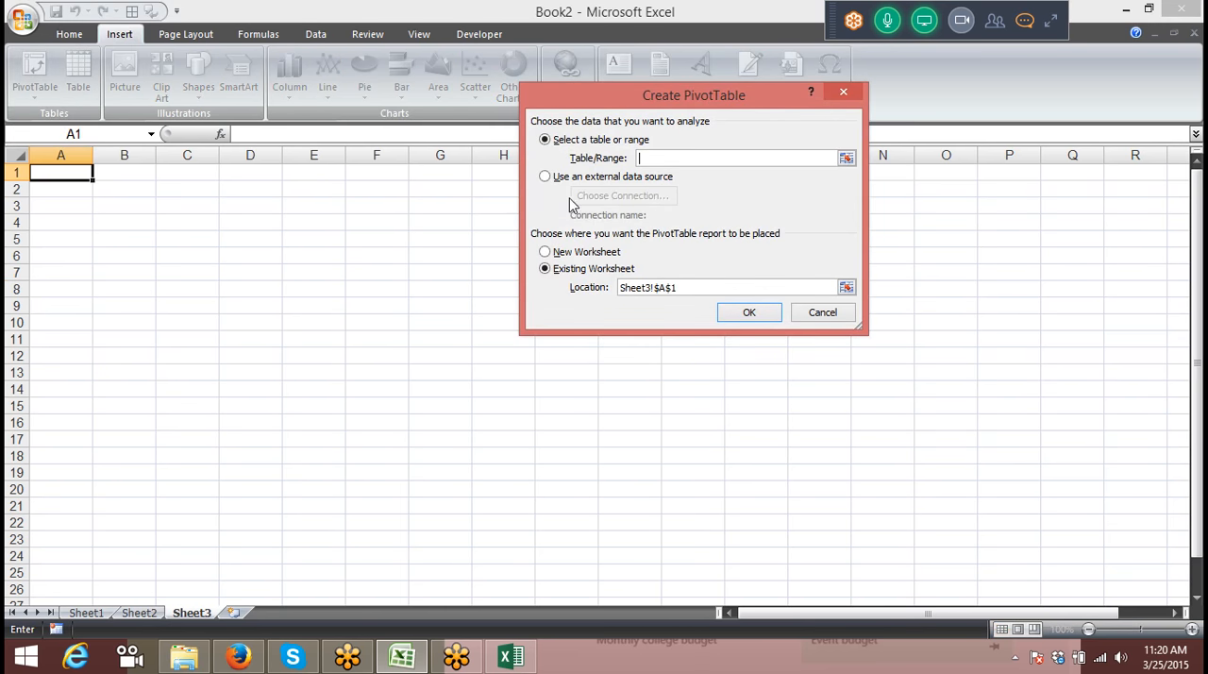
left_click(562, 181)
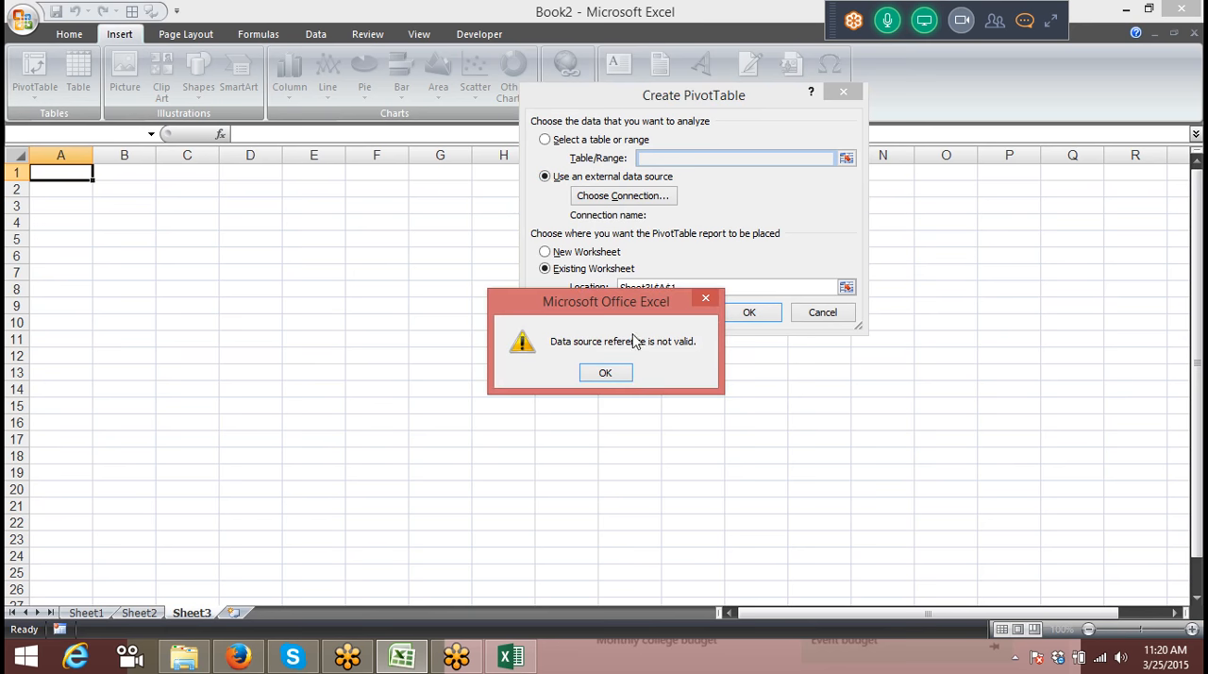
left_click(616, 373)
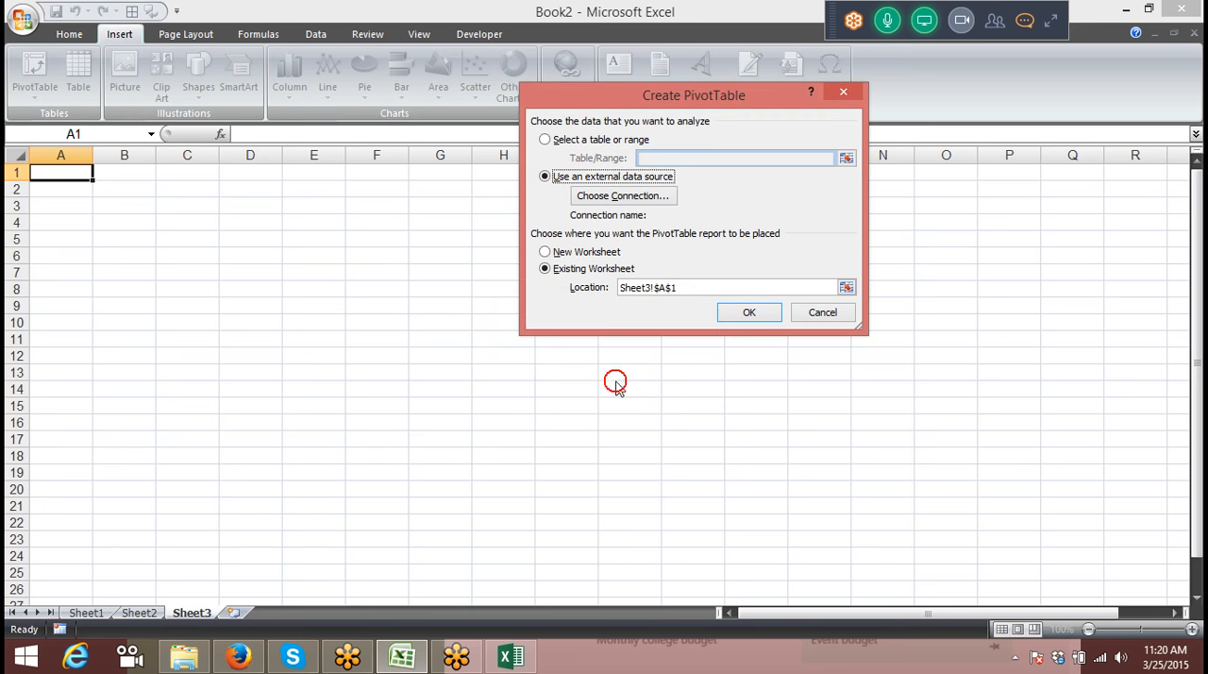
left_click(614, 198)
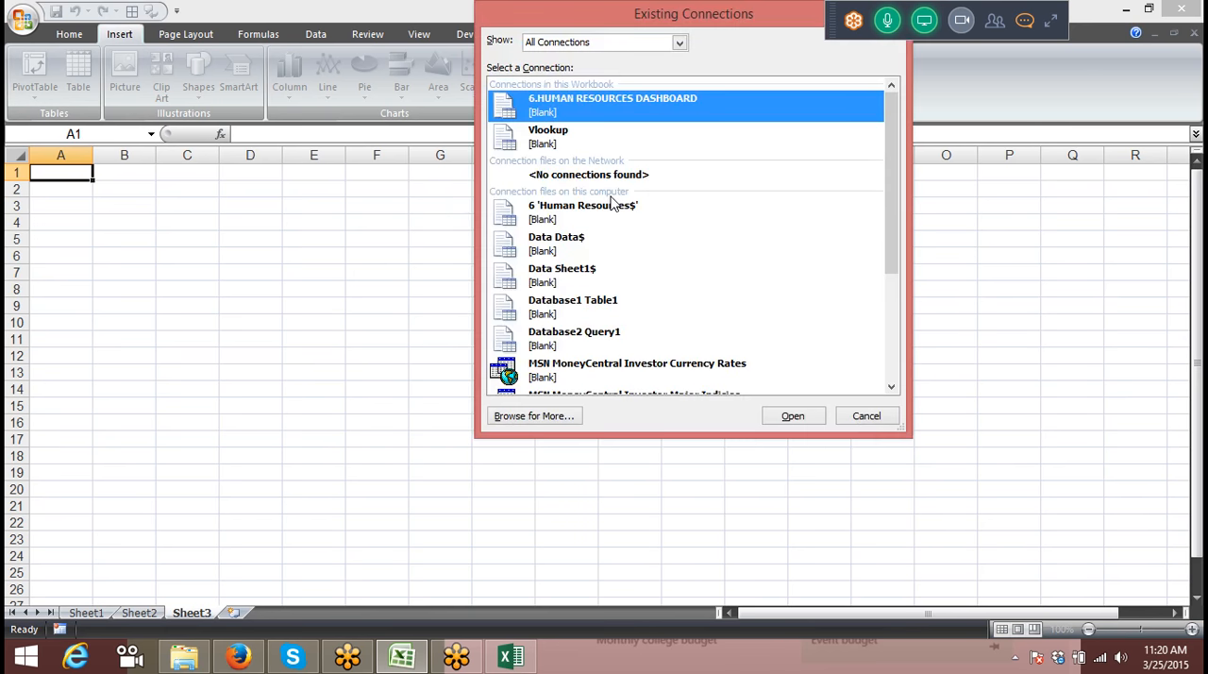
Step: Open the Database2 Access file from Documents as the data source and create the PivotTable at Sheet3 cell A1
left_click(551, 420)
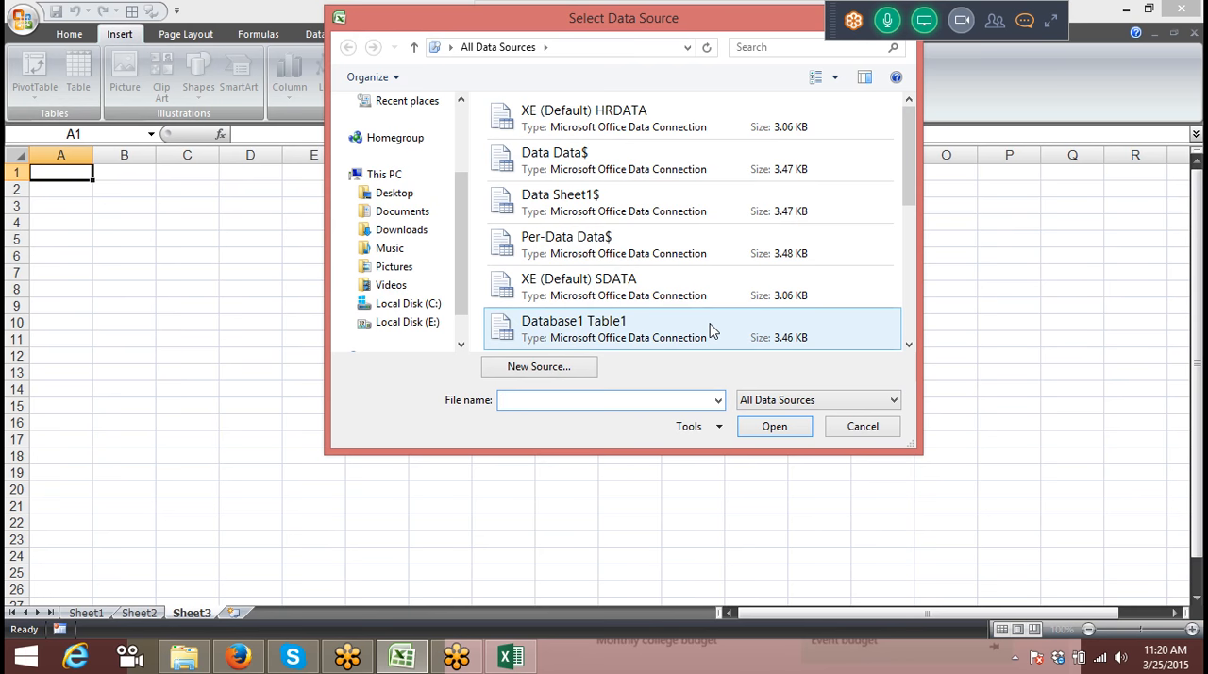
left_click(457, 142)
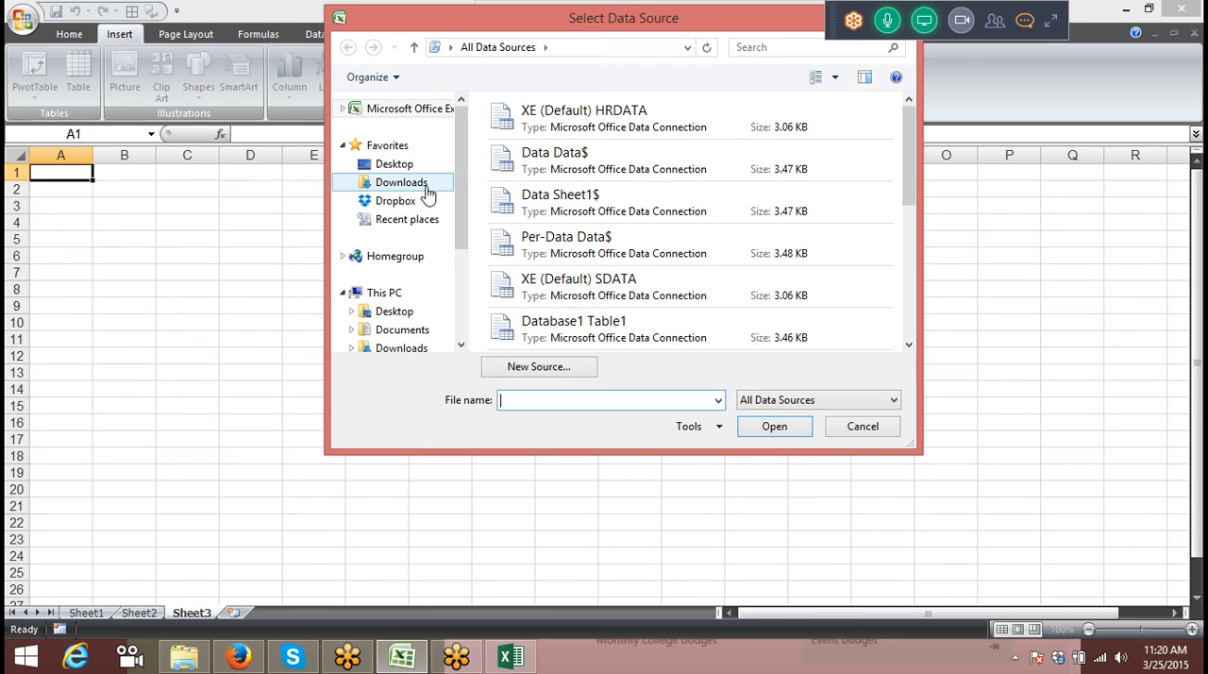
left_click(415, 332)
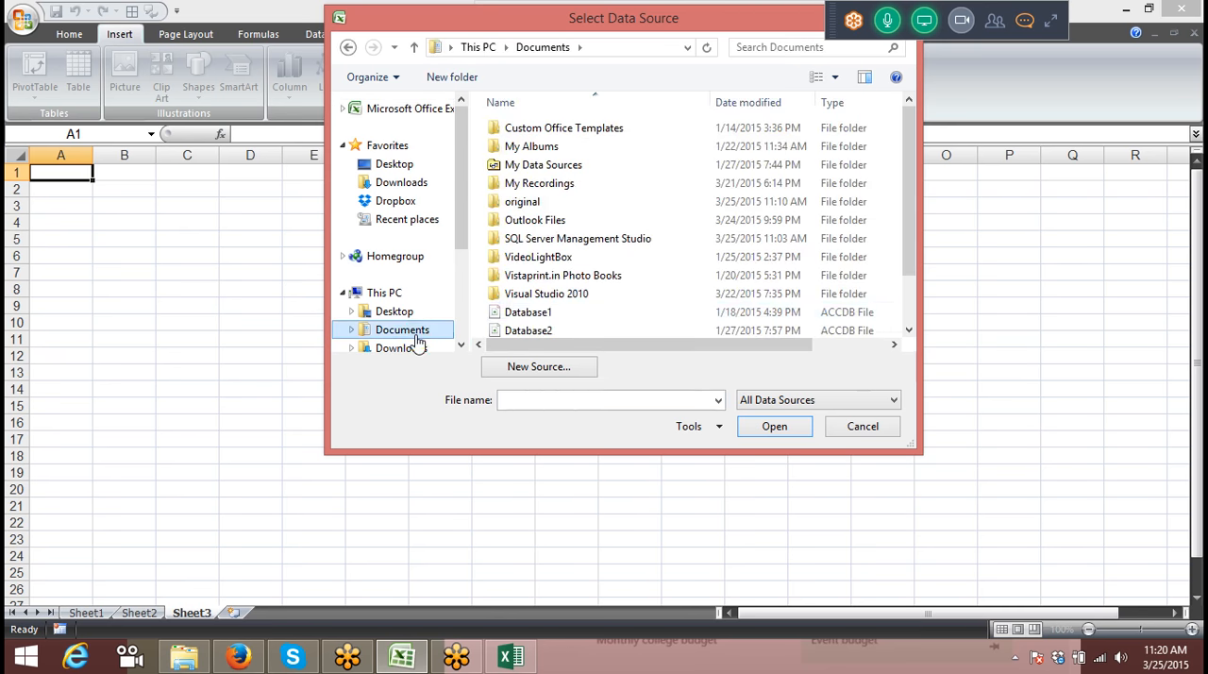
left_click(569, 330)
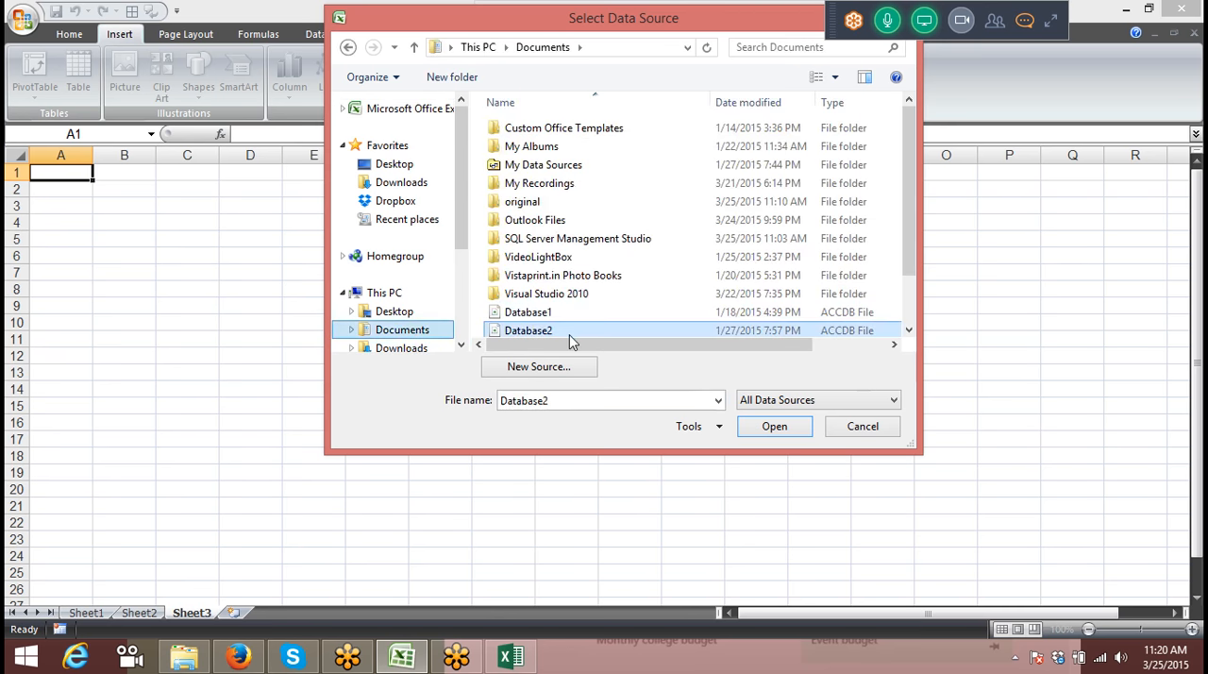
left_click(775, 426)
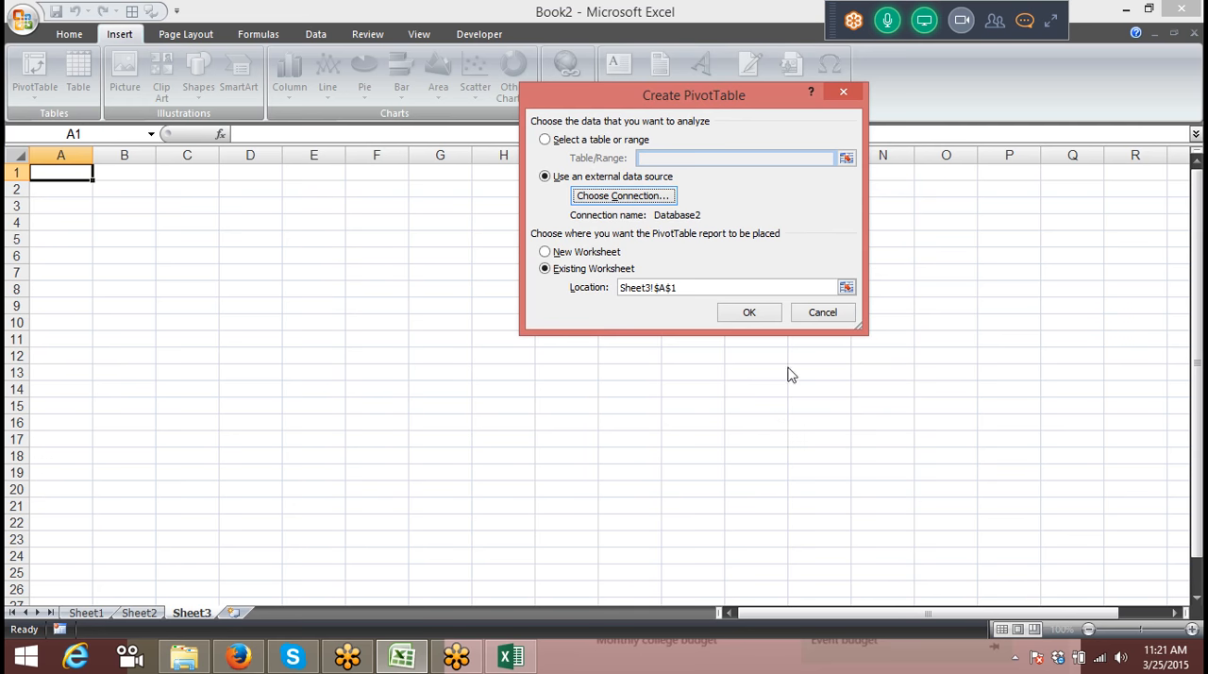
left_click(750, 315)
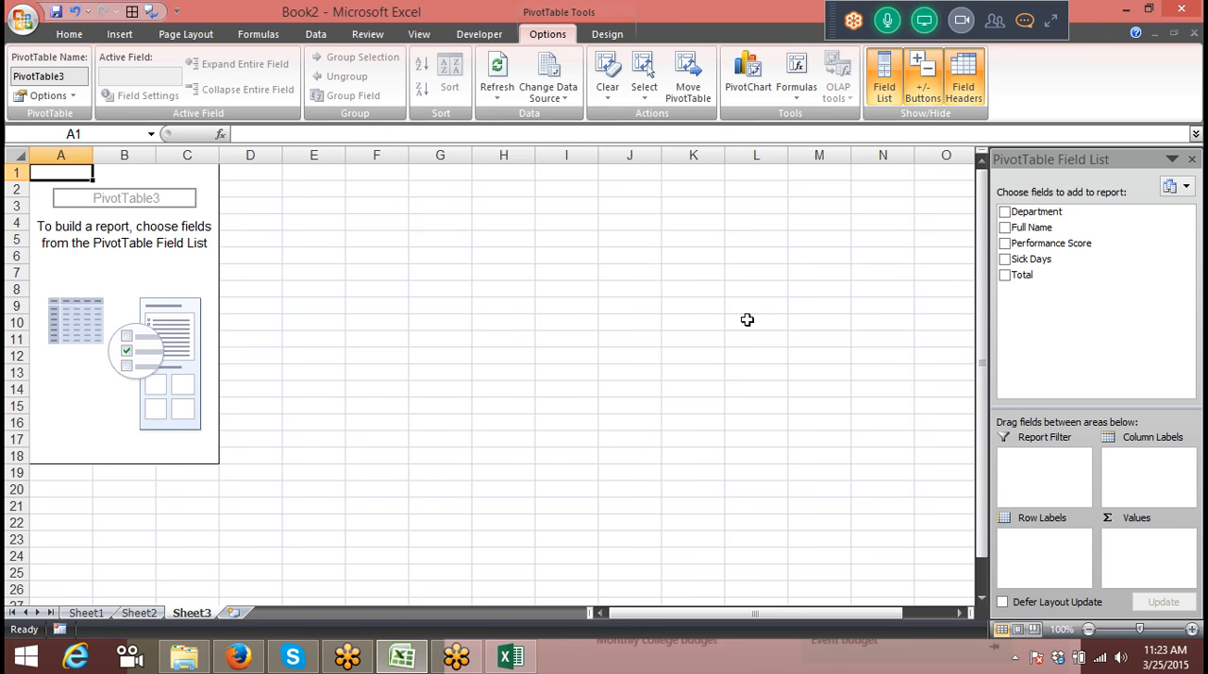
Step: Lay out the Sheet3 PivotTable with Department as row labels and the count of Sick Days as values
left_click(1066, 465)
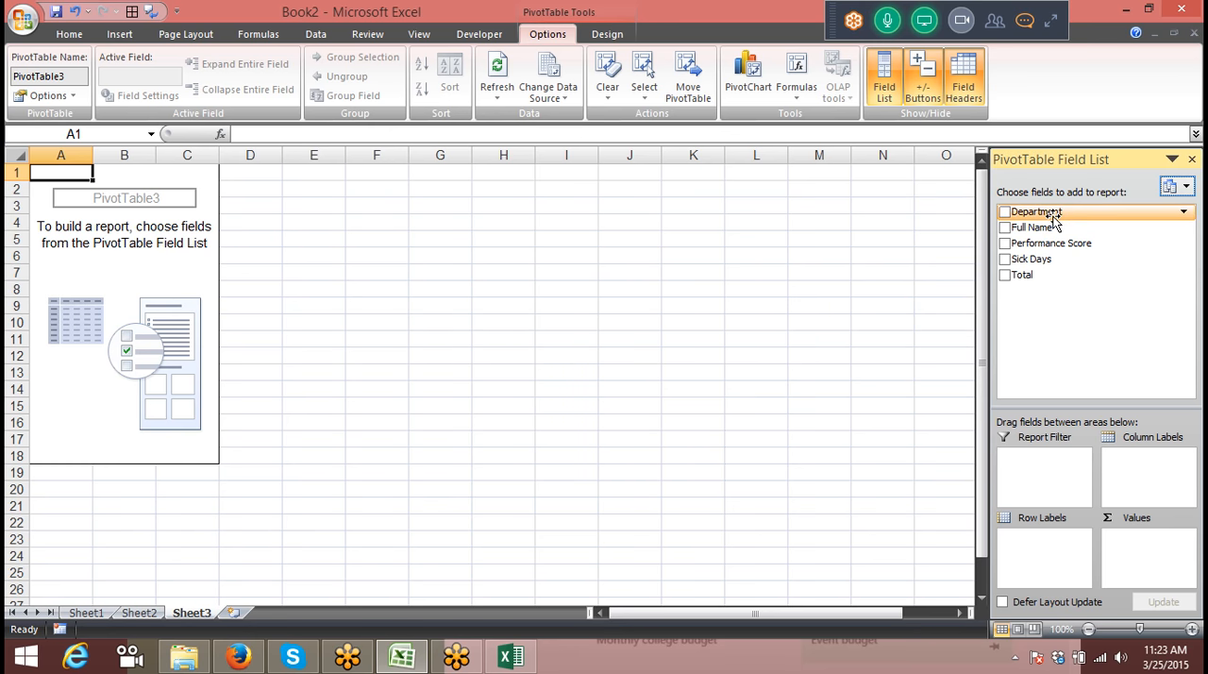
left_click_drag(1054, 217, 1046, 554)
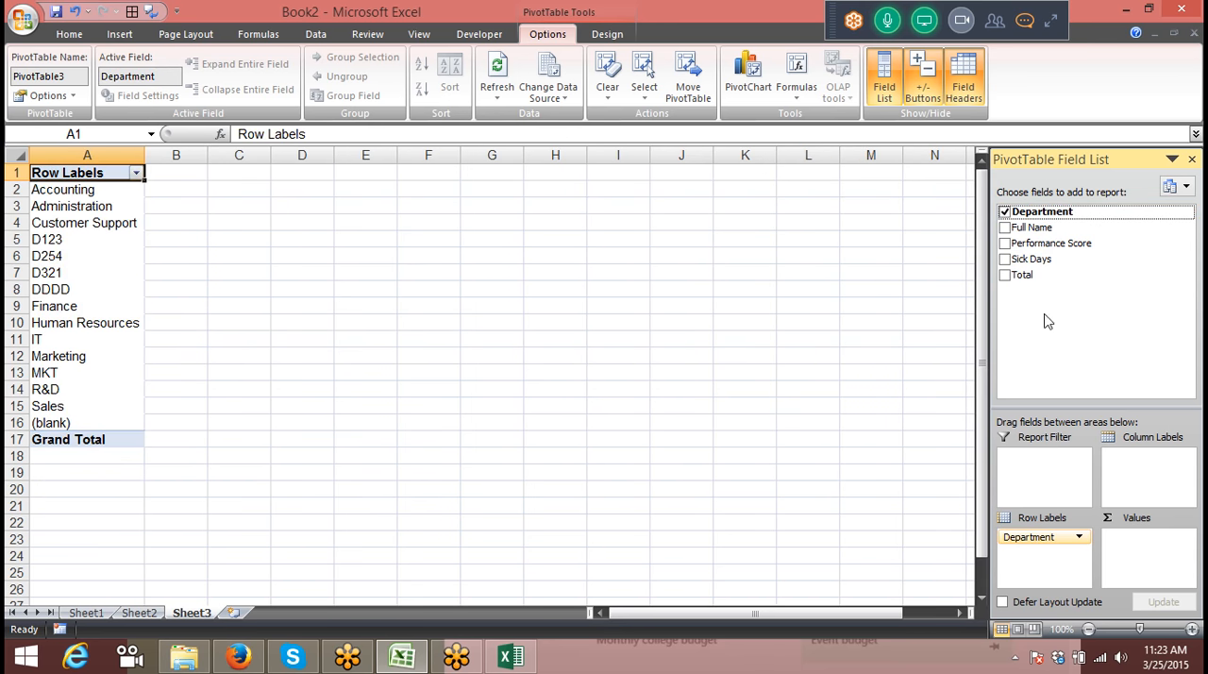
left_click_drag(1032, 260, 1150, 546)
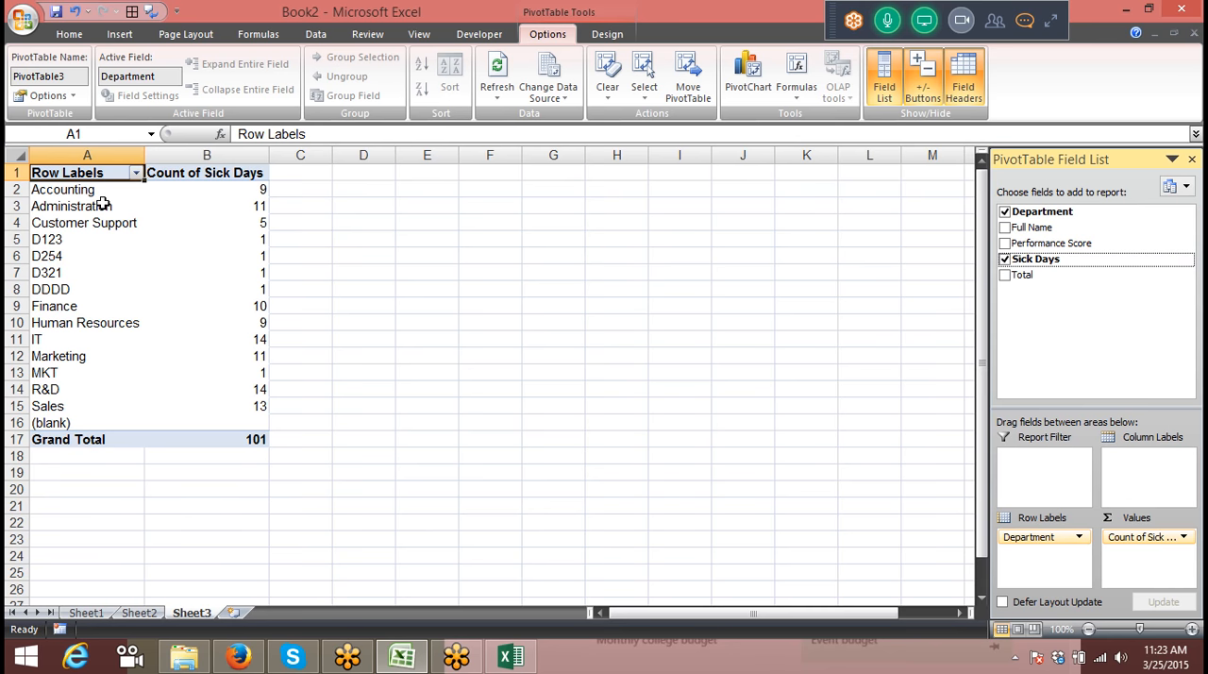
Step: Filter the Sheet3 PivotTable's Department labels to Accounting only, and clear the filter again
left_click(137, 173)
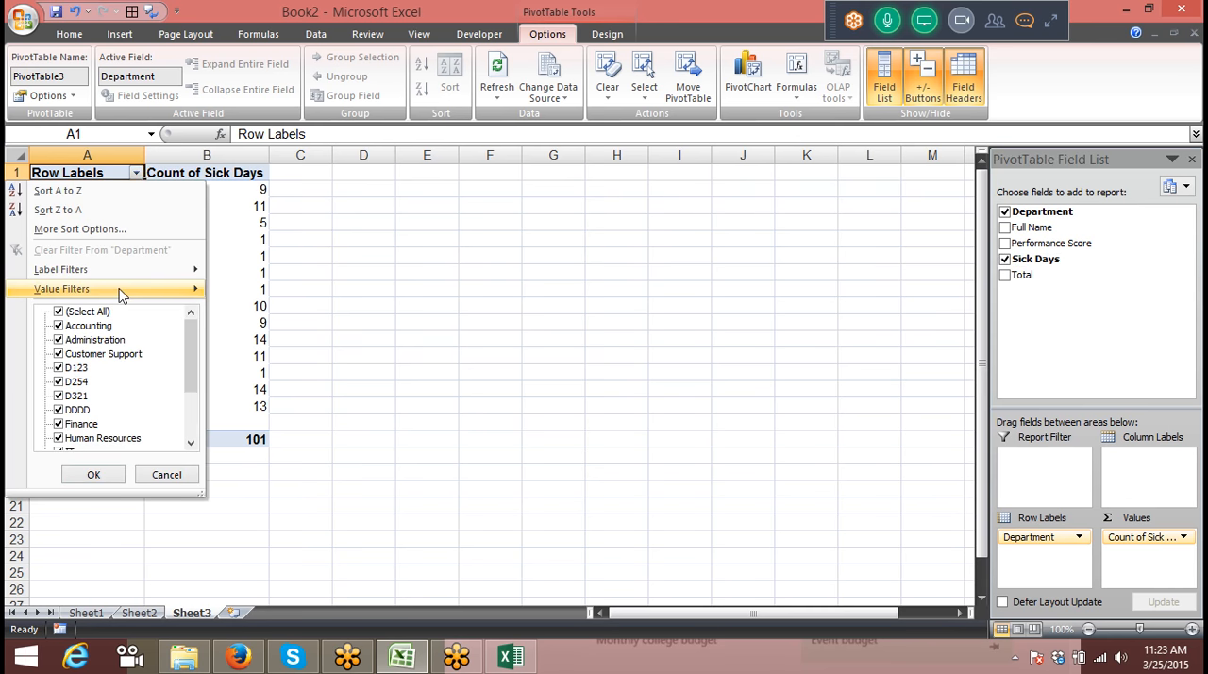
left_click(59, 312)
left_click(58, 326)
key("Return")
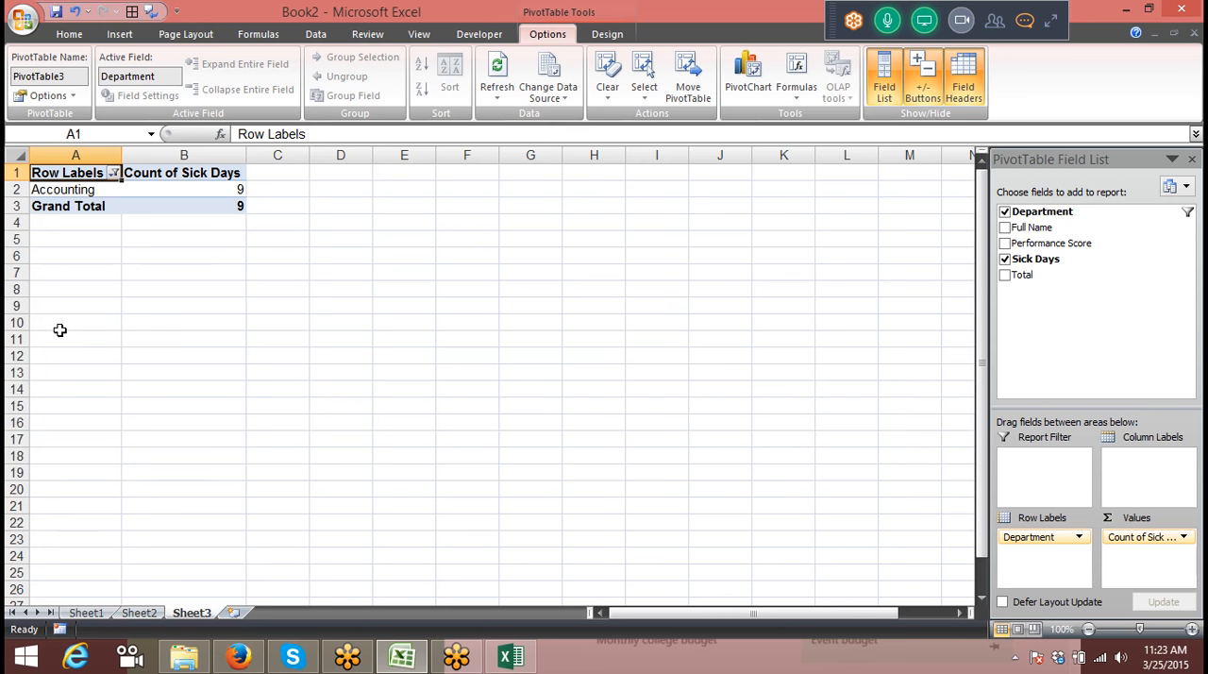
left_click(115, 173)
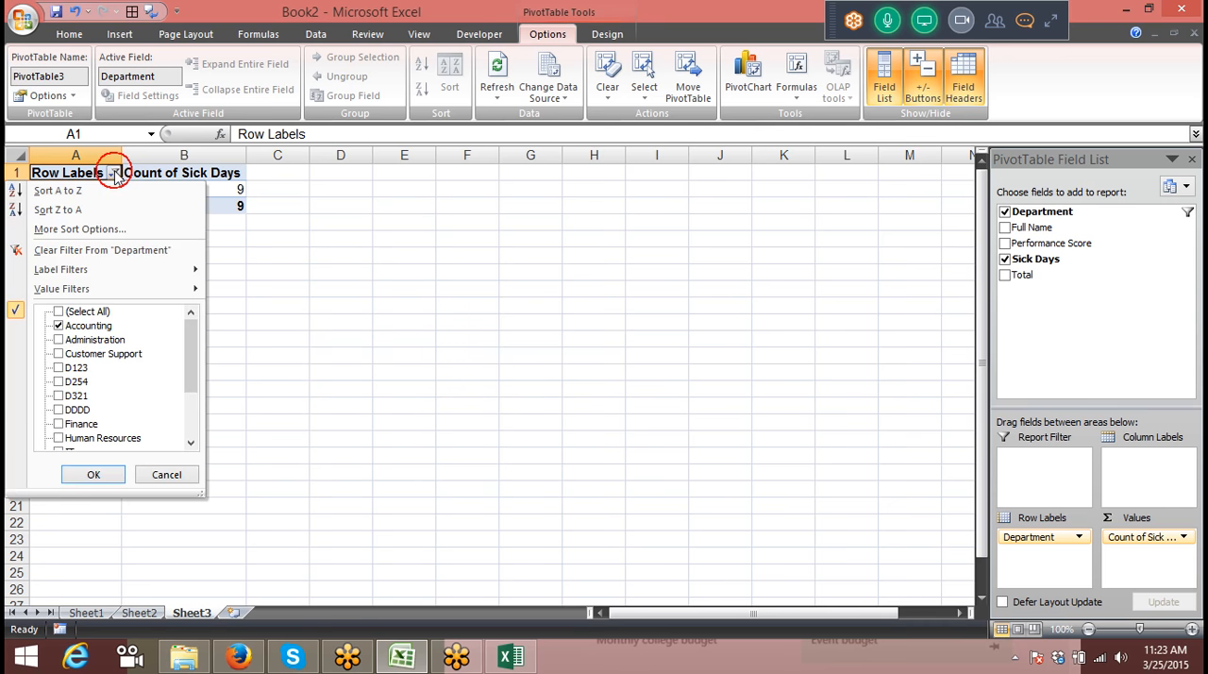
left_click(75, 250)
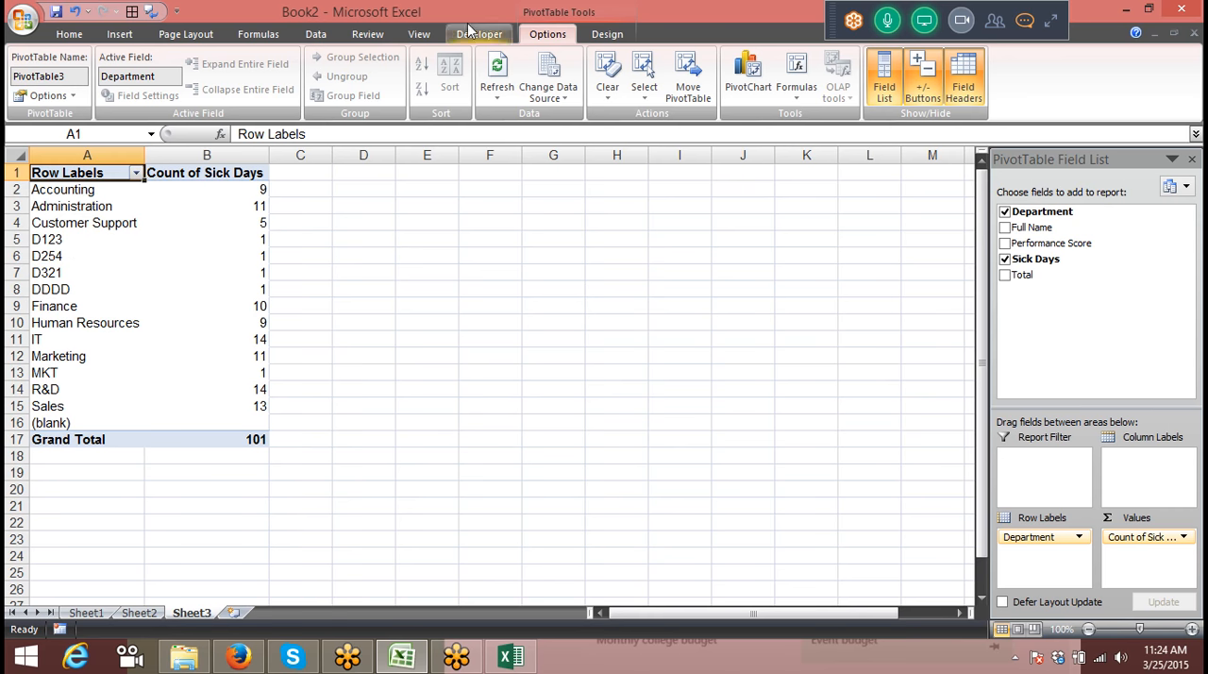
left_click(1051, 21)
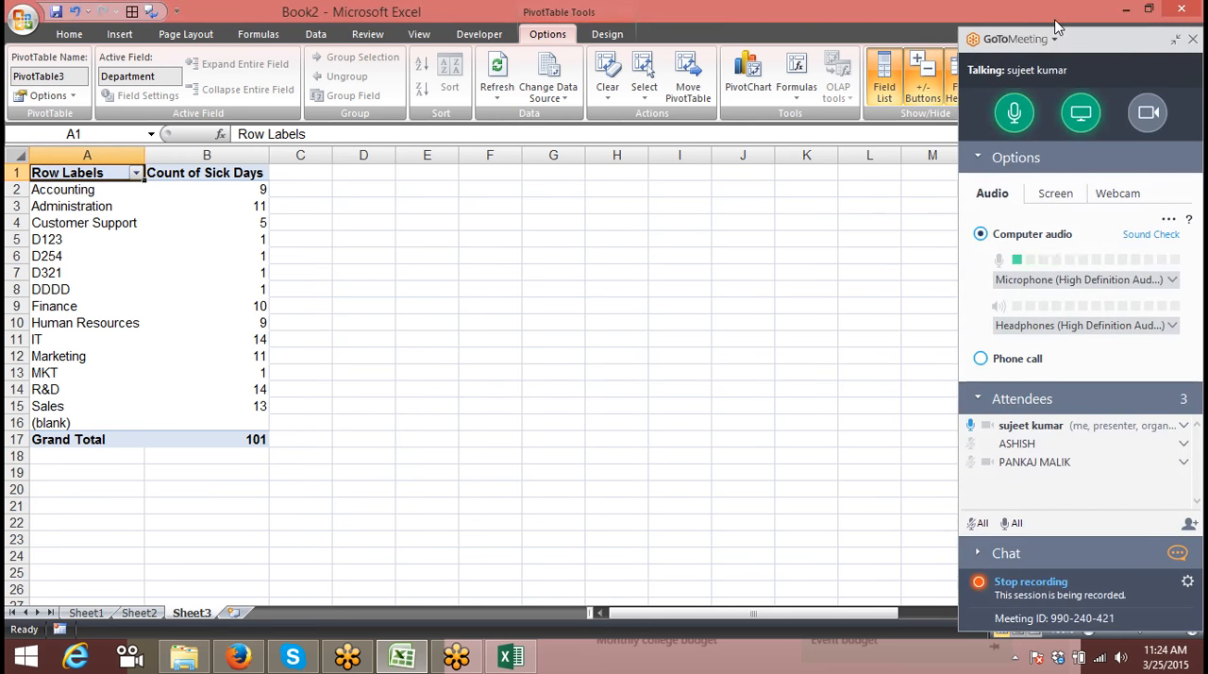
left_click(1179, 42)
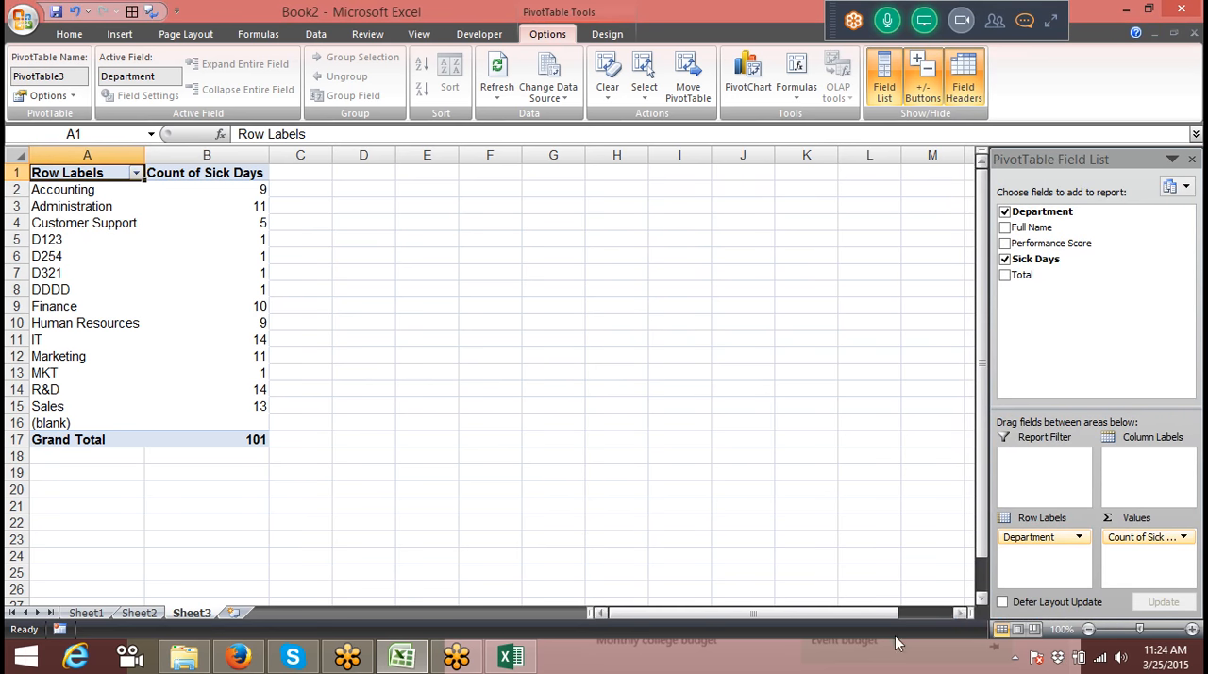
Step: Switch to Firefox and open the Google home page in a new tab
left_click(239, 660)
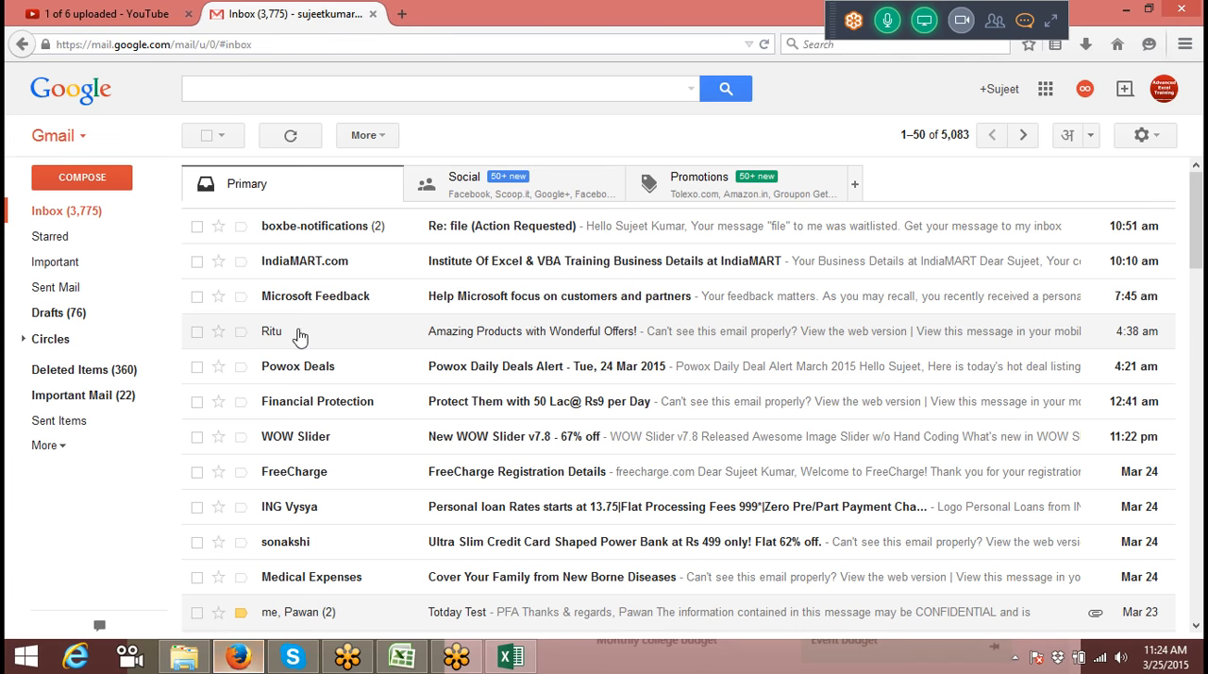
triple_click(403, 16)
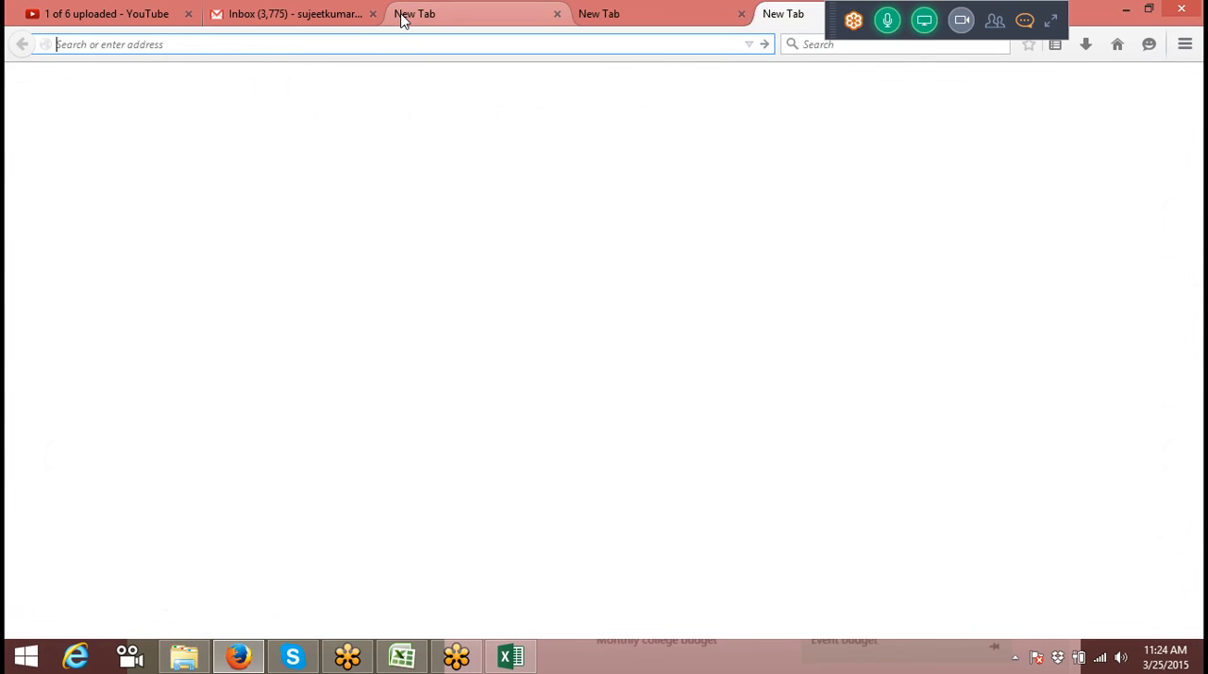
type("goo")
key("Return")
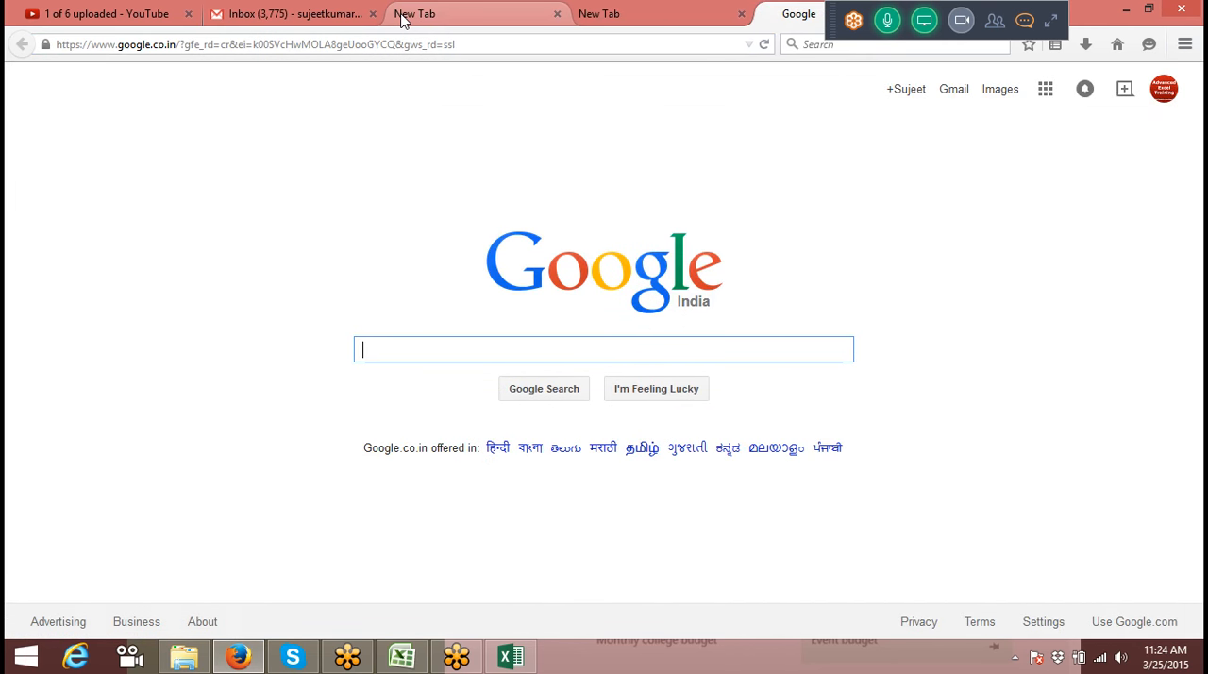
Step: Search Google for data.xls
type("data")
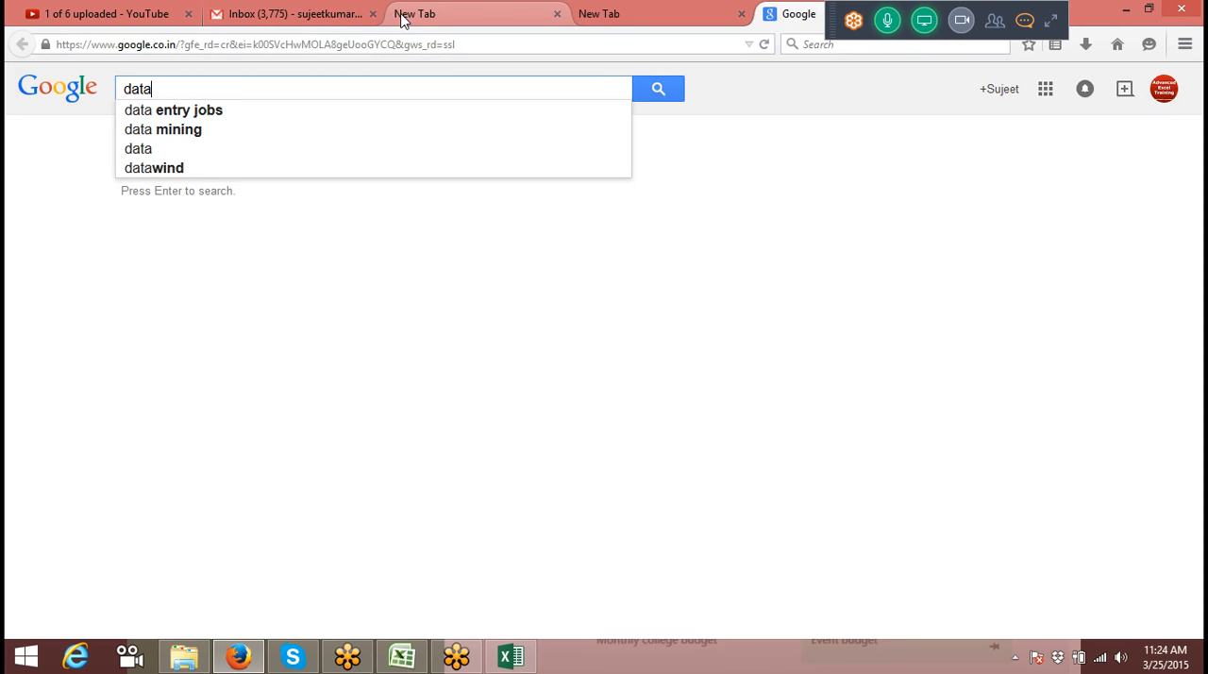
type(".xl")
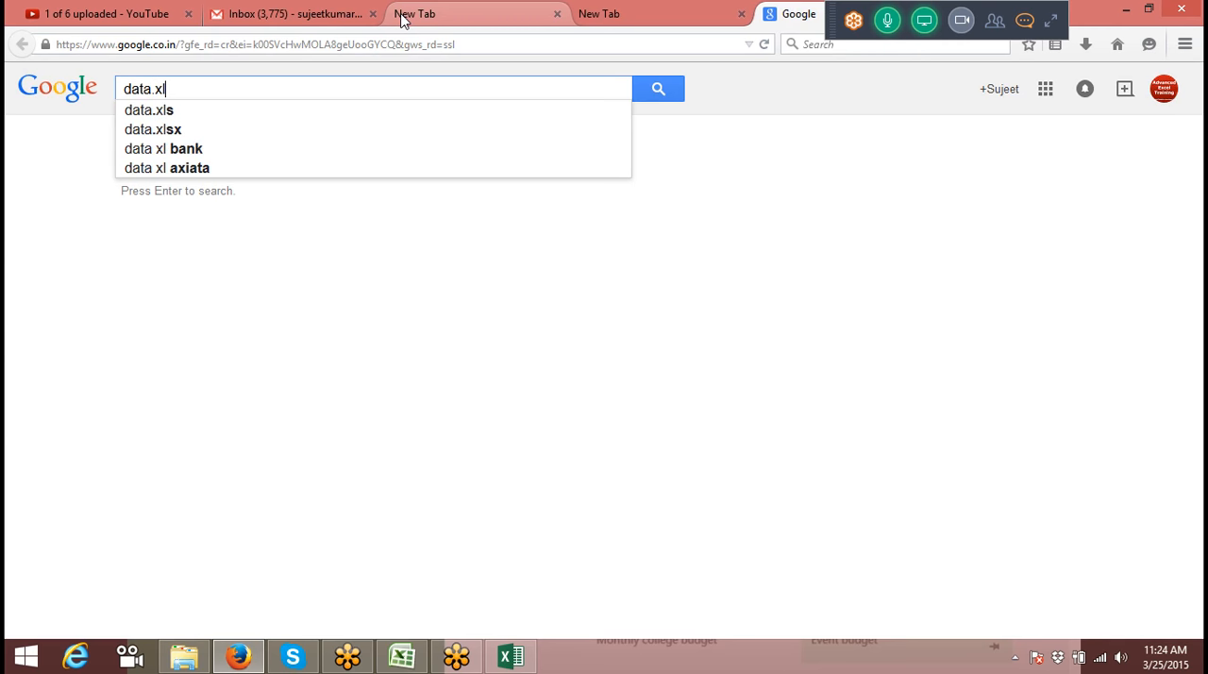
type("s")
key("Return")
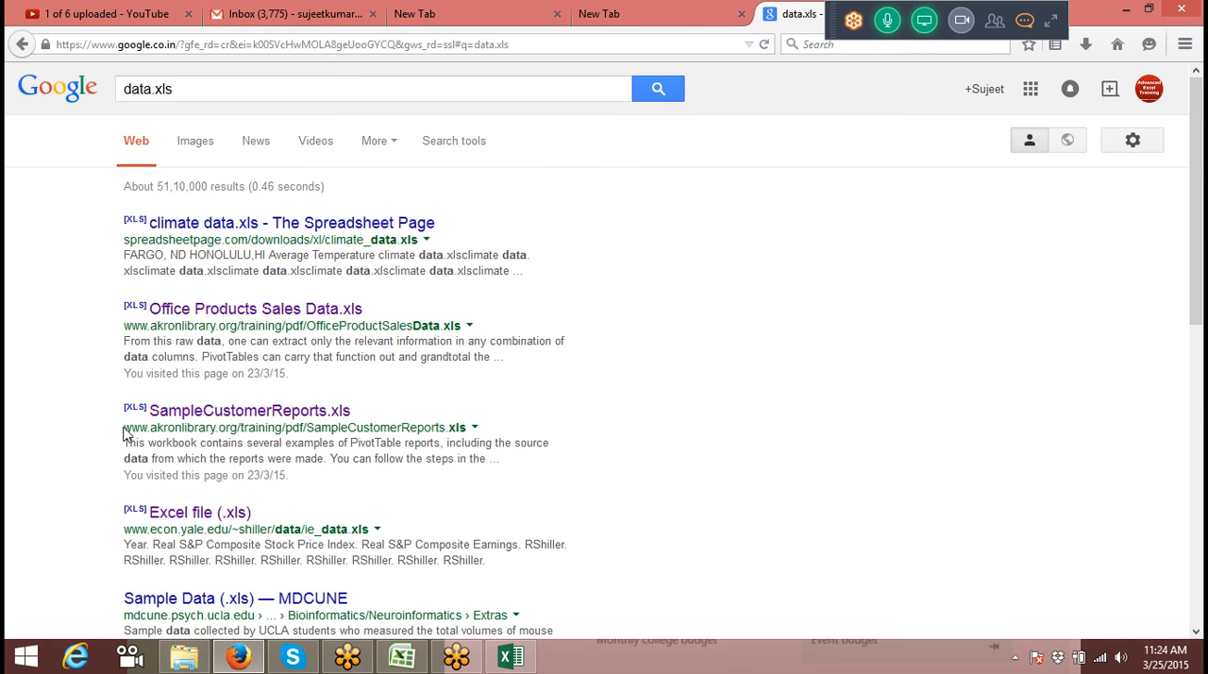
Step: Copy the full web address shown under the SampleCustomerReports.xls search result
left_click_drag(123, 427, 319, 425)
left_click(416, 416)
triple_click(420, 428)
key("ctrl+c")
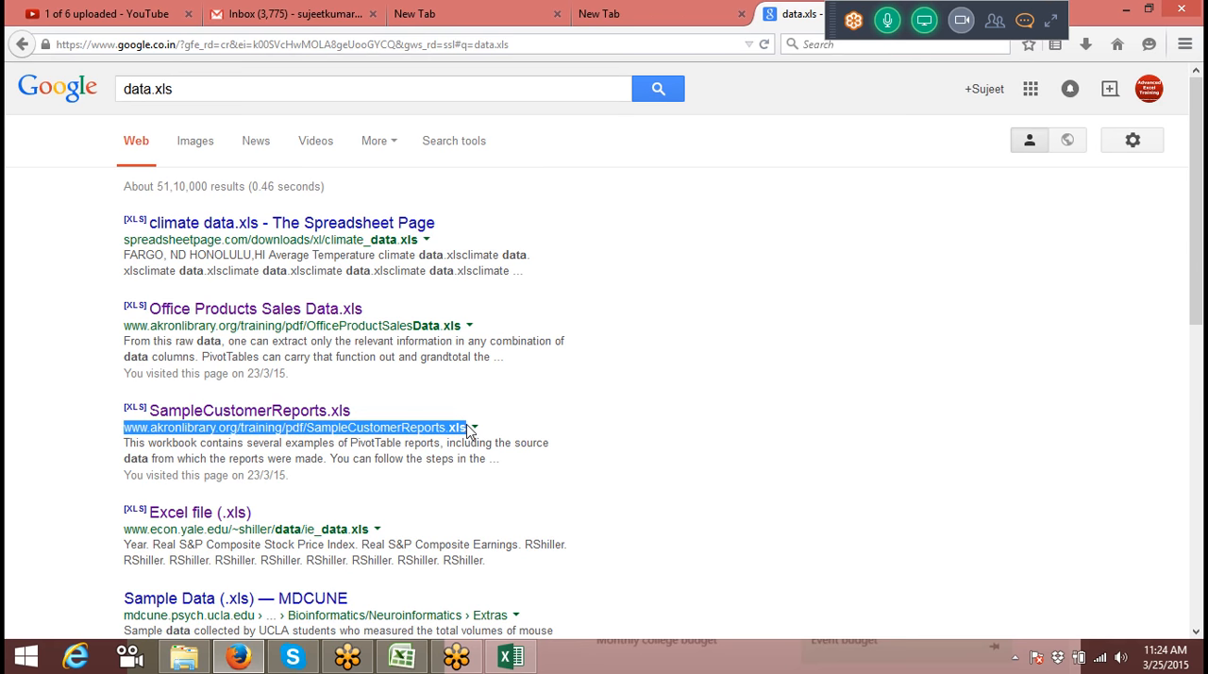
key("alt")
key("Escape")
Step: Switch to Excel, add a new worksheet after Sheet3 and paste the copied web address into cell K3
left_click(402, 657)
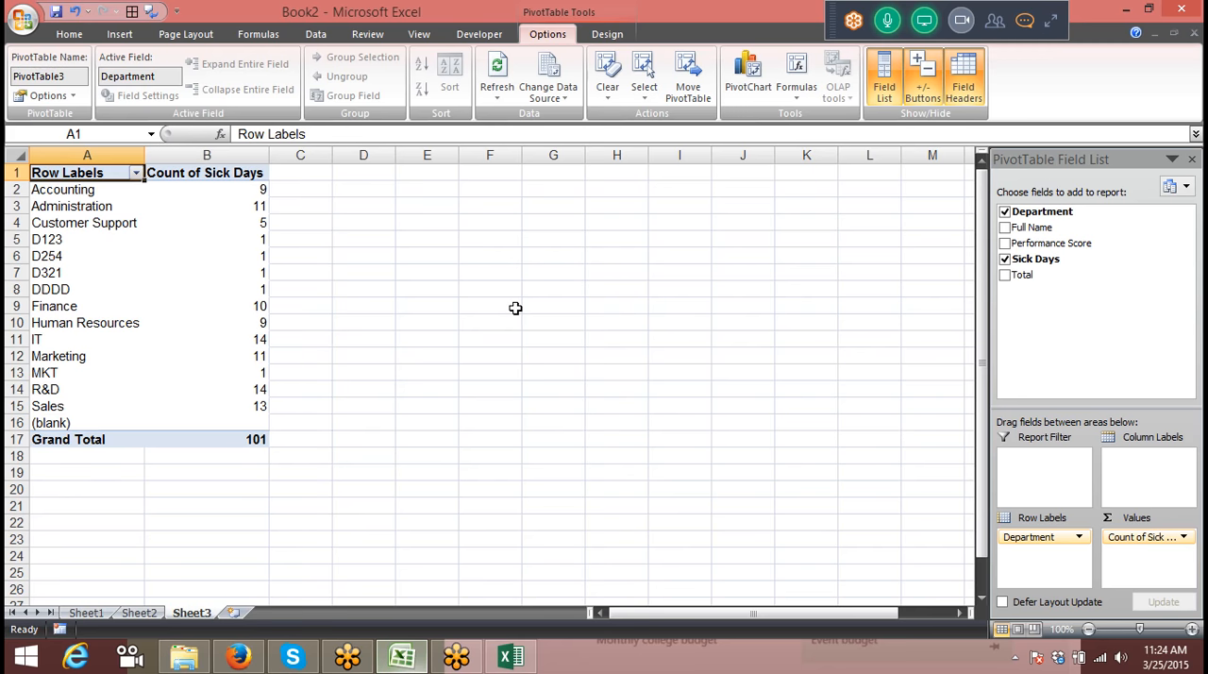
left_click(234, 612)
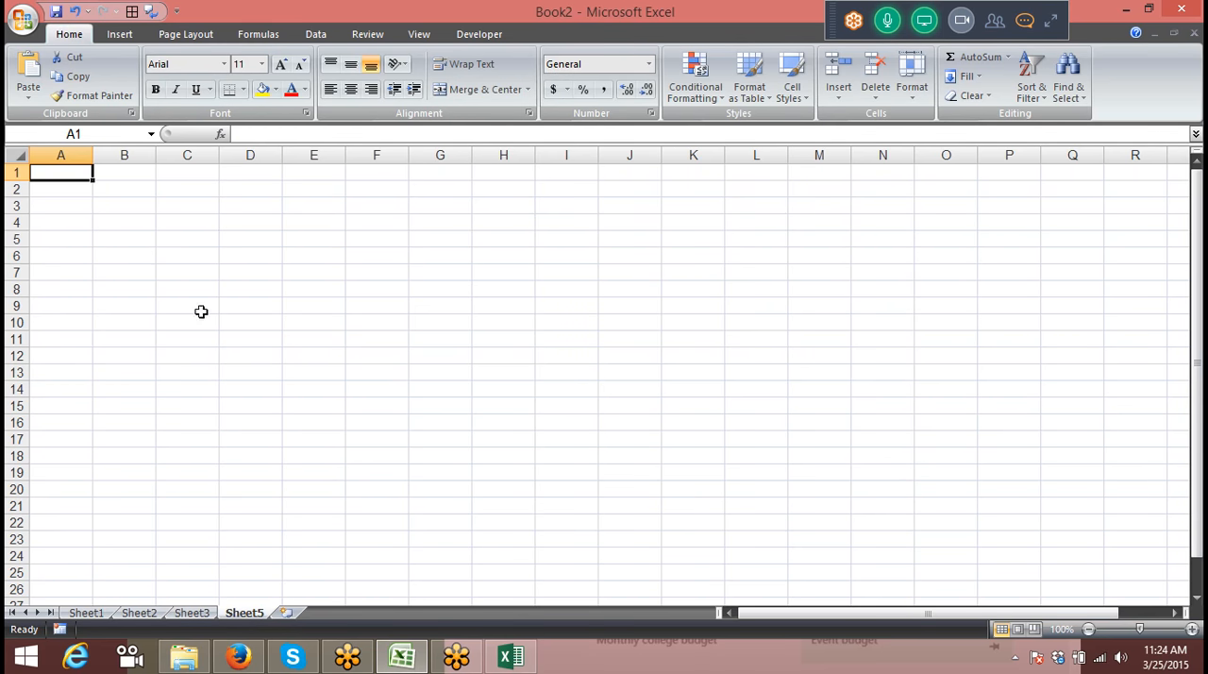
left_click(142, 222)
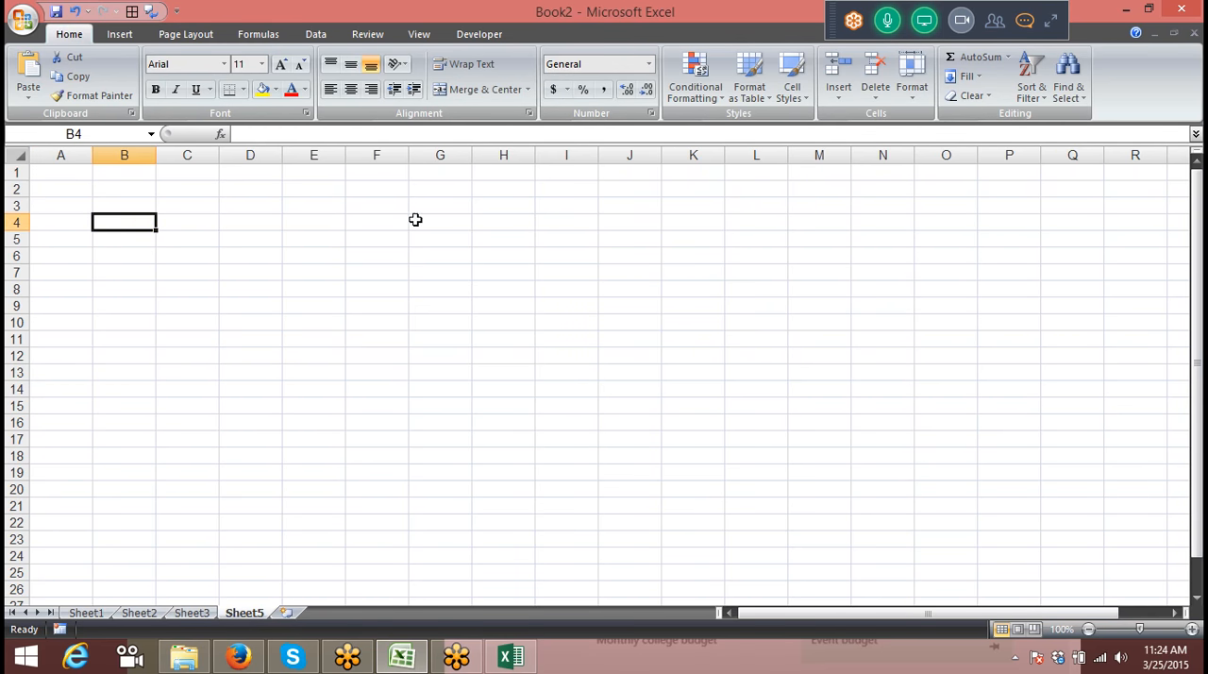
left_click(704, 204)
key("ctrl+v")
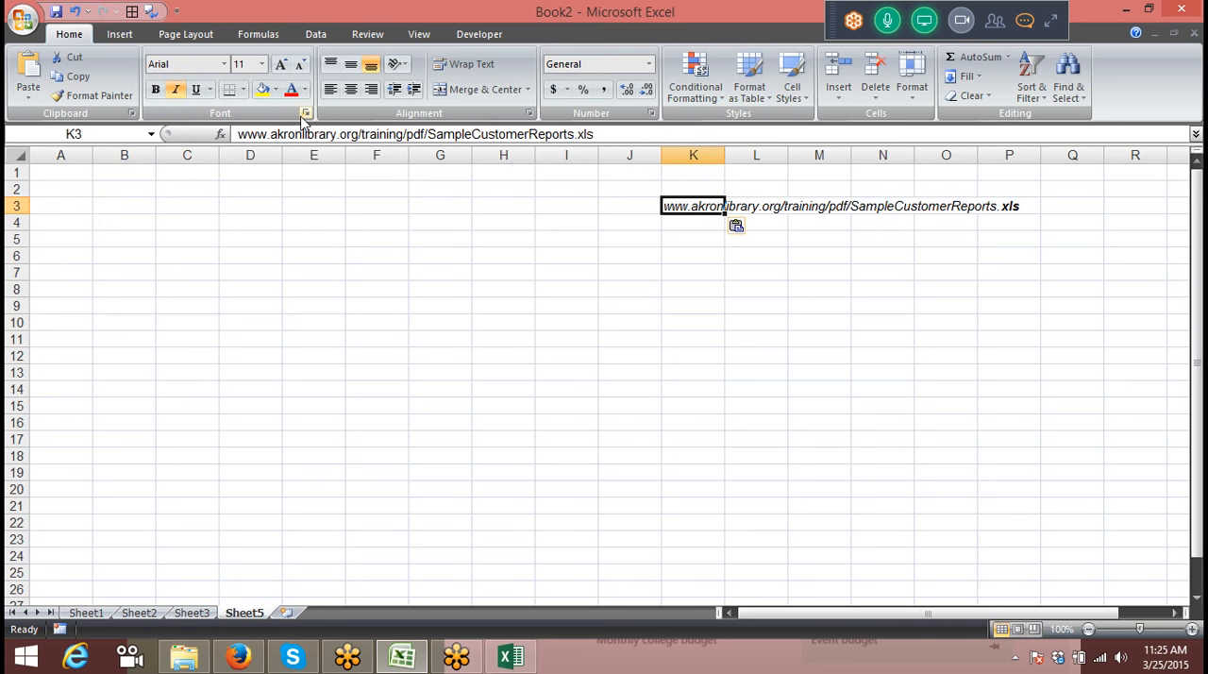
Step: Prefix the web address in cell K3 with Http:\\
left_click(235, 134)
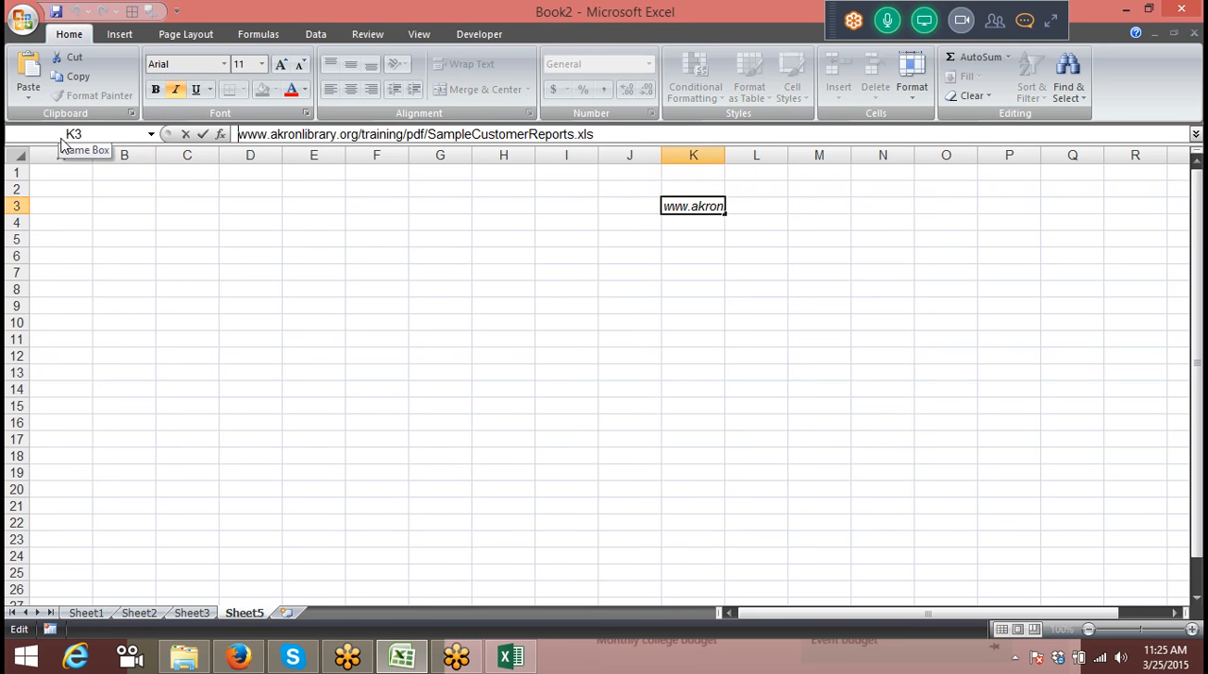
type("Http")
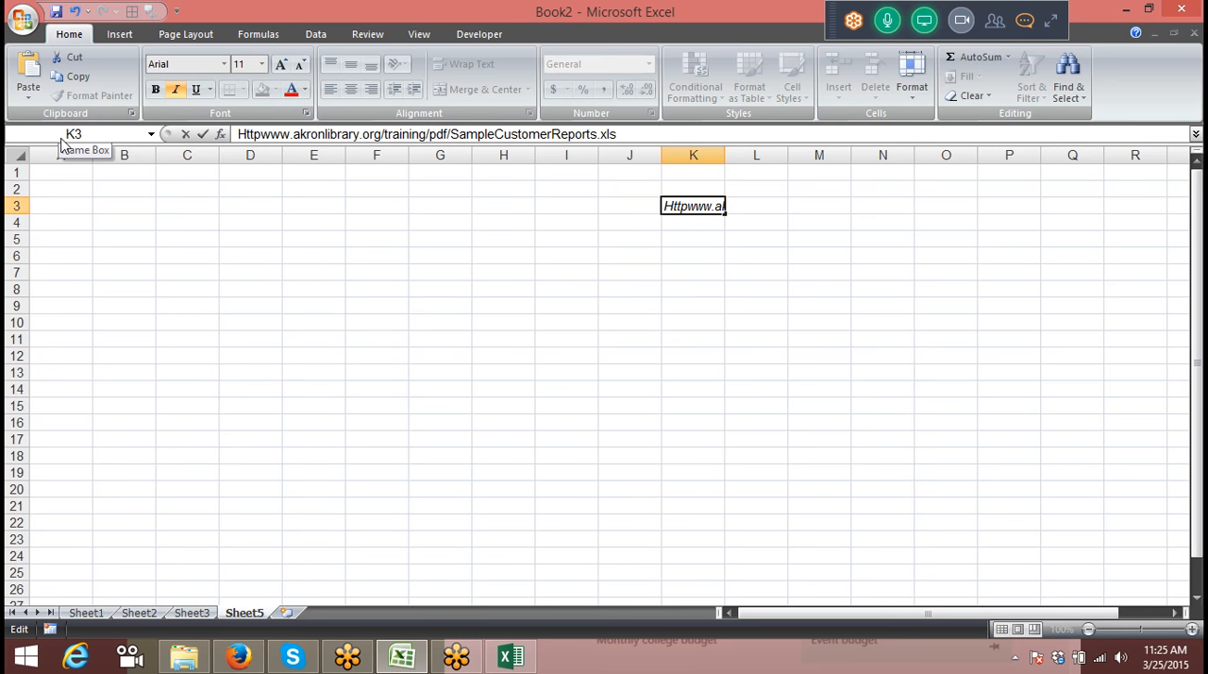
type(":")
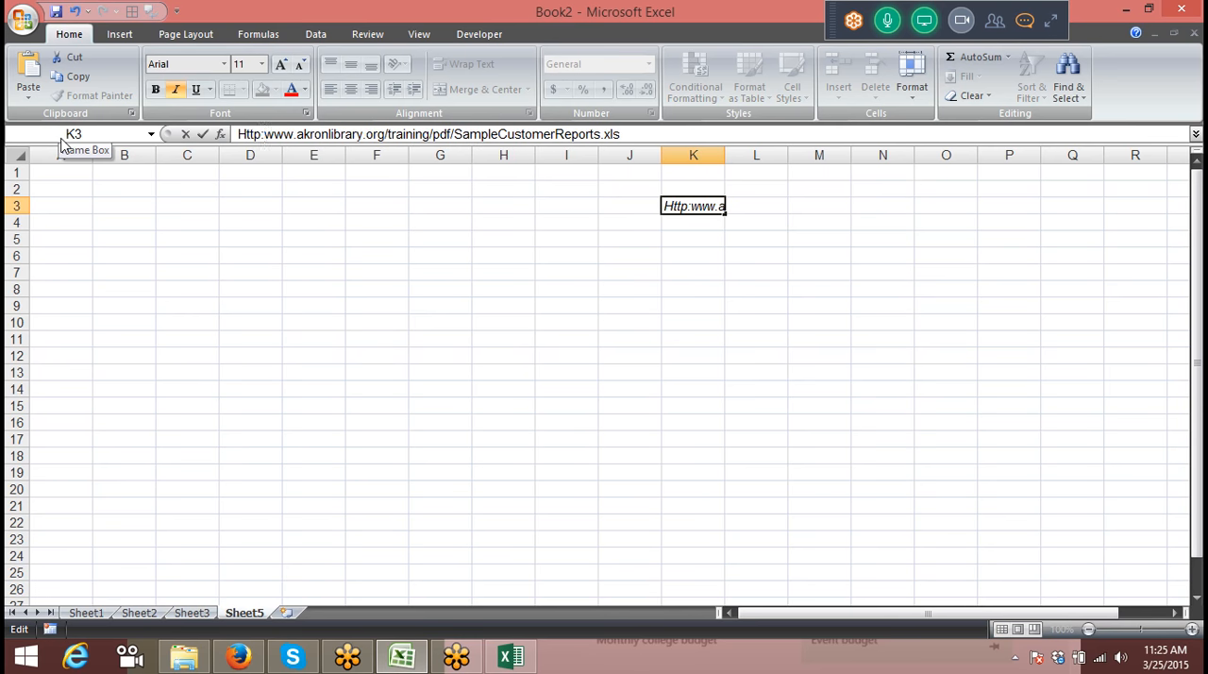
type("\\\\")
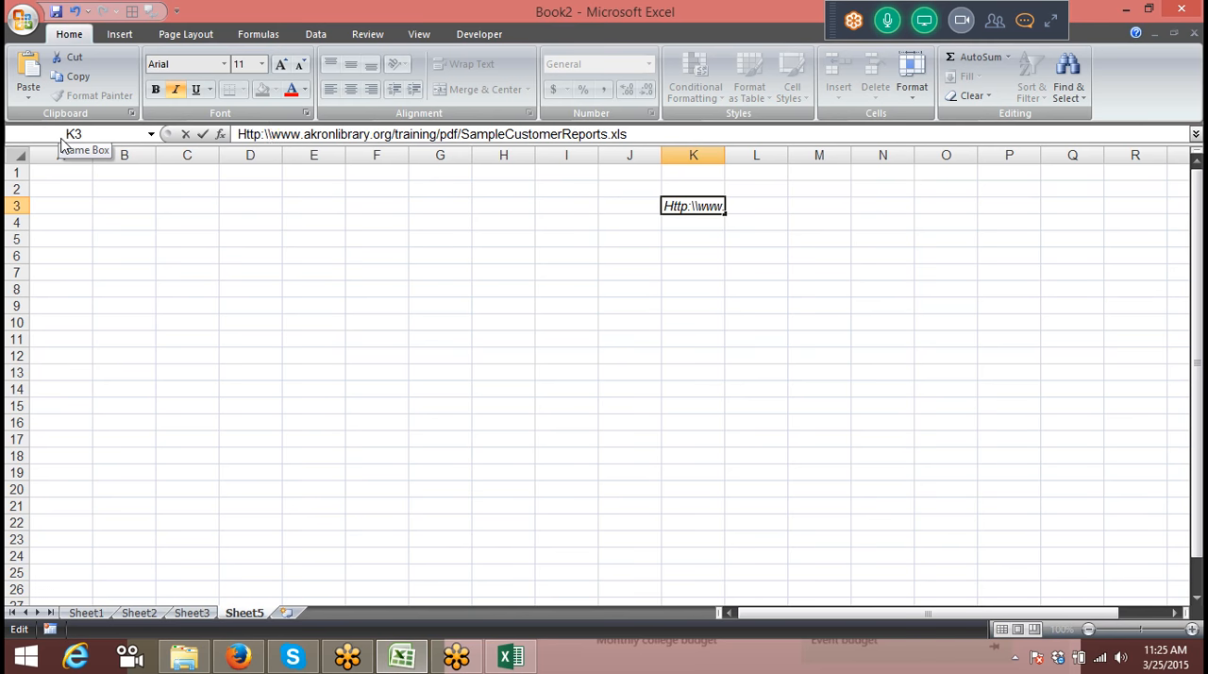
key("Return")
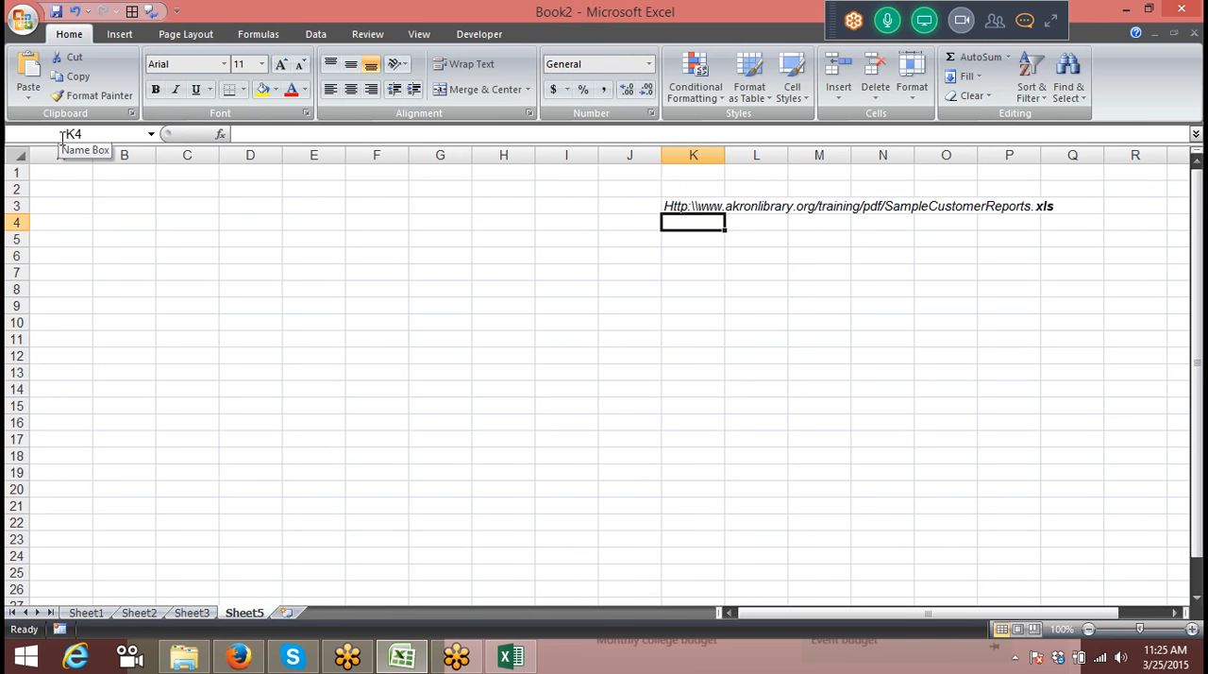
key("Up")
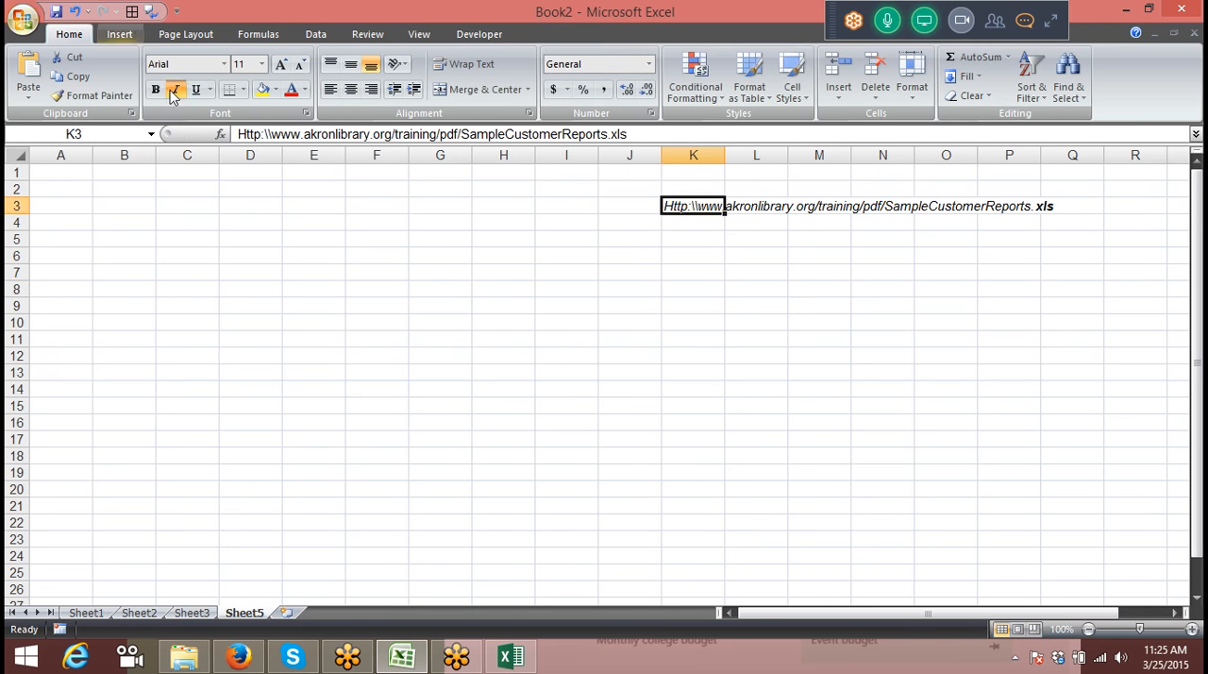
left_click(271, 134)
left_click_drag(271, 134, 226, 140)
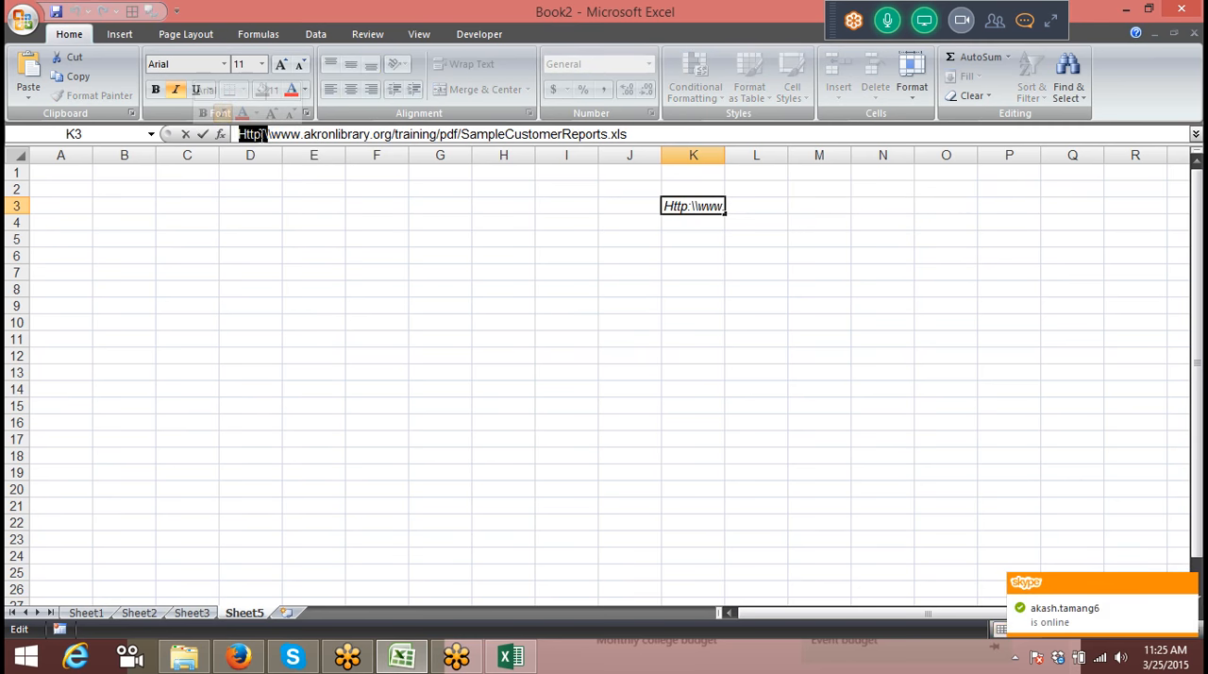
left_click(271, 134)
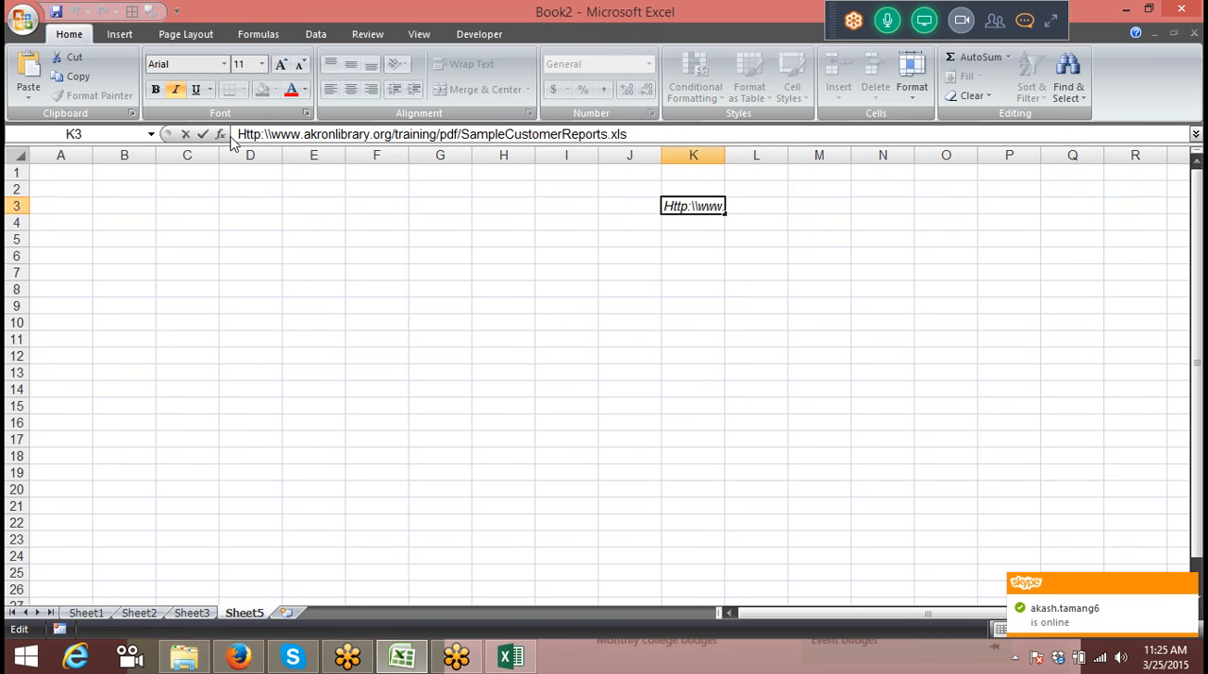
key("Delete")
key("Delete")
type("//")
key("Return")
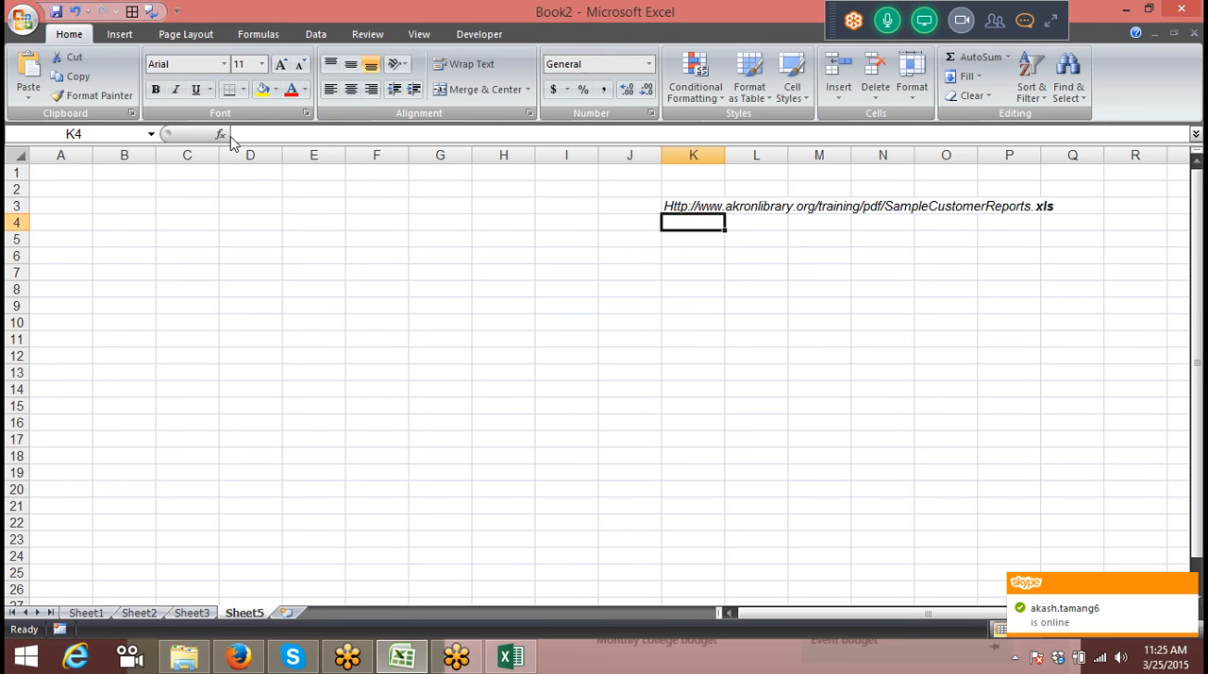
Step: Copy the K3 address, load it in an empty Firefox tab to test it, and cancel the file download
key("Up")
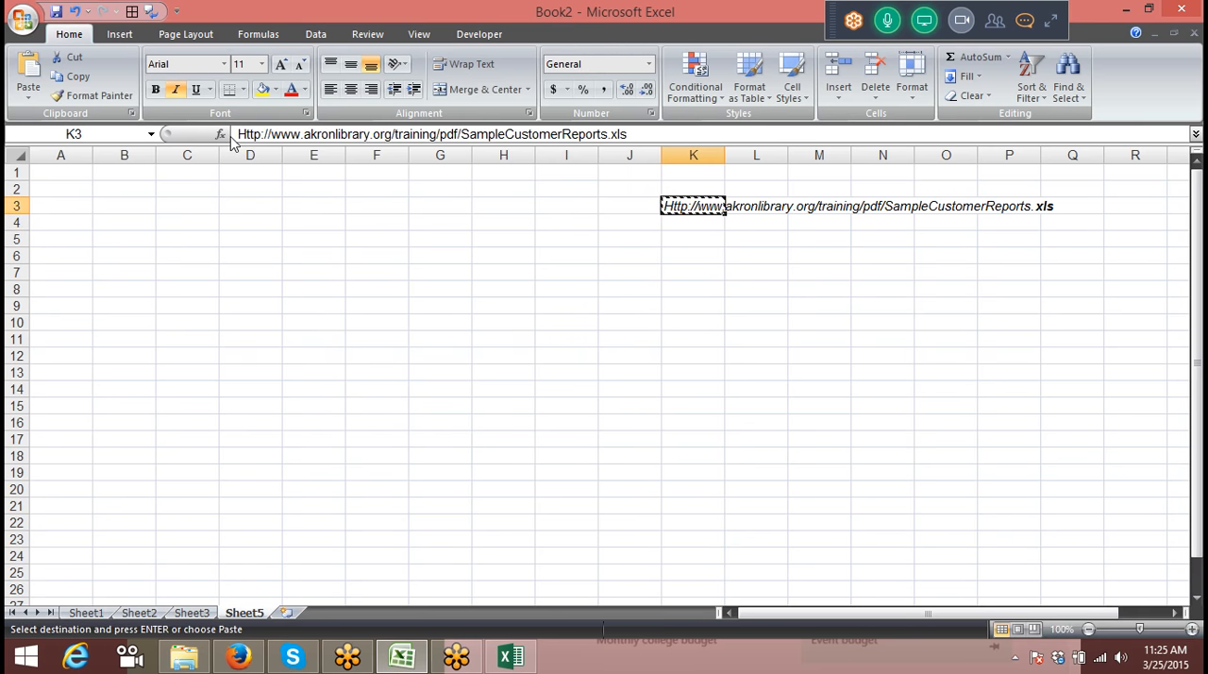
key("alt+Tab")
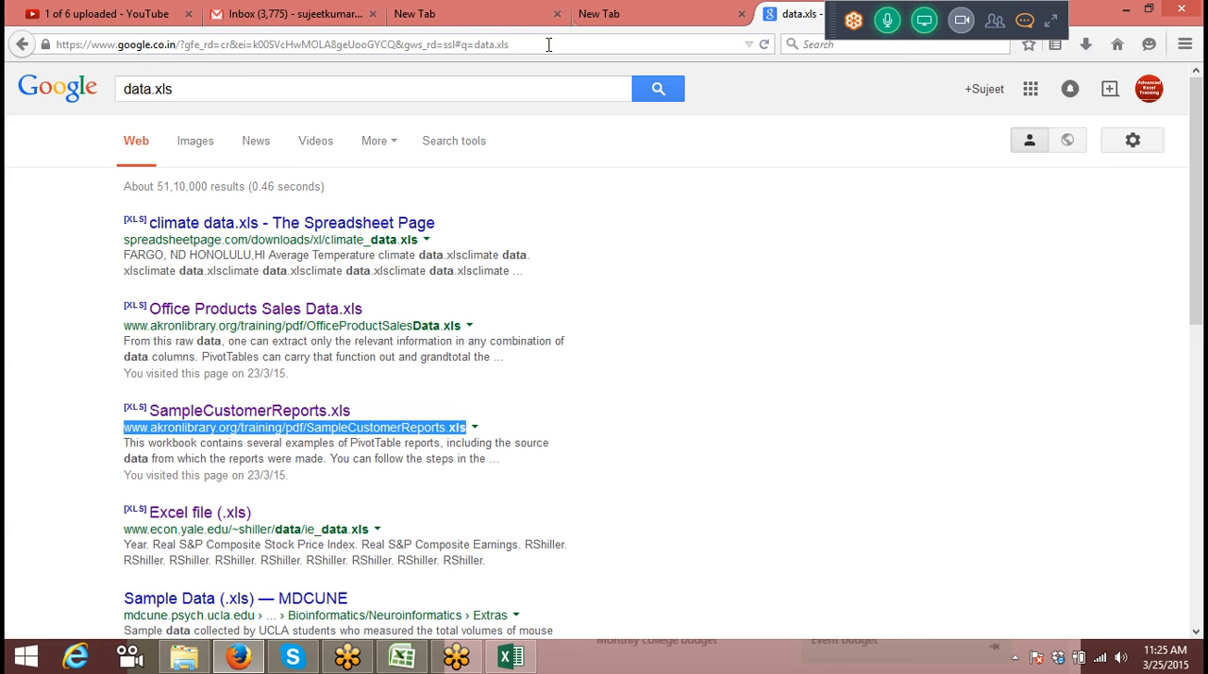
left_click(588, 20)
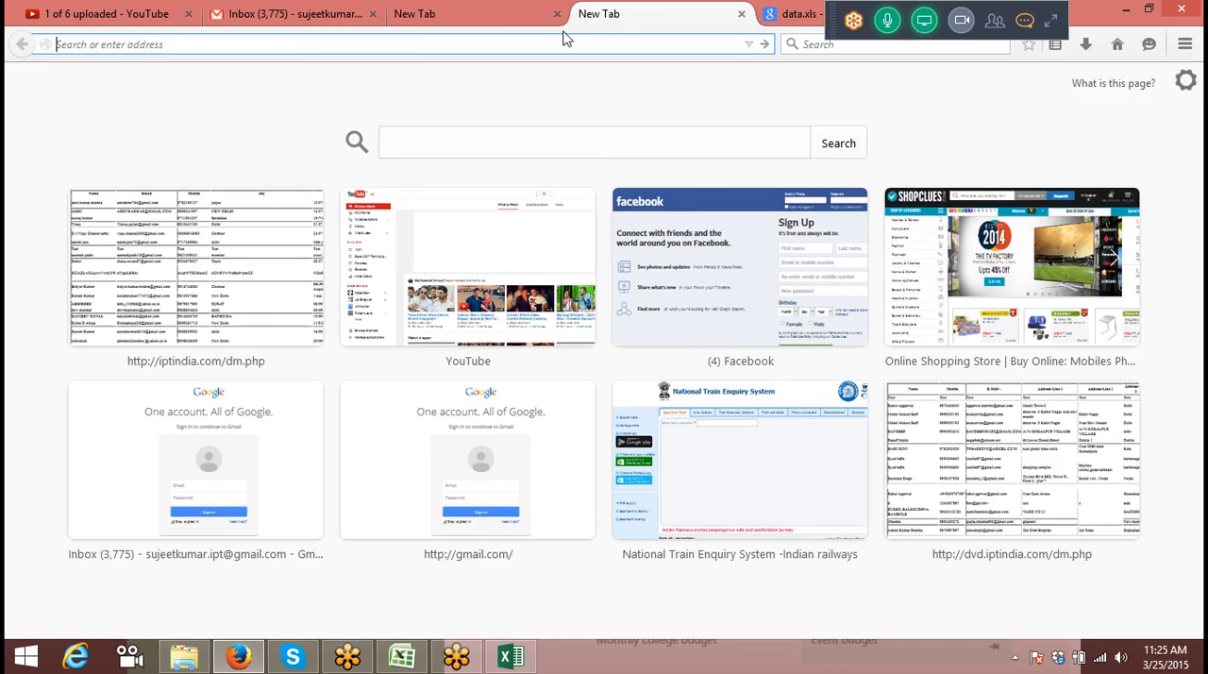
type("Http://www.akronlibrary.org/training/pdf/SampleCustomerReports.xls")
key("Return")
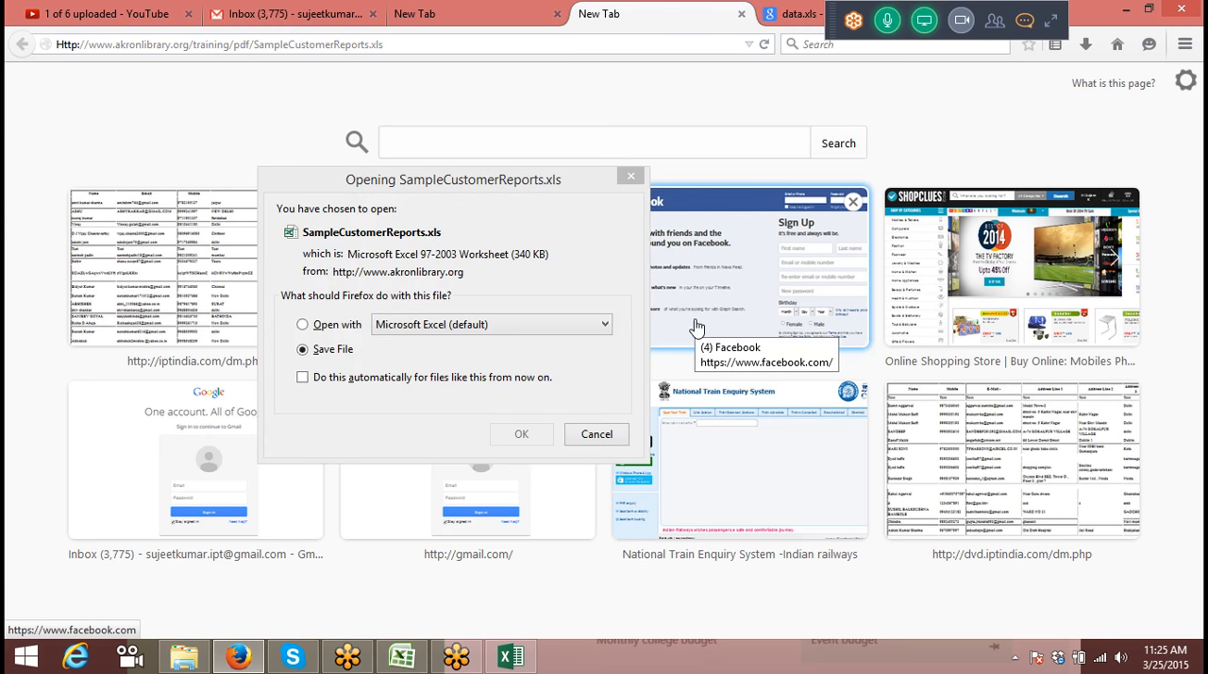
left_click(609, 434)
Step: Copy the SampleCustomerReports.xls web address from Firefox, switch to Excel and start a new PivotTable at cell A1 of Sheet5
left_click(286, 46)
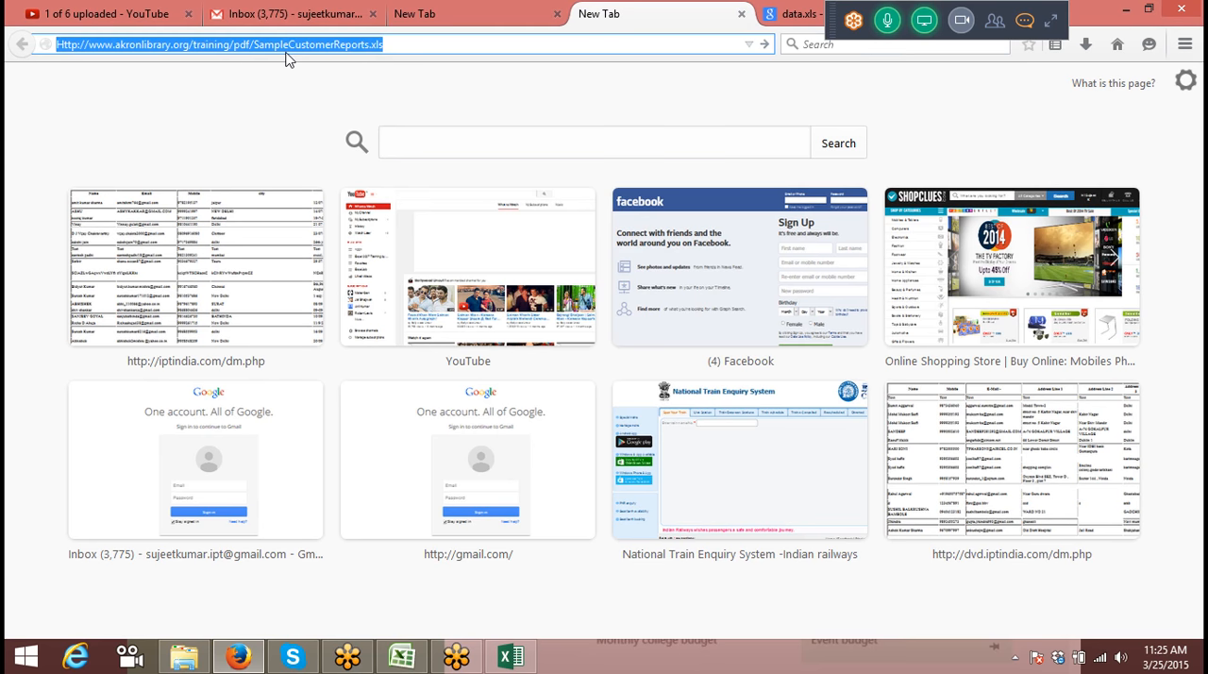
left_click(401, 657)
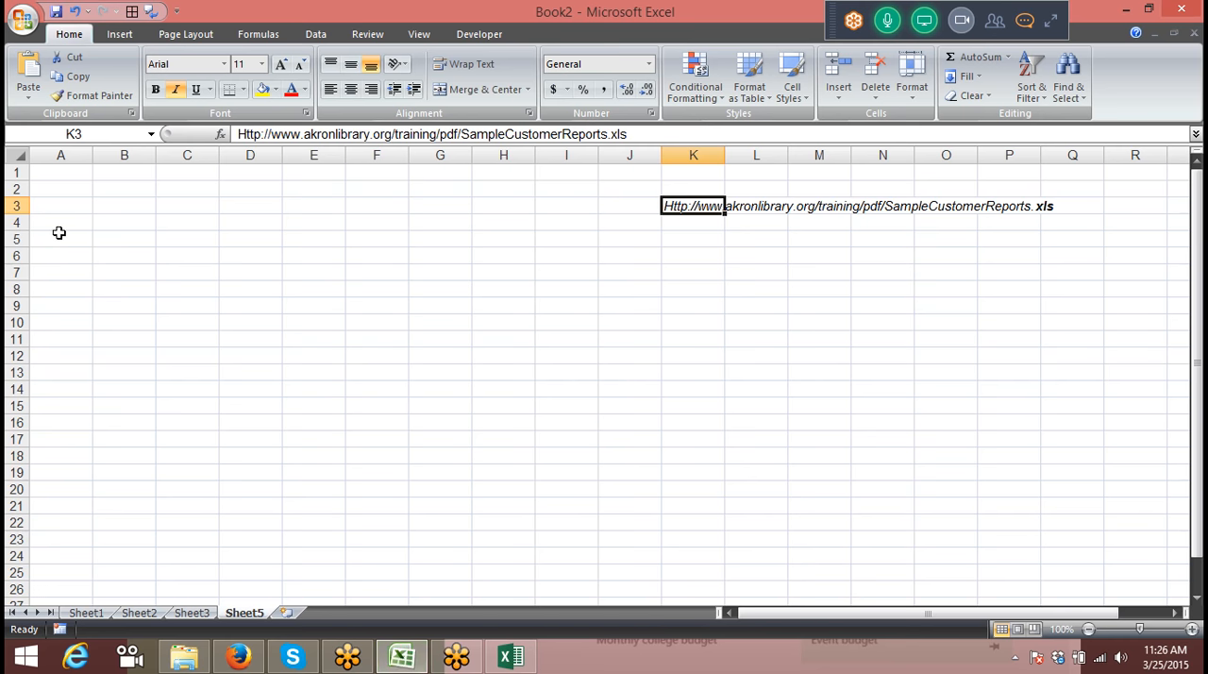
left_click(59, 173)
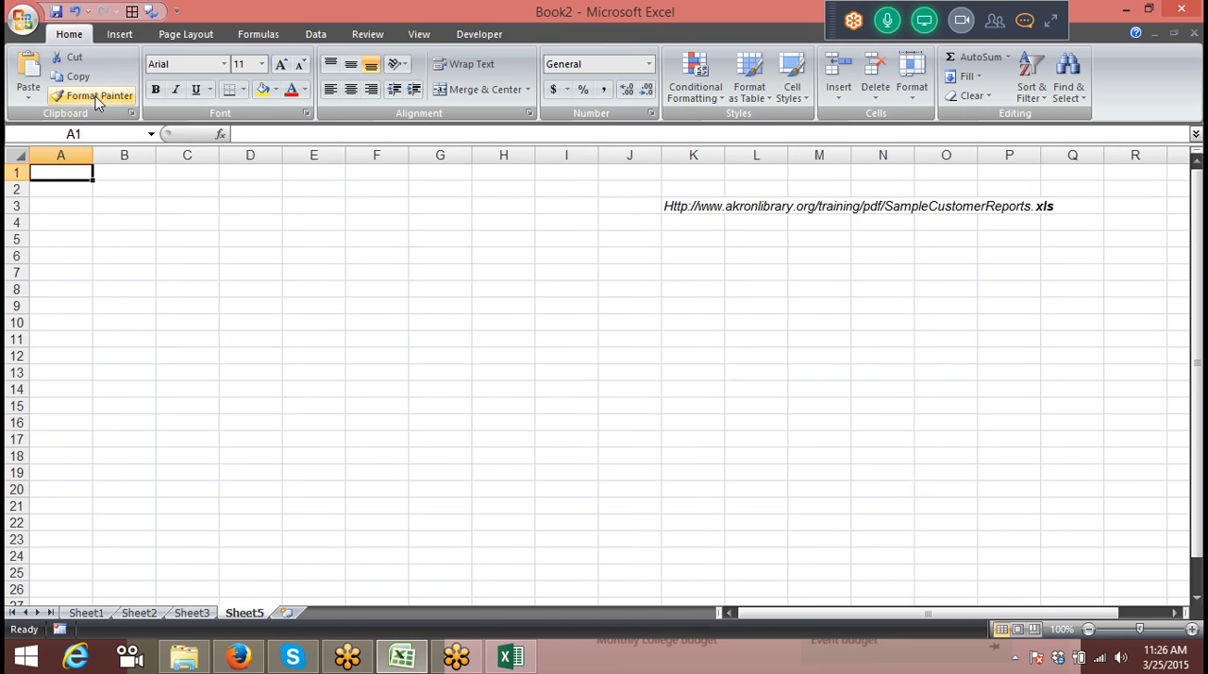
left_click(119, 37)
left_click(34, 92)
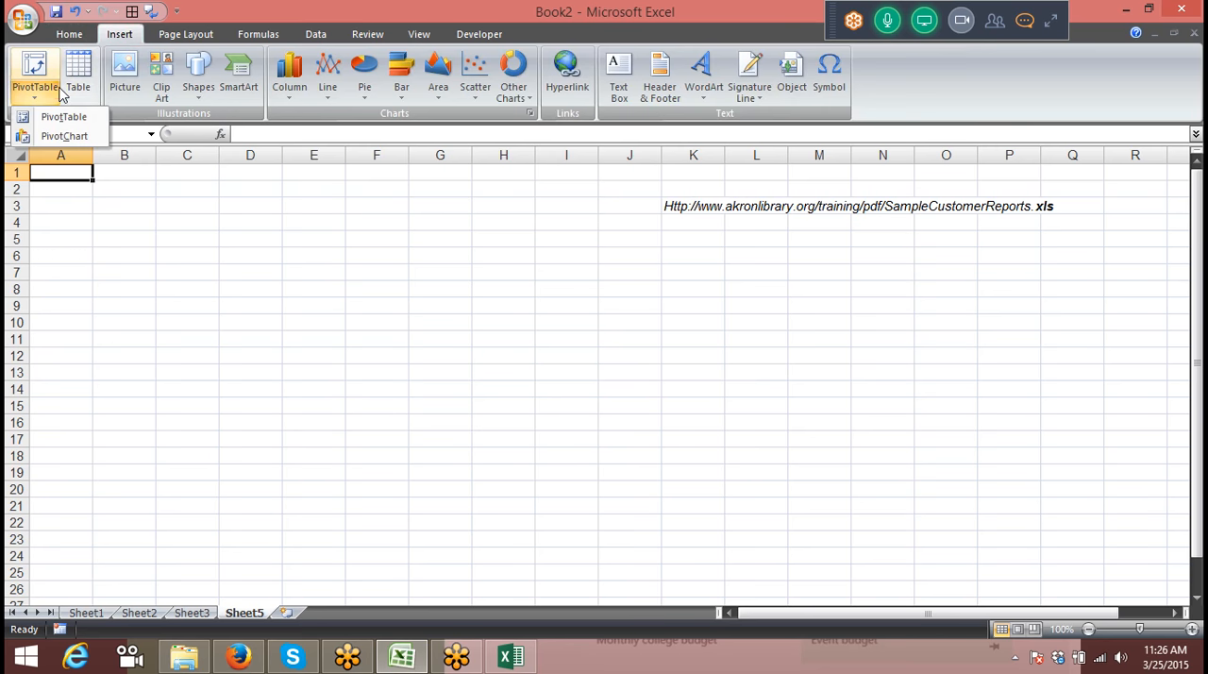
left_click(62, 119)
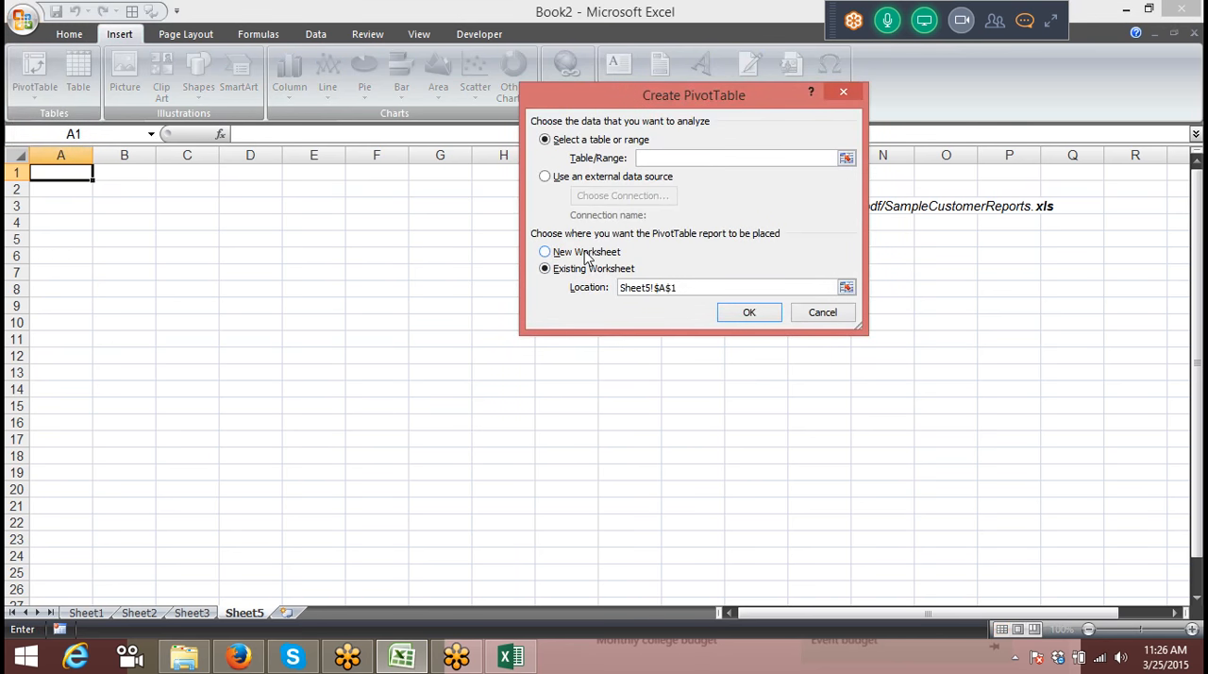
Step: Set the PivotTable to use an external data source and open the copied SampleCustomerReports.xls web address as its connection
left_click(577, 178)
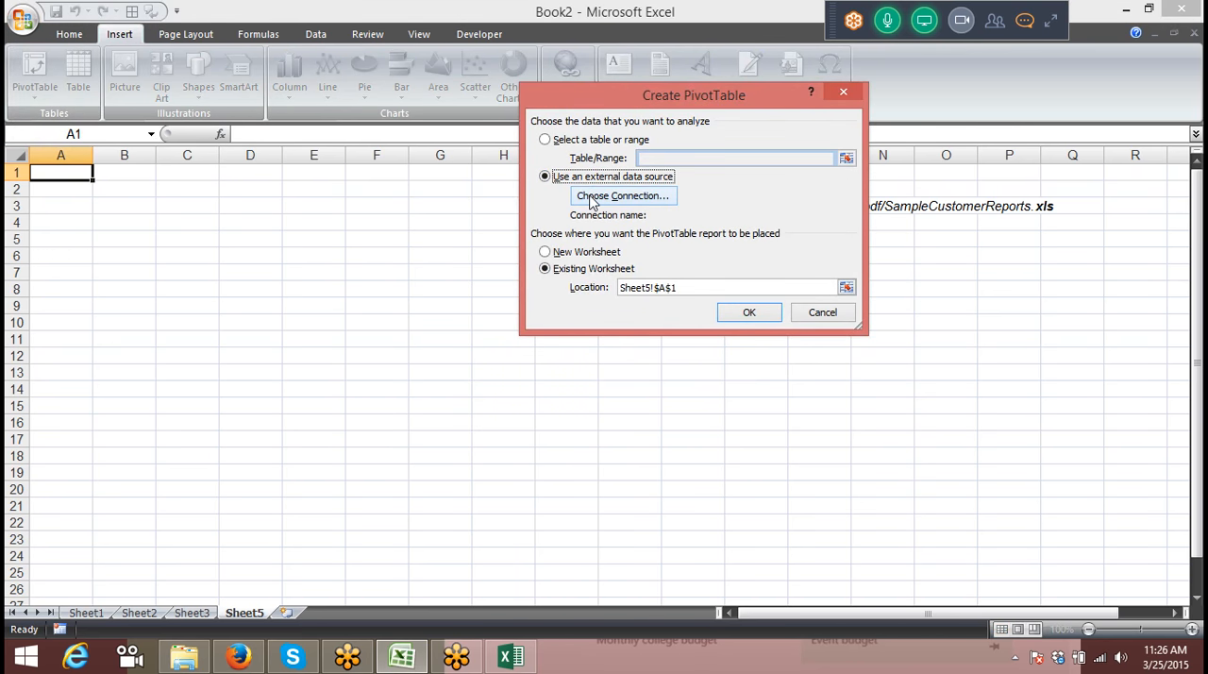
left_click(587, 196)
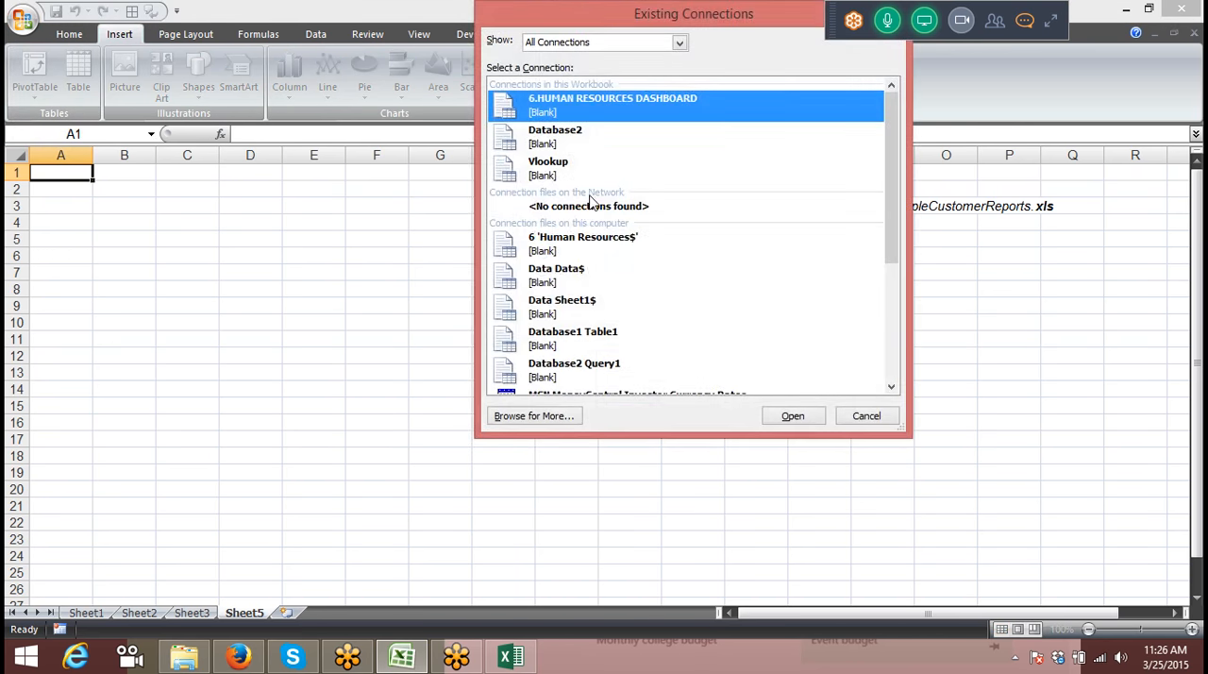
left_click(524, 418)
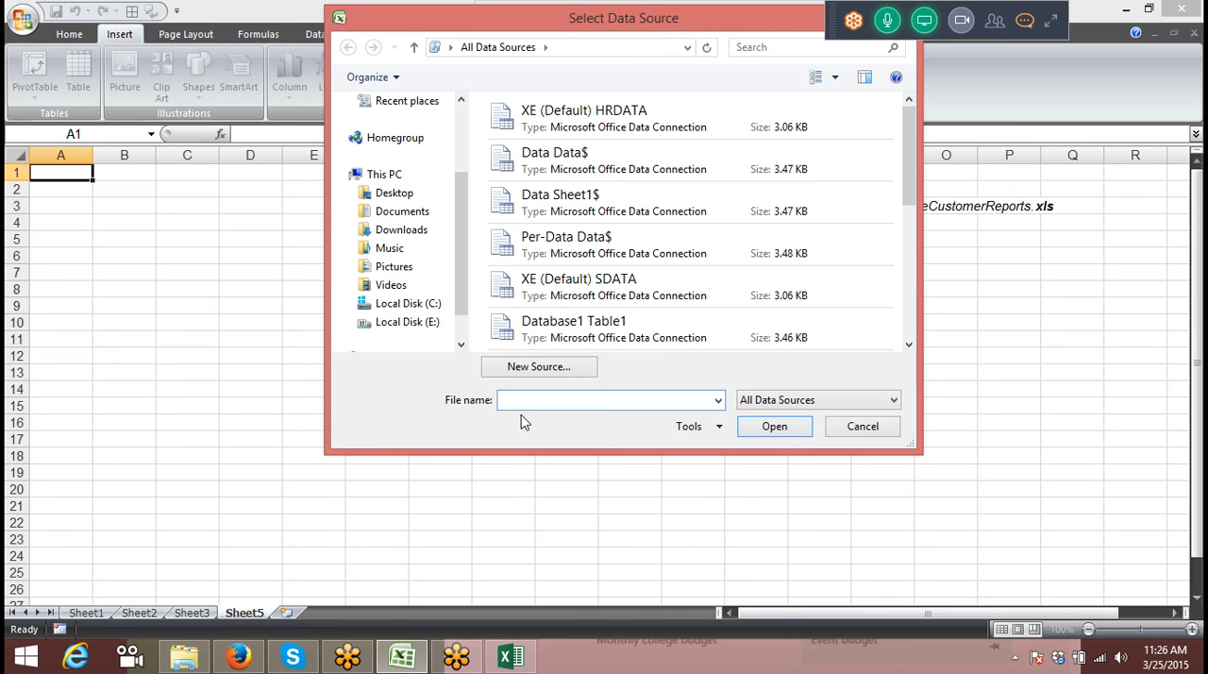
key("ctrl+v")
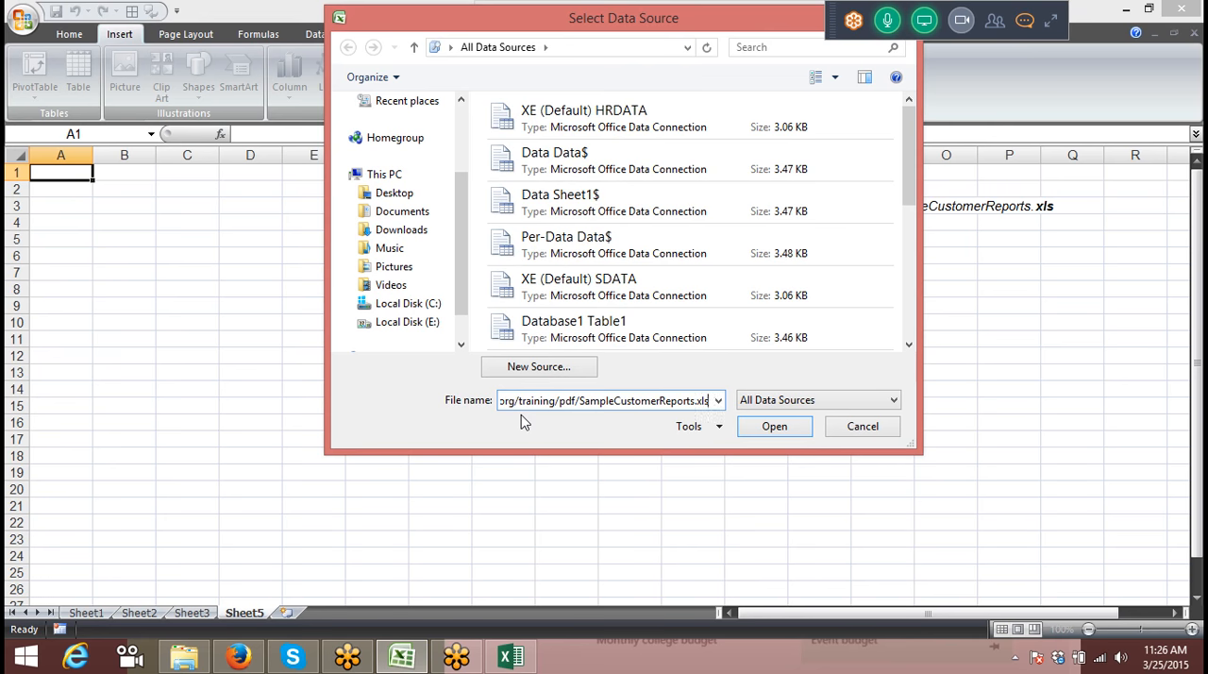
left_click(768, 427)
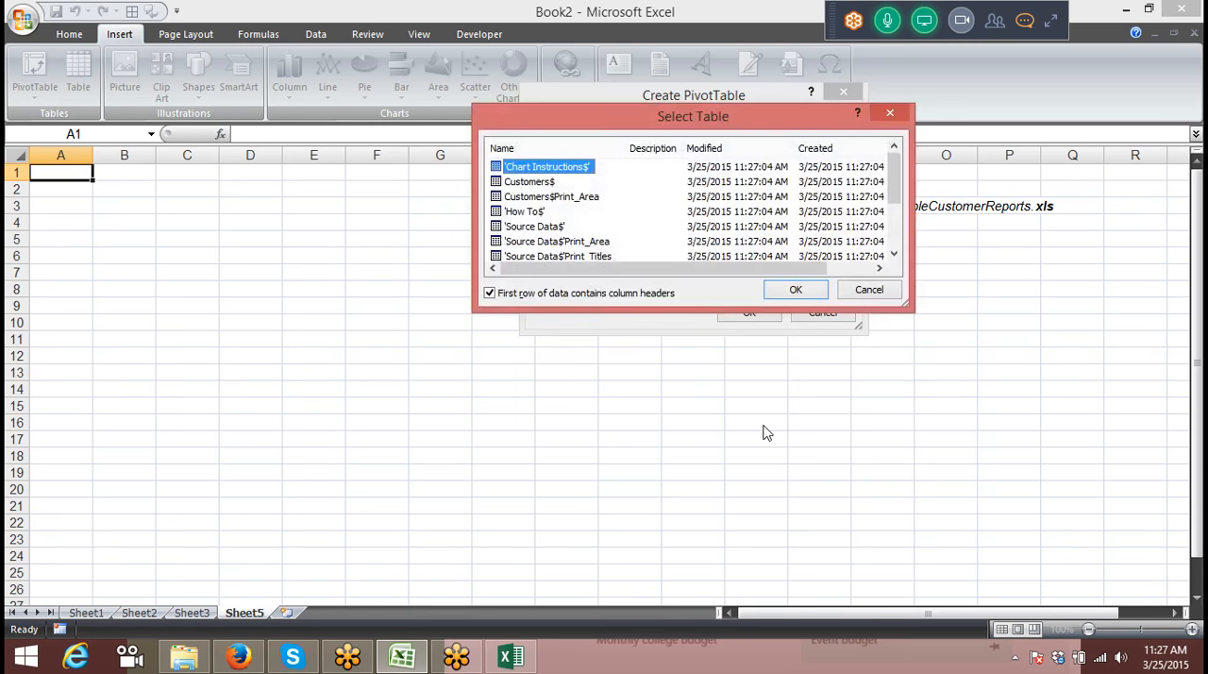
Step: Choose the 'Source Data$' table from the web workbook and create the PivotTable at Sheet5 cell A1
left_click(892, 257)
left_click(892, 257)
left_click(893, 257)
left_click(893, 256)
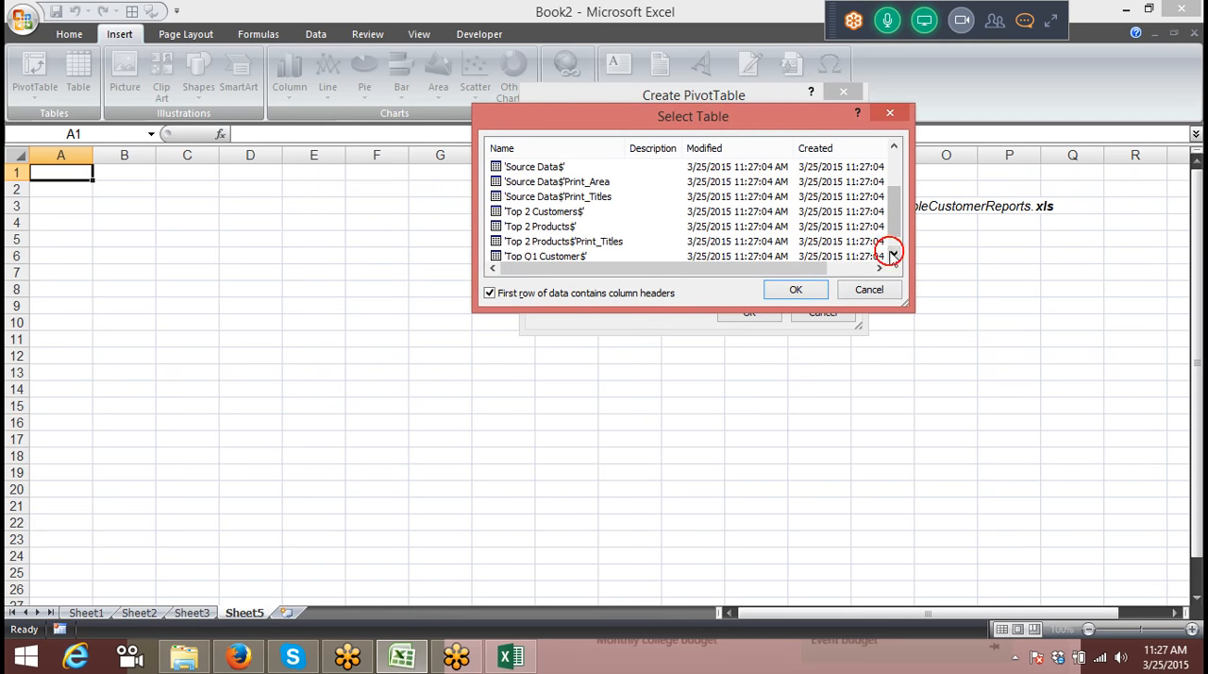
left_click(892, 257)
left_click(897, 158)
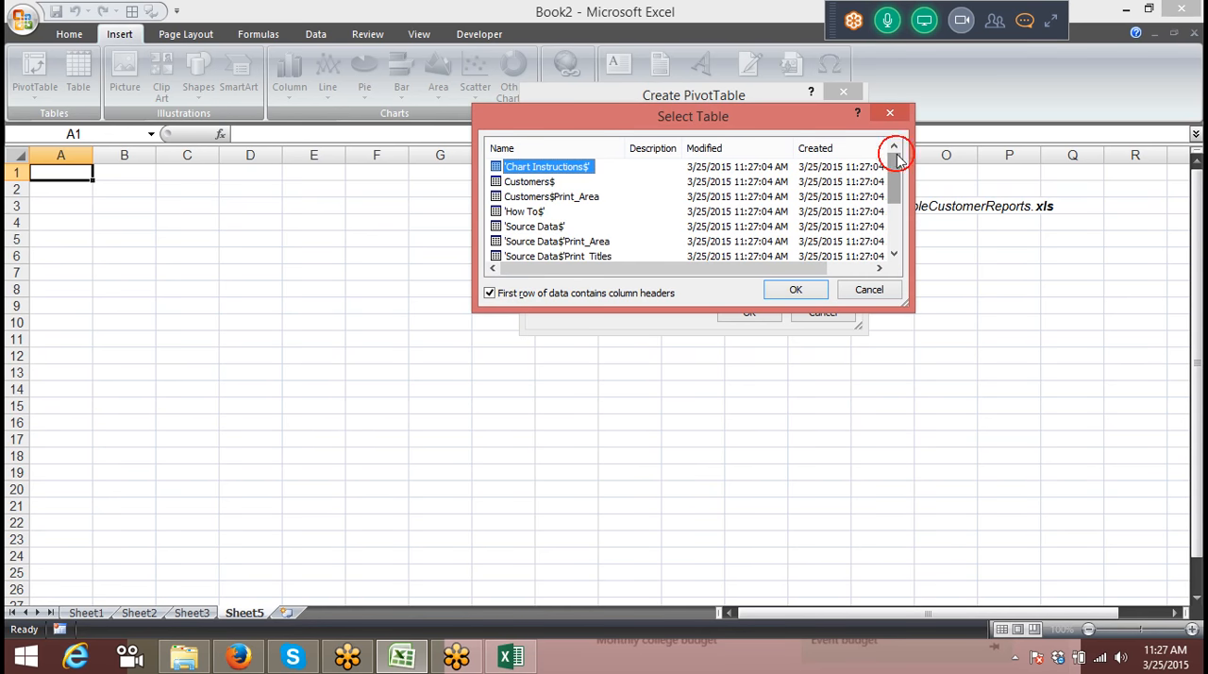
left_click(545, 228)
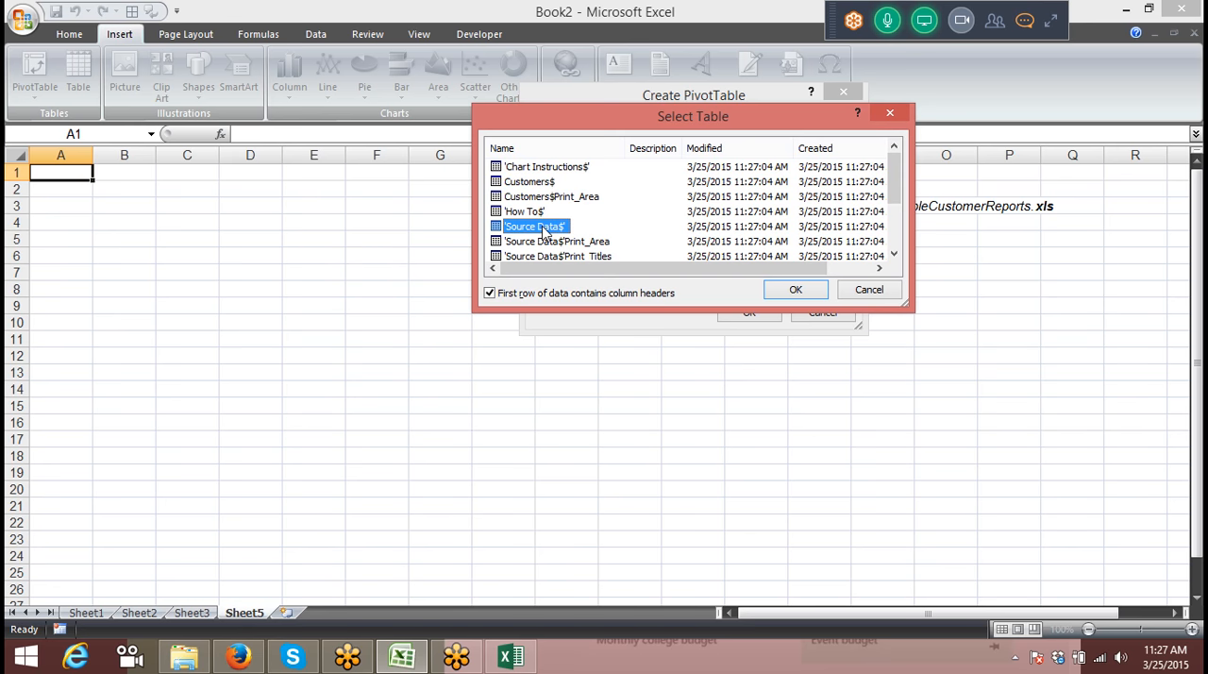
left_click(795, 291)
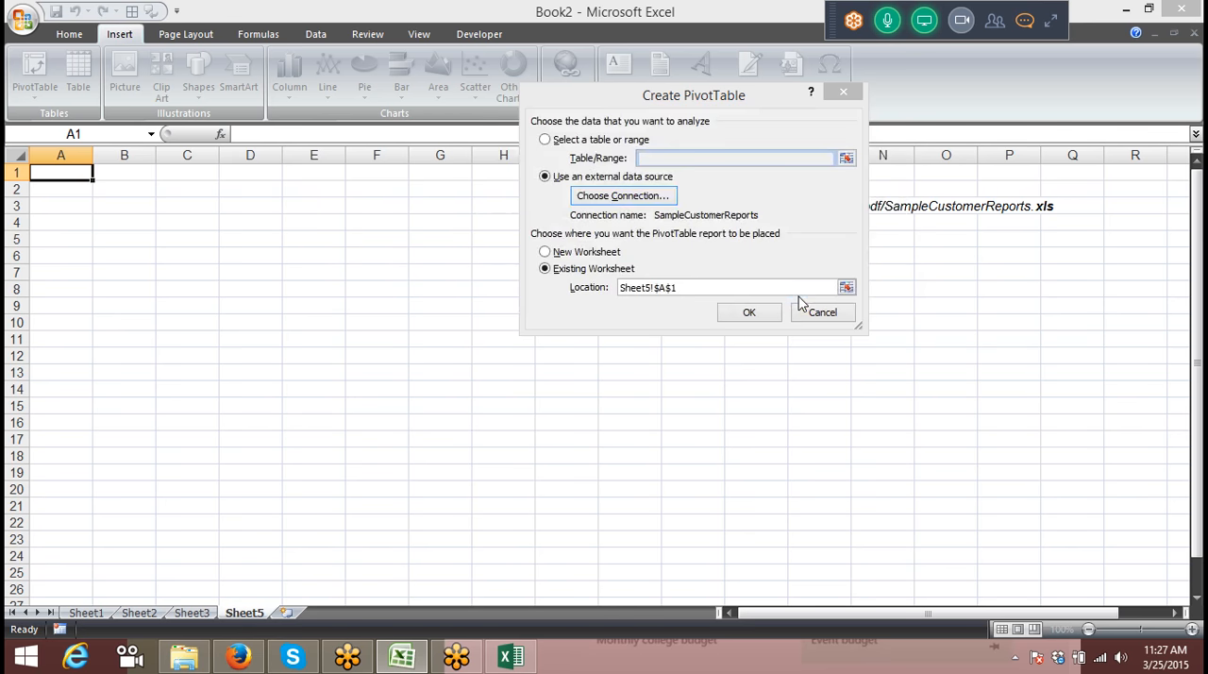
left_click(767, 314)
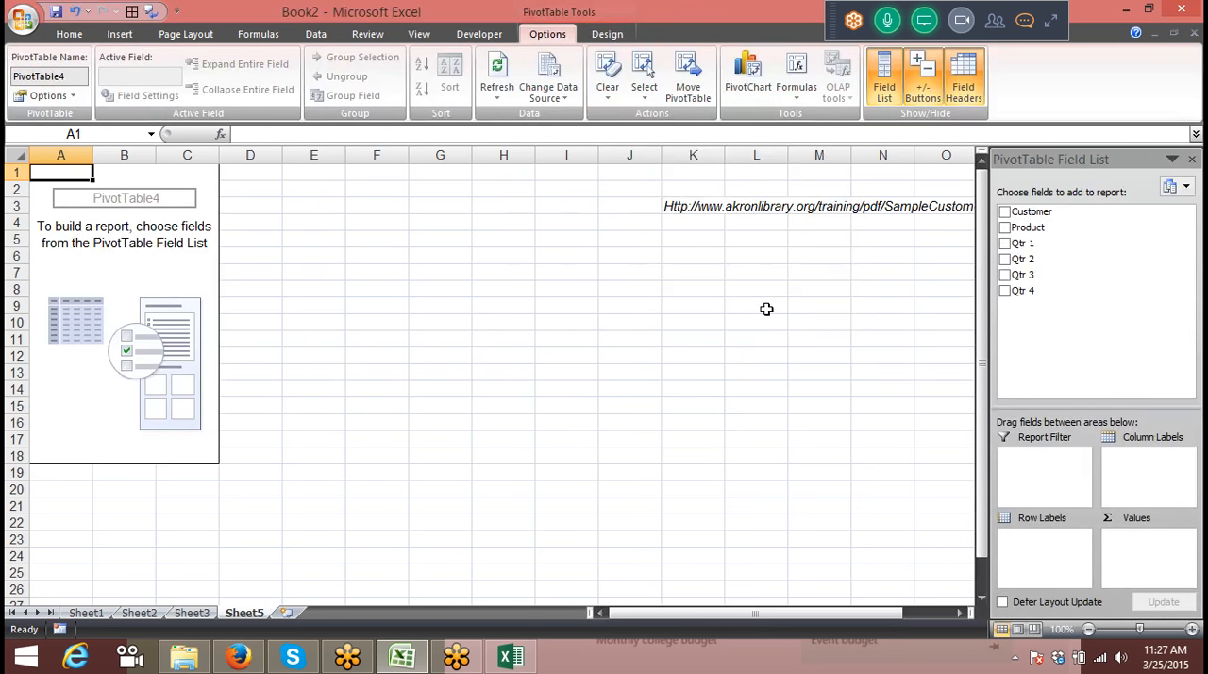
left_click(102, 250)
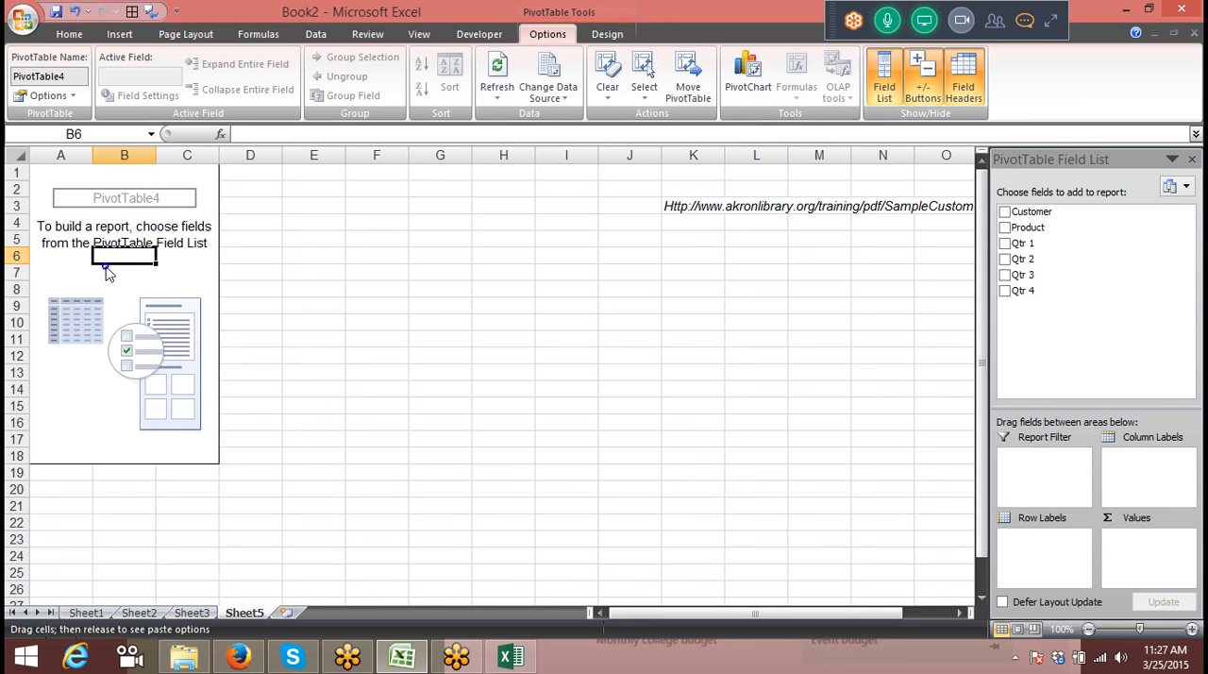
left_click_drag(107, 267, 126, 285)
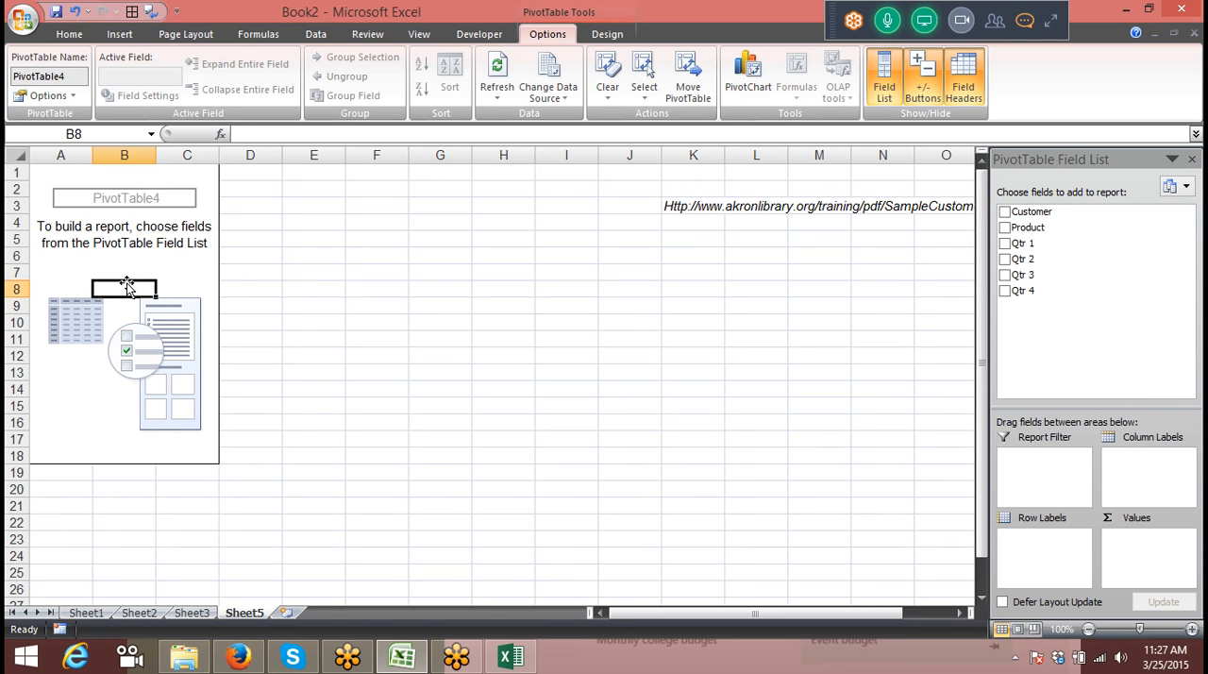
right_click(126, 285)
right_click(126, 285)
left_click(189, 346)
Step: Add a new worksheet after Sheet5, then search Windows for sql and launch SQL Server 2014 Management Studio
left_click(287, 612)
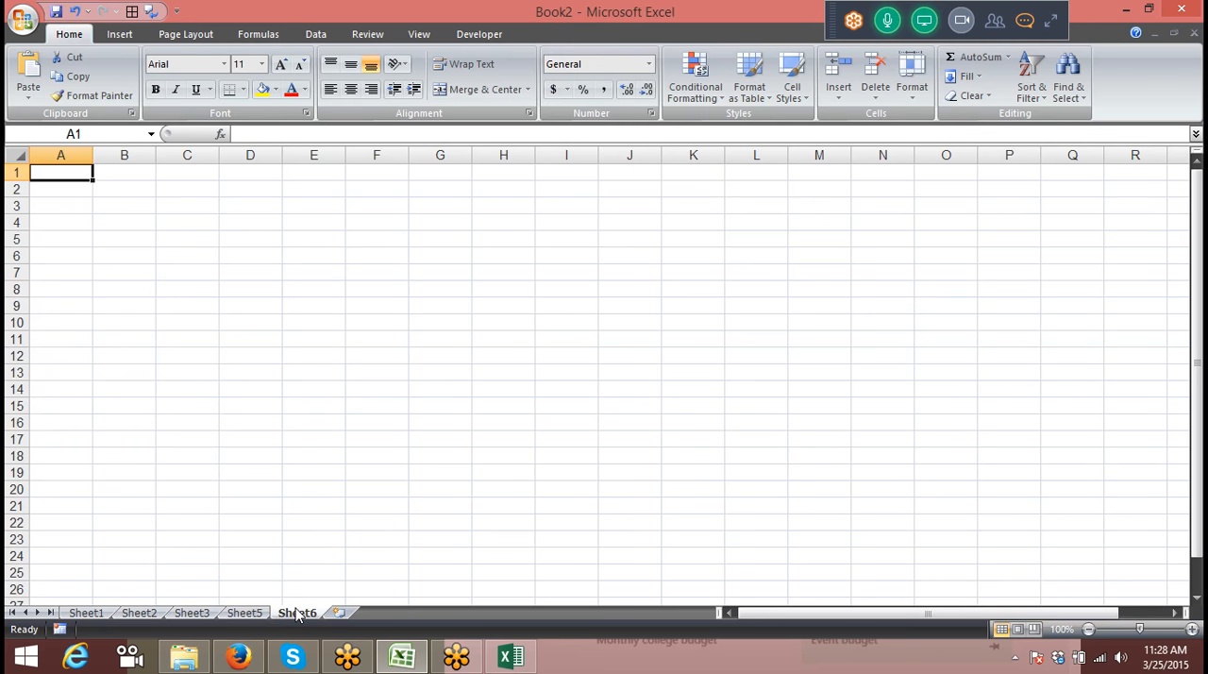
key("super")
type("sq")
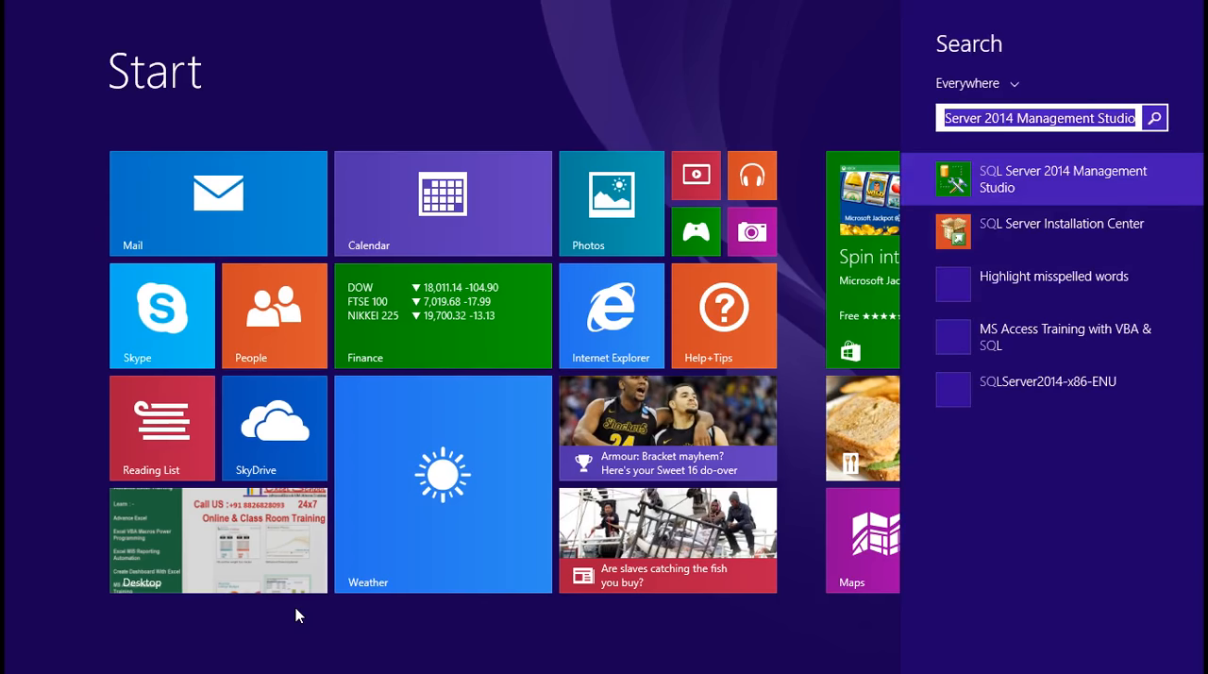
type("l")
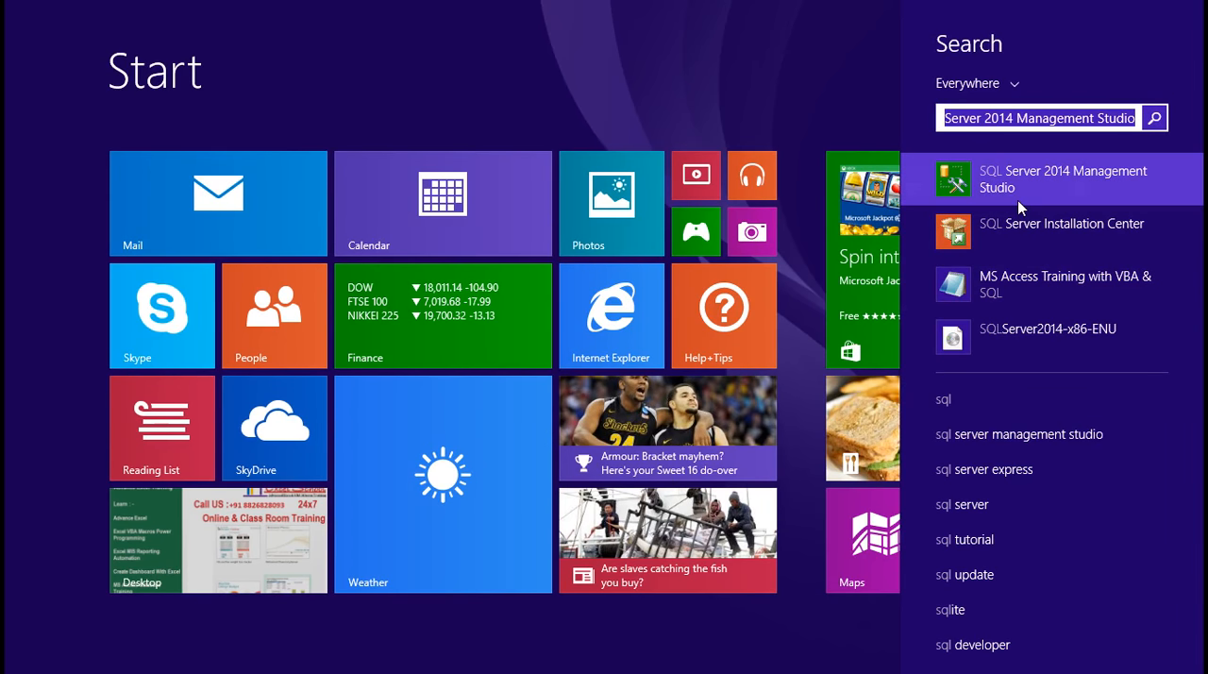
left_click(1023, 190)
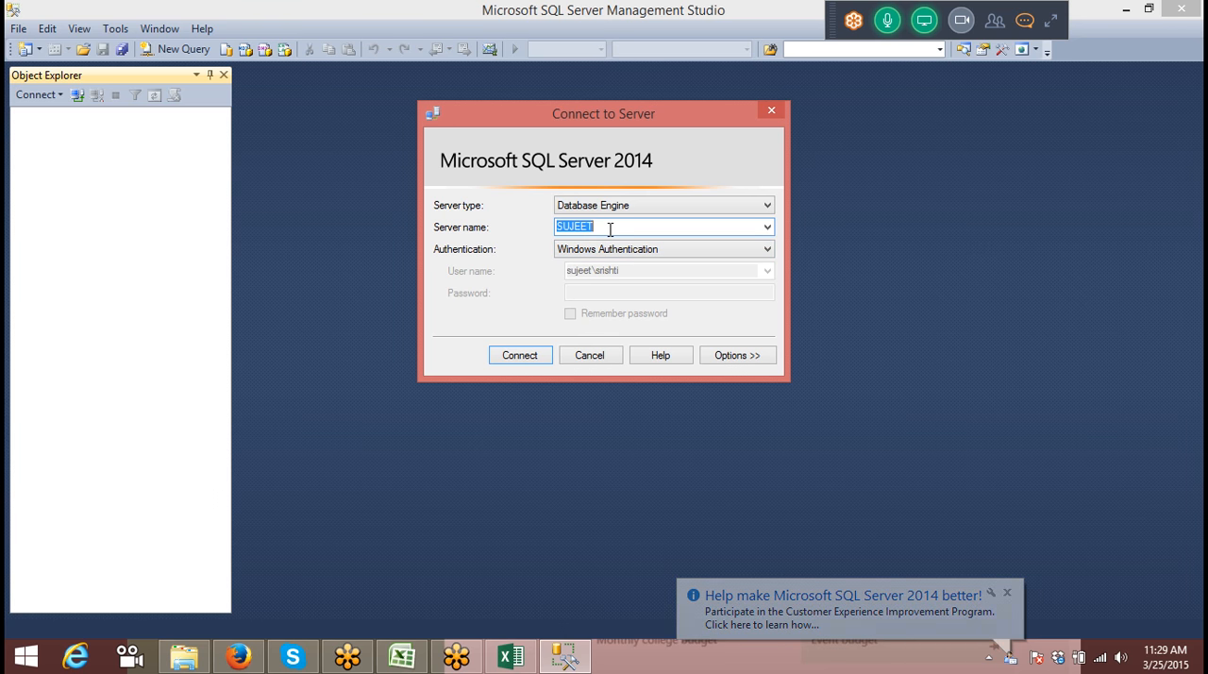
Step: Connect to the Database Engine with Windows Authentication and locate the dbo.Data table in the Sales database
left_click(518, 362)
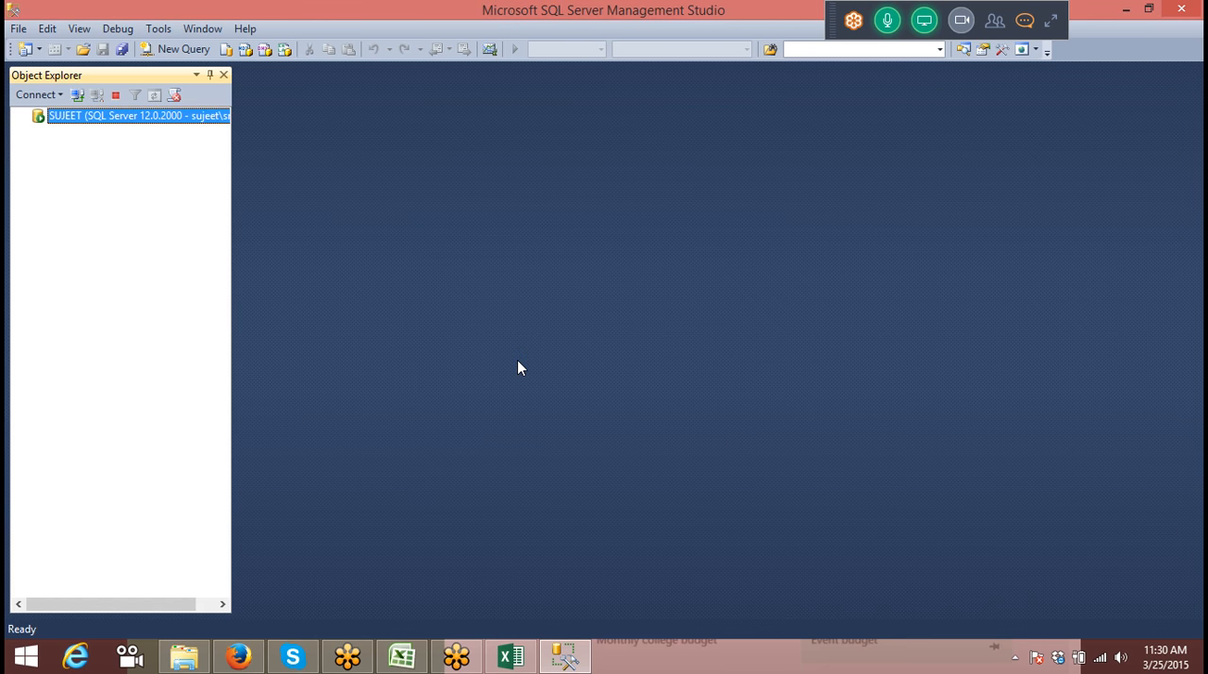
double_click(85, 119)
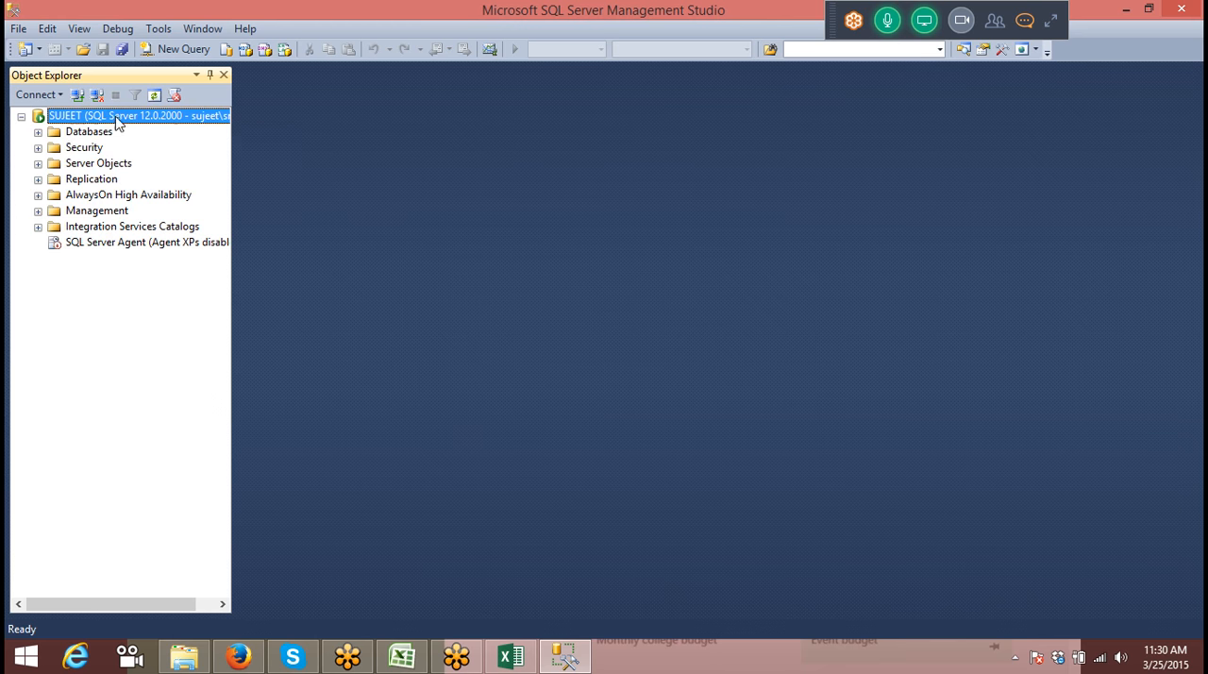
left_click(38, 133)
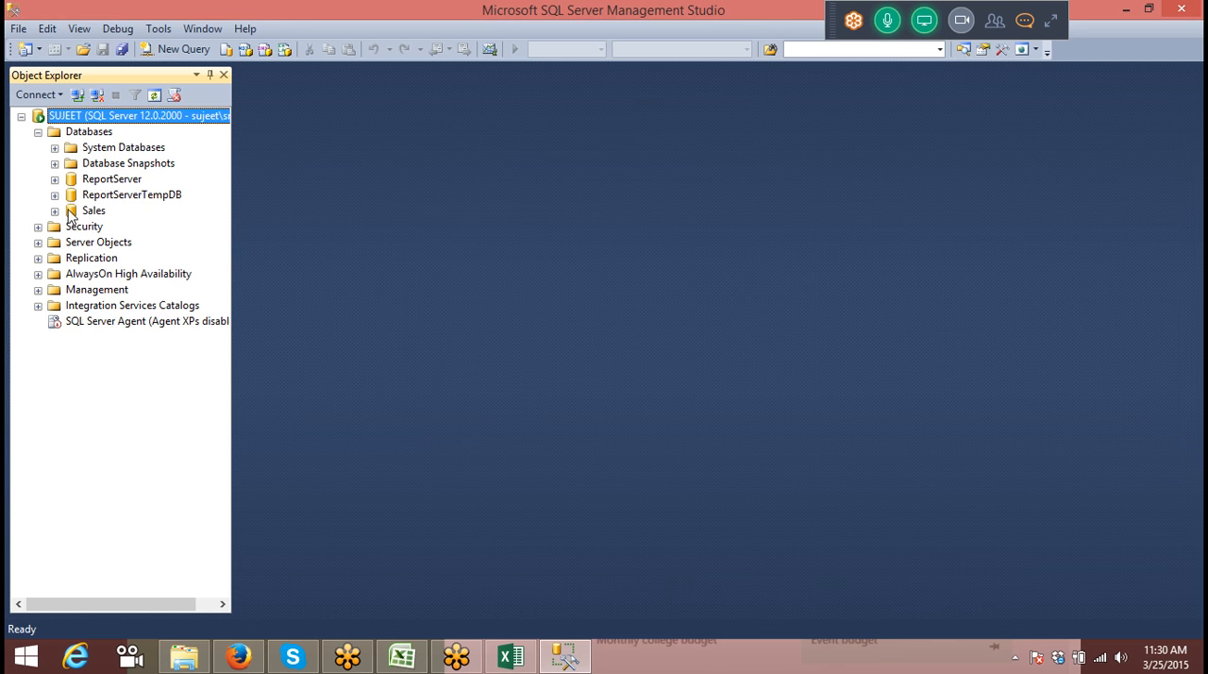
left_click(56, 211)
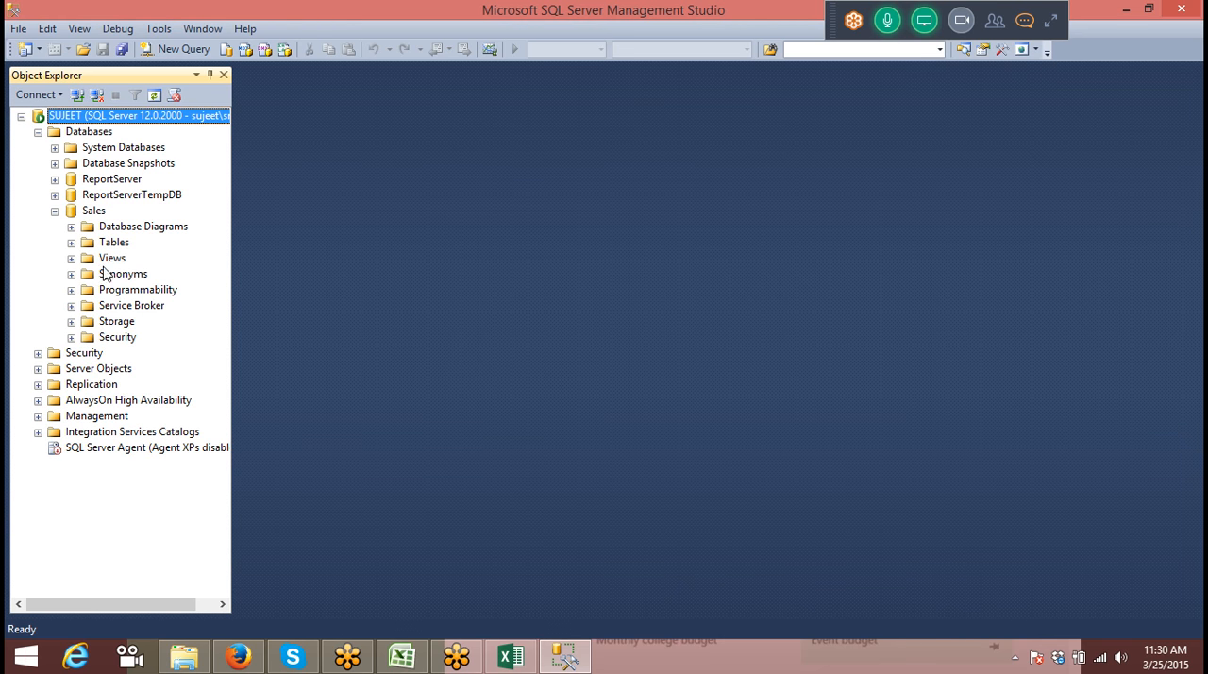
left_click(70, 242)
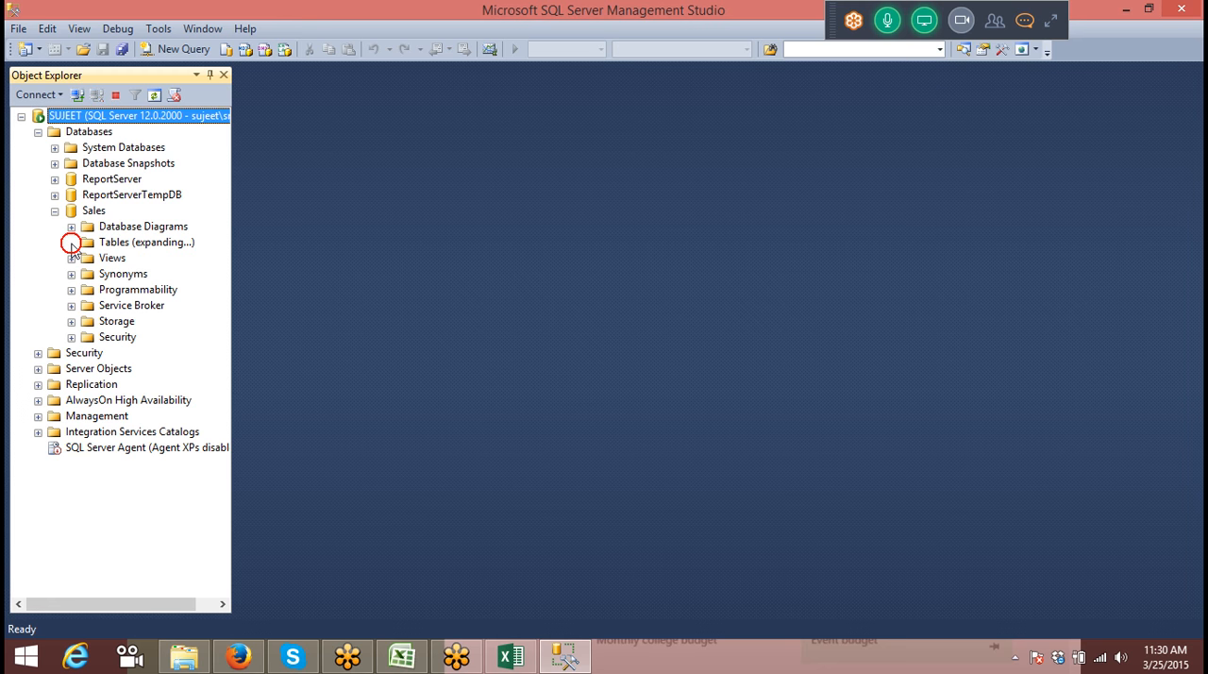
left_click(123, 292)
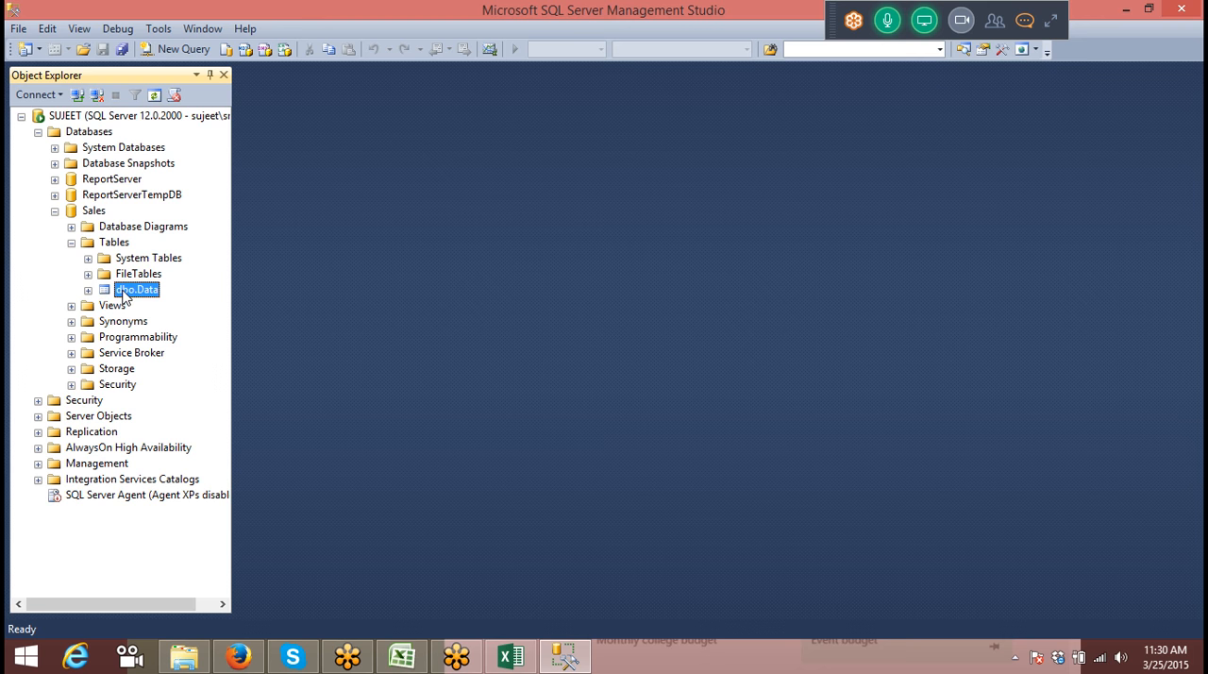
Step: Switch back to the Book2 workbook in Excel and start a new PivotTable at cell A1 of Sheet6
left_click(511, 656)
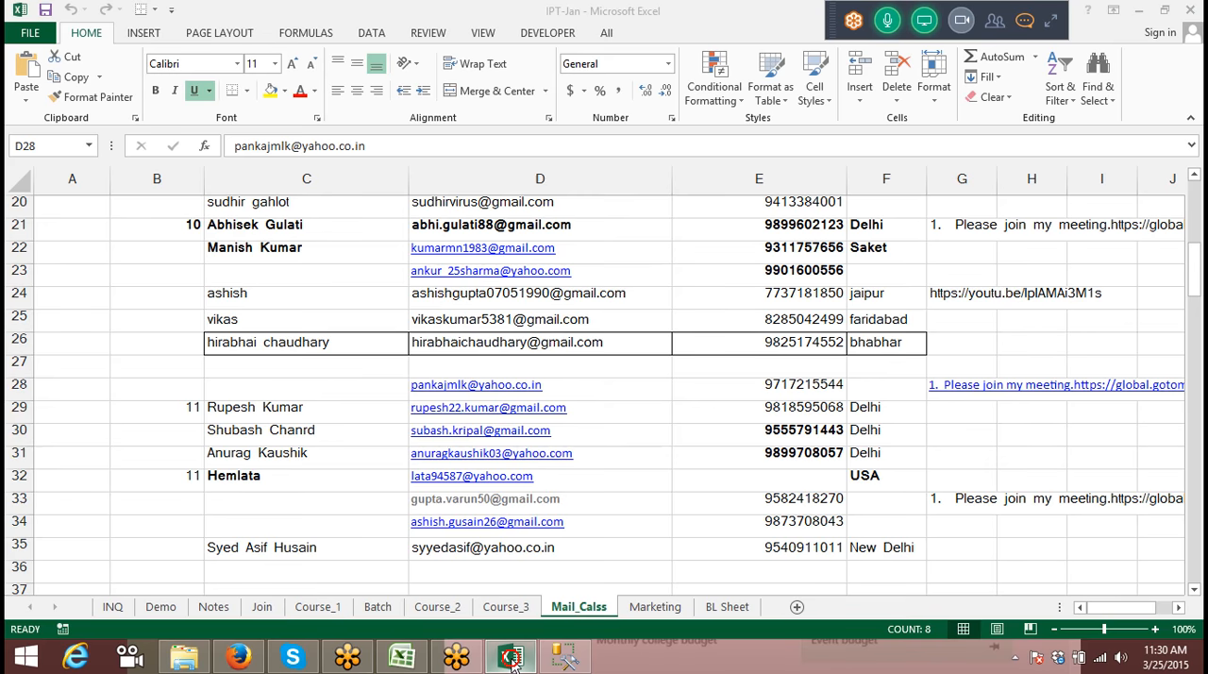
left_click(457, 661)
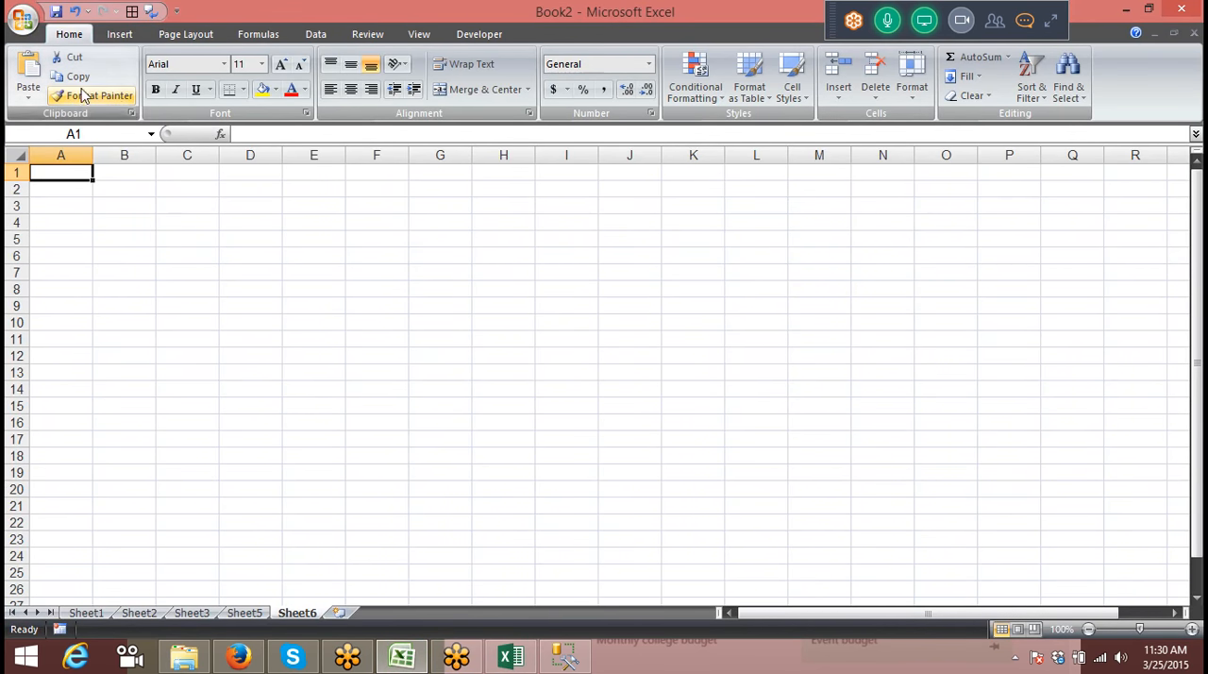
left_click(123, 34)
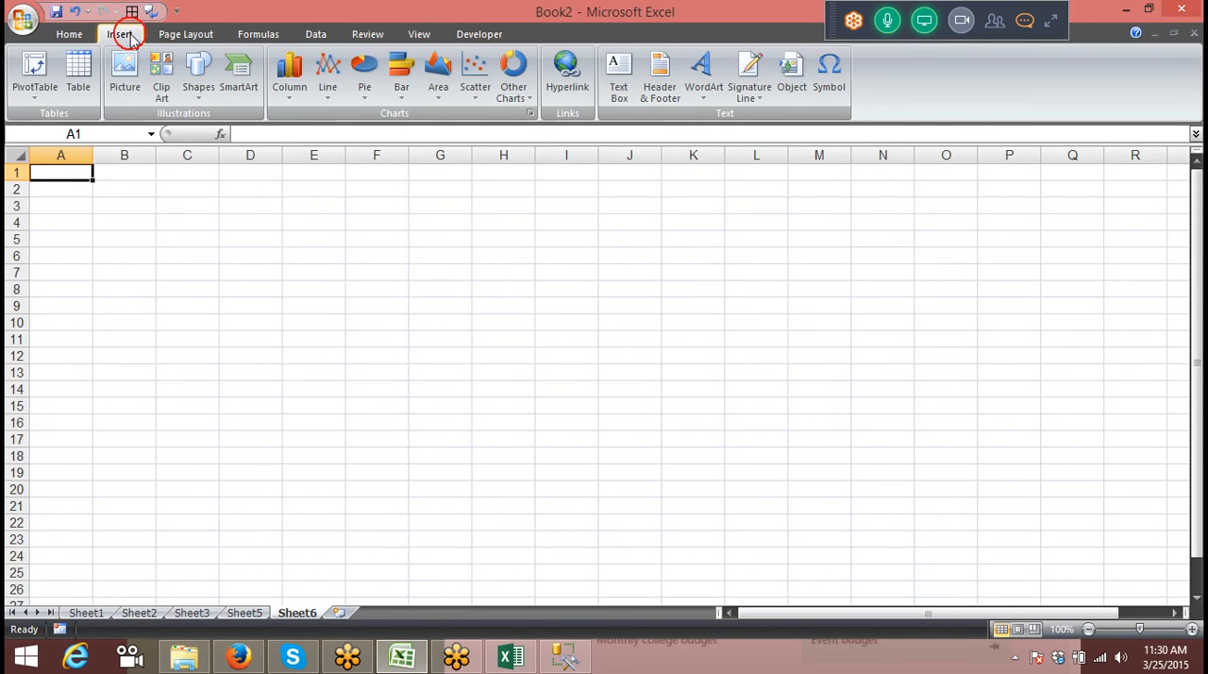
left_click(54, 92)
left_click(57, 115)
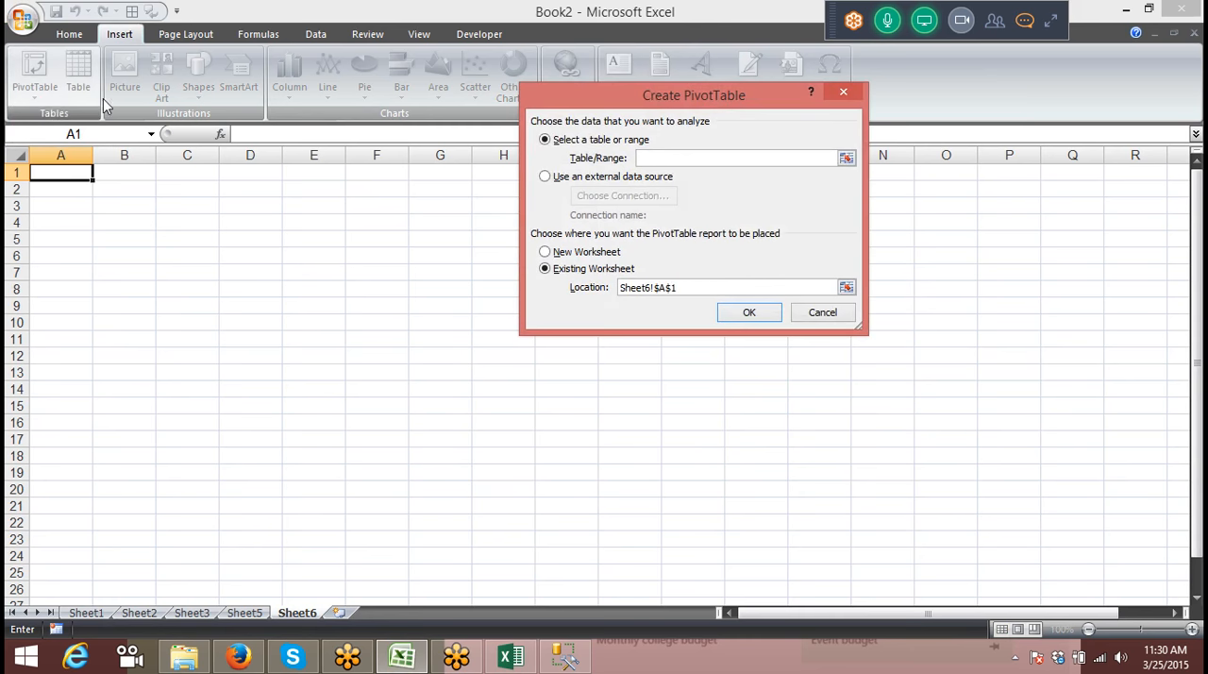
Step: Set up a new Microsoft SQL Server connection as the external data source, entering the local server's name and using Windows Authentication
left_click(546, 177)
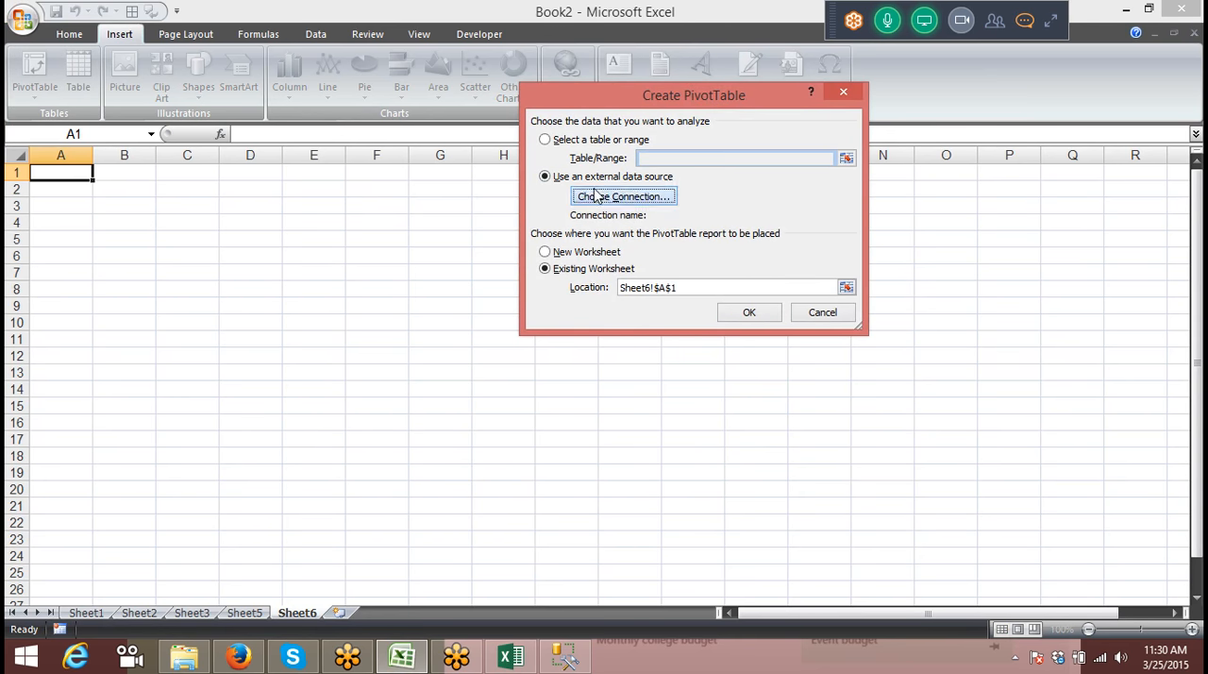
left_click(595, 196)
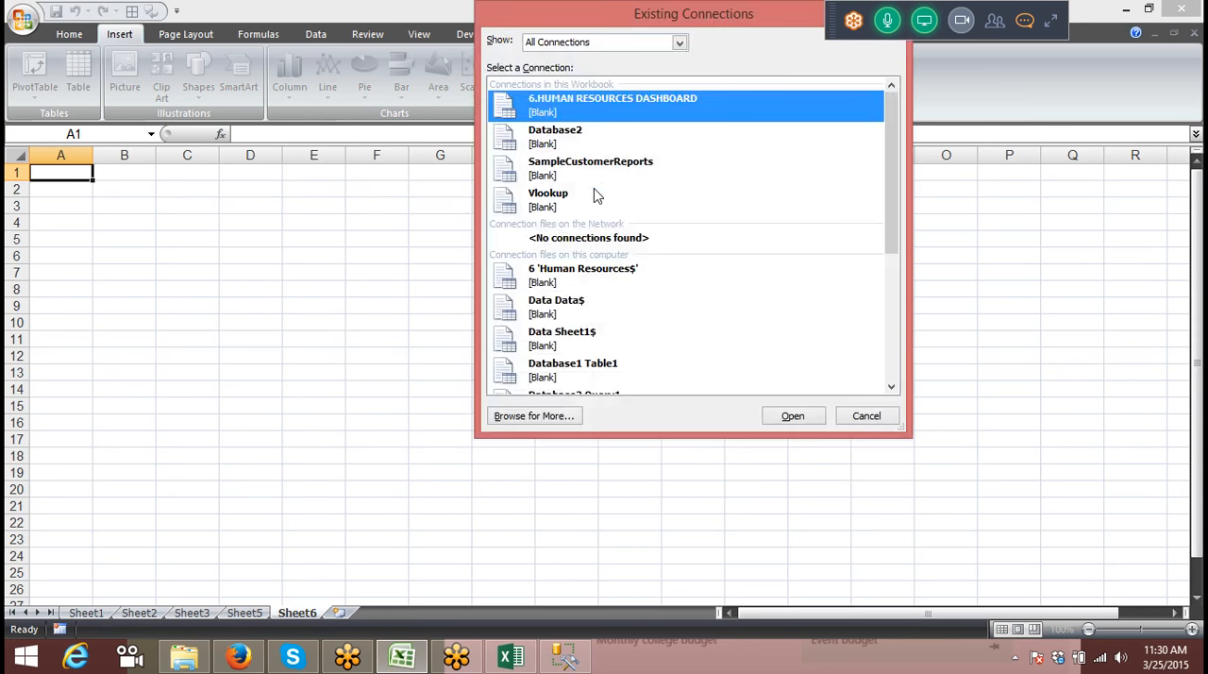
left_click(526, 411)
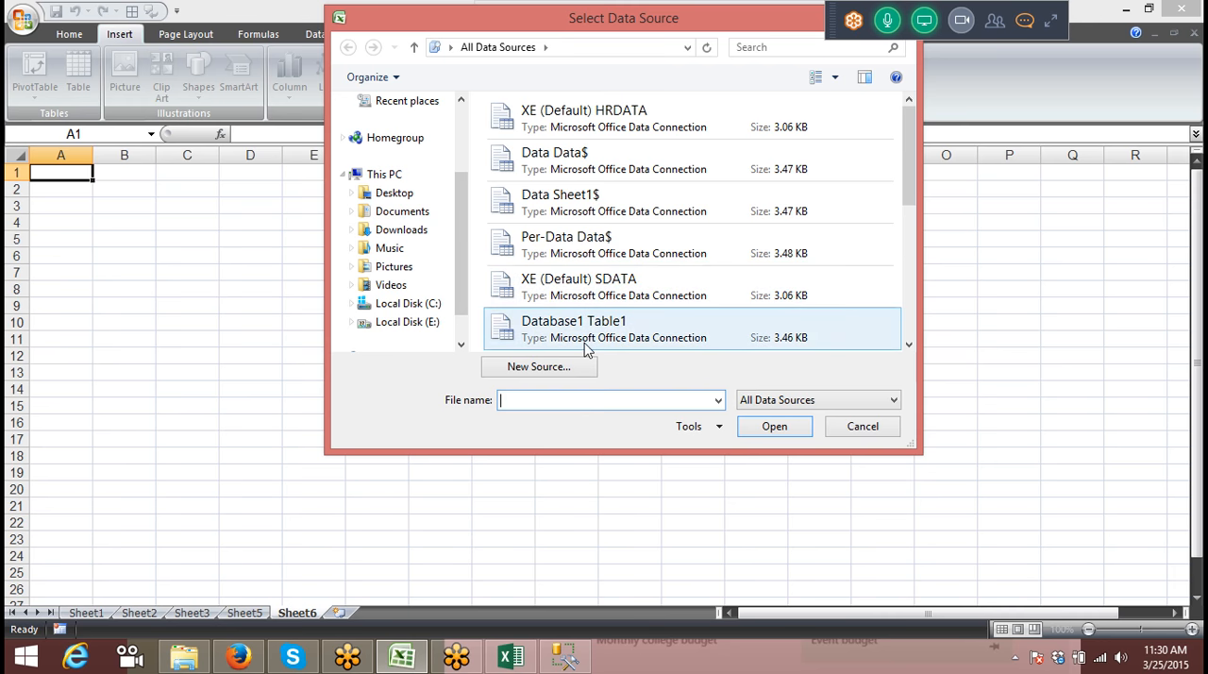
left_click(566, 366)
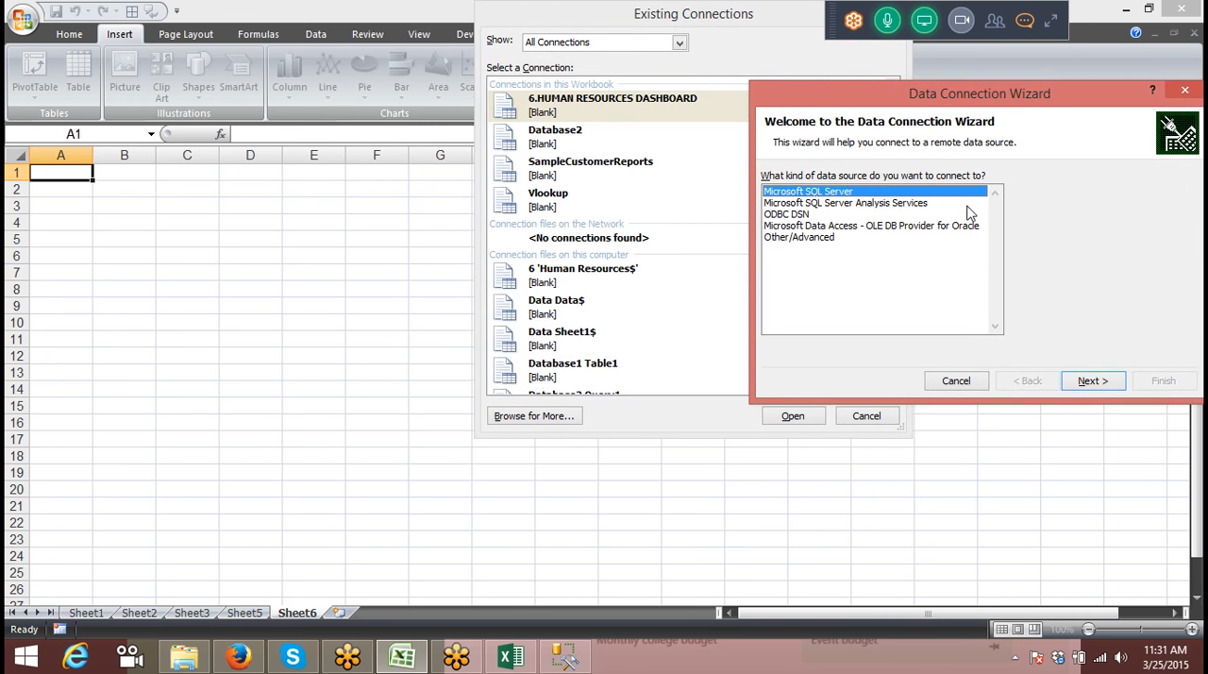
left_click(1087, 383)
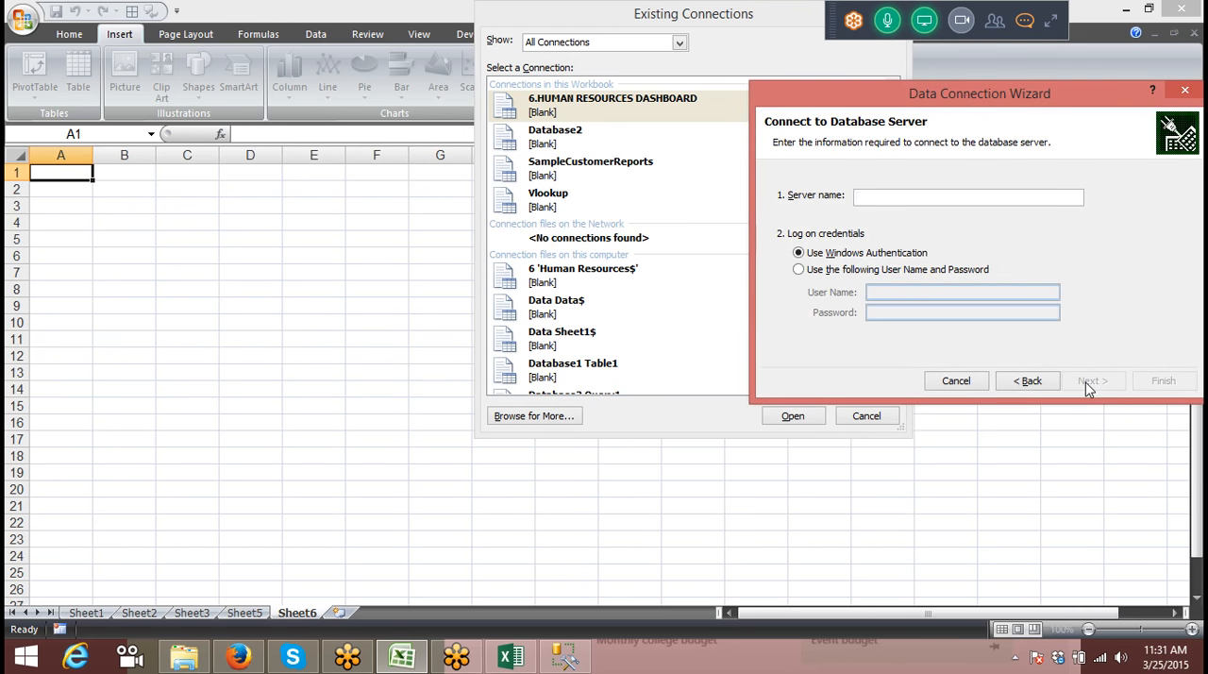
type("SUJEET")
left_click(1090, 381)
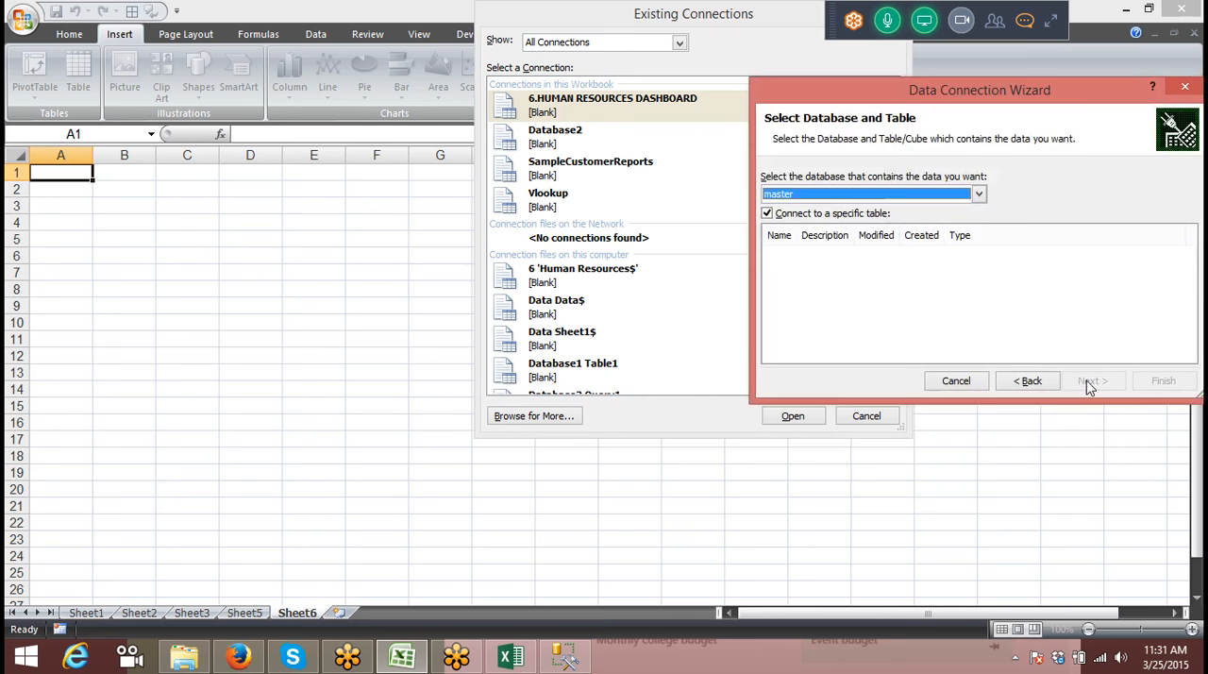
Step: Choose the Data table of the Sales database, finish the connection and create the PivotTable at Sheet6 cell A1
left_click(979, 193)
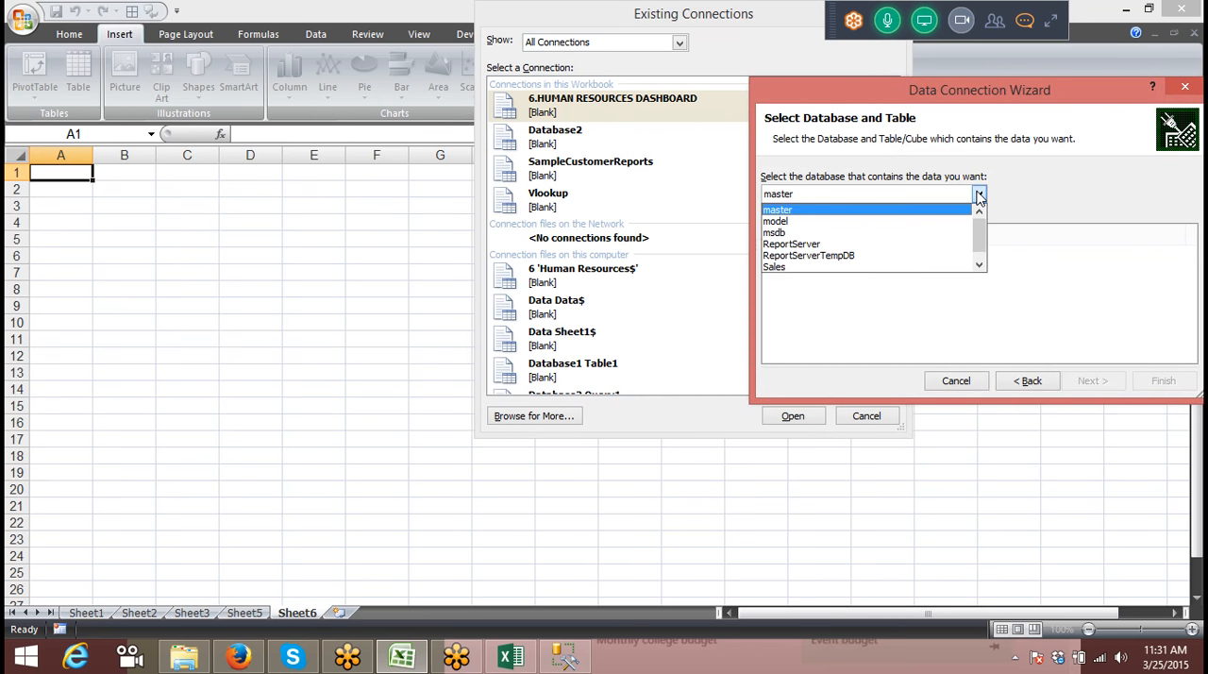
left_click(943, 267)
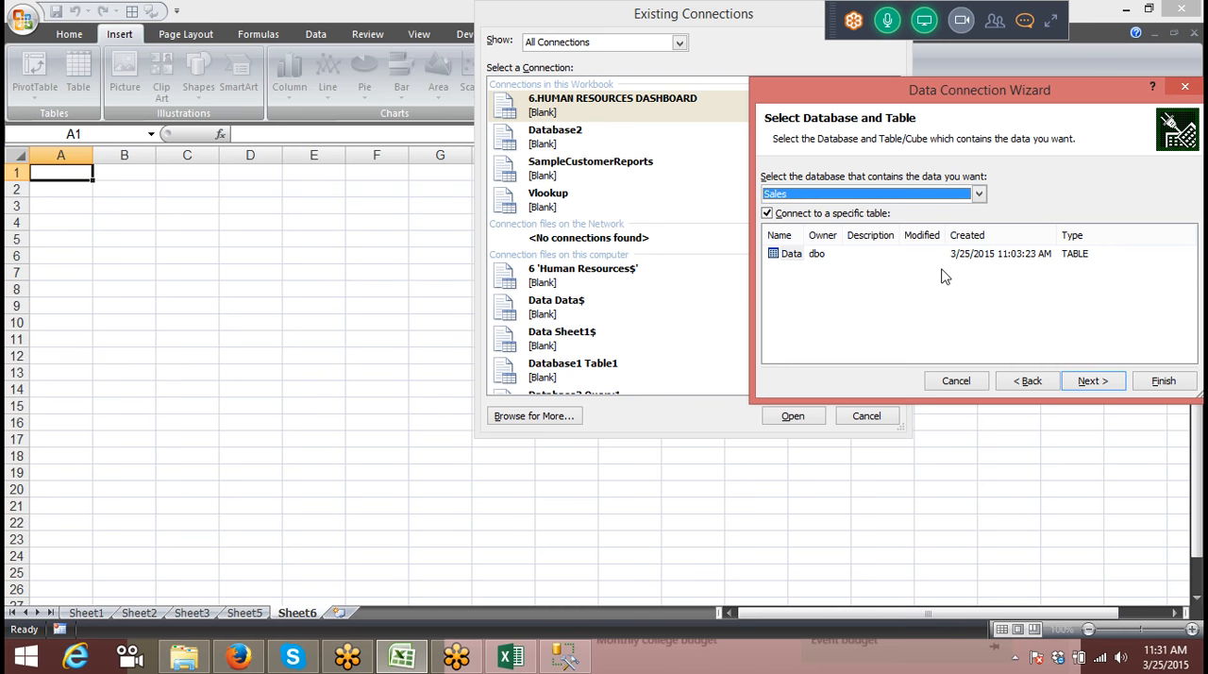
left_click(1094, 381)
left_click(1164, 380)
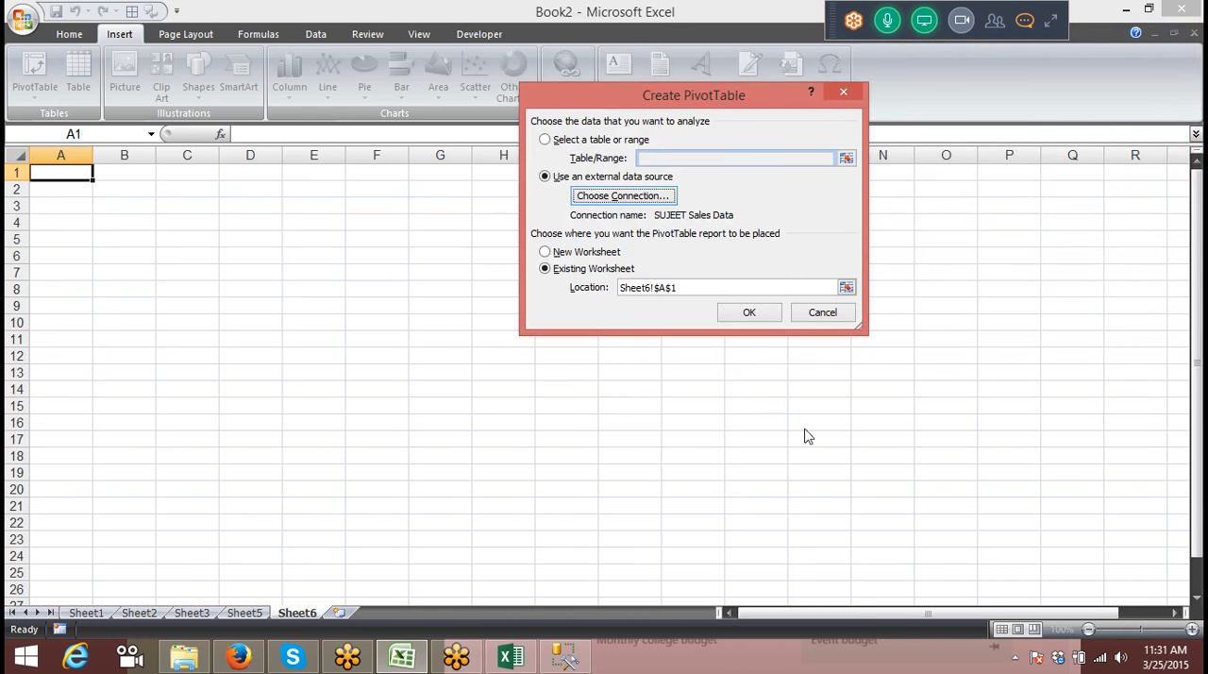
left_click(771, 313)
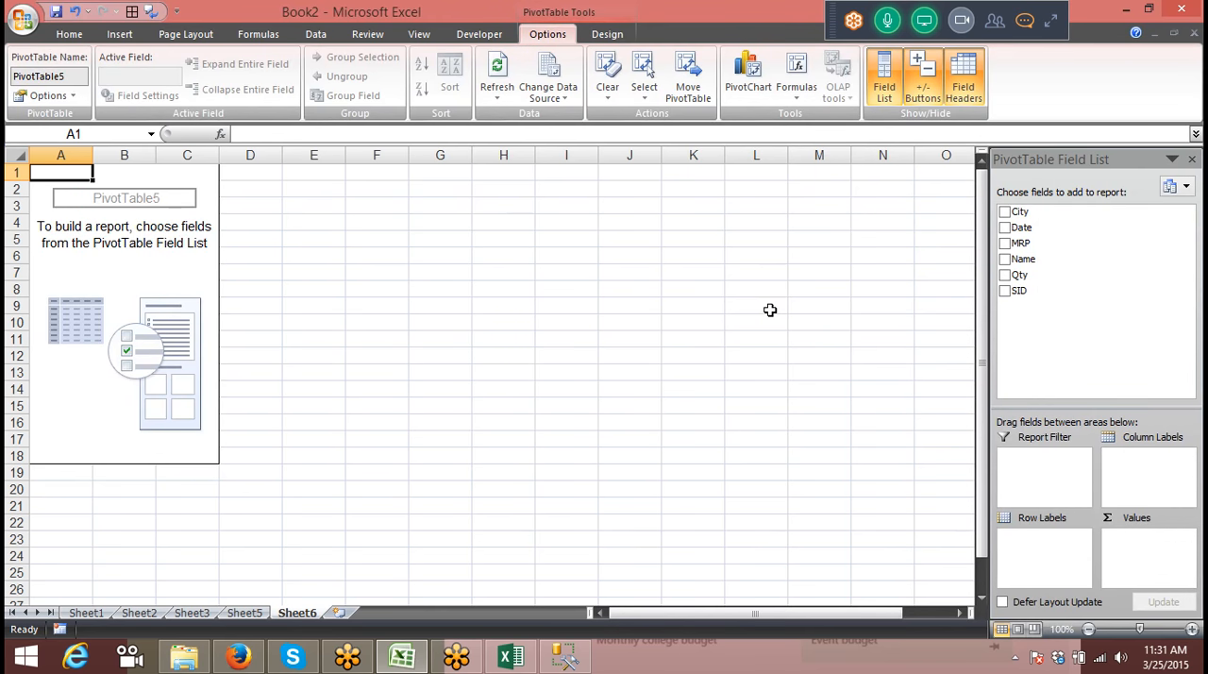
left_click(247, 660)
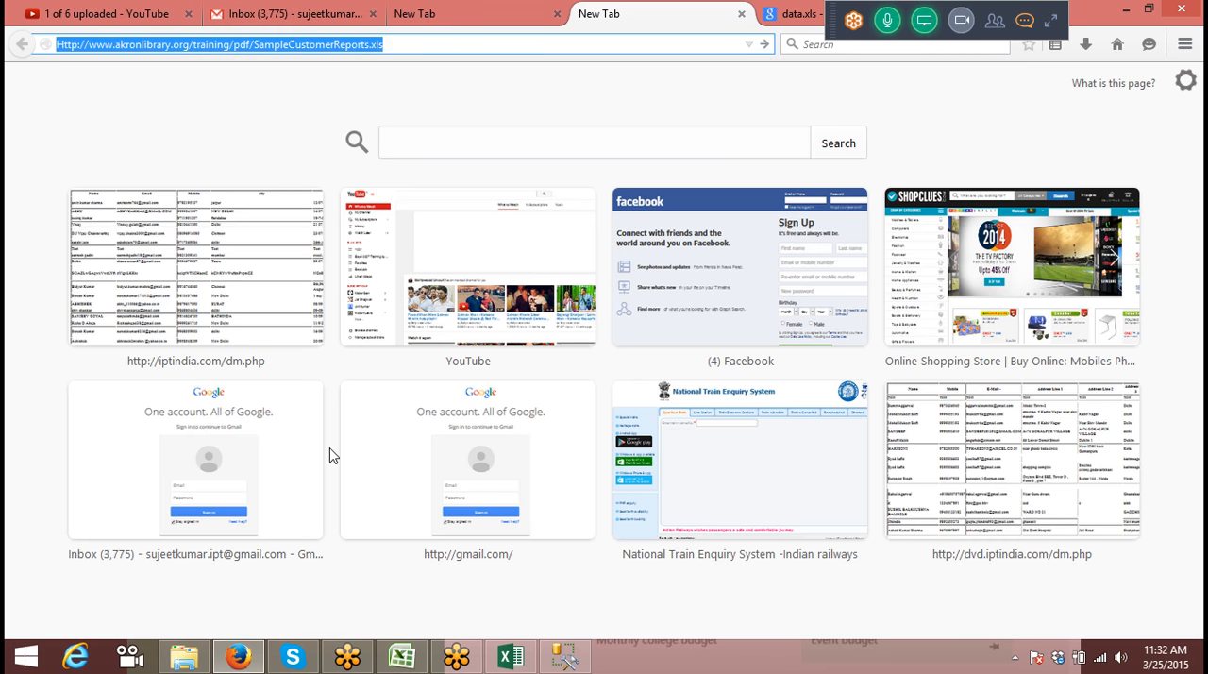
type("1")
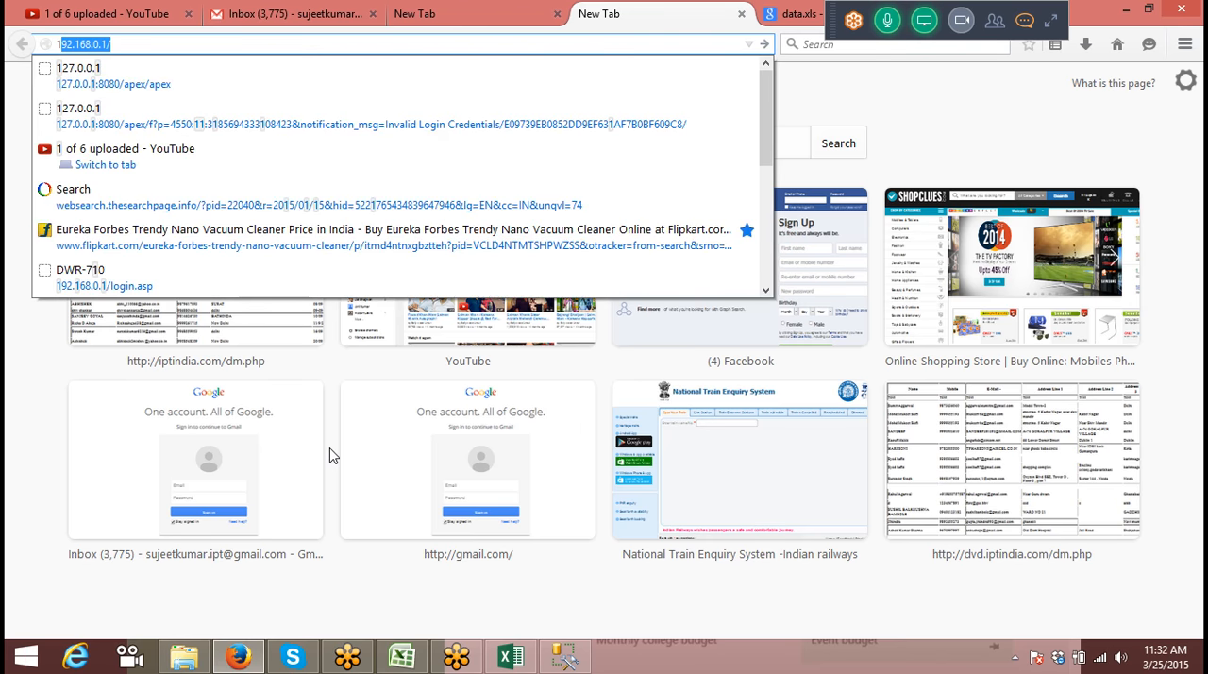
key("BackSpace")
key("BackSpace")
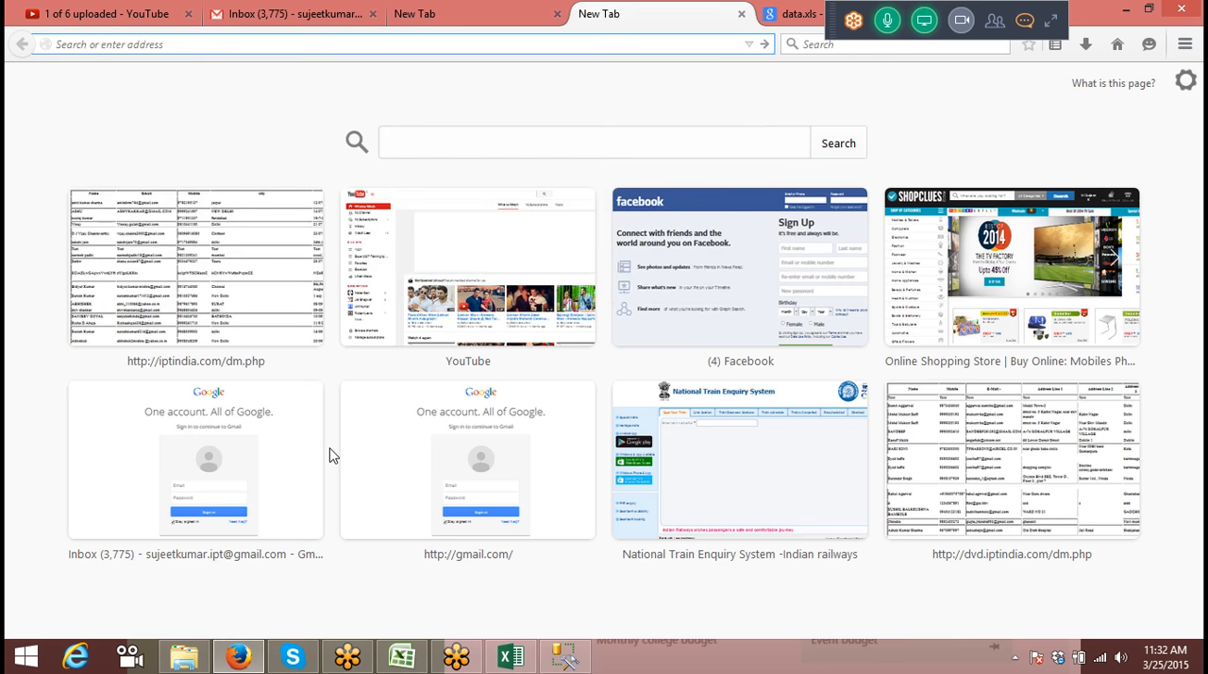
Step: Switch to File Explorer, open Database_homepage from the Oracle server folder and log in to Oracle Database Express Edition as hr
left_click(184, 658)
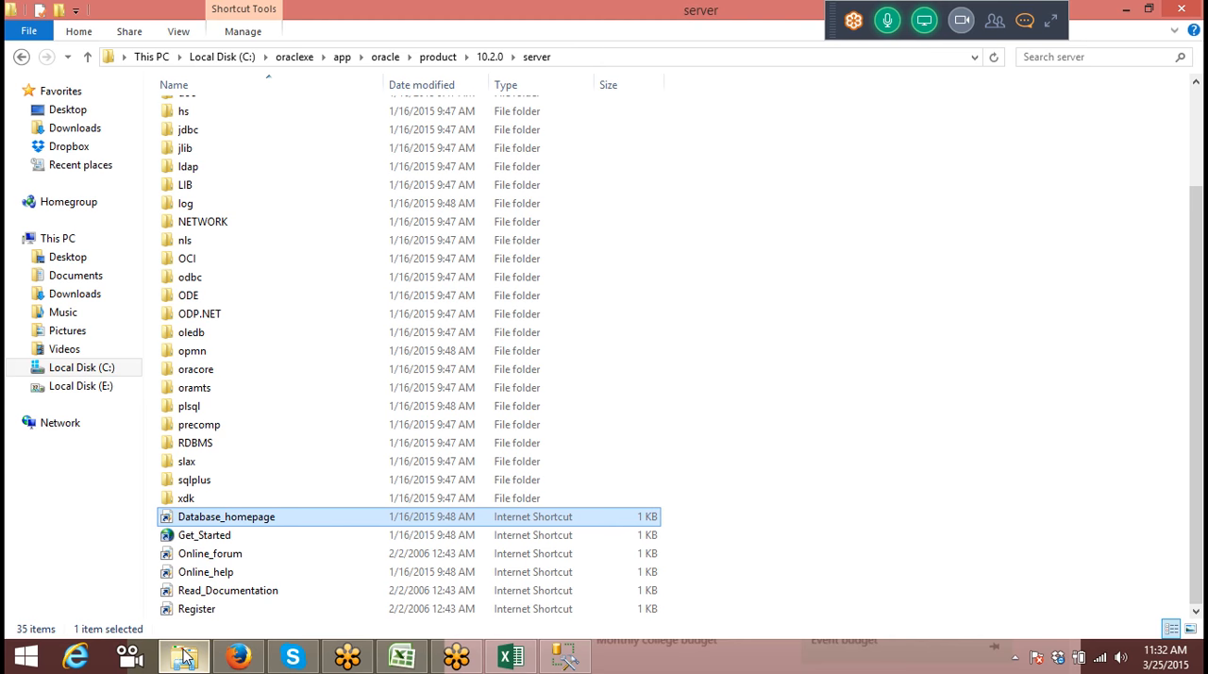
key("Return")
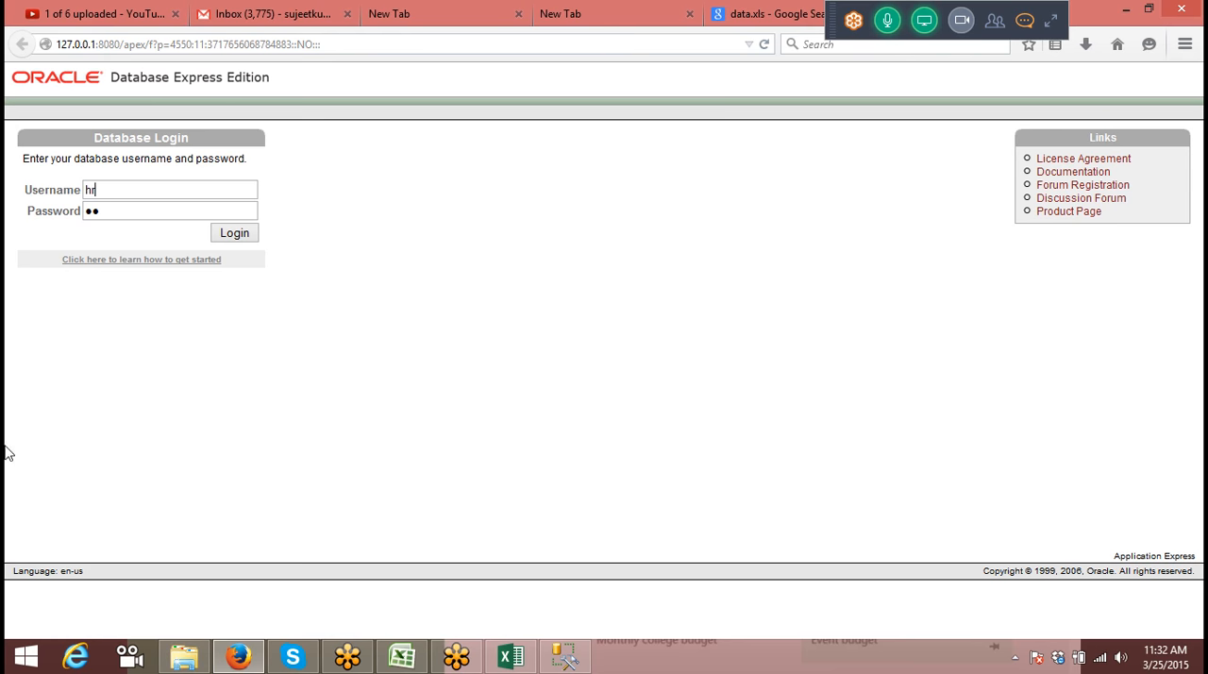
left_click(238, 240)
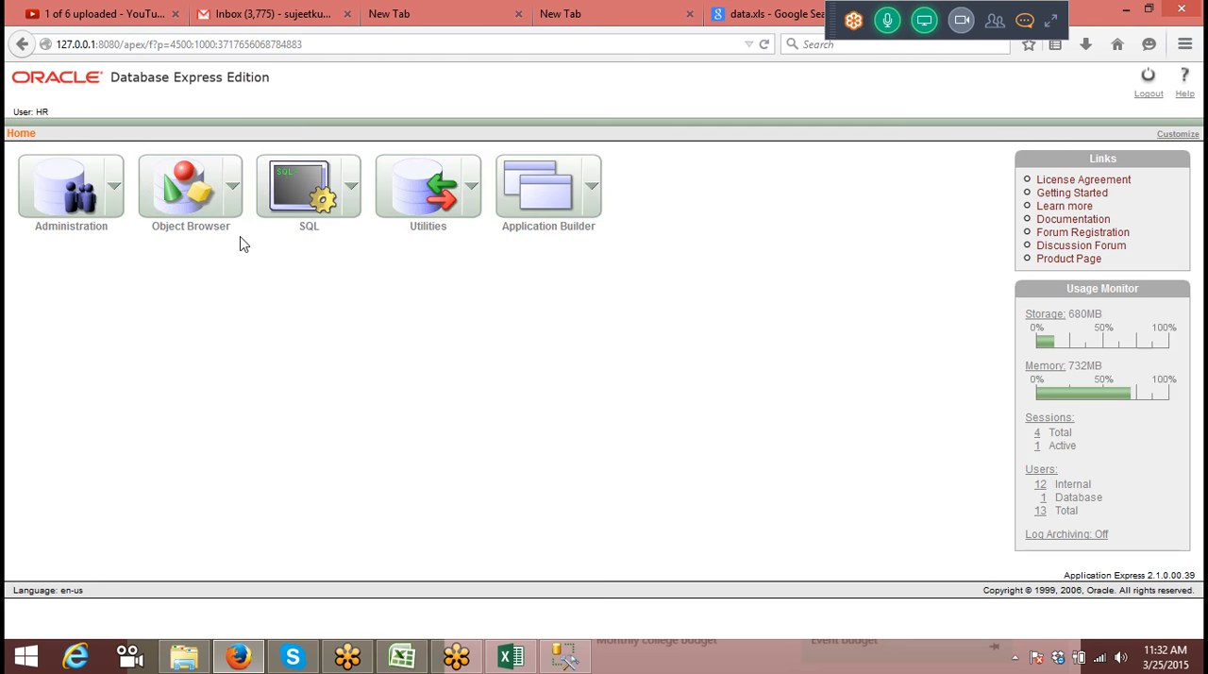
Step: Open the Object Browser and examine the records in the HR_DATA and HRDATA tables
left_click(208, 194)
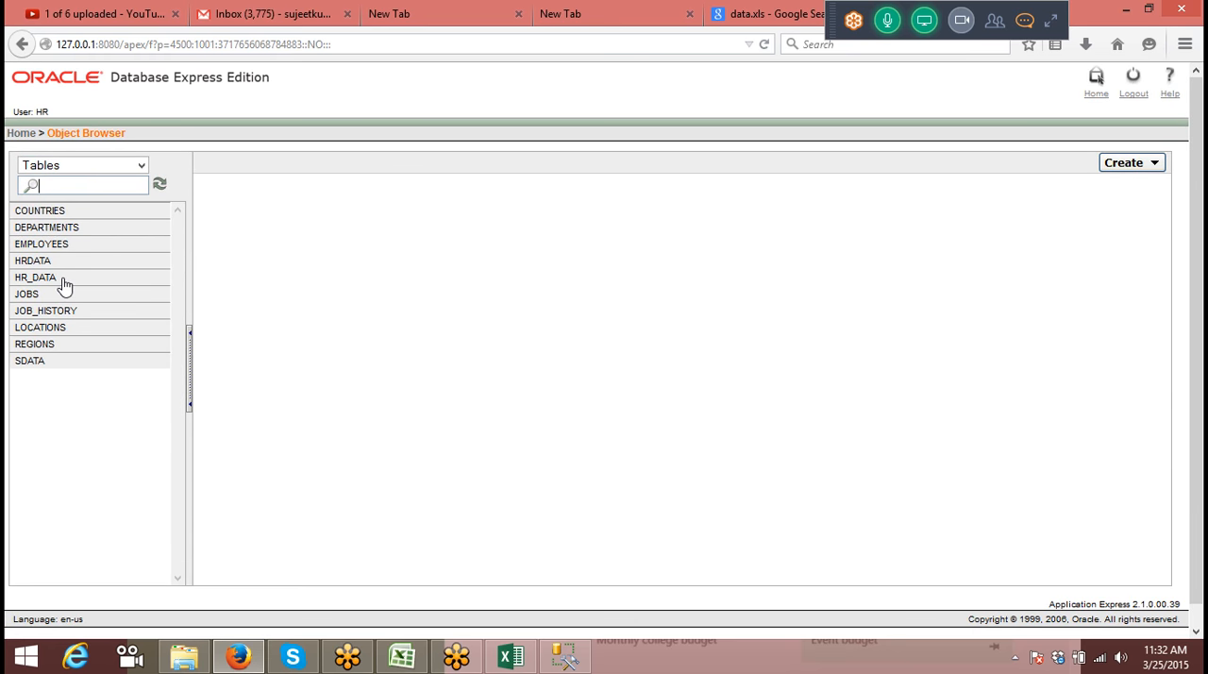
left_click(62, 285)
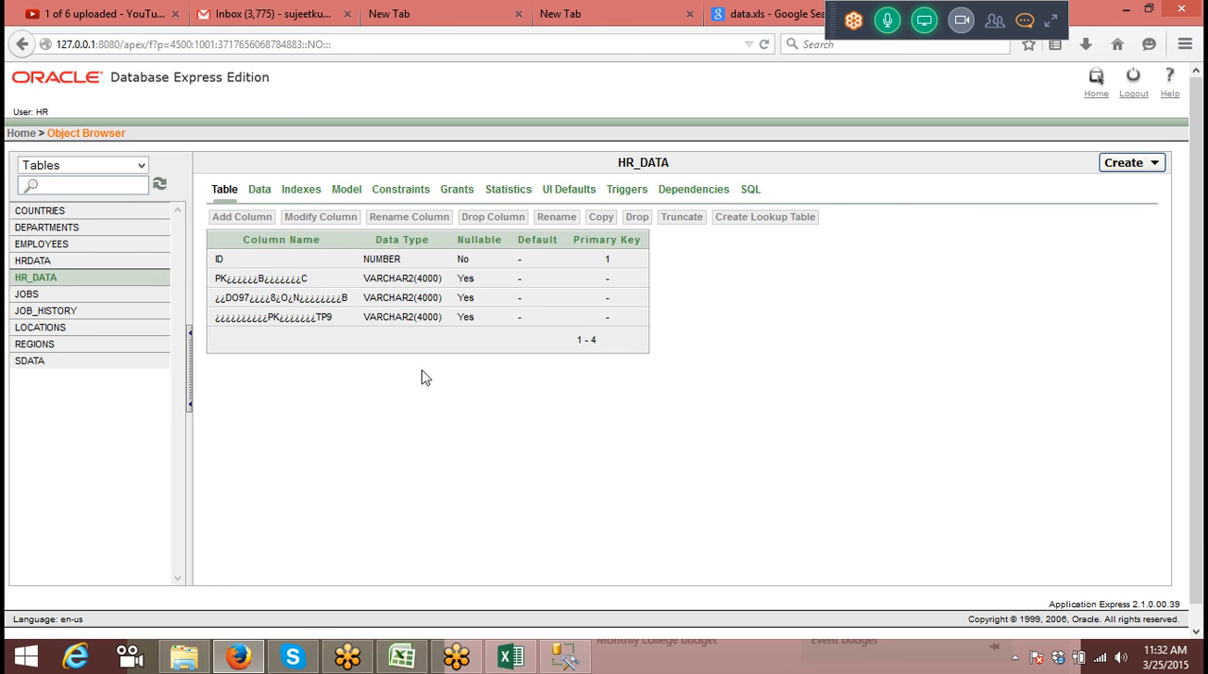
left_click(263, 194)
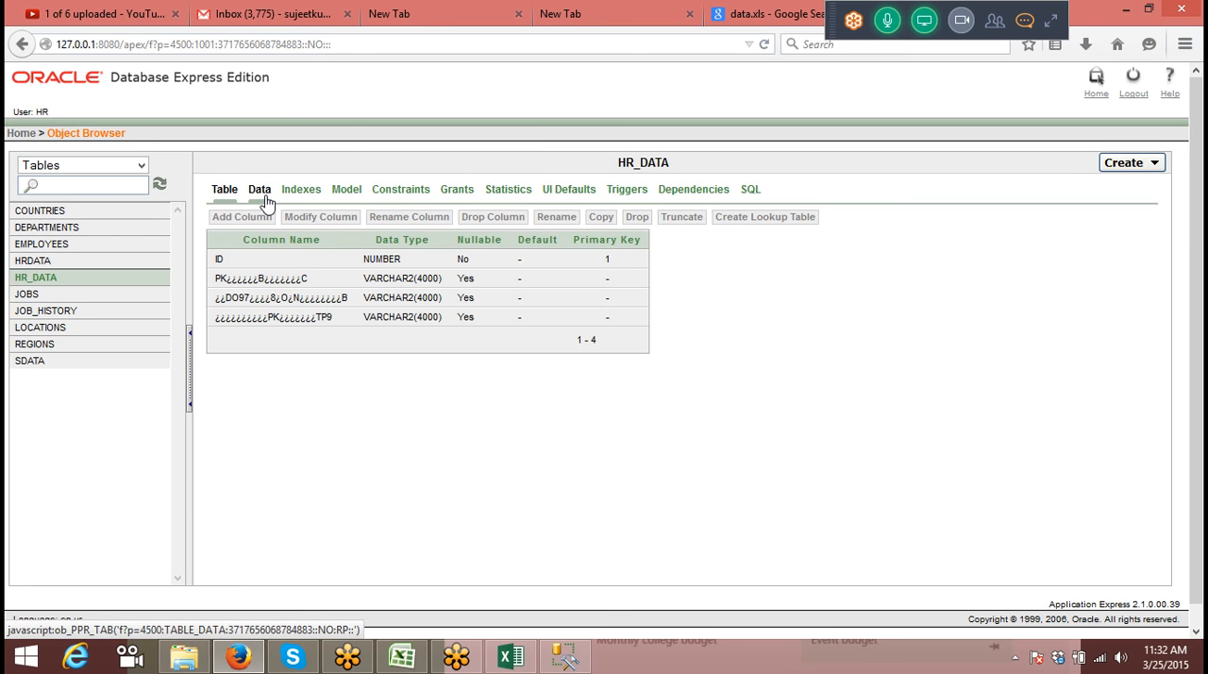
left_click(264, 197)
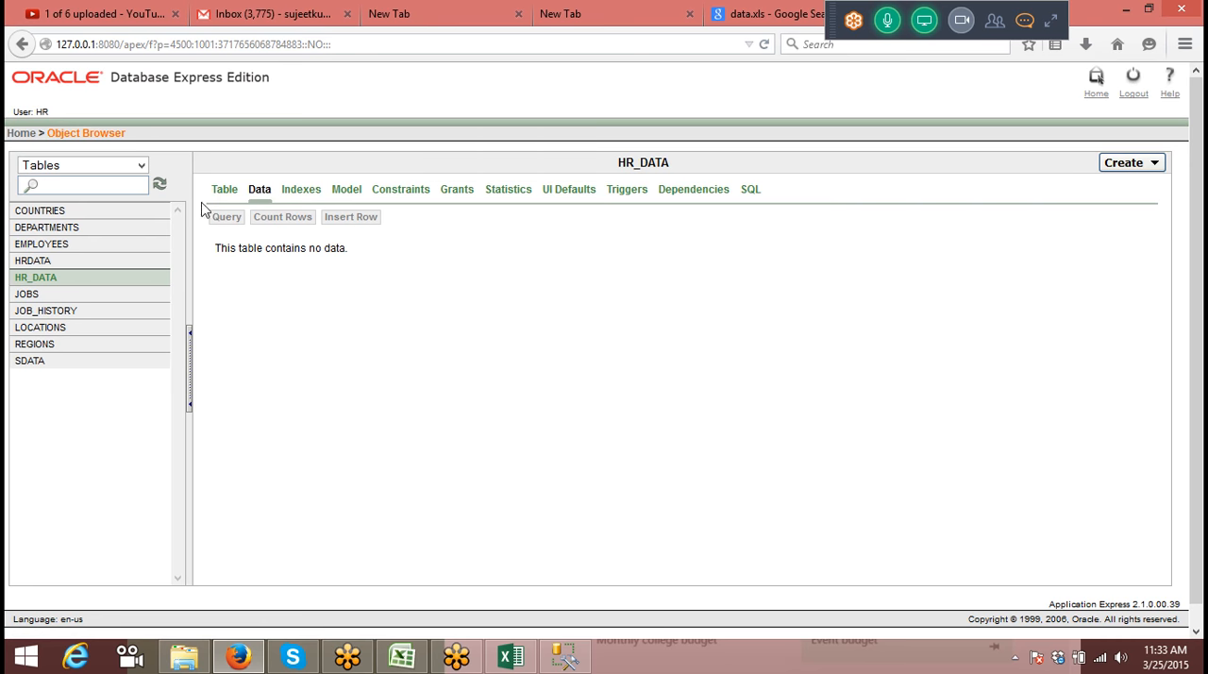
left_click(80, 271)
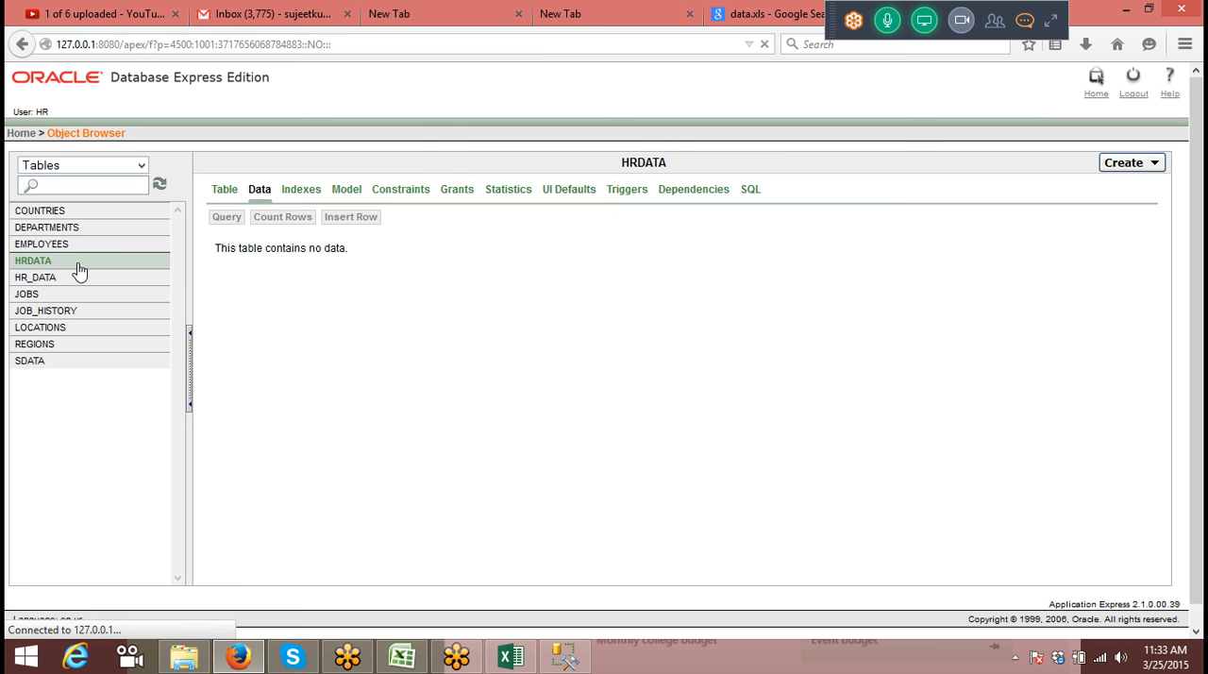
left_click(264, 192)
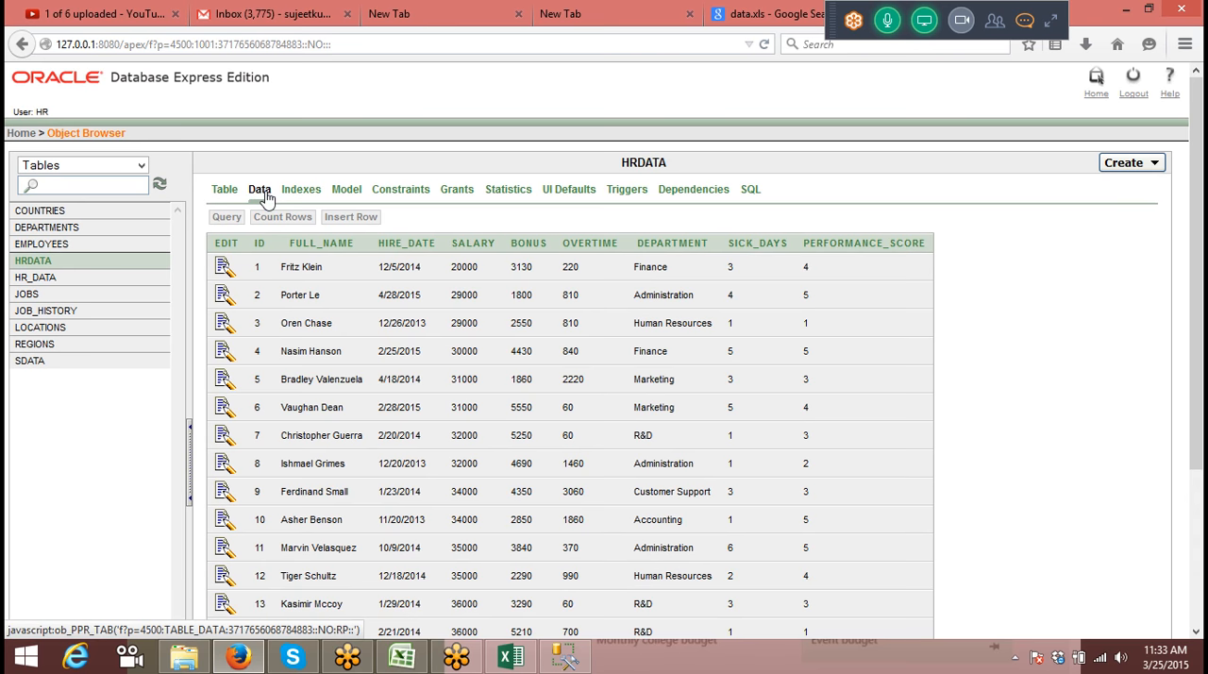
Step: Switch back to Book2 in Excel, add a new worksheet after Sheet6 and start a PivotTable at its cell A1
key("alt+Tab")
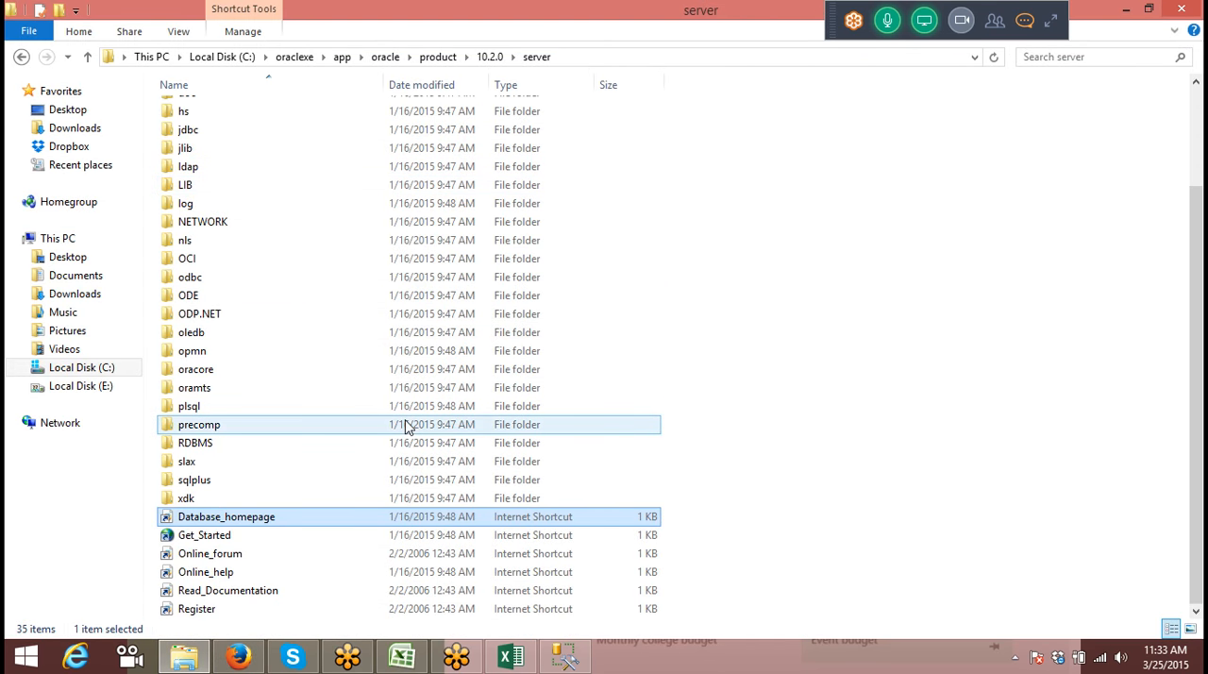
left_click(414, 657)
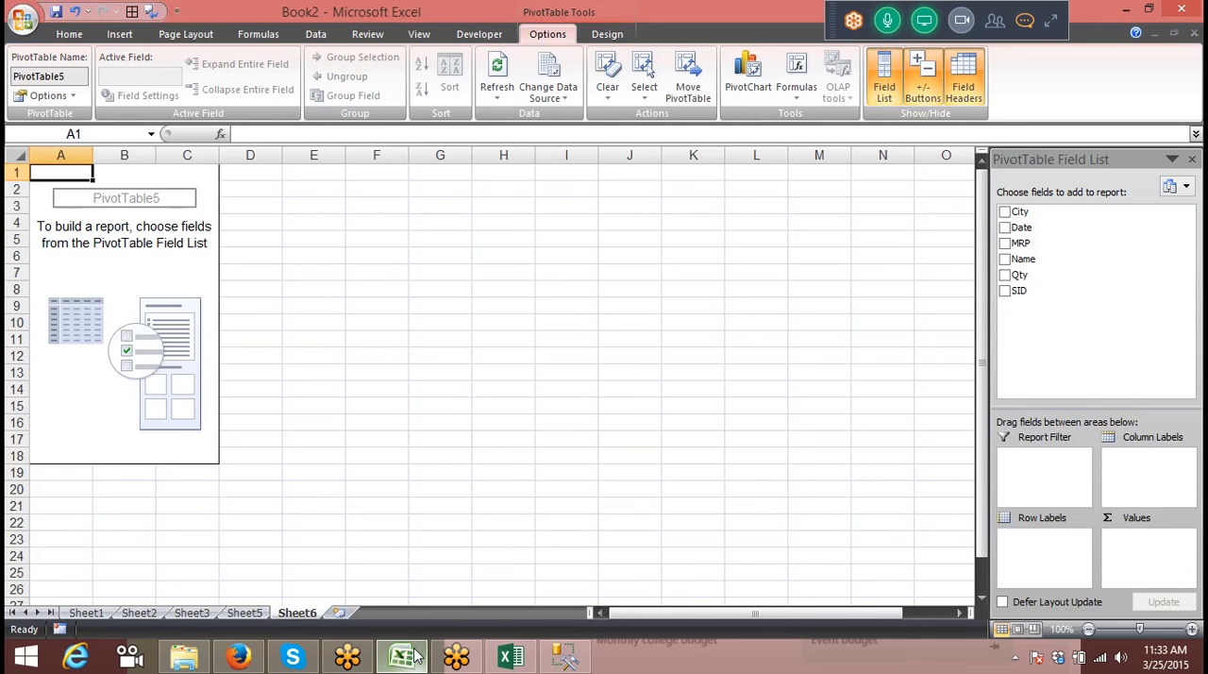
left_click(345, 615)
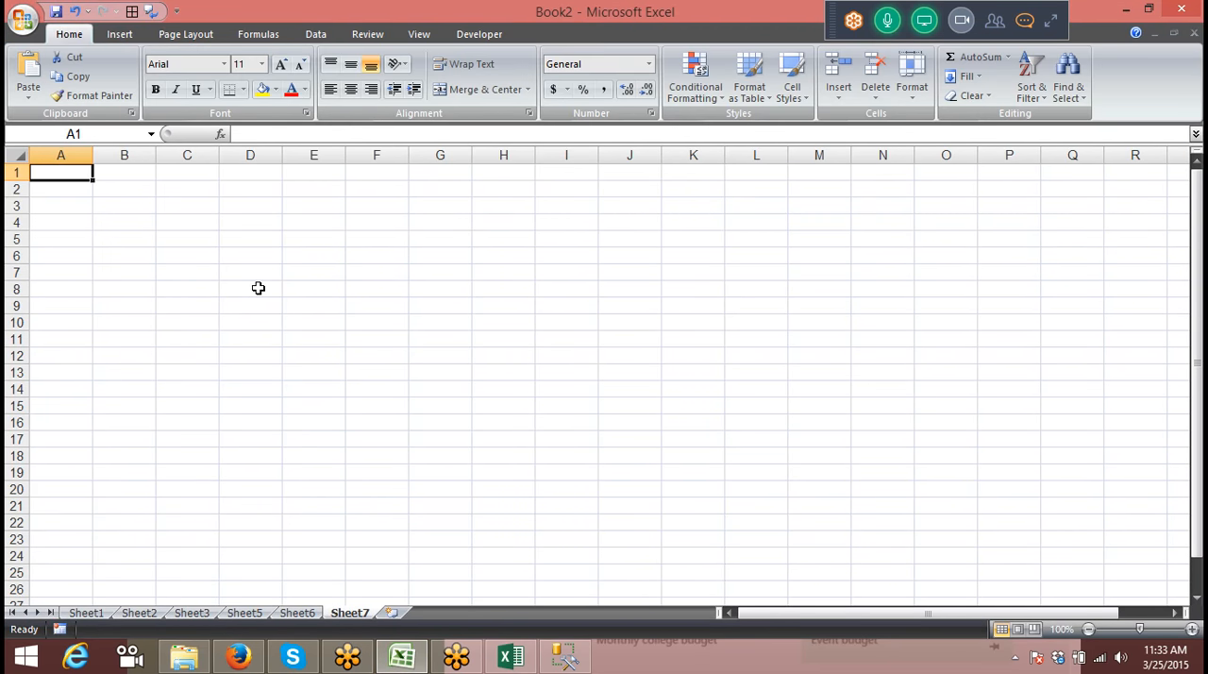
left_click(28, 95)
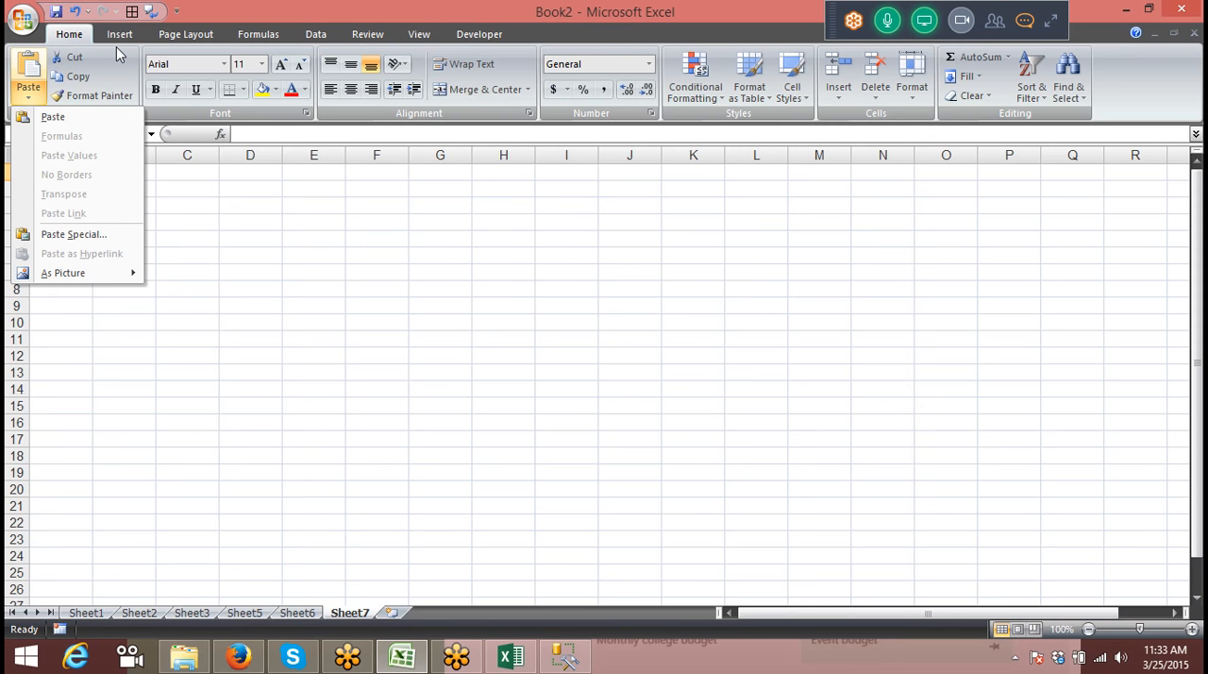
left_click(120, 34)
left_click(42, 100)
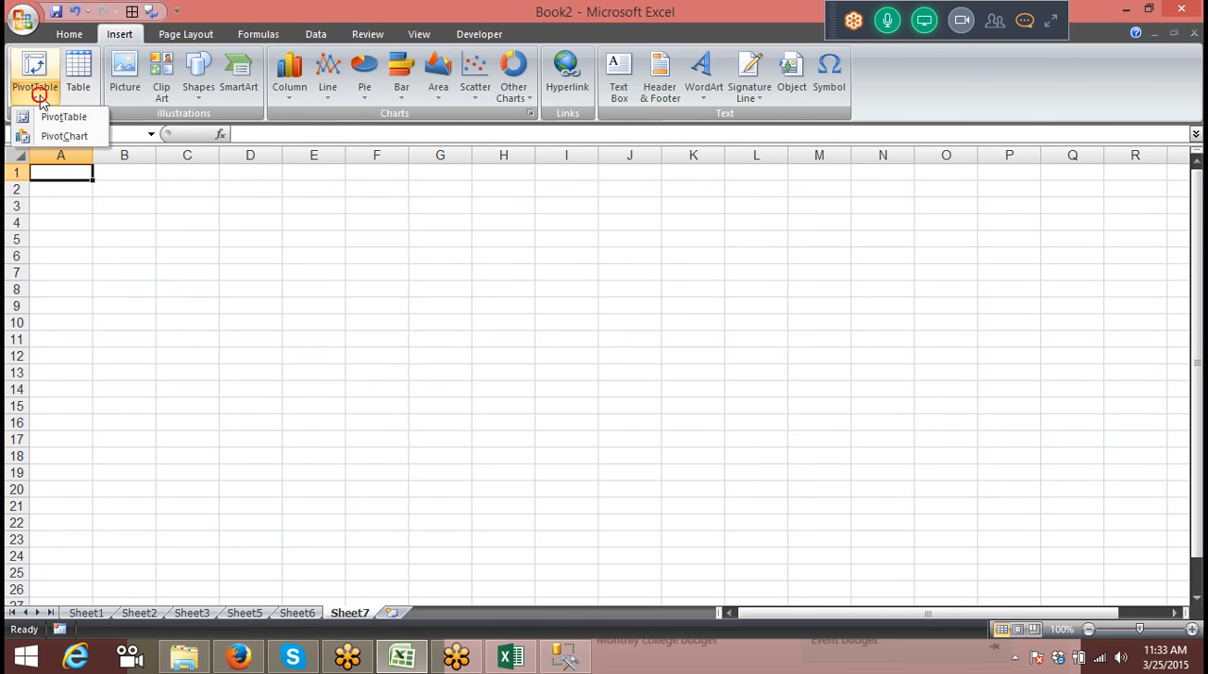
left_click(48, 116)
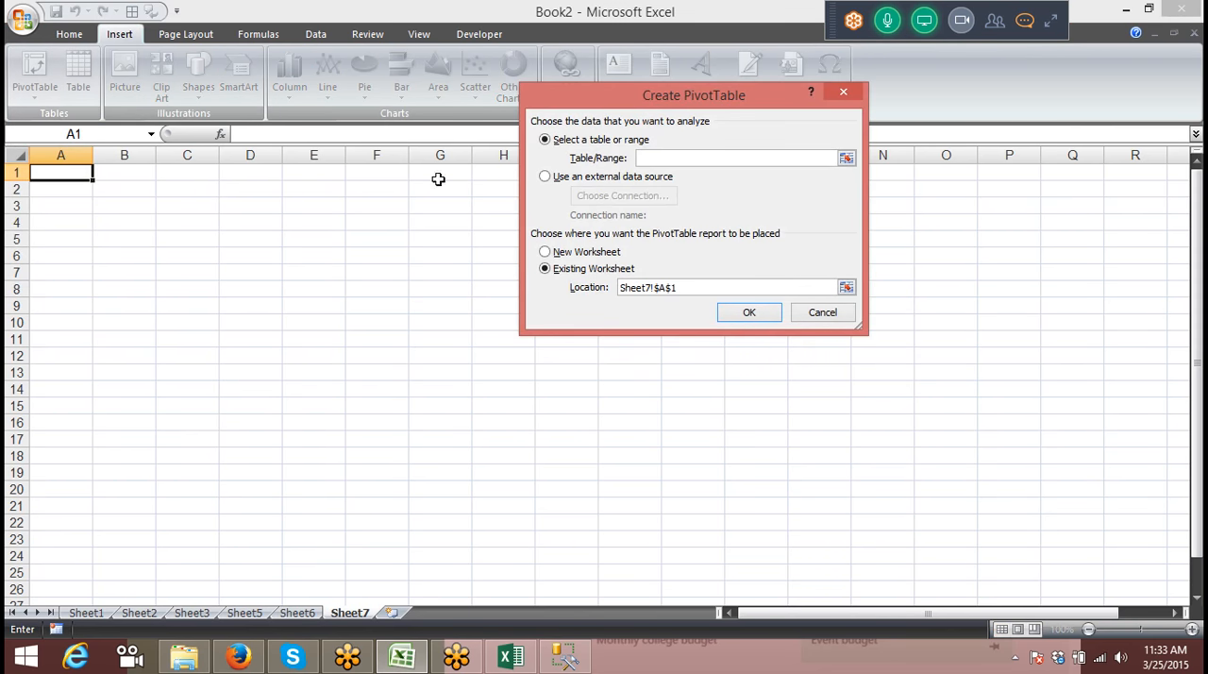
Step: Use an external data source and begin a new connection of type Microsoft Data Access - OLE DB Provider for Oracle
left_click(555, 179)
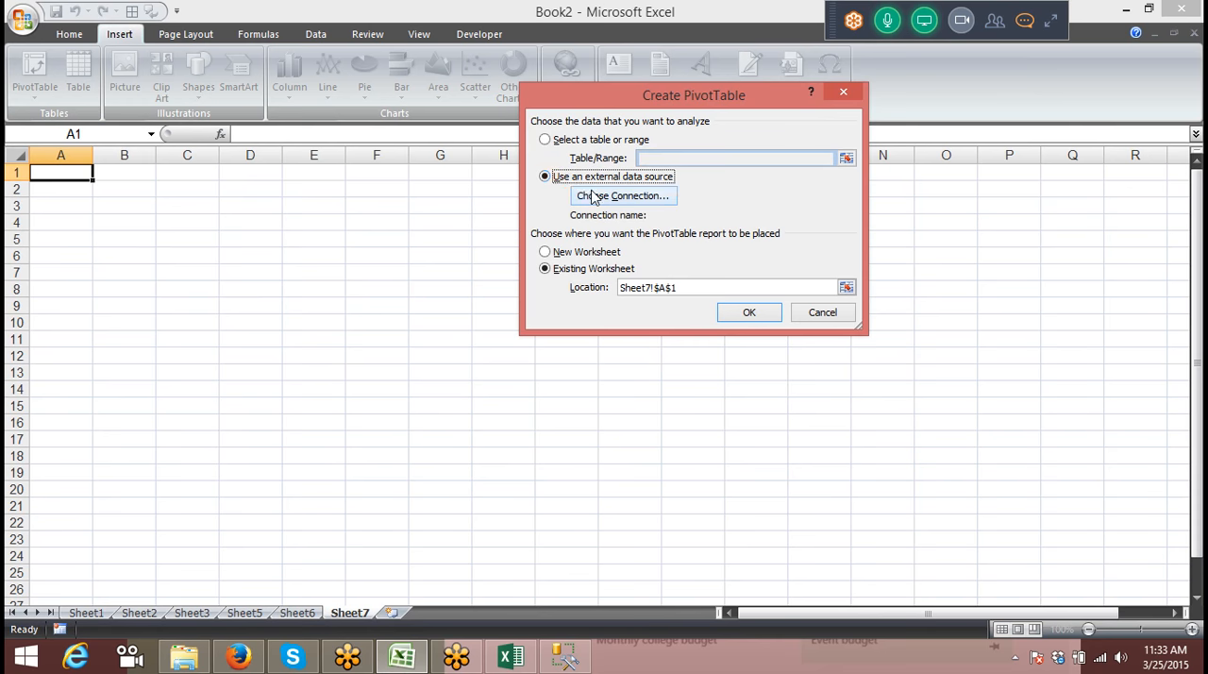
left_click(592, 196)
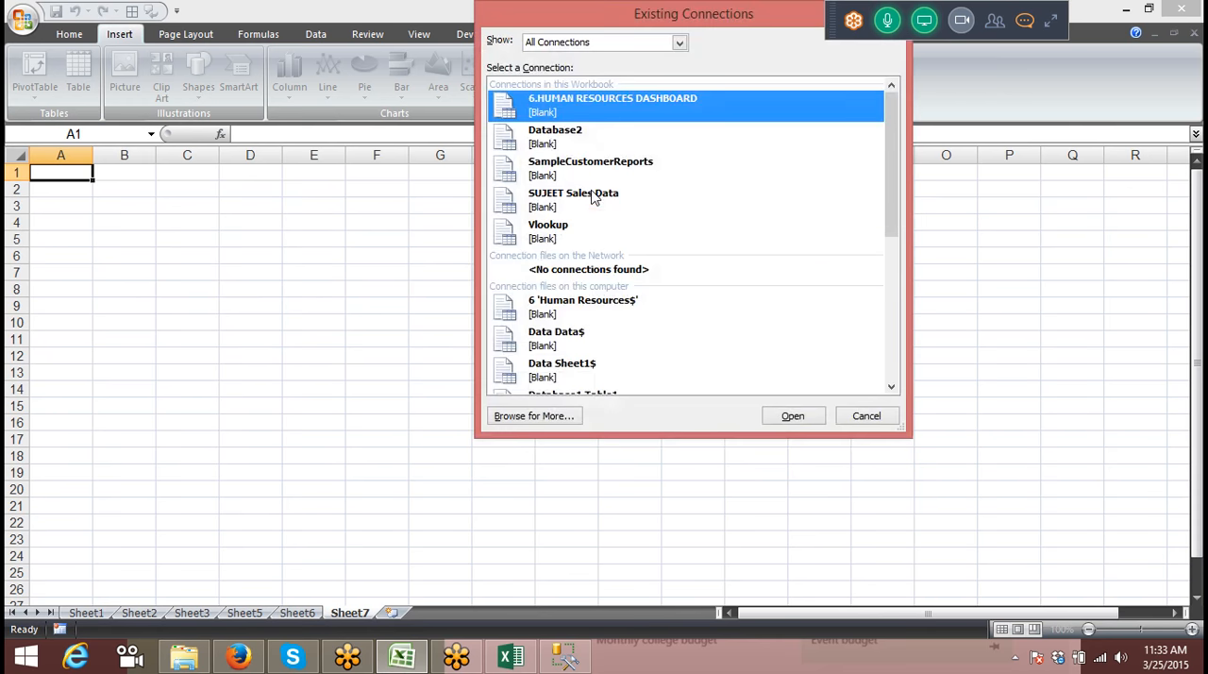
left_click(535, 416)
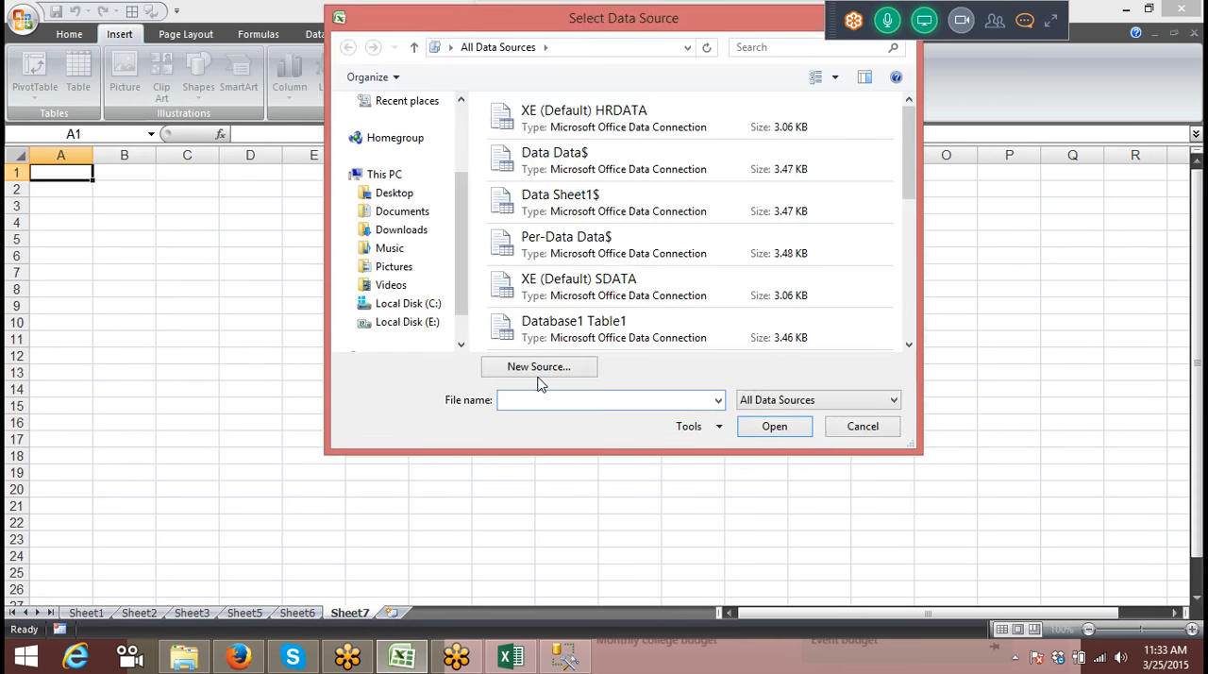
left_click(538, 368)
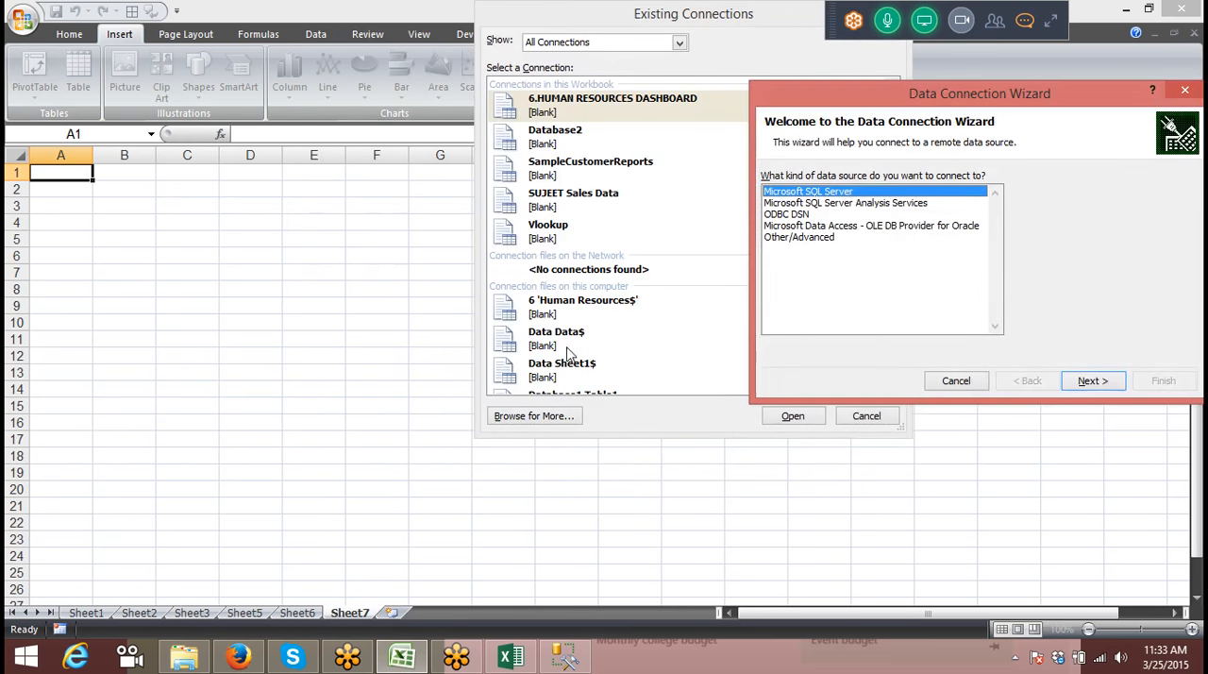
left_click(892, 227)
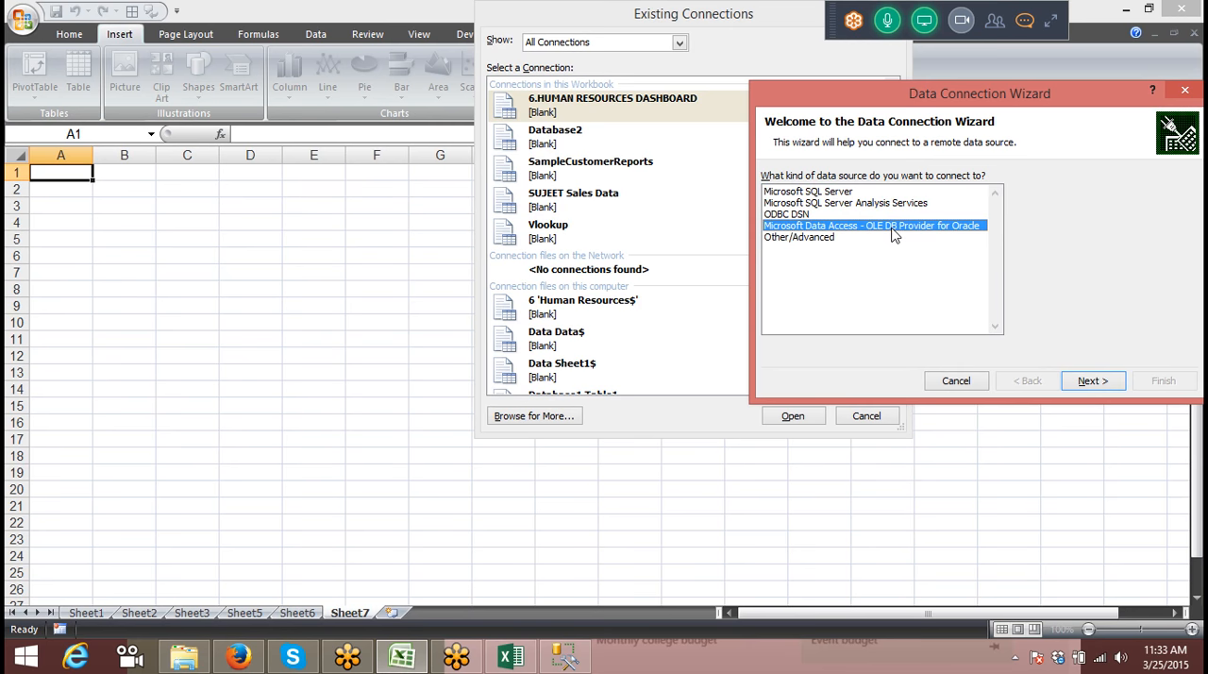
left_click(1091, 381)
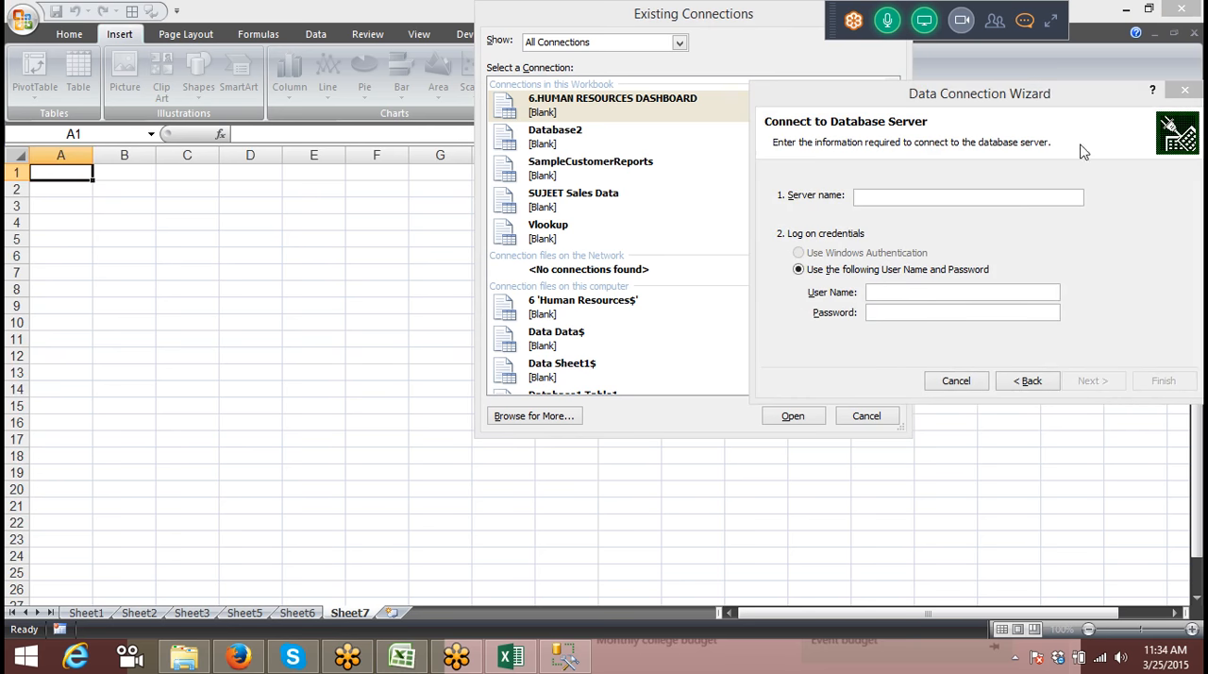
Step: Fill in the Oracle connection details with server name XE, user name hr and the account password
left_click(960, 200)
type("XE")
left_click(915, 291)
type("hr")
left_click(920, 313)
type("hr")
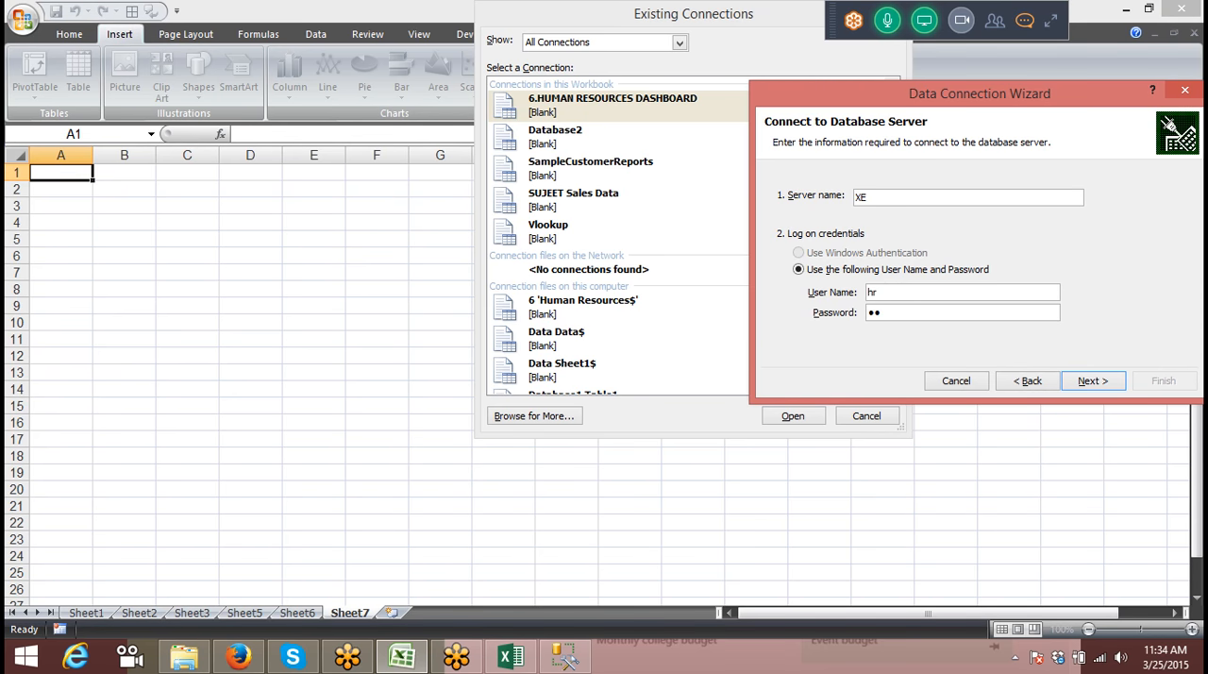
Step: Connect to the Oracle server and select the HRDATA table owned by HR as the table to connect to
left_click(1092, 380)
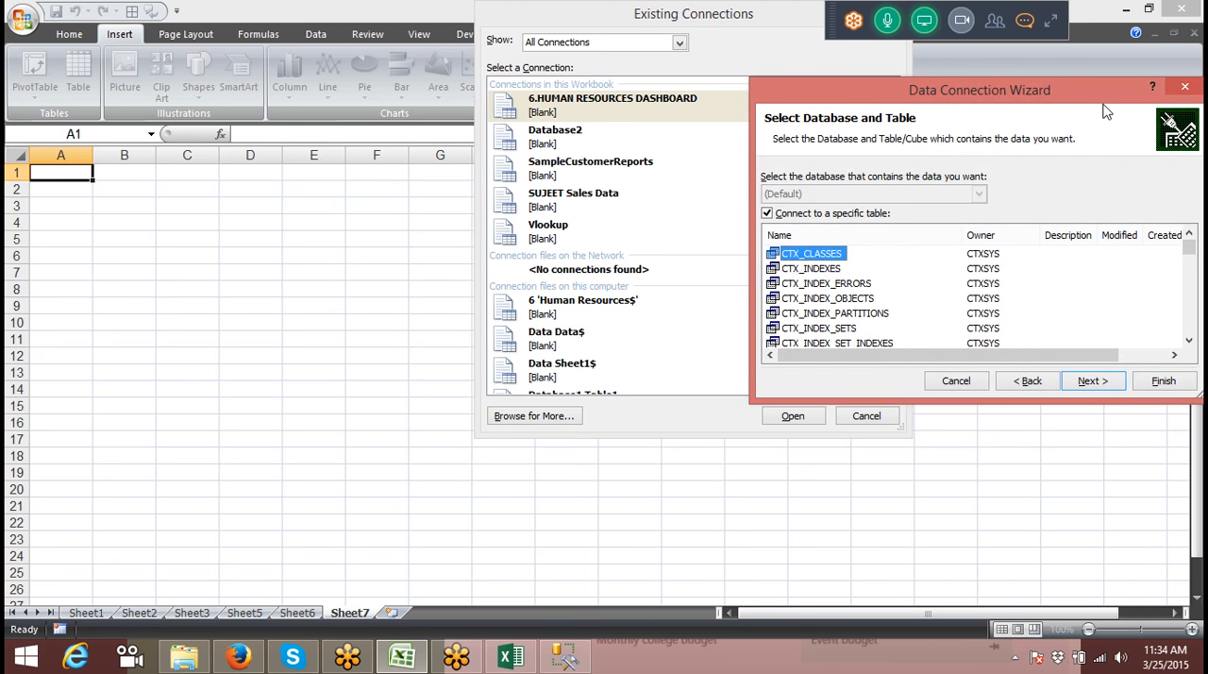
left_click_drag(1081, 101, 651, 144)
left_click(549, 317)
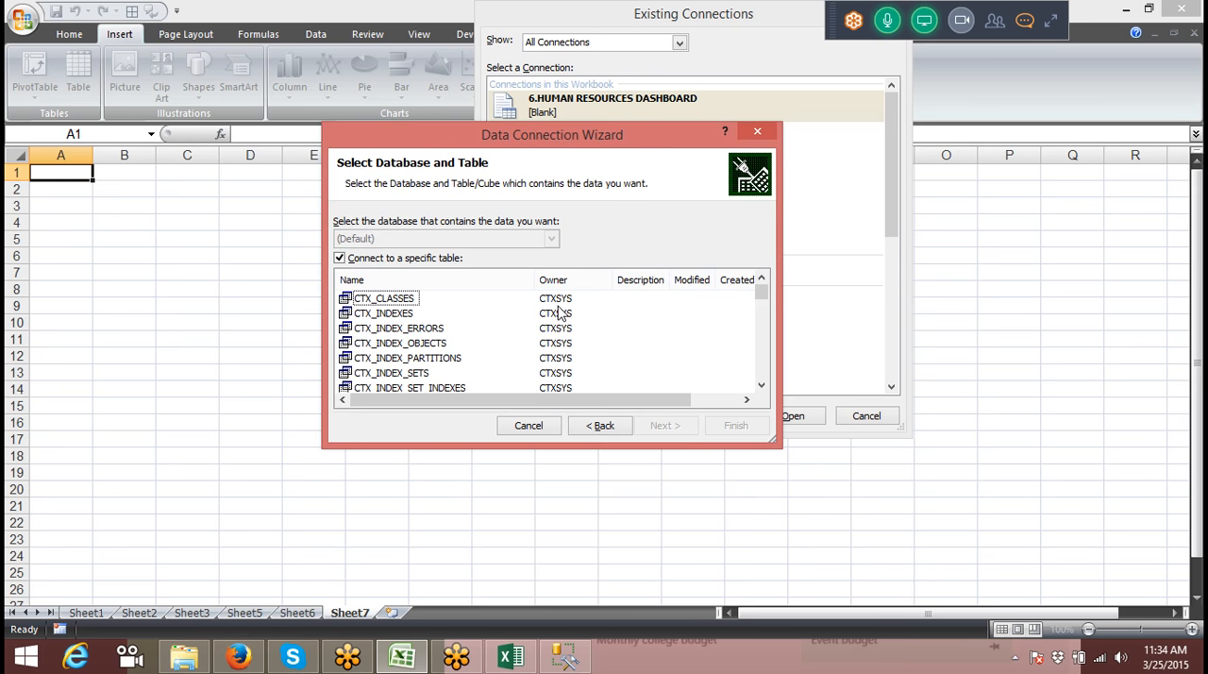
key("Down")
key("Down")
key("Down")
key("Down")
key("Down")
key("Down")
key("Down")
key("Down")
key("Down")
key("Down")
key("Down")
key("Down")
key("Down")
key("Down")
key("Down")
key("Down")
key("Down")
key("Down")
key("Down")
key("Down")
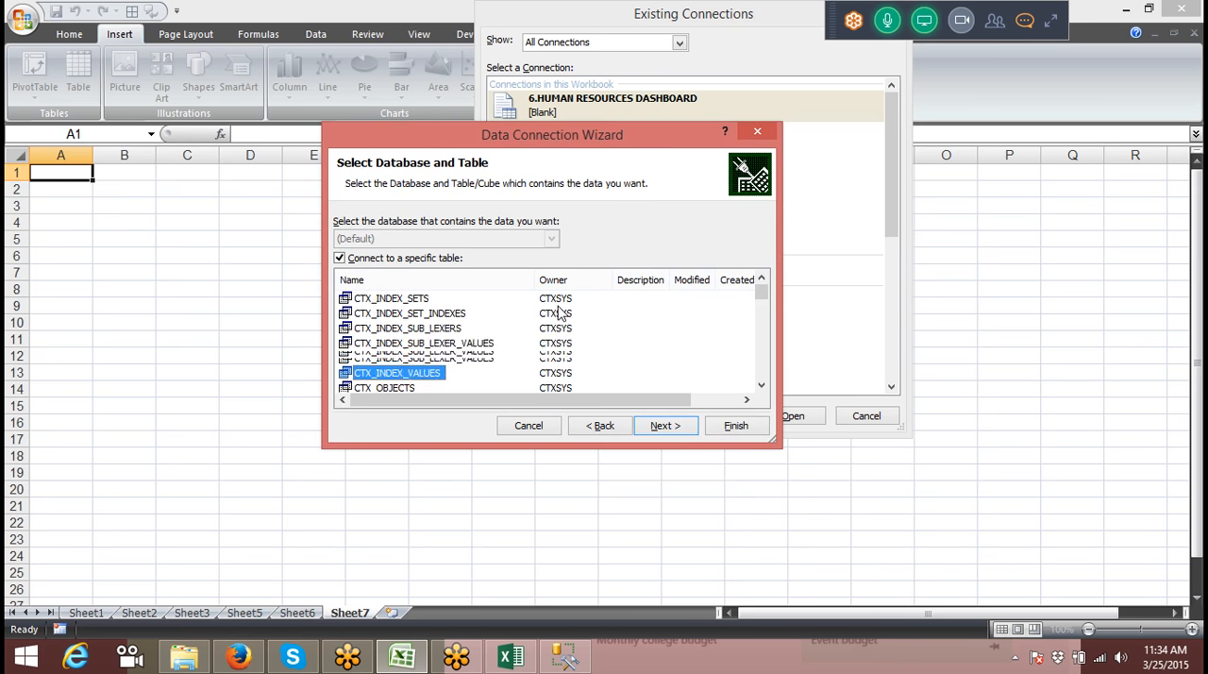
key("Down")
key("Down")
key("Down")
key("Down")
key("Down")
key("Down")
key("Down")
key("Down")
key("Down")
key("Down")
key("Down")
key("Down")
key("Down")
key("Down")
key("Down")
key("Down")
key("Down")
key("Down")
key("Down")
key("Down")
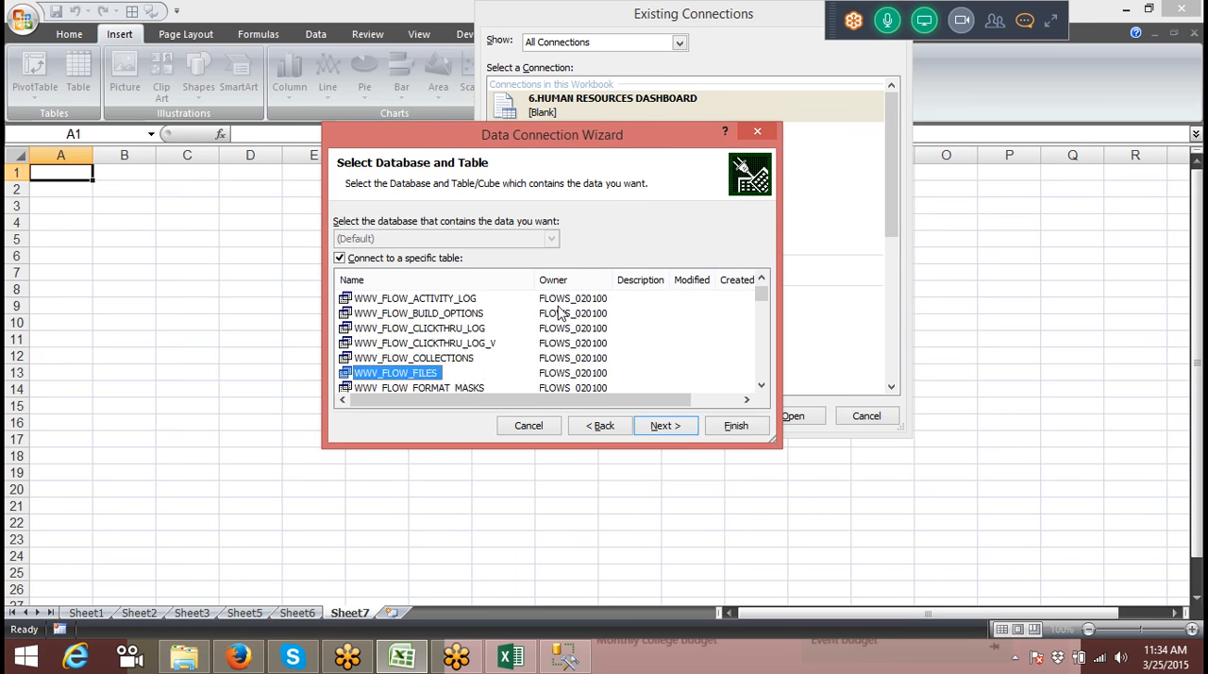
key("Down")
key("Down")
key("Down")
key("Down")
key("Down")
key("Down")
key("Down")
key("Down")
key("Down")
key("Down")
key("Down")
key("Down")
key("Down")
key("Down")
key("Down")
key("Down")
key("Down")
key("Down")
key("Down")
key("Down")
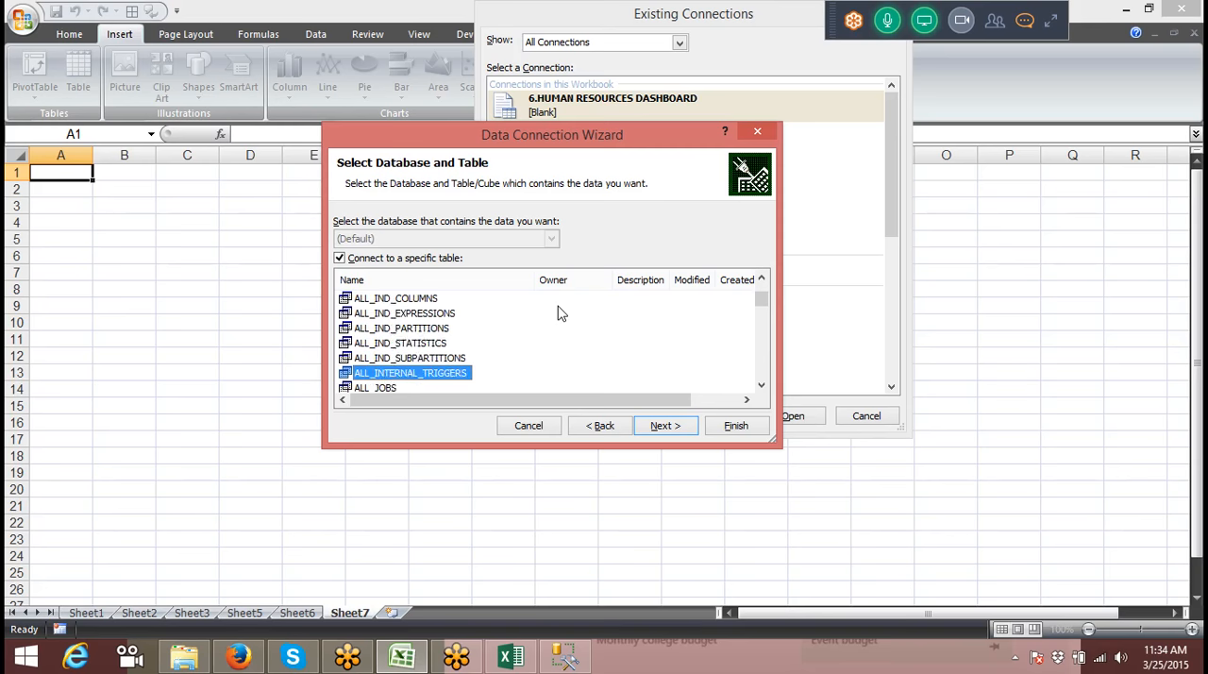
key("Down")
key("Down")
key("Down")
key("Down")
key("Down")
key("Down")
key("Down")
key("Down")
key("Down")
key("Down")
key("Down")
key("Down")
key("Down")
key("Down")
key("Down")
key("Down")
key("Down")
key("Down")
key("Down")
key("Down")
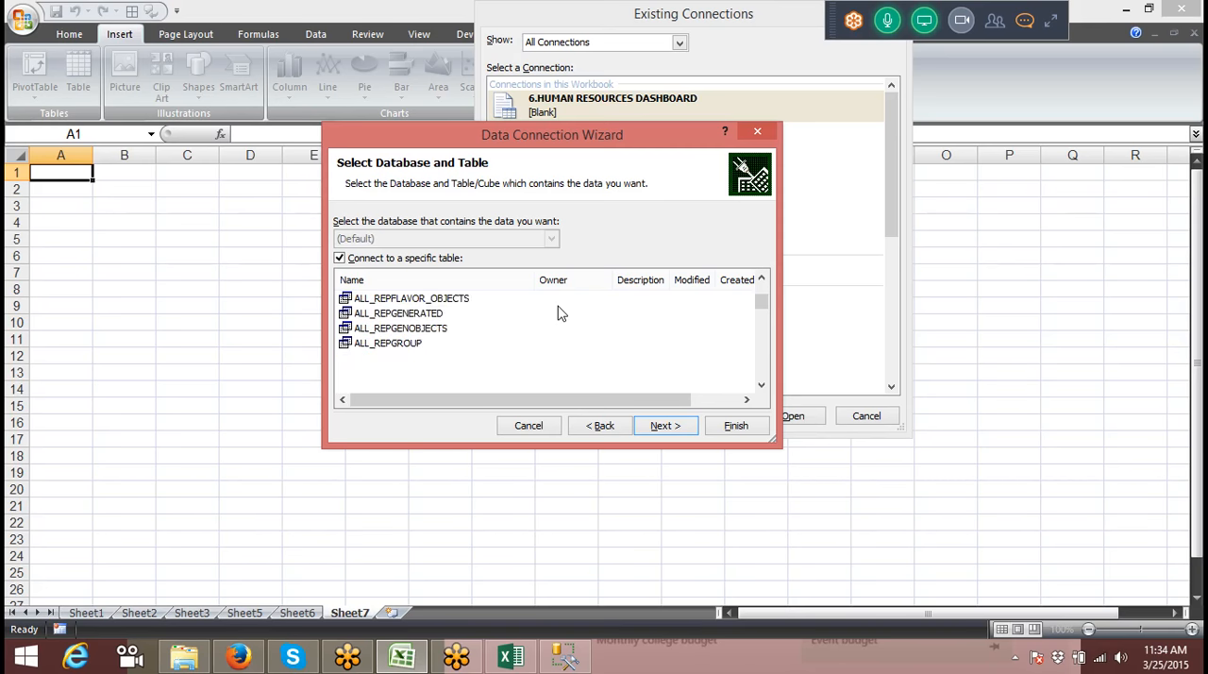
key("Down")
key("Down")
key("Down")
key("Down")
key("Down")
key("Down")
key("Down")
key("Down")
key("Down")
key("Down")
key("Down")
key("Down")
key("Down")
key("Down")
key("Down")
key("Down")
key("Down")
key("Down")
key("Down")
key("Down")
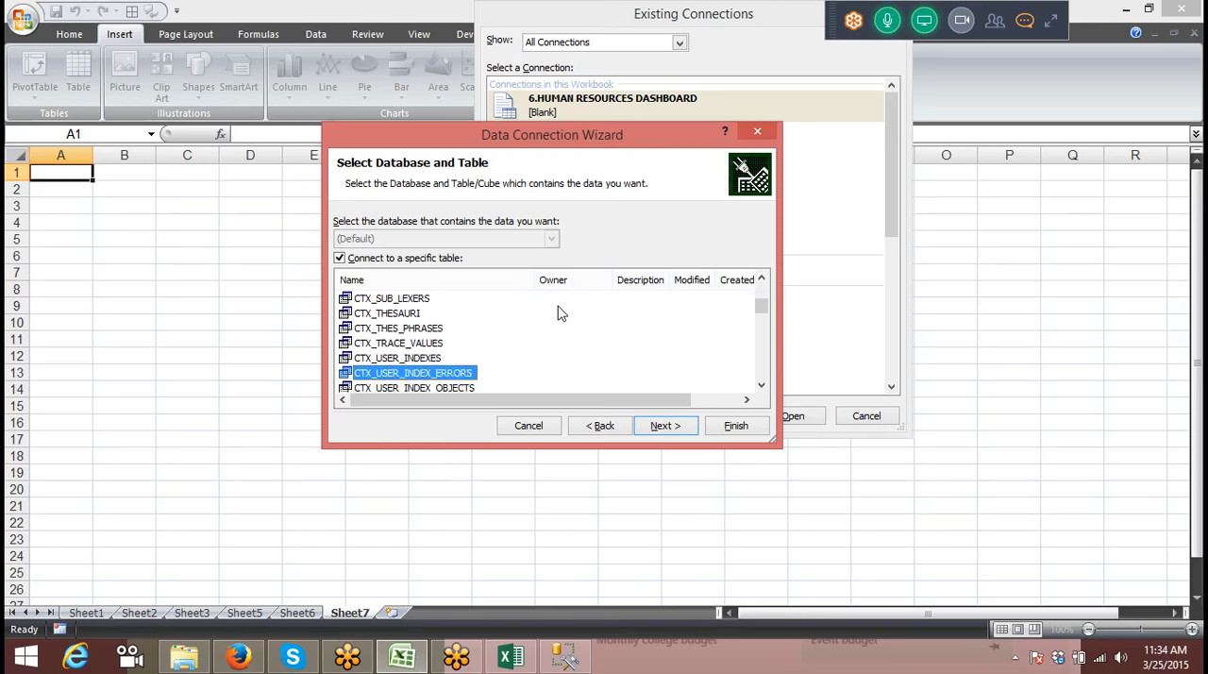
key("Down")
key("Down")
key("Down")
key("Down")
key("Down")
key("Down")
key("Down")
key("Down")
key("Down")
key("Down")
key("Down")
key("Down")
key("Down")
key("Down")
key("Down")
key("Down")
key("Down")
key("Down")
key("Down")
key("Down")
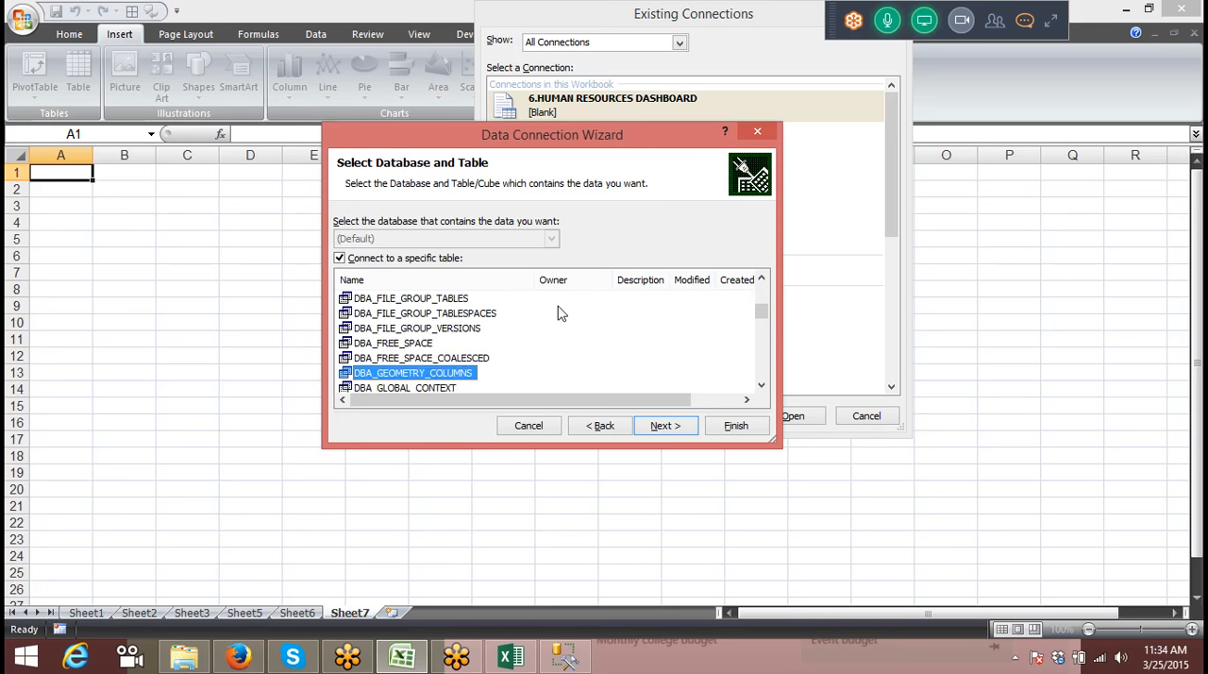
key("Down")
key("Down")
key("Down")
key("Down")
key("Down")
key("Down")
key("Down")
key("Down")
key("Down")
key("Down")
key("Down")
key("Down")
key("Down")
key("Down")
key("Down")
key("Down")
key("Down")
key("Down")
key("Down")
key("Down")
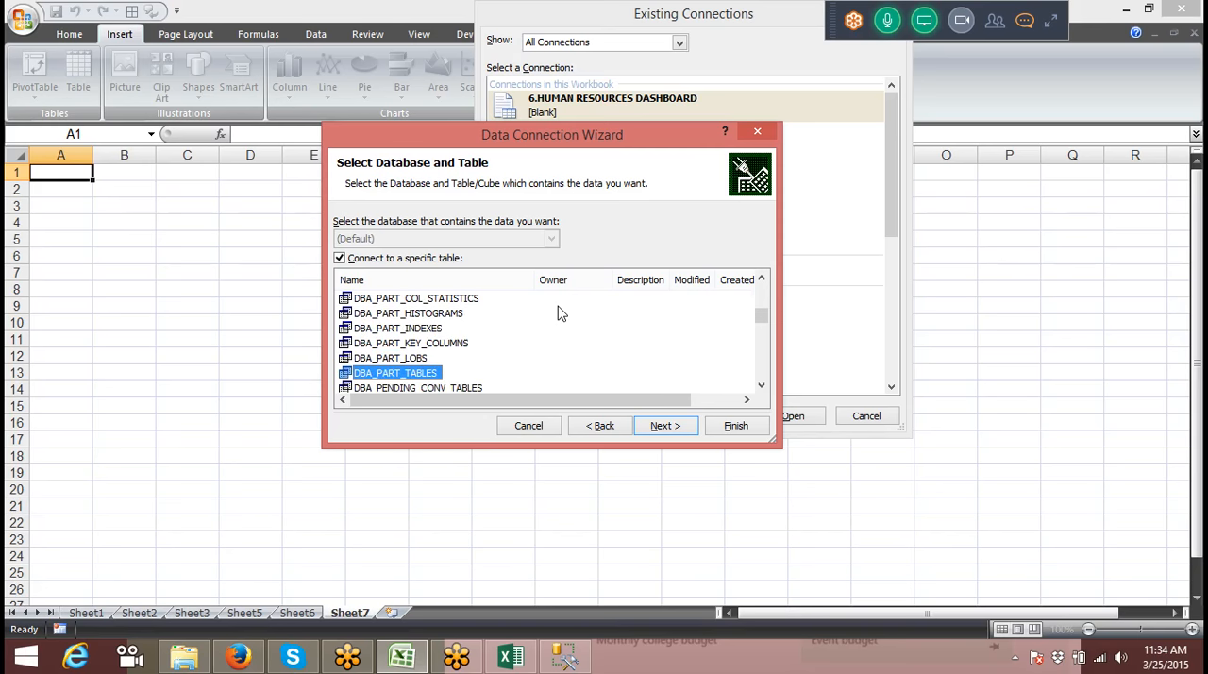
key("Down")
key("Down")
key("Down")
key("Down")
key("Down")
key("Down")
key("Down")
key("Down")
key("Down")
key("Down")
key("Down")
key("Down")
key("Down")
key("Down")
key("Down")
key("Down")
key("Down")
key("Down")
key("Down")
key("Down")
key("Down")
key("Down")
key("Down")
key("Down")
key("Down")
key("Down")
key("Down")
key("Down")
key("Down")
key("Down")
key("Down")
key("Down")
key("Down")
key("Down")
key("Down")
key("Down")
key("Down")
key("Down")
key("Down")
key("Down")
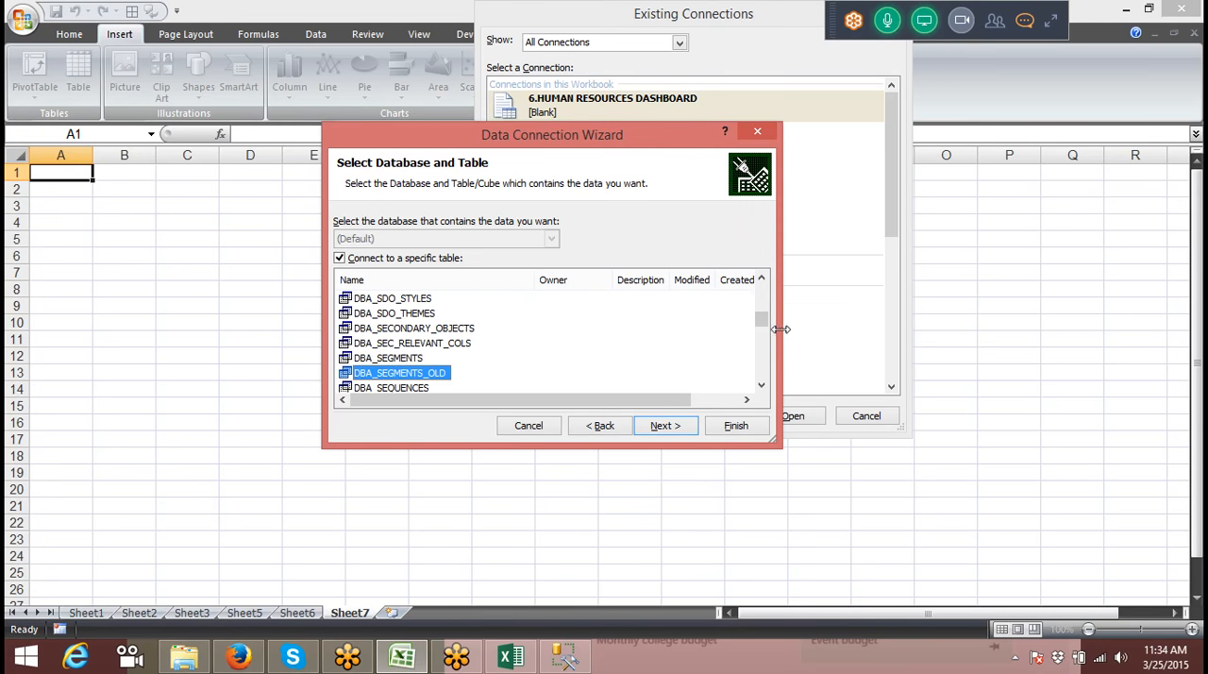
left_click_drag(762, 321, 759, 377)
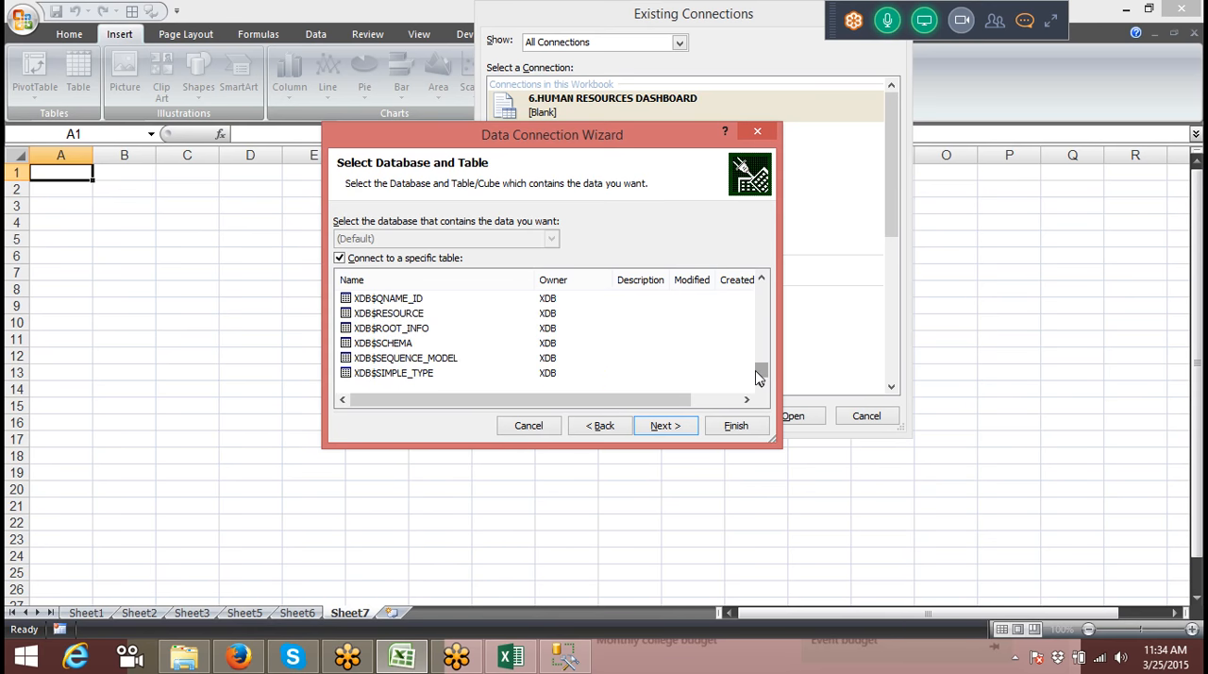
left_click(761, 279)
left_click(762, 279)
left_click(762, 279)
left_click(762, 279)
left_click(762, 279)
left_click(762, 280)
left_click(762, 279)
left_click(761, 279)
left_click(760, 352)
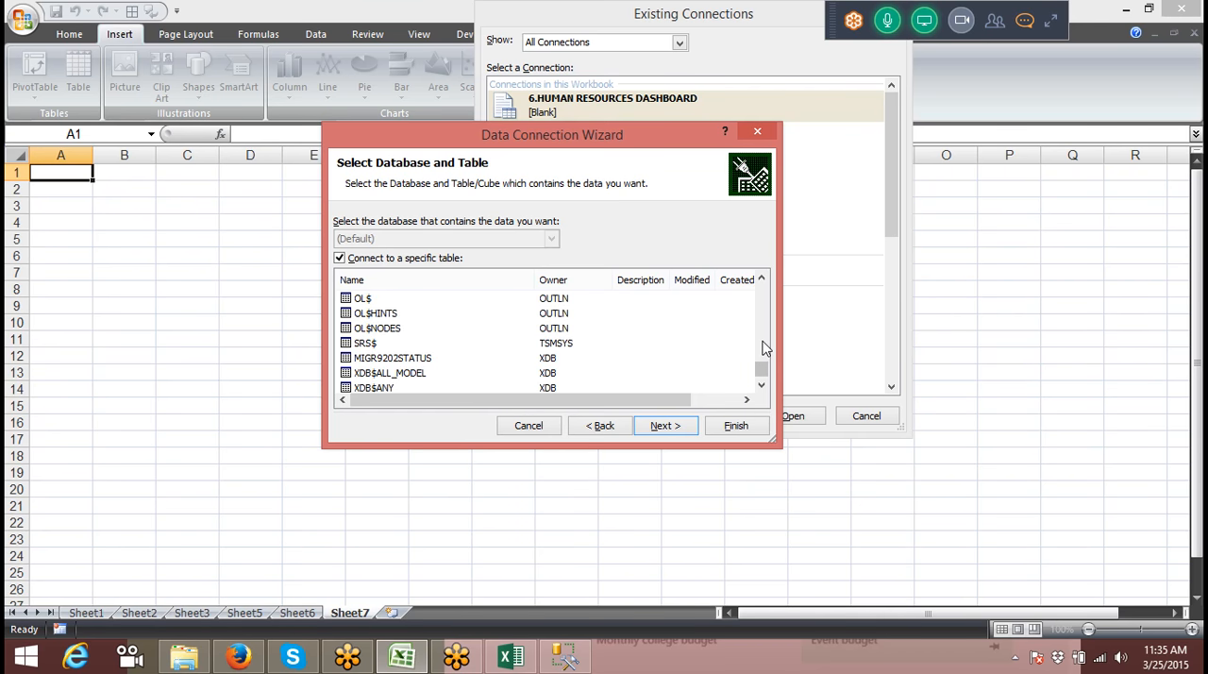
left_click(762, 346)
left_click(763, 340)
left_click(762, 340)
left_click(763, 340)
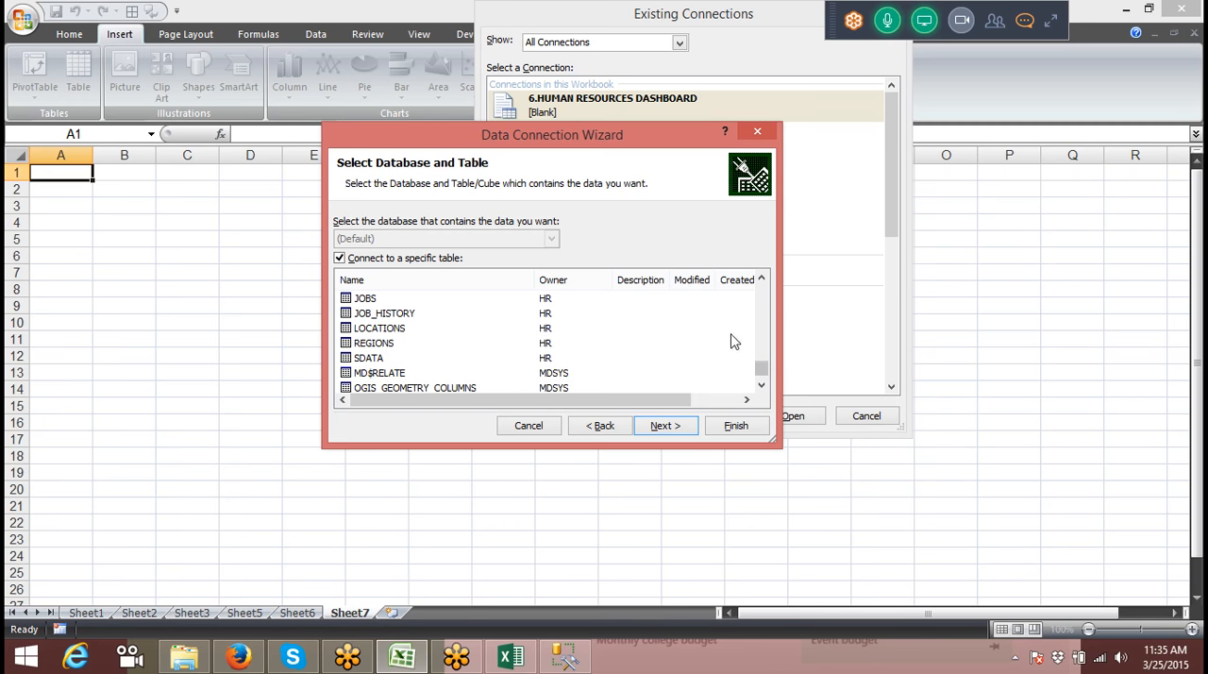
left_click(761, 280)
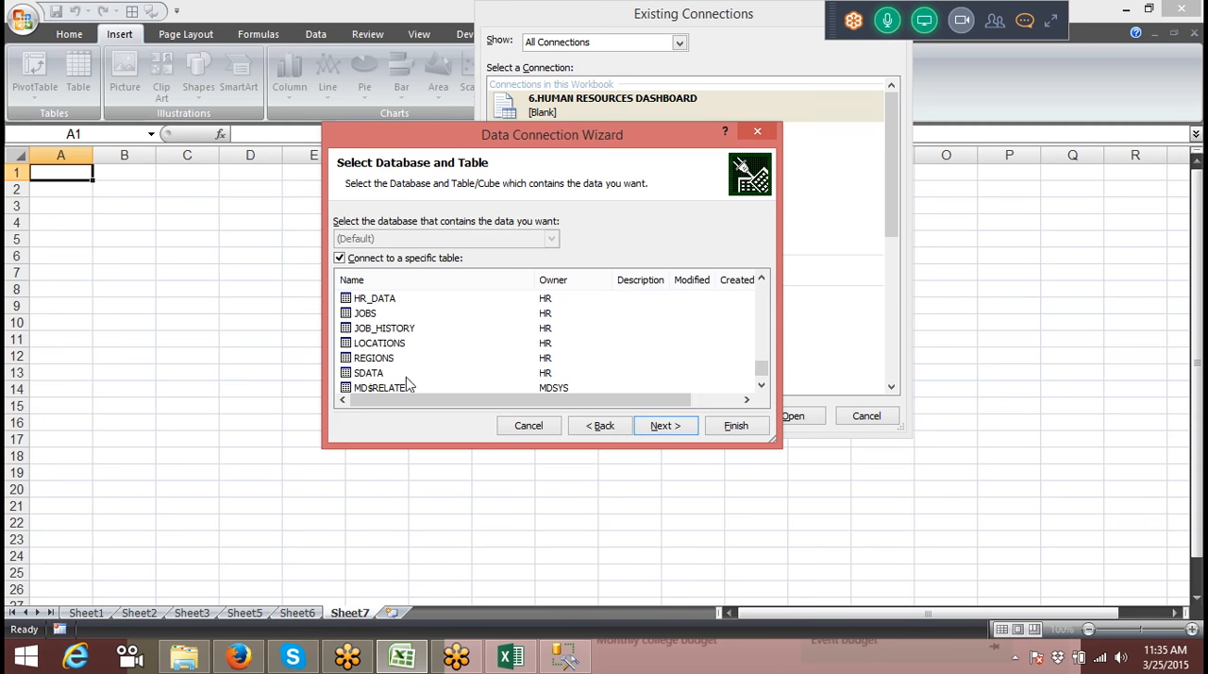
left_click(761, 279)
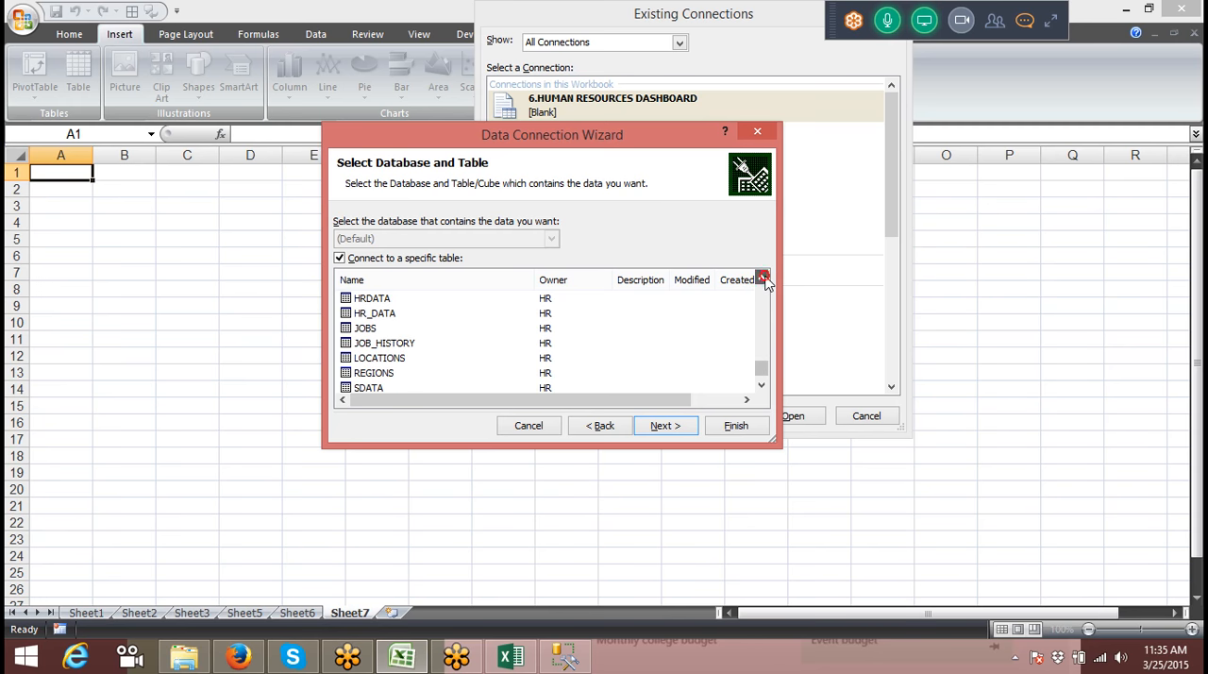
left_click(384, 303)
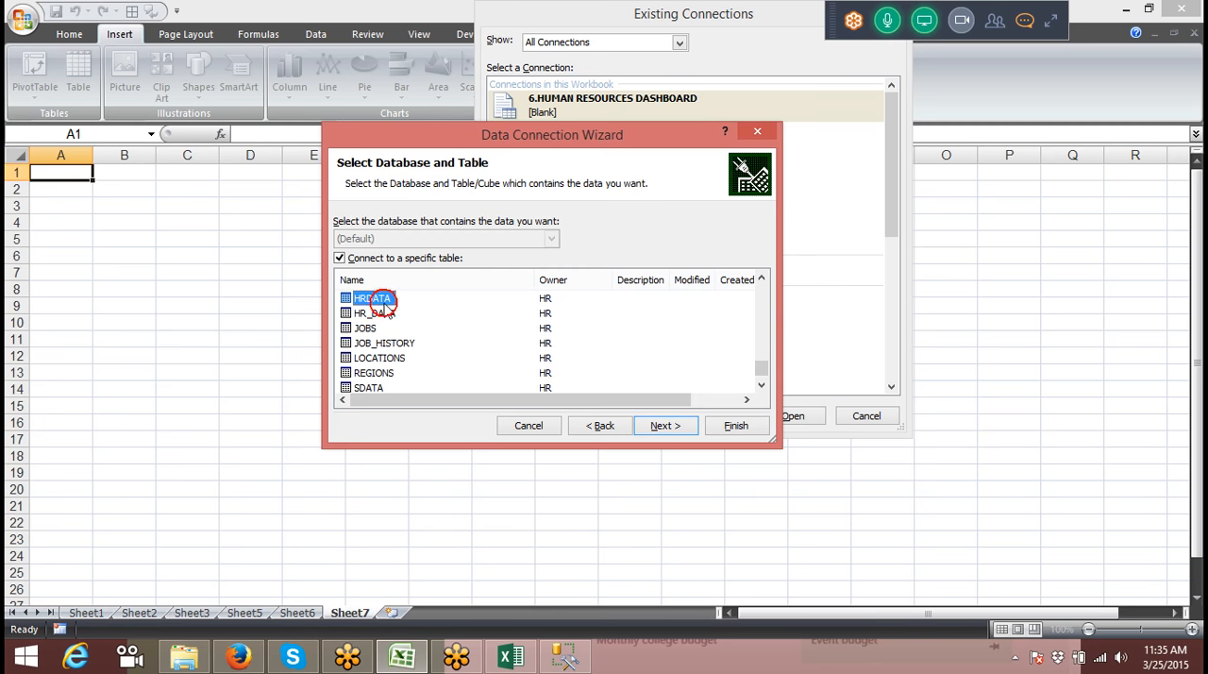
Step: Save the data connection file as XE (Default) HRDATA.odc, replacing the existing file
left_click(658, 425)
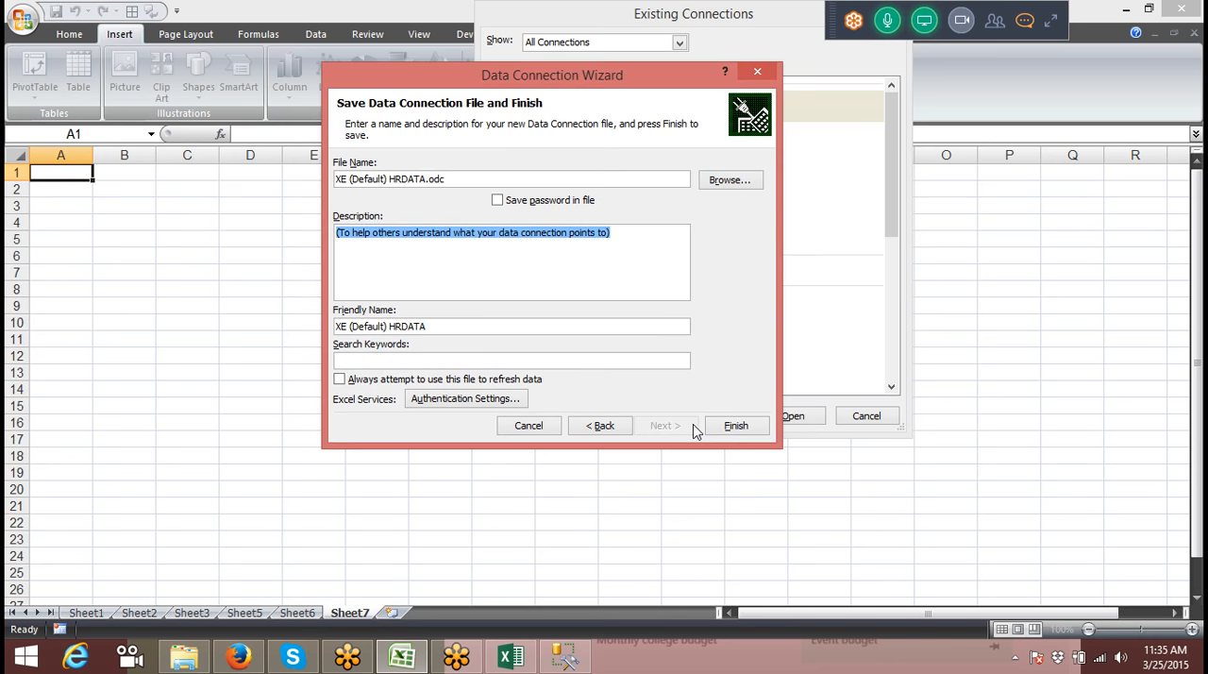
left_click(727, 427)
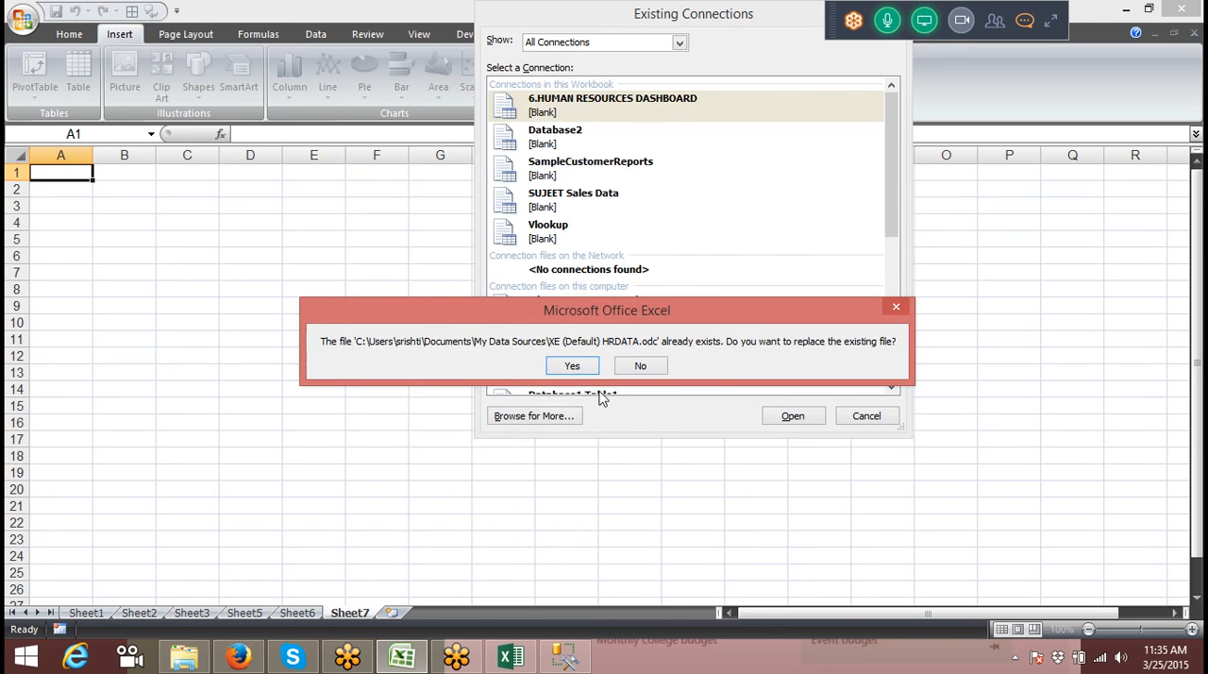
left_click(572, 367)
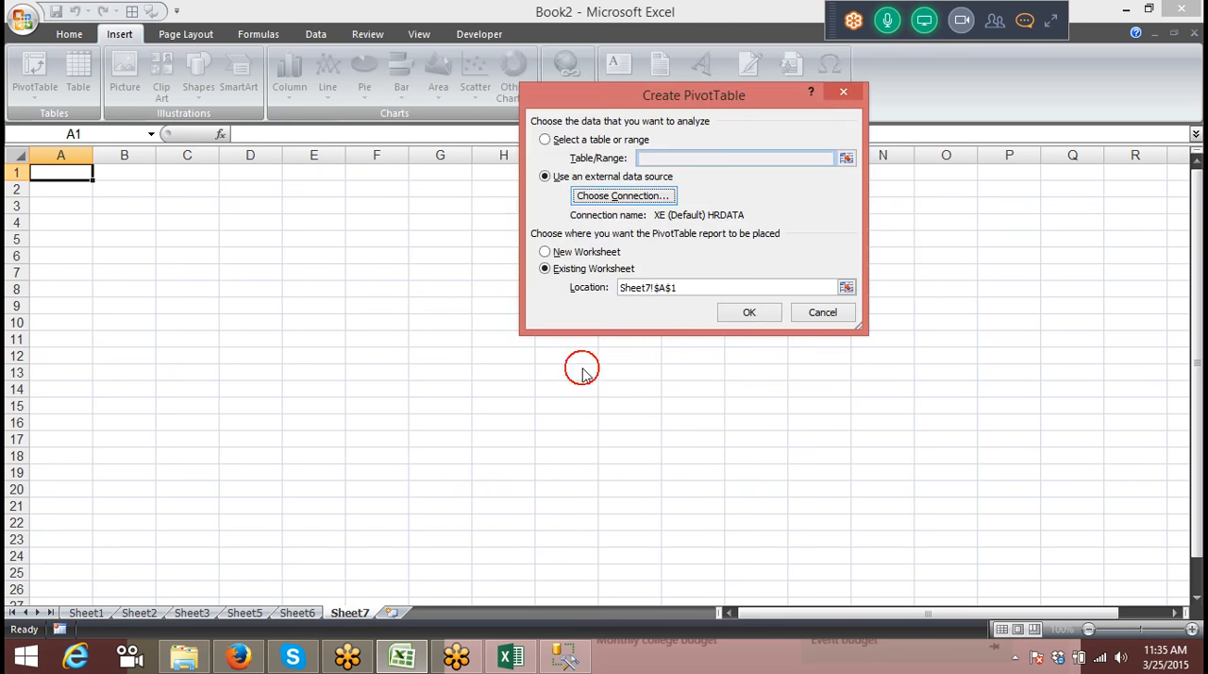
Step: Create the PivotTable at cell A1 of Sheet7 from the HRDATA connection, entering the Oracle account password to log on
left_click(748, 320)
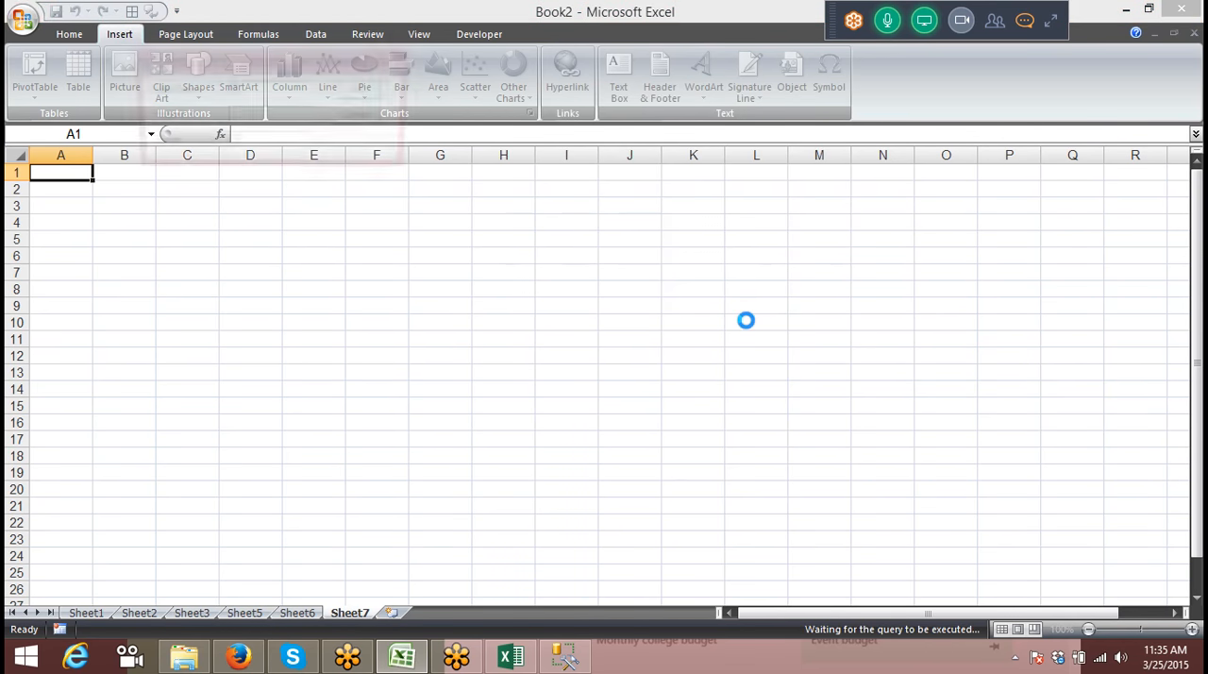
left_click(278, 119)
type("1")
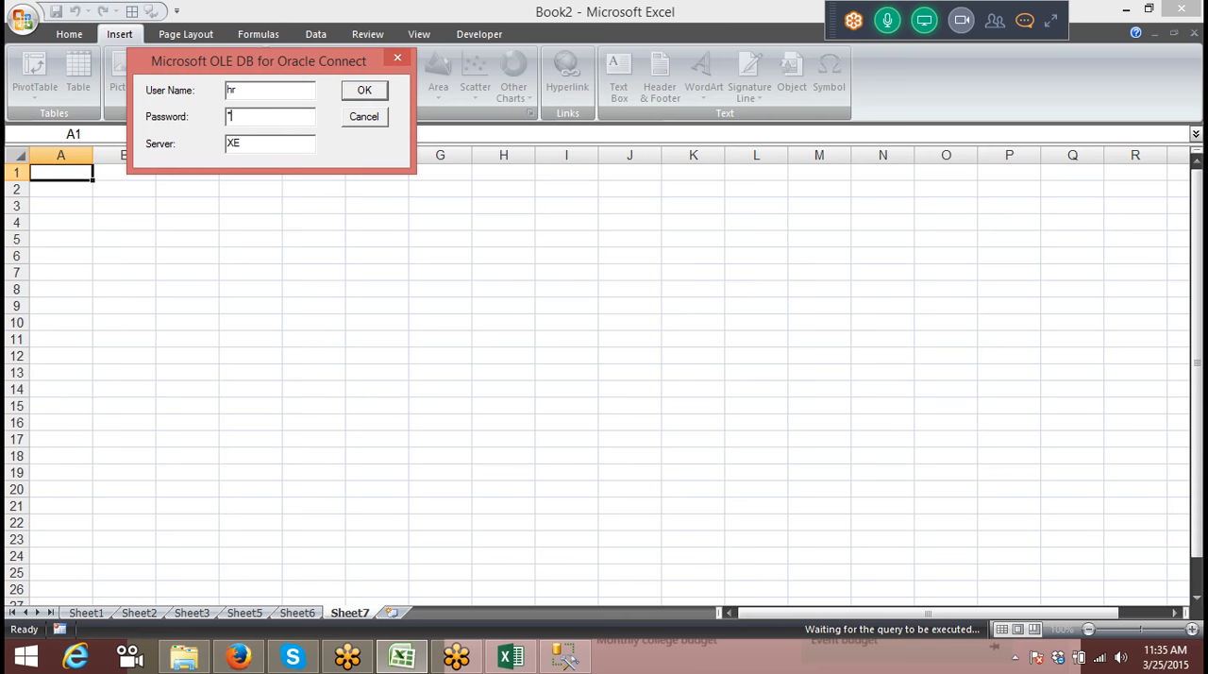
left_click(364, 90)
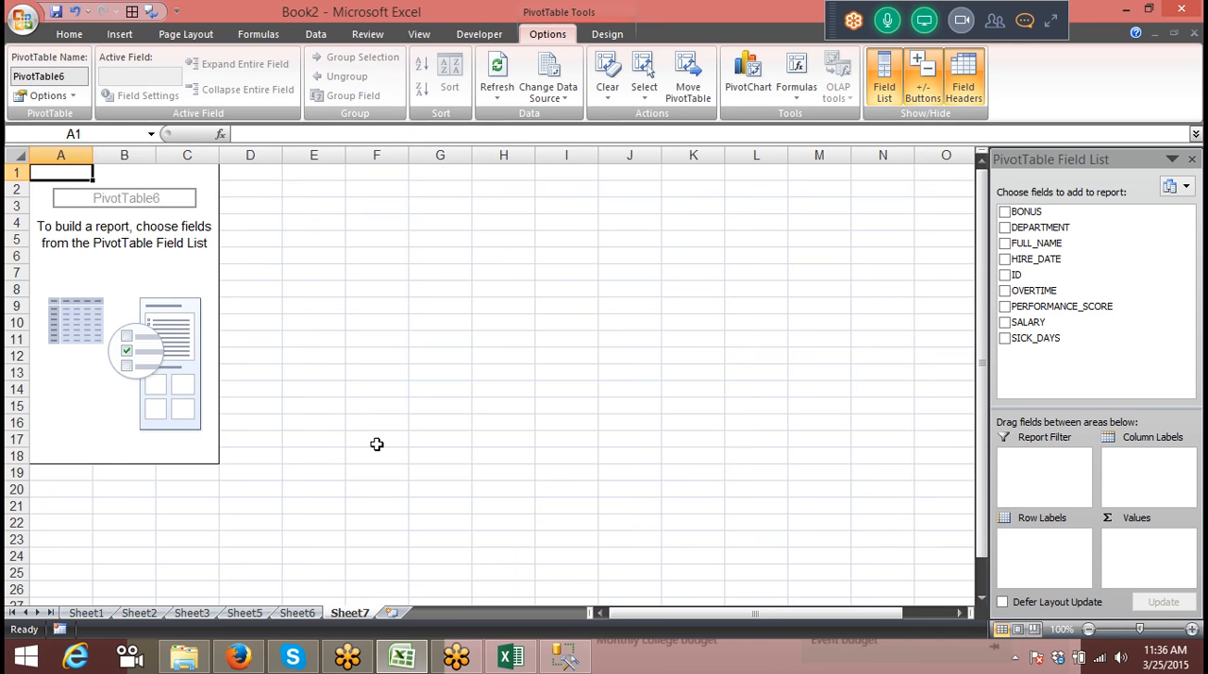
Step: Add a new worksheet after Sheet7 and start a PivotTable at its cell A1
left_click(392, 612)
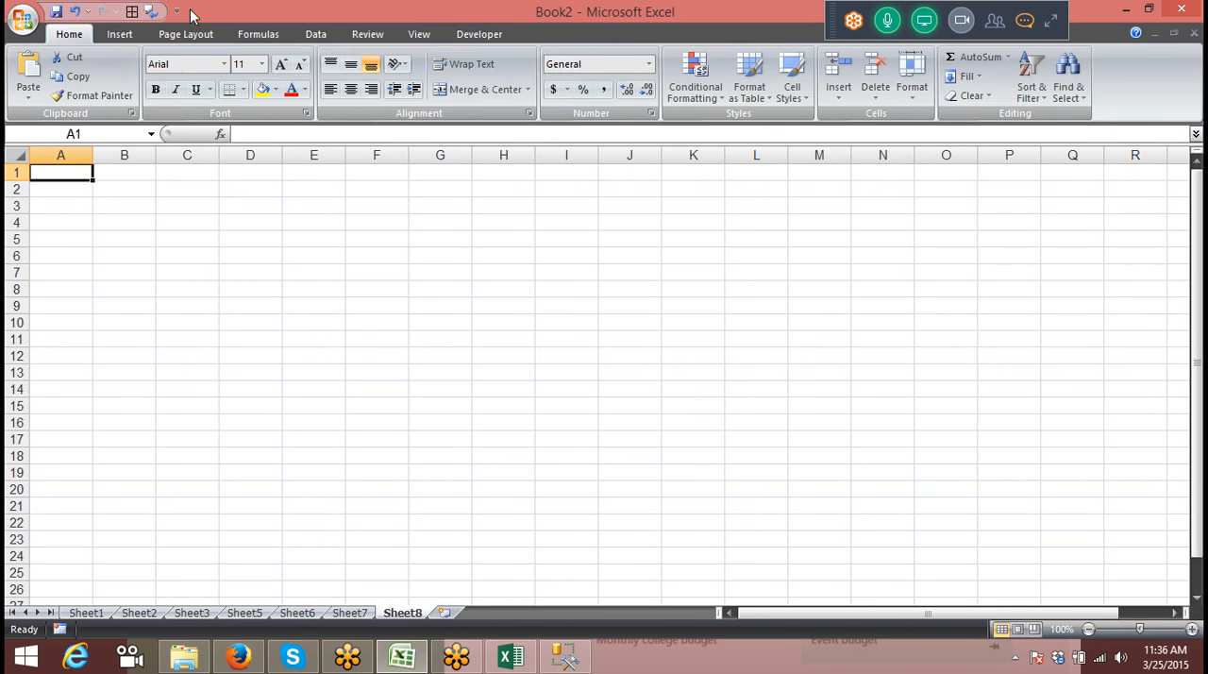
left_click(108, 40)
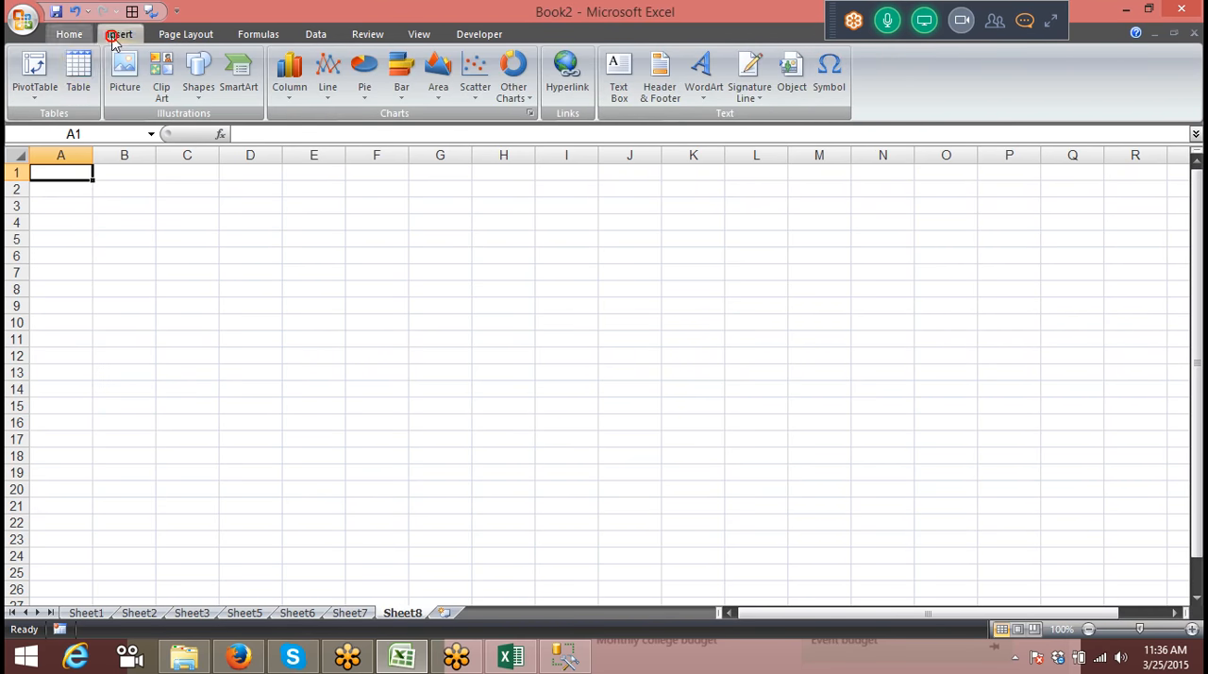
left_click(36, 89)
left_click(55, 118)
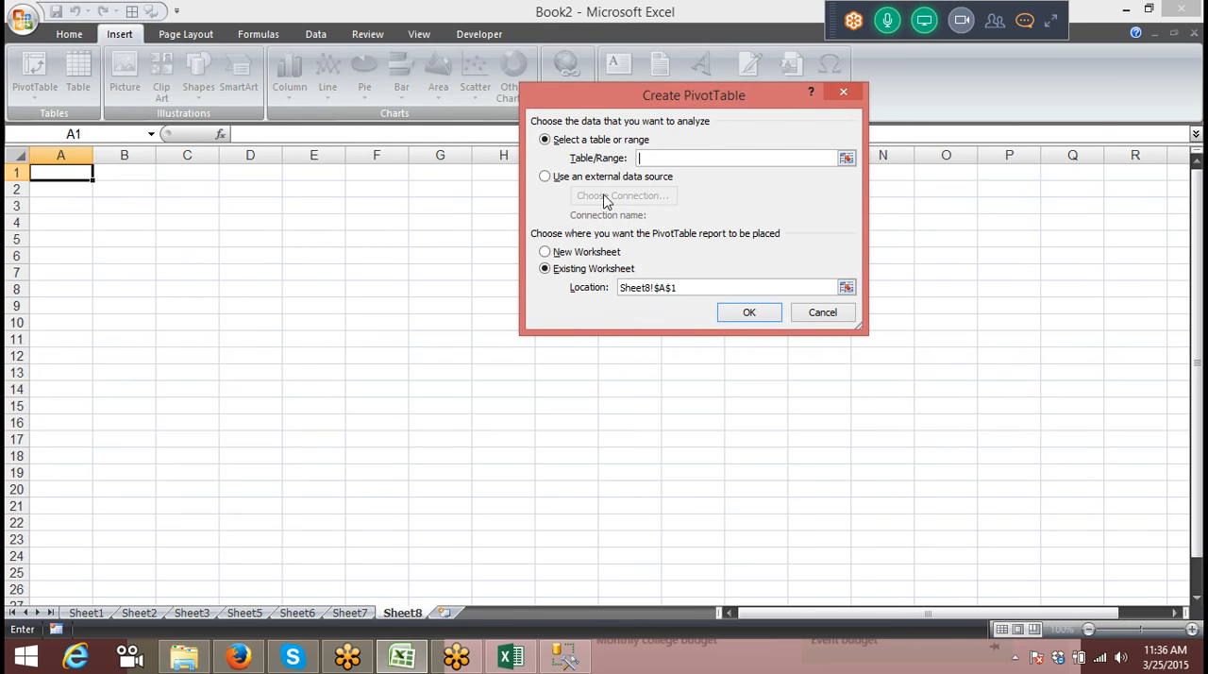
Step: Use an external data source for the PivotTable and begin creating a new data connection
left_click(553, 178)
left_click(588, 195)
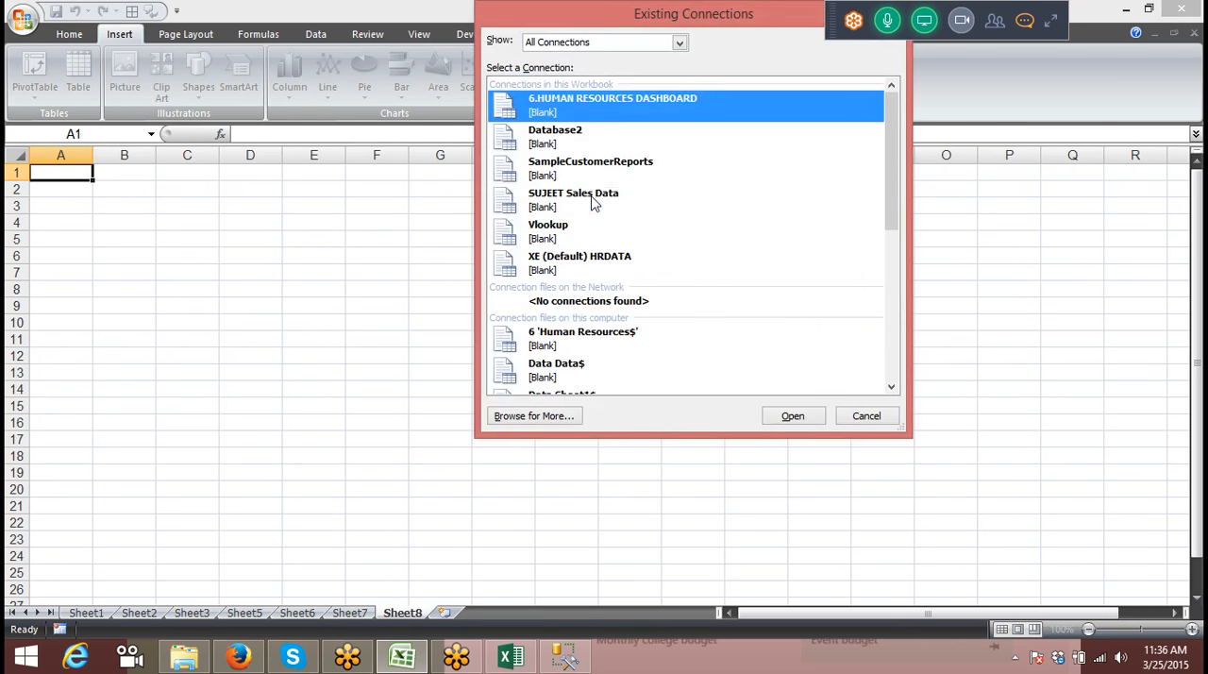
left_click(534, 416)
left_click(534, 365)
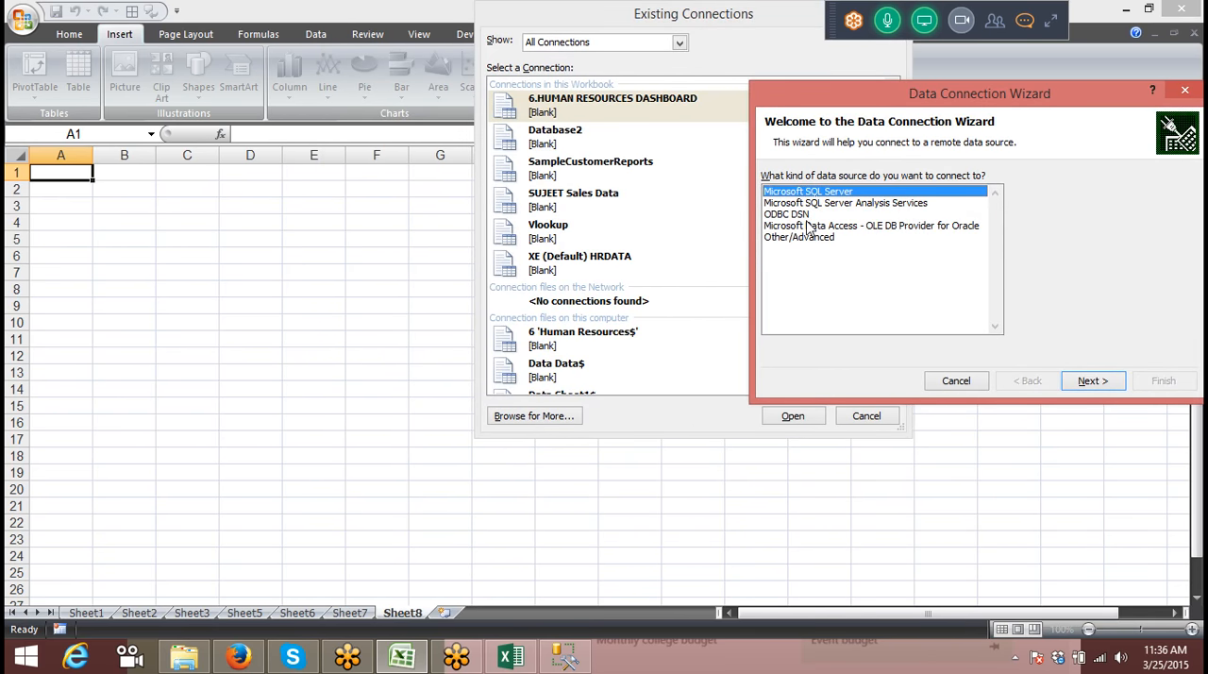
Step: Examine the ODBC DSN connection options and the databases offered for dBASE Files, and return to the data source types
left_click(801, 216)
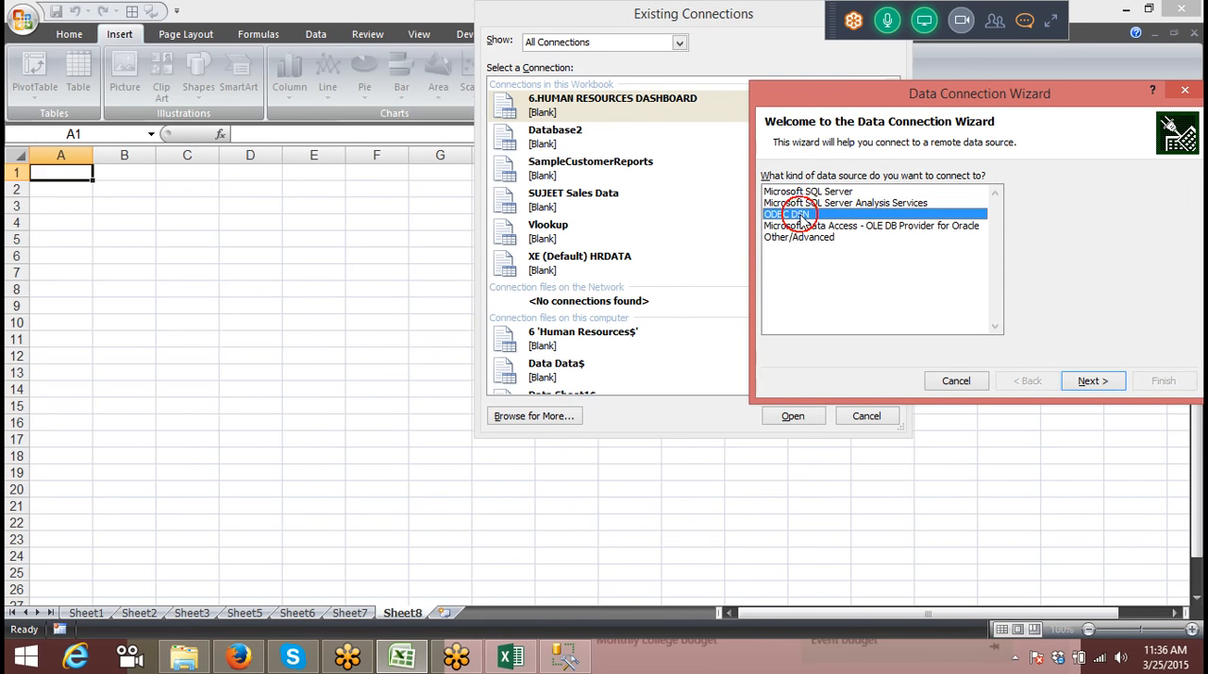
left_click(1092, 381)
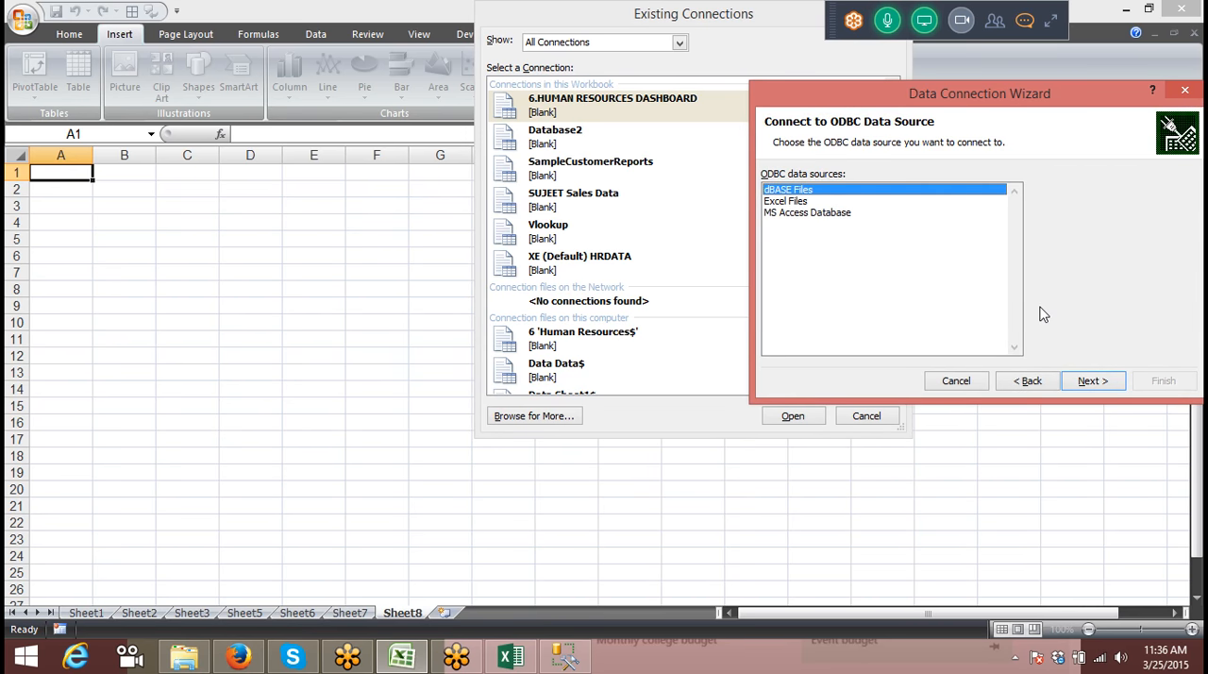
left_click(1092, 381)
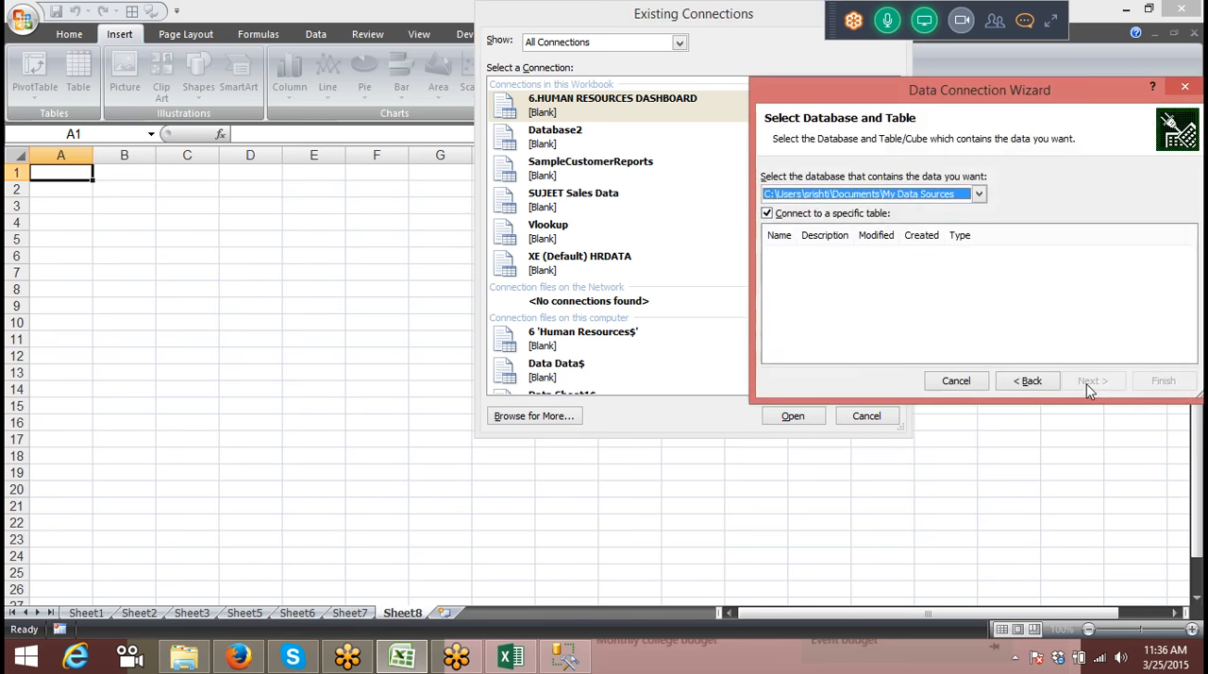
left_click(929, 196)
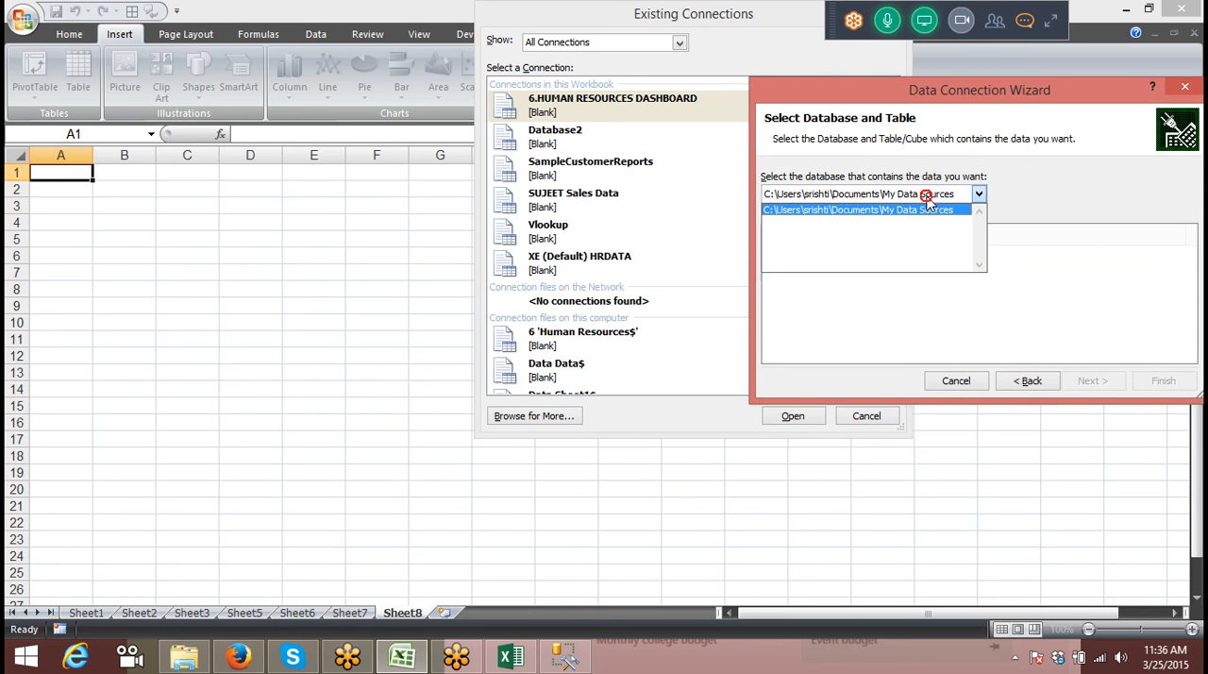
left_click(1052, 176)
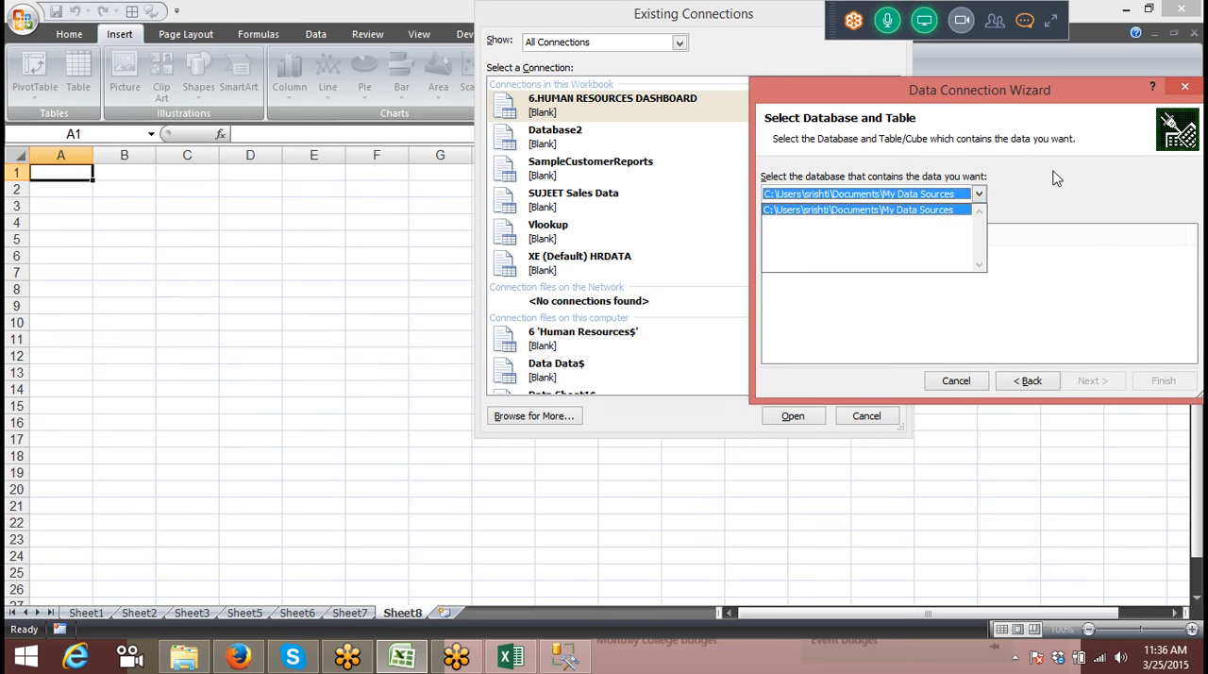
left_click(1030, 387)
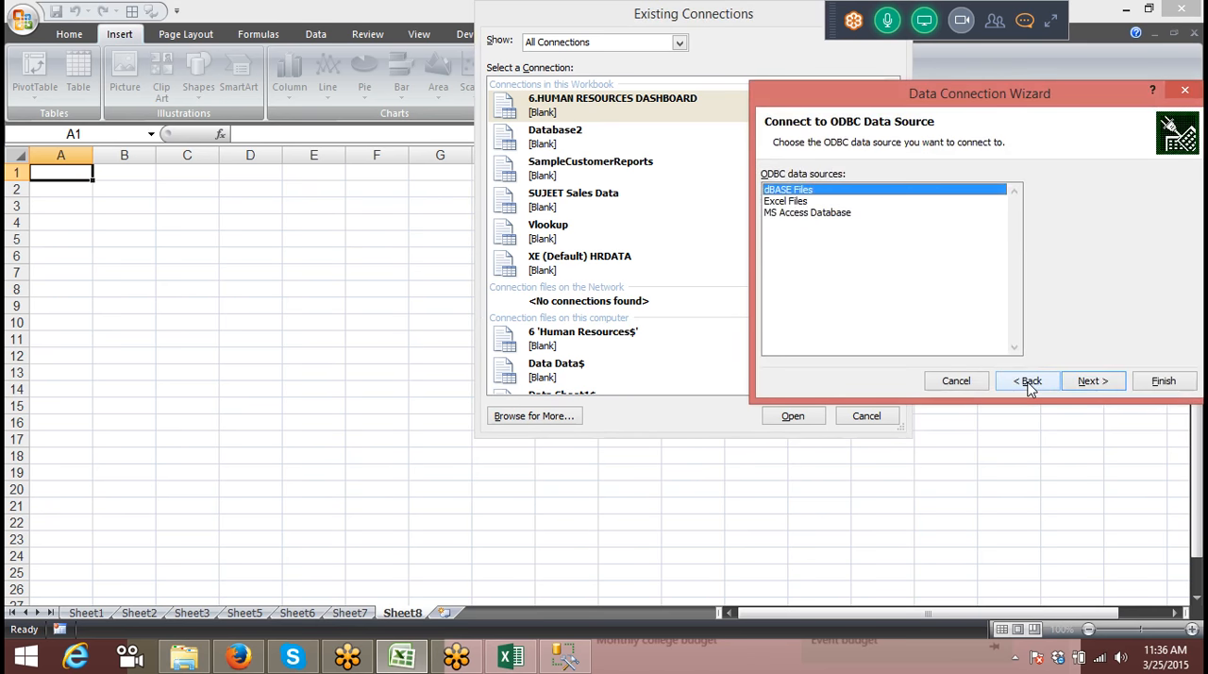
left_click(1029, 382)
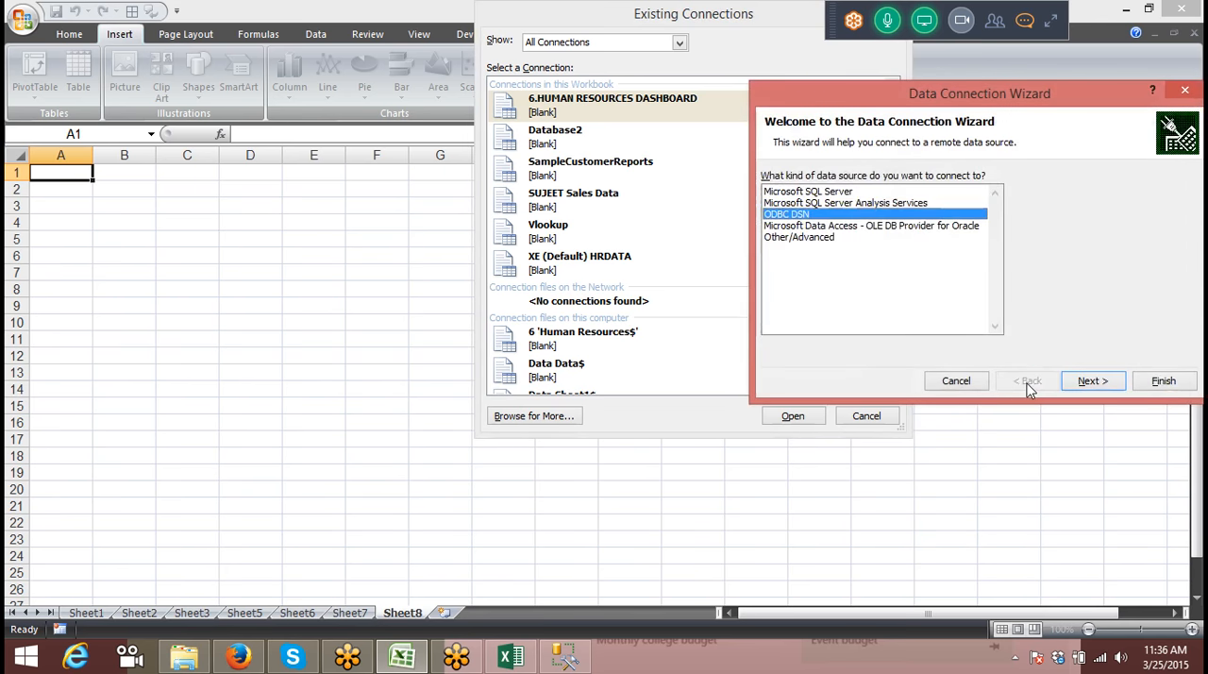
Step: Examine the Other/Advanced data source type, its OLE DB providers, and the connection and advanced settings for ODBC drivers
left_click(865, 203)
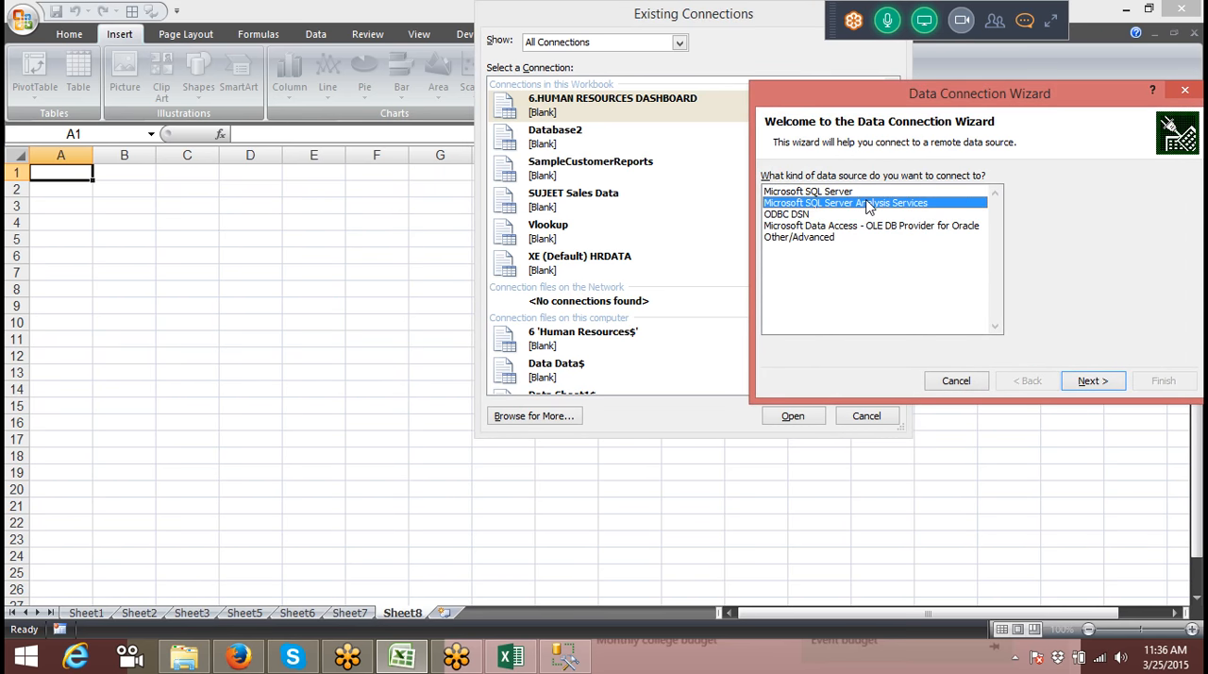
left_click(862, 232)
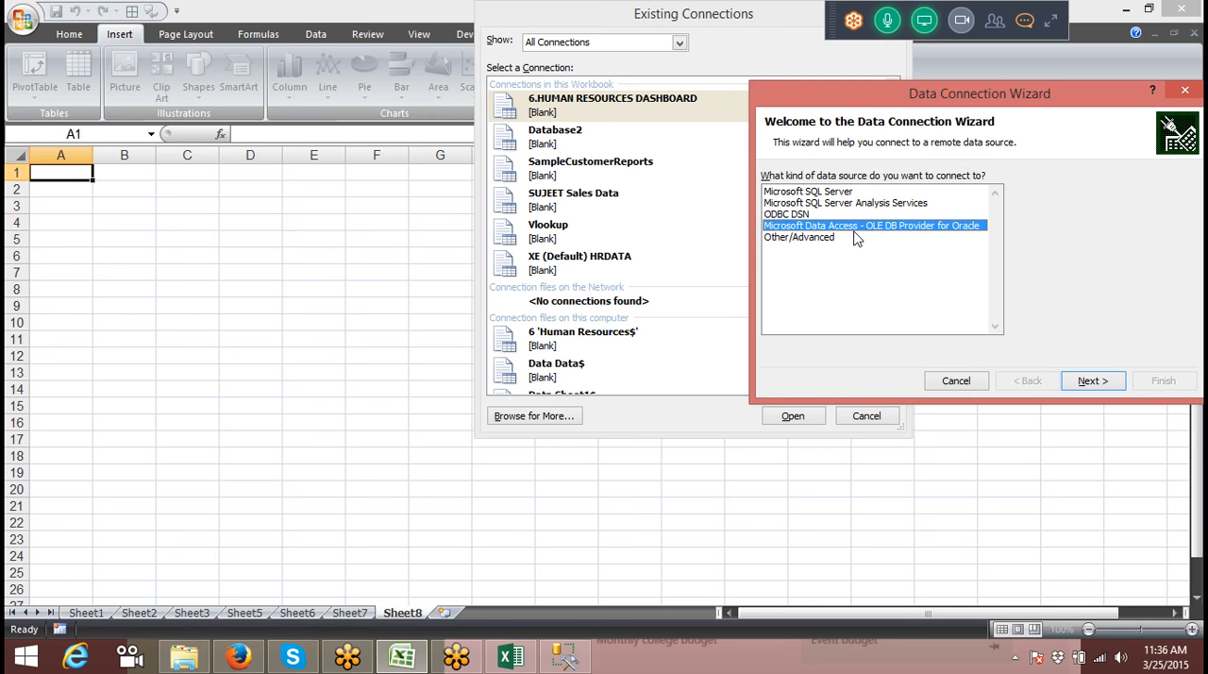
left_click(842, 238)
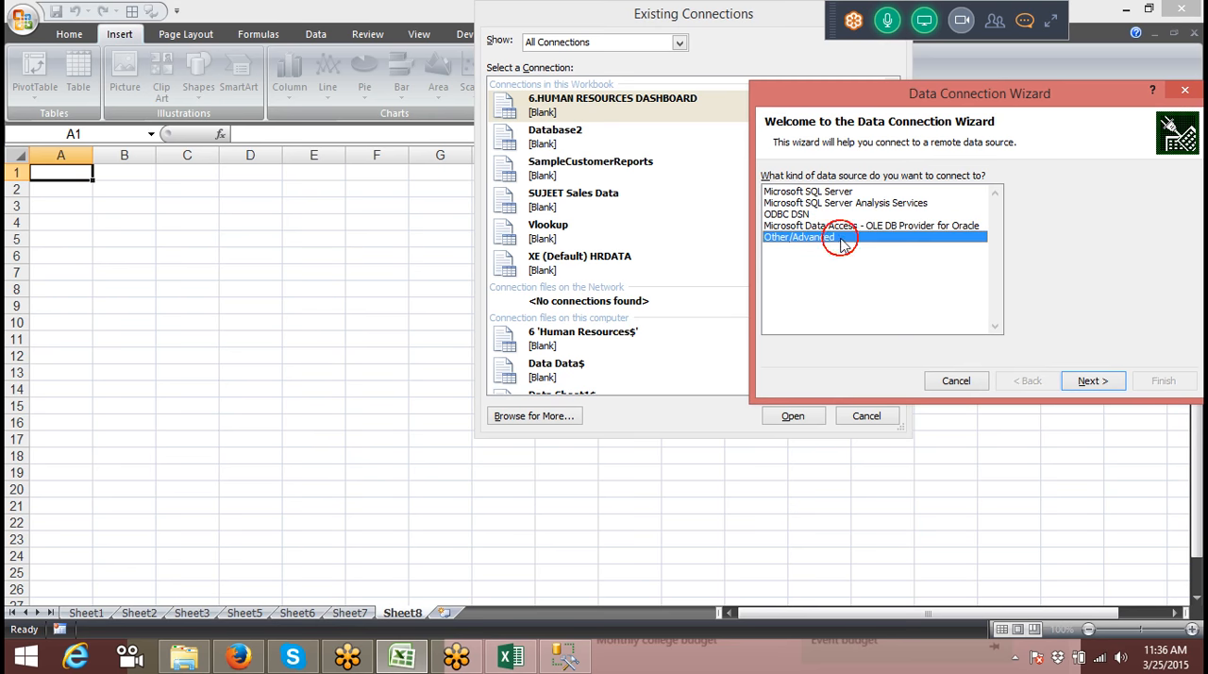
left_click(1076, 381)
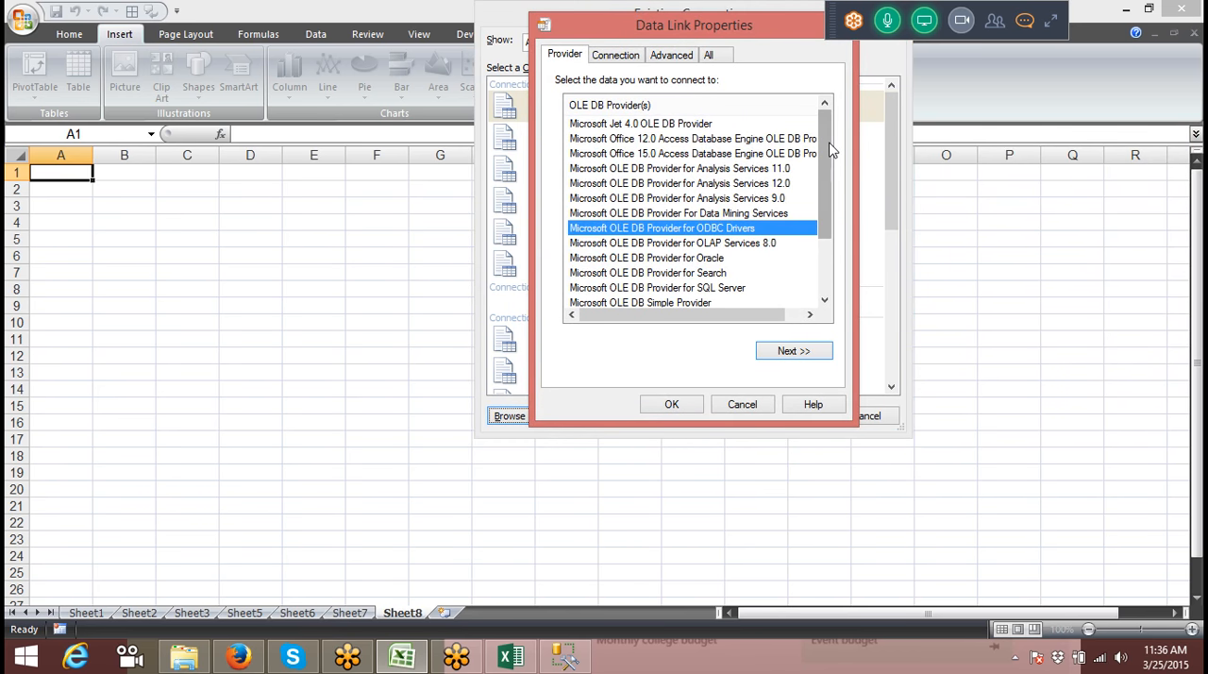
mouse_move(825, 130)
left_mouse_down()
mouse_move(838, 214)
mouse_move(823, 117)
left_mouse_up()
left_click(629, 64)
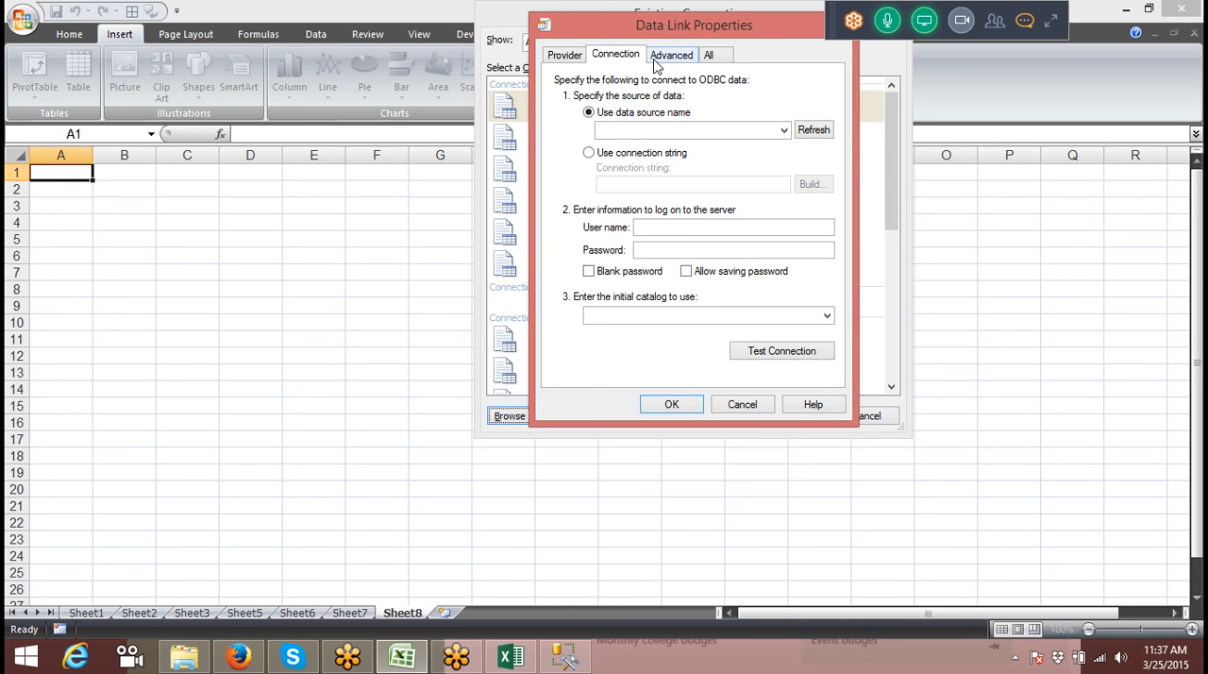
left_click(671, 58)
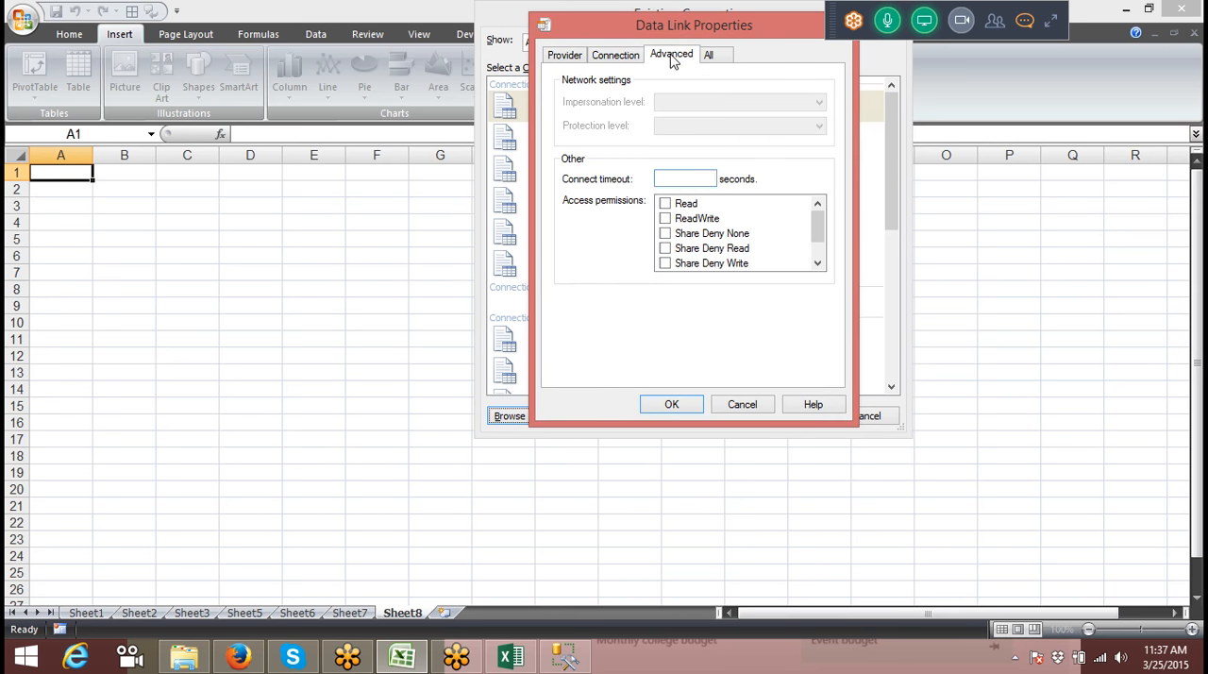
left_click(572, 56)
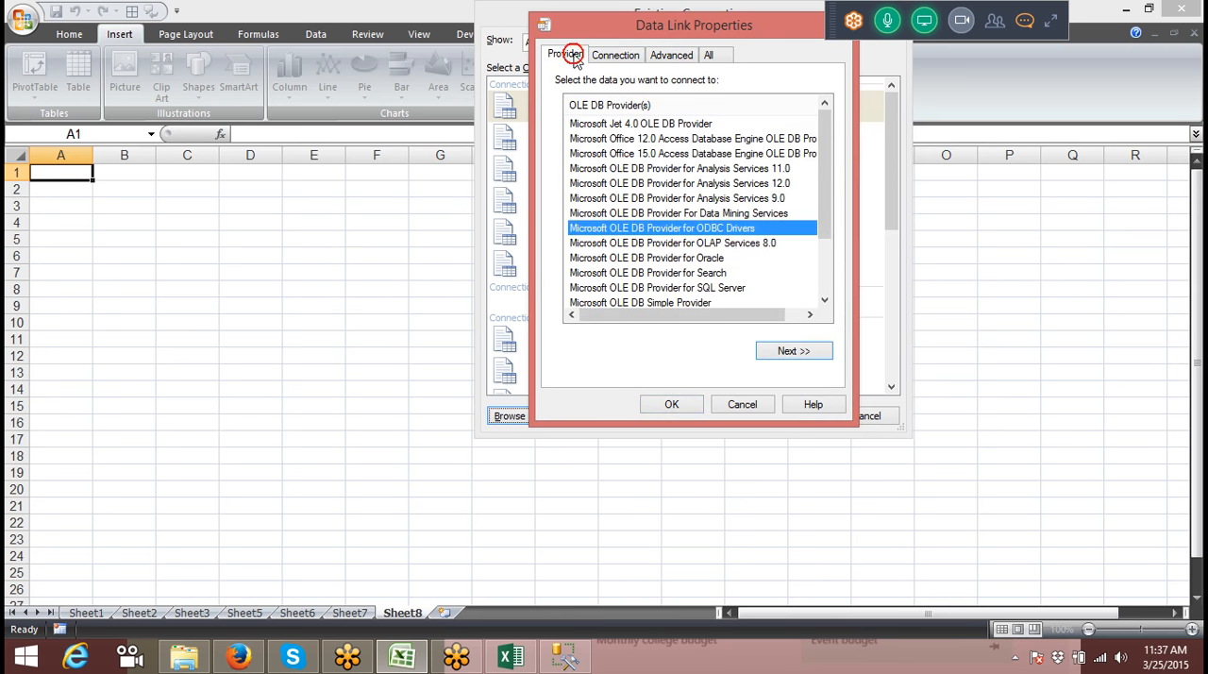
left_click(833, 185)
mouse_move(822, 198)
left_mouse_down()
mouse_move(821, 261)
mouse_move(809, 191)
left_mouse_up()
left_click(821, 262)
Step: View the connection settings of the Microsoft Jet 4.0 OLE DB Provider, and leave the connection setup and PivotTable creation
left_click(682, 124)
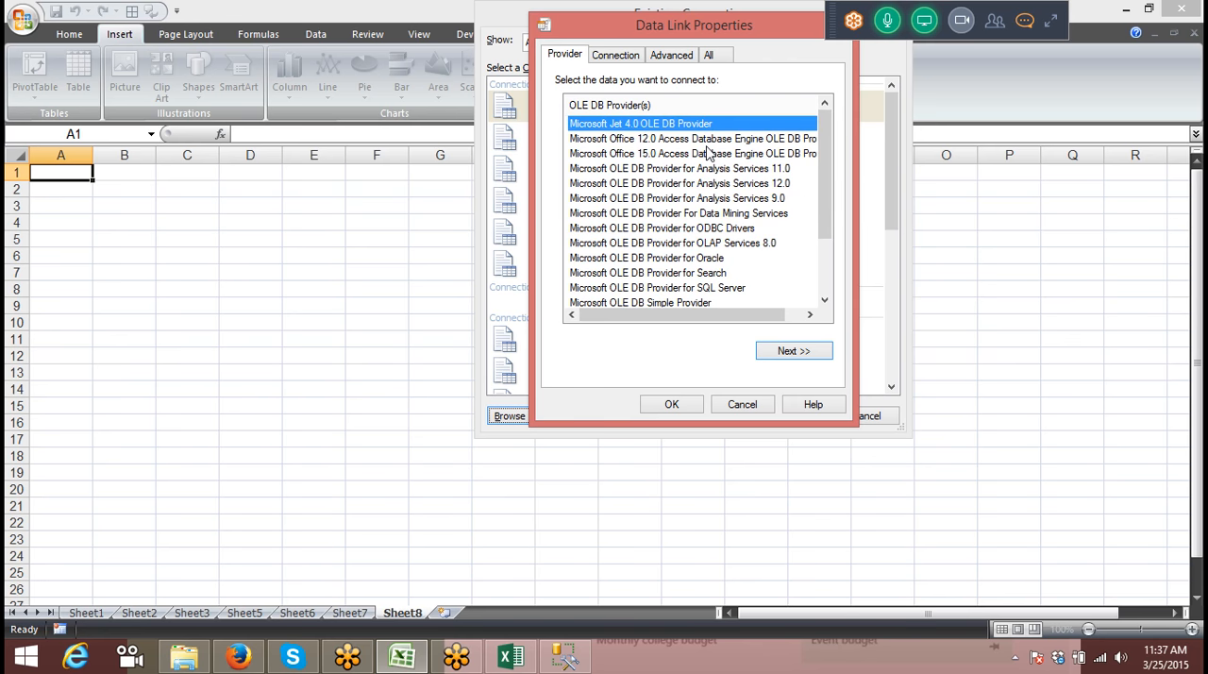
left_click(785, 350)
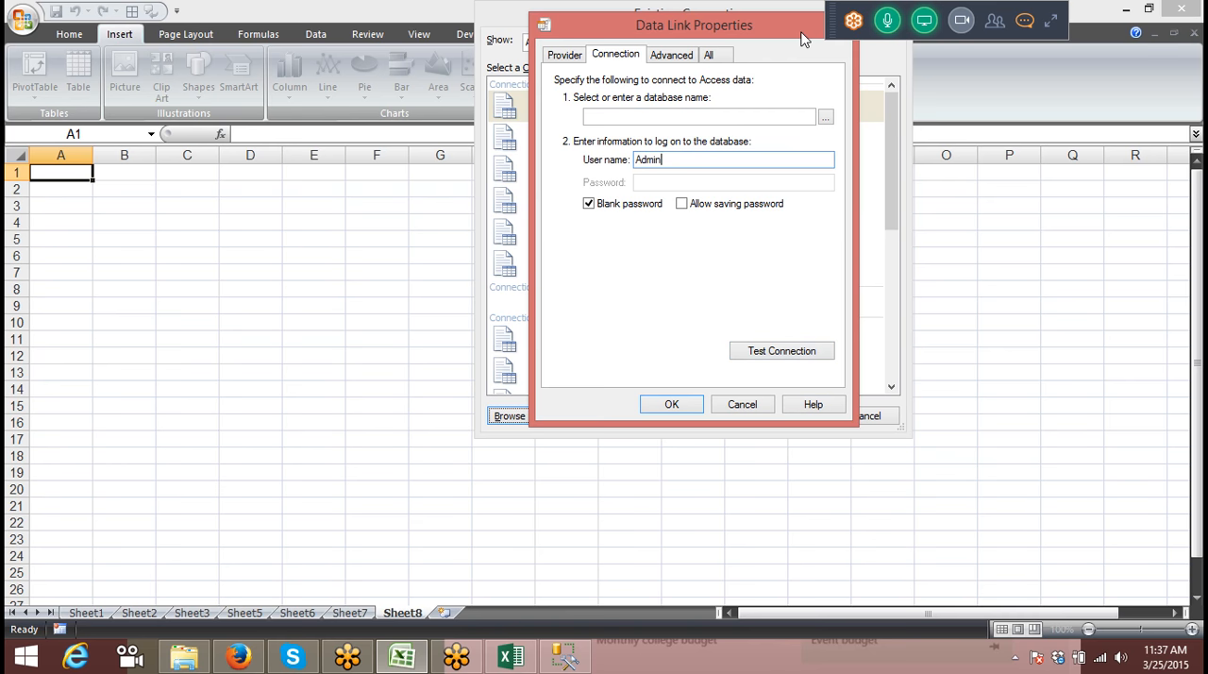
left_click_drag(802, 38, 757, 98)
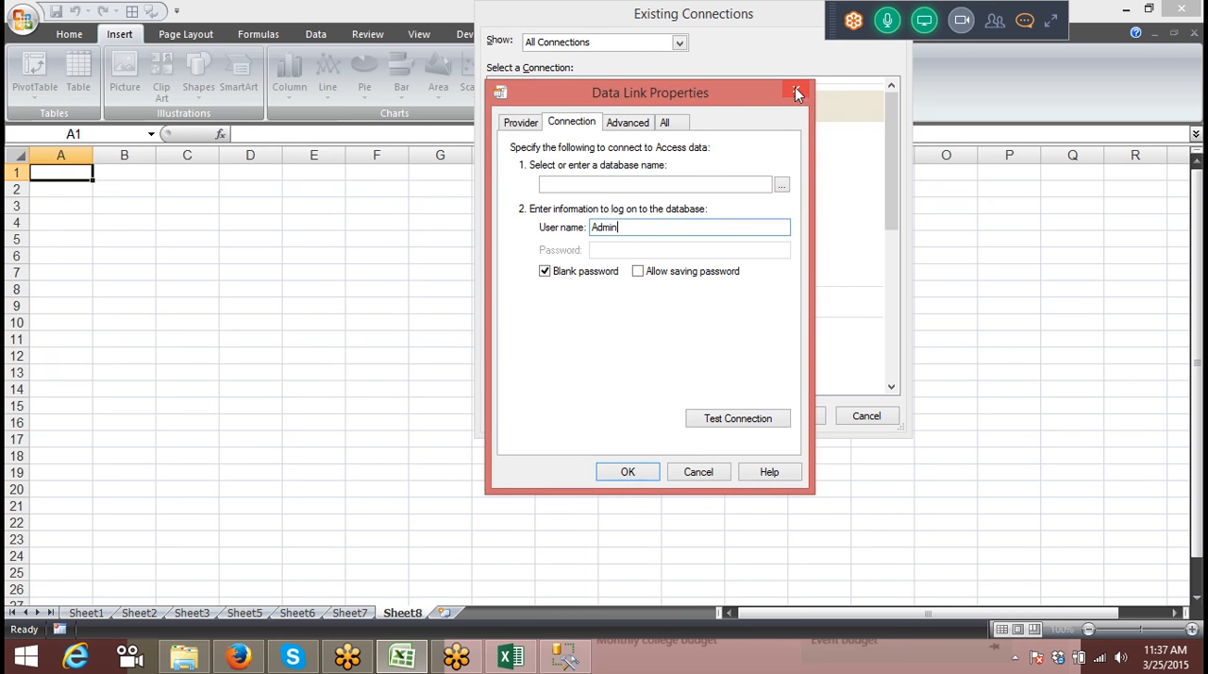
left_click(794, 86)
left_click(972, 382)
left_click(876, 425)
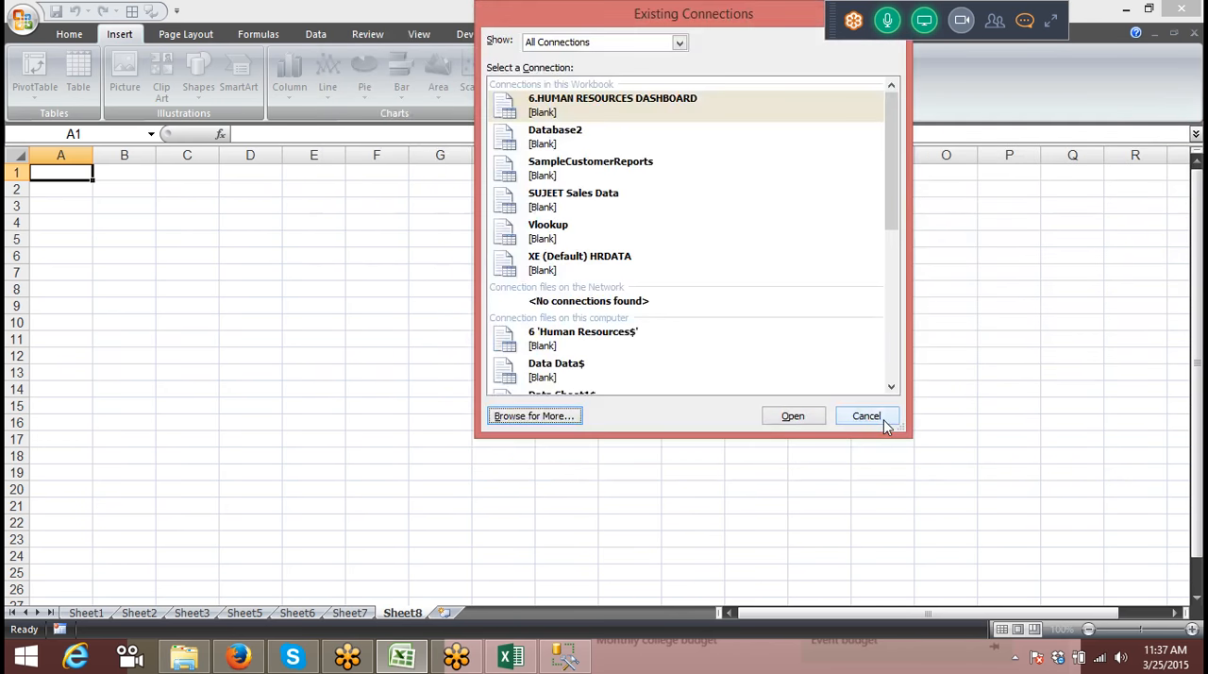
left_click(866, 417)
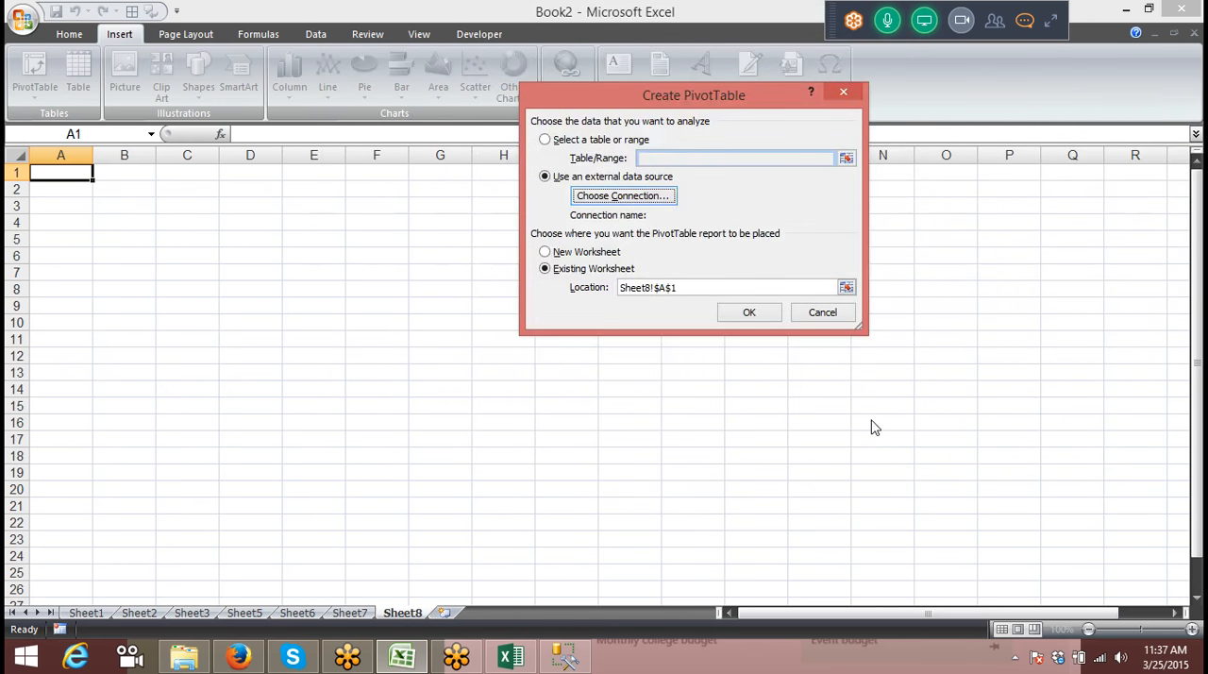
left_click(817, 314)
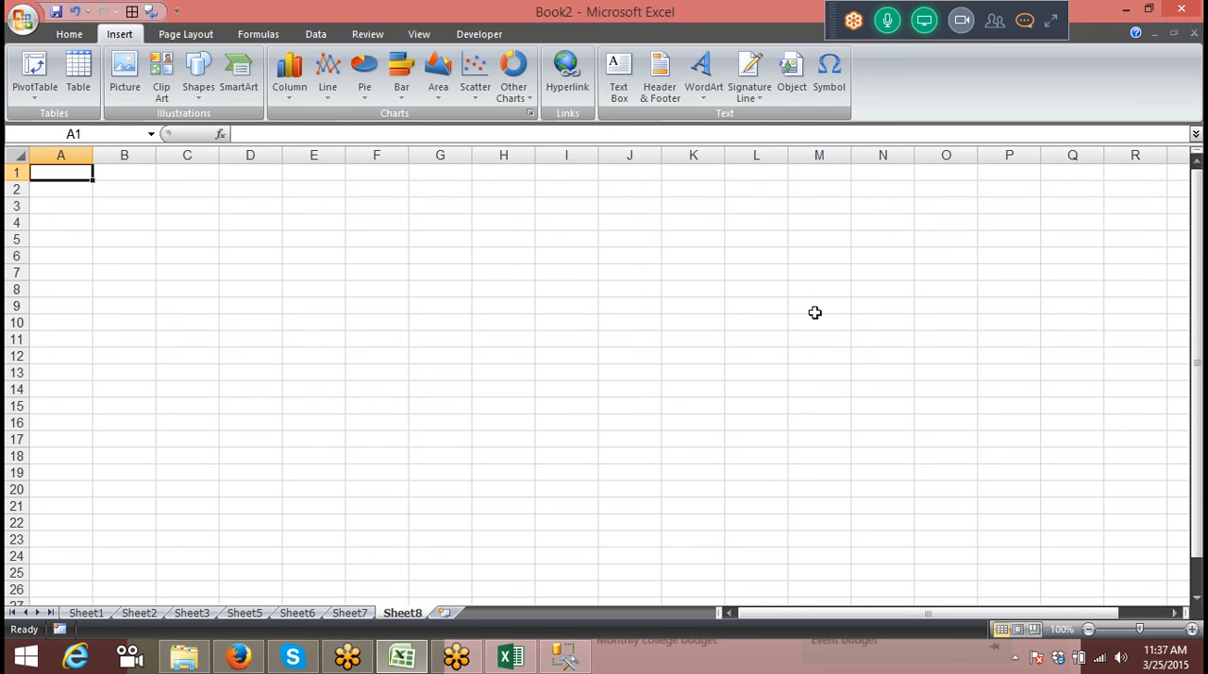
Step: Try to open the recent workbook Vlookup
left_click(403, 657)
left_click(403, 656)
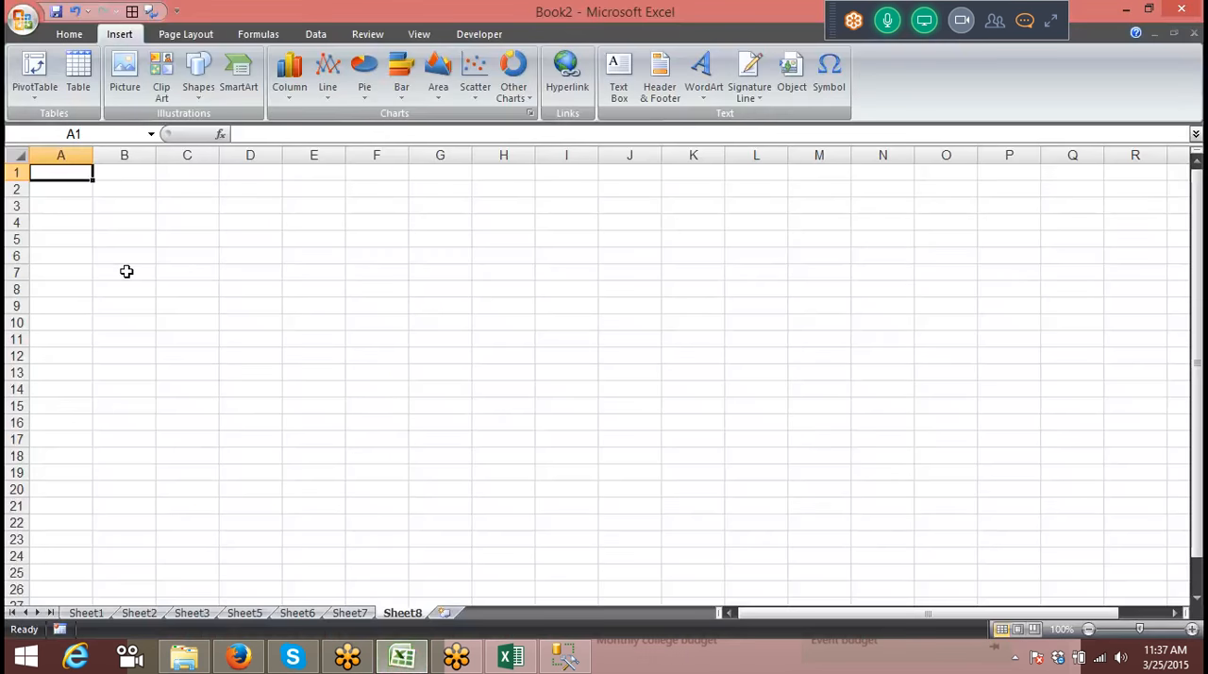
left_click(22, 19)
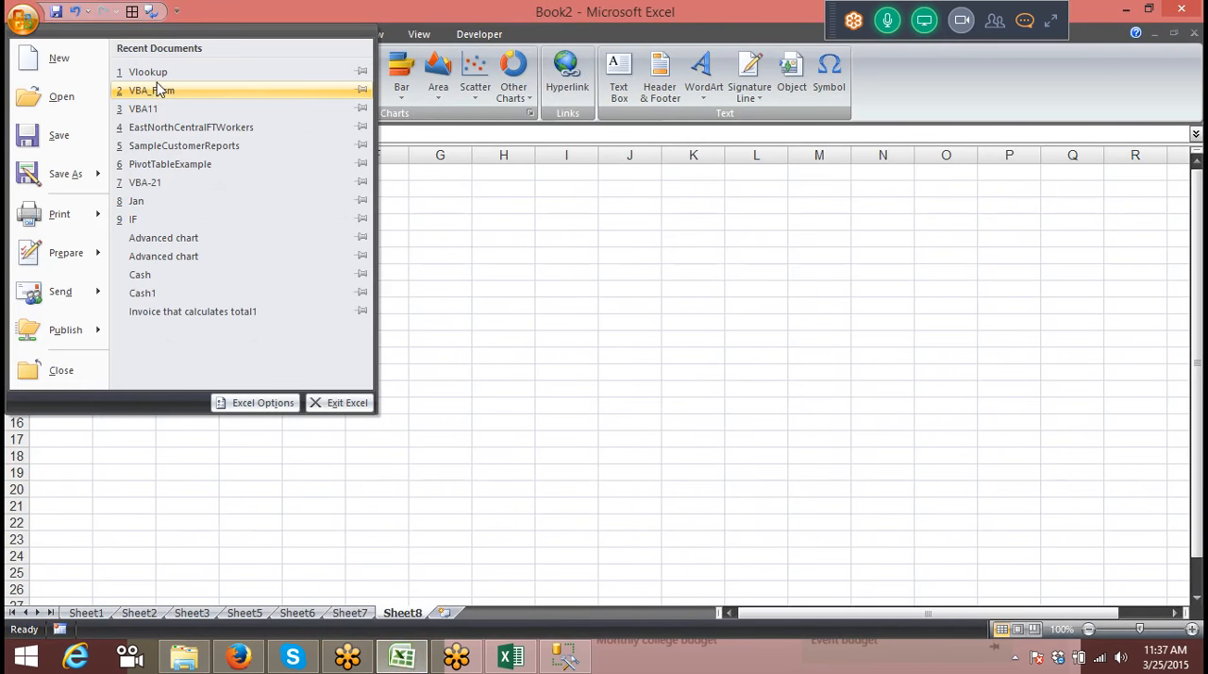
left_click(163, 74)
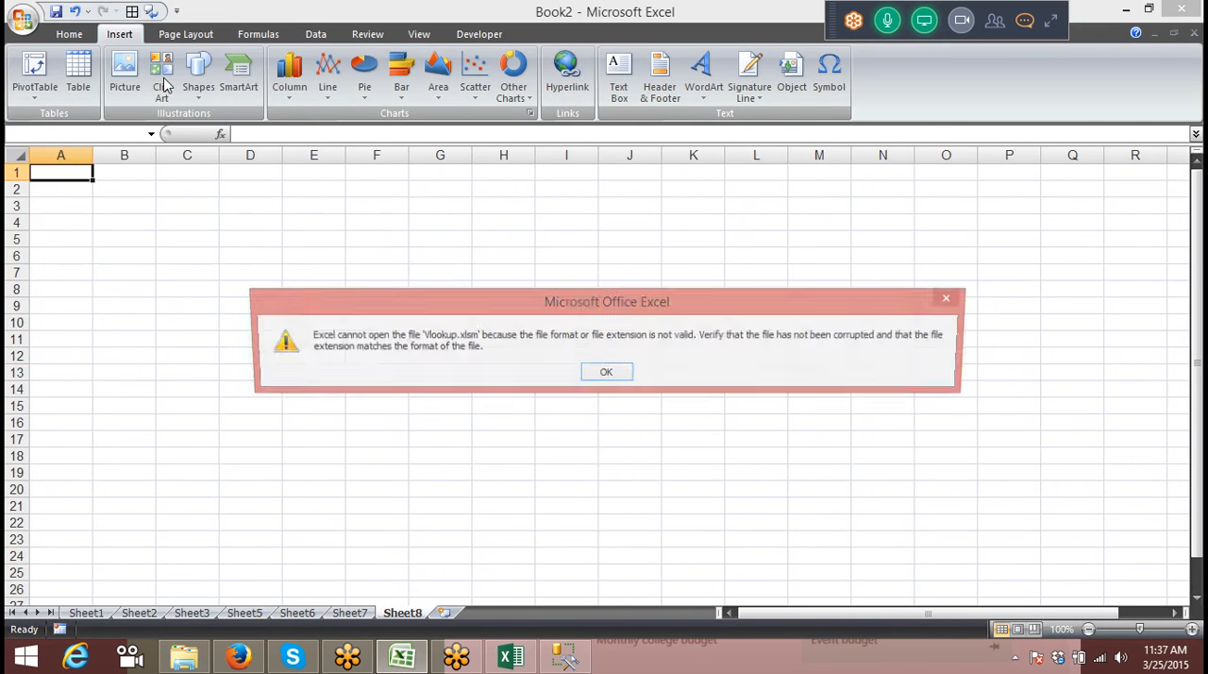
left_click(953, 299)
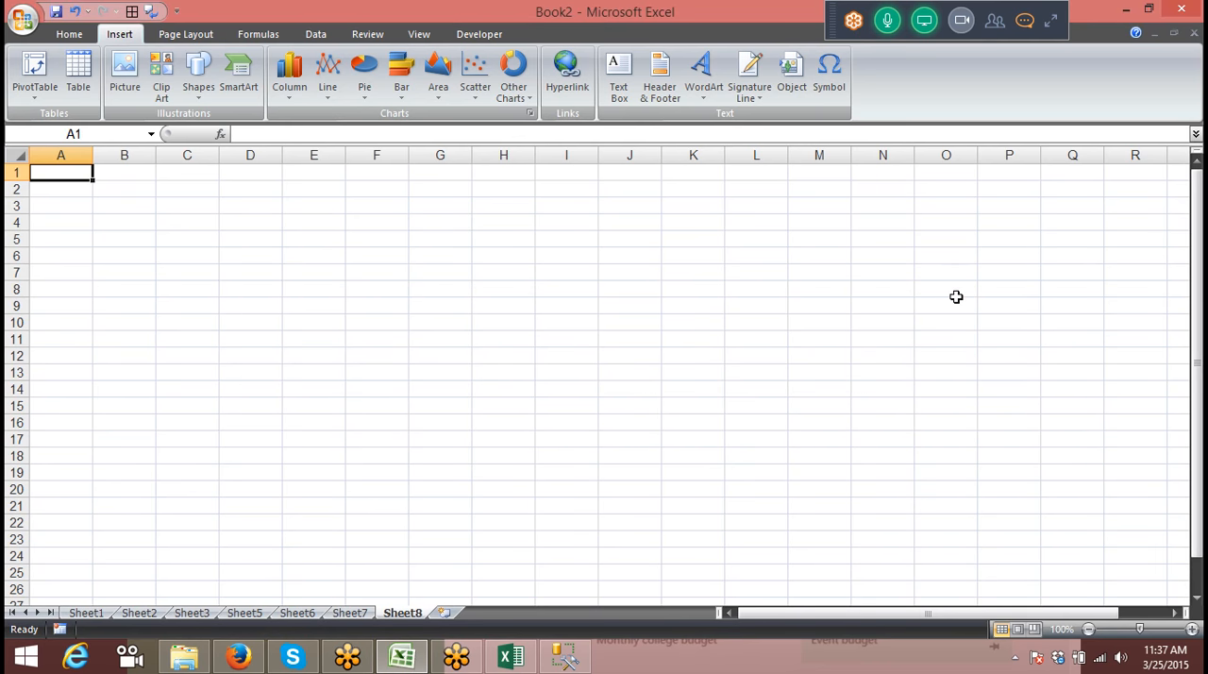
Step: Create a new blank workbook and enter the headers Name in A1 and Jan in B1 of Sheet1
key("ctrl+n")
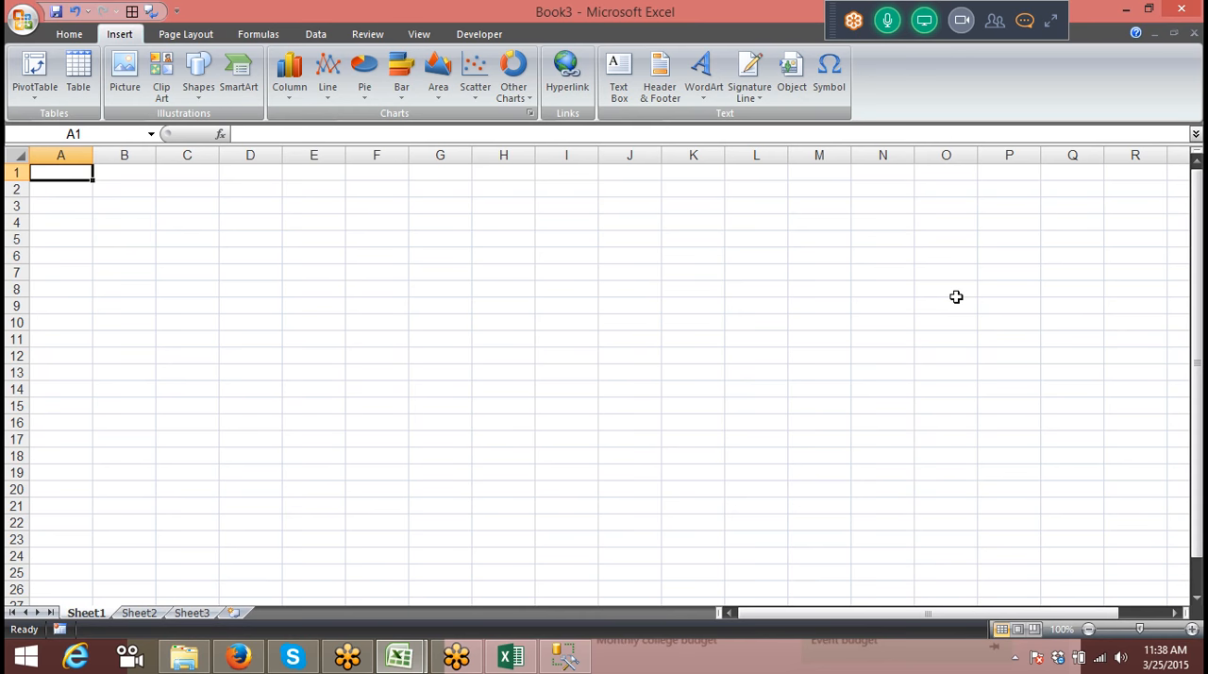
type("Name")
key("Tab")
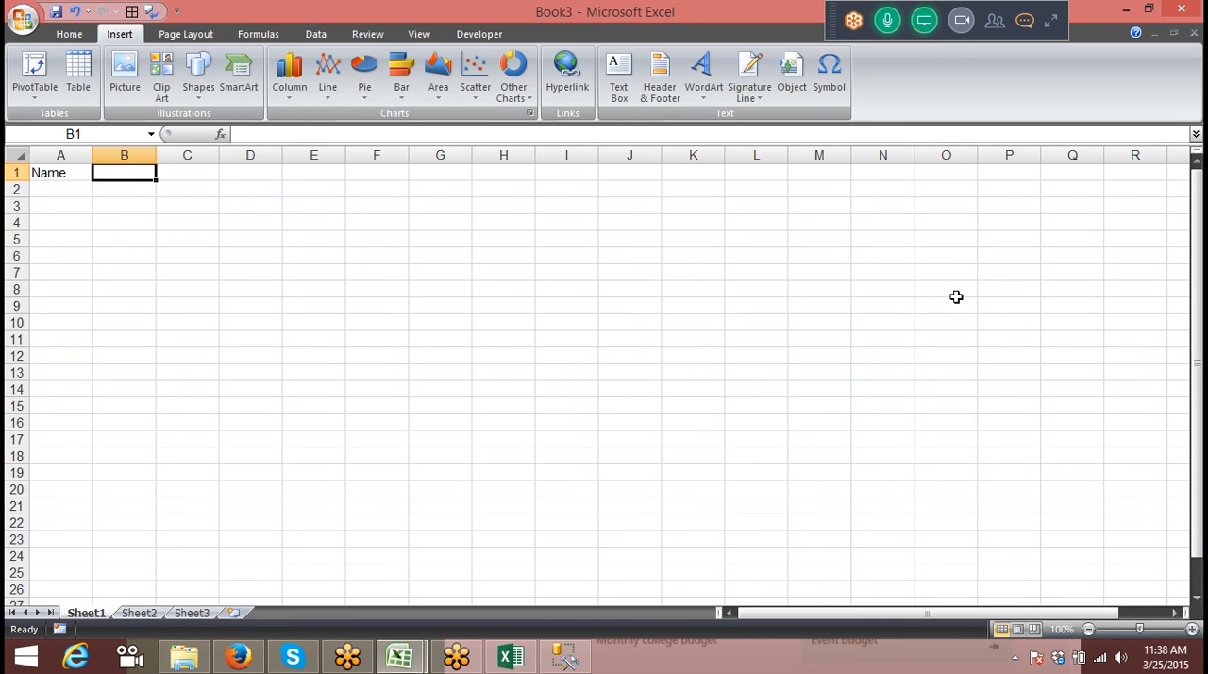
type("Jan")
key("Return")
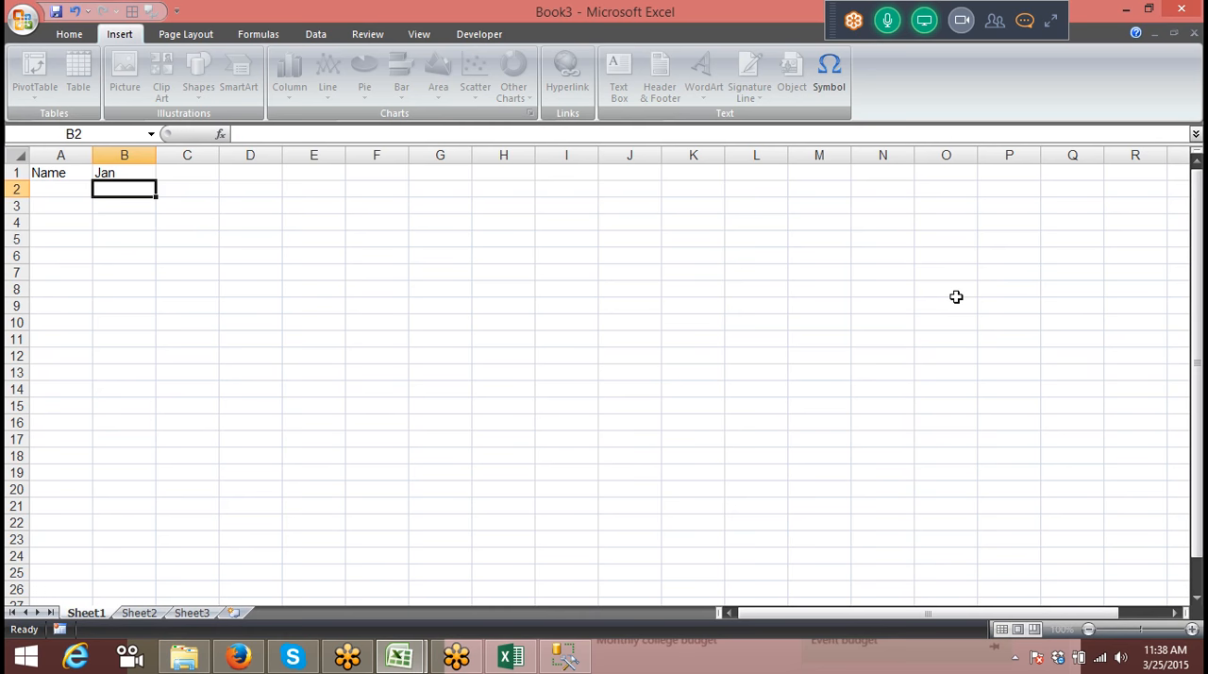
Step: Enter the first person's name in A2 and autofill the custom name list down to A25
type("Ja")
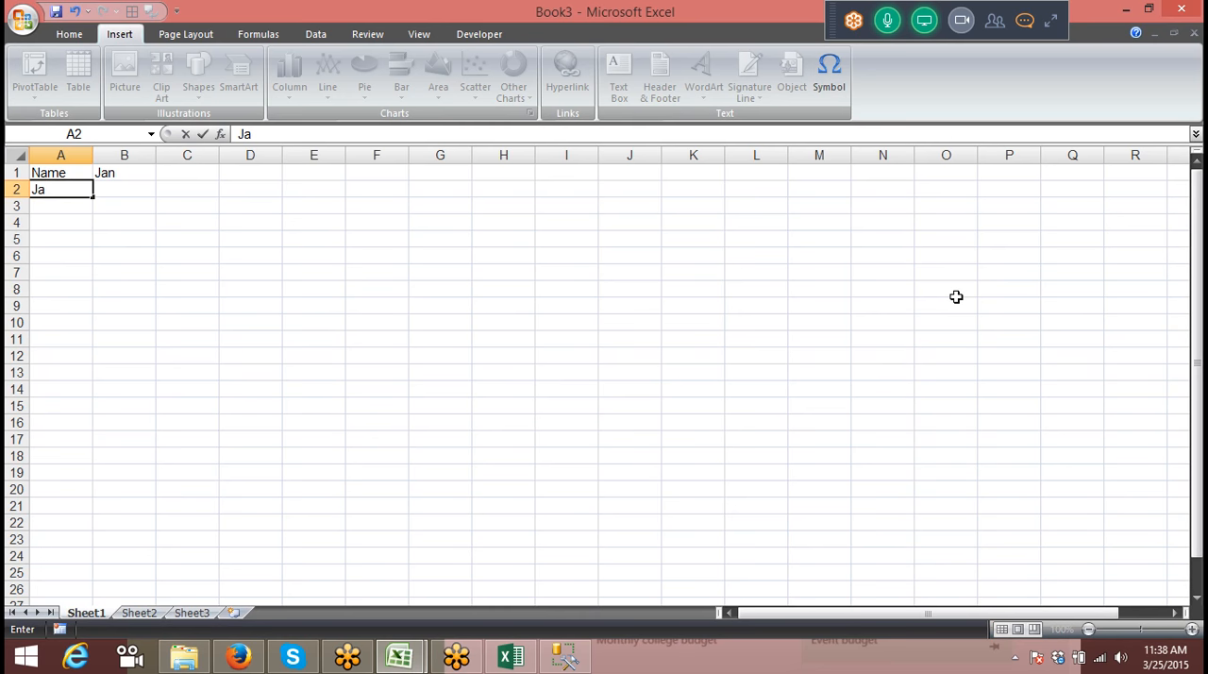
key("BackSpace")
key("BackSpace")
key("BackSpace")
key("BackSpace")
key("BackSpace")
type("Ra")
key("Return")
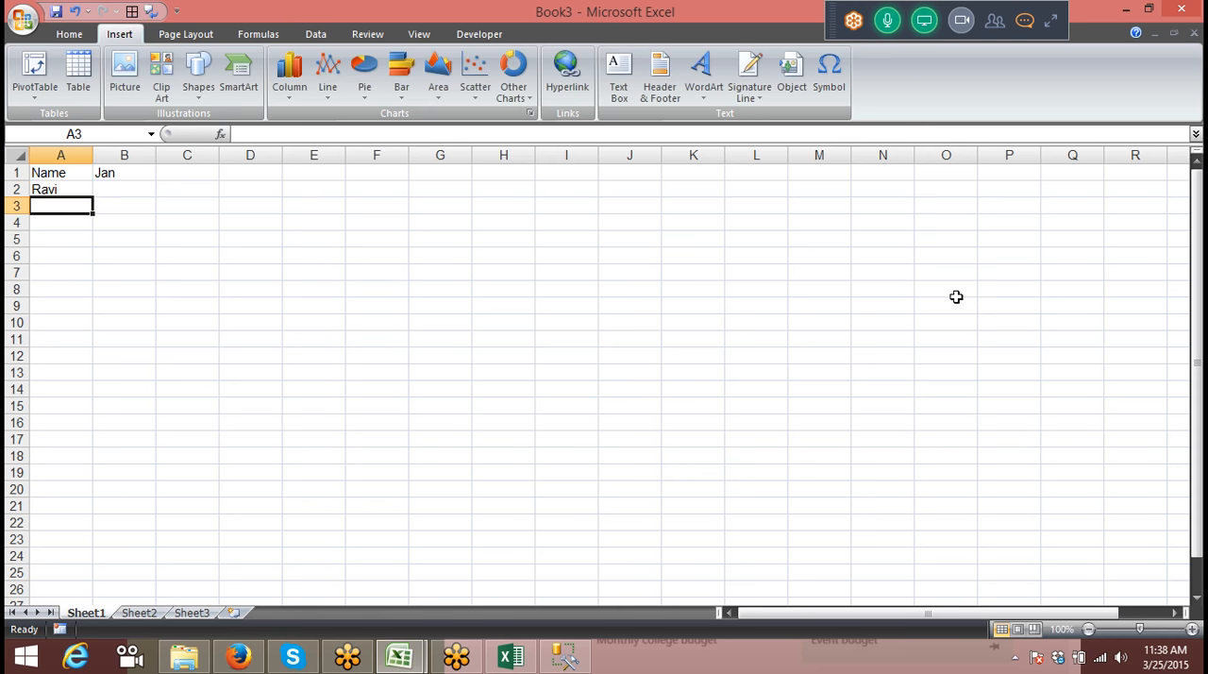
key("Up")
left_click_drag(96, 195, 57, 585)
key("ctrl+Home")
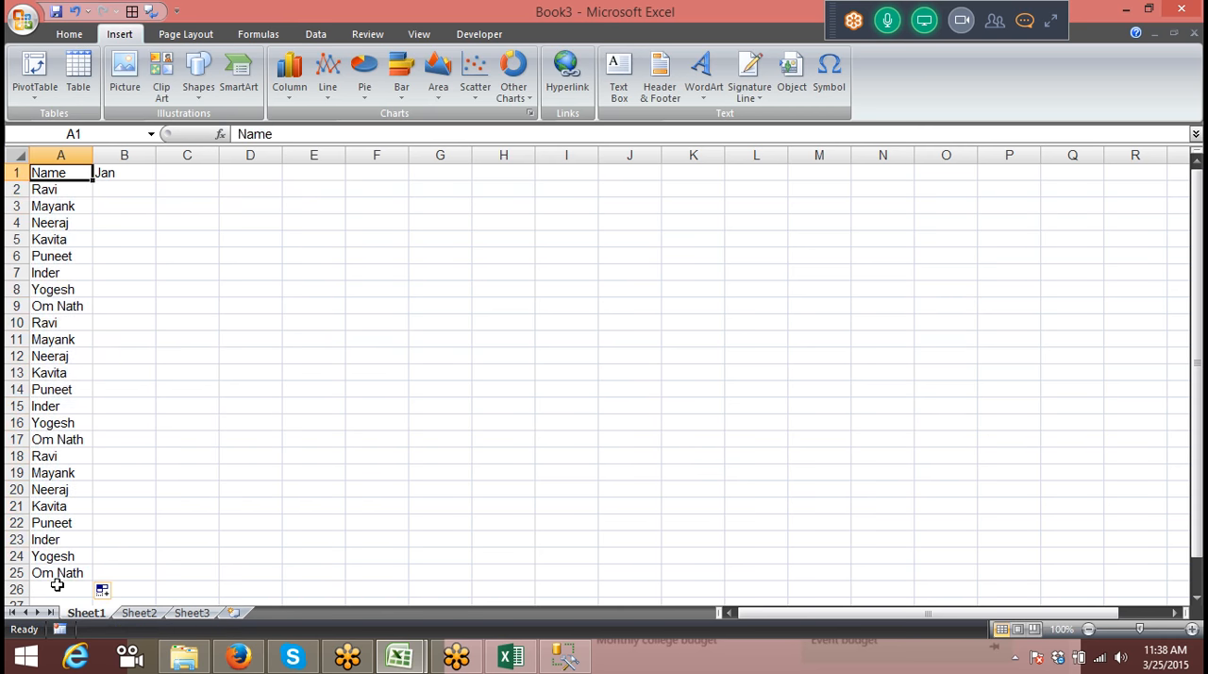
Step: Enter a RANDBETWEEN formula in B2 that generates random numbers from 10 to 90
key("Right")
key("Down")
type("=ra")
key("Down")
key("Down")
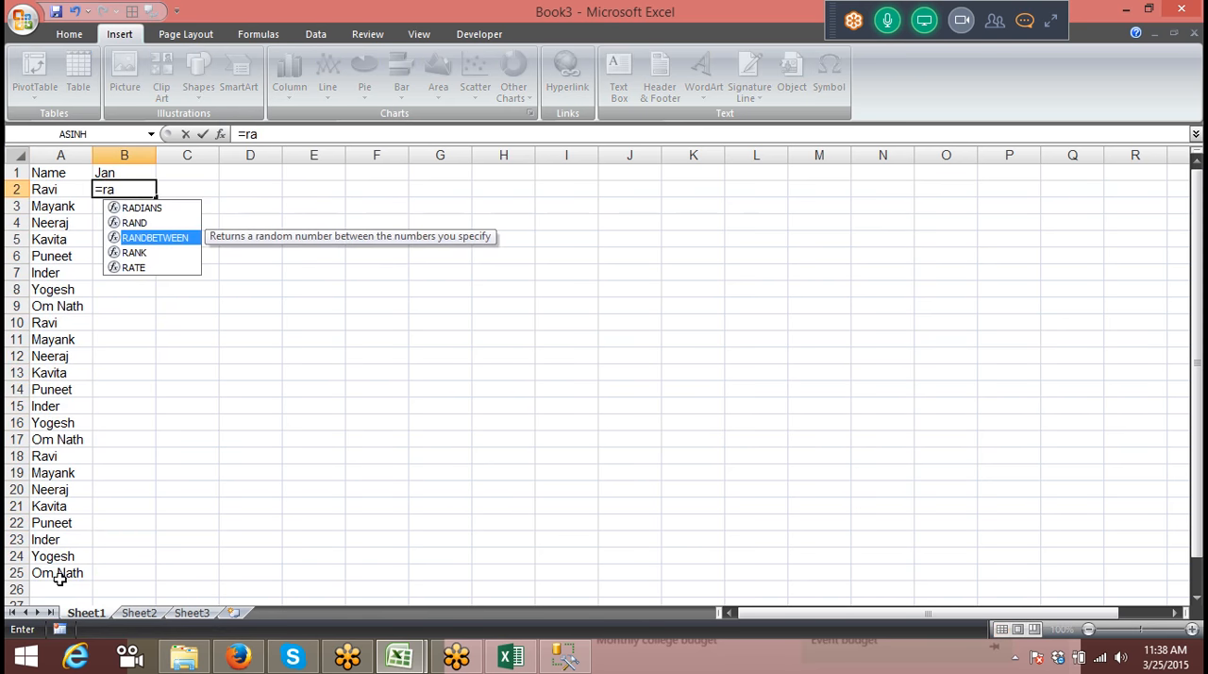
key("Tab")
type("10,50")
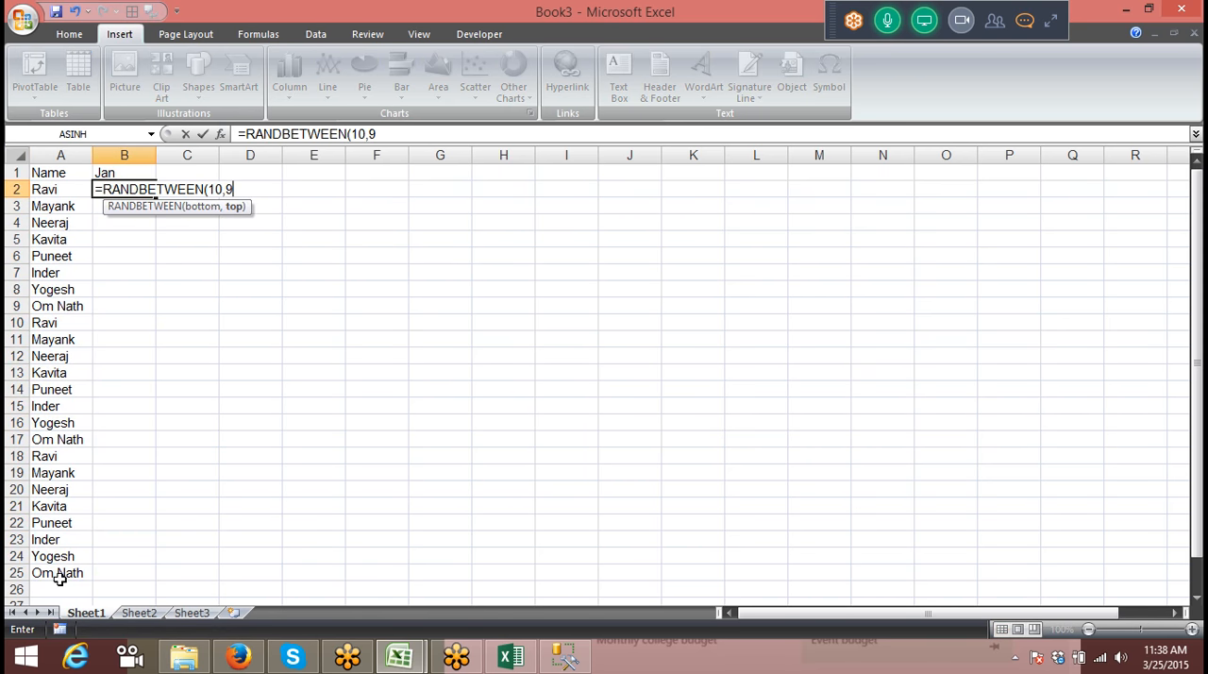
key("Return")
Step: Fill the random number formula from B2 down to B25
key("Left")
key("ctrl+Down")
key("Right")
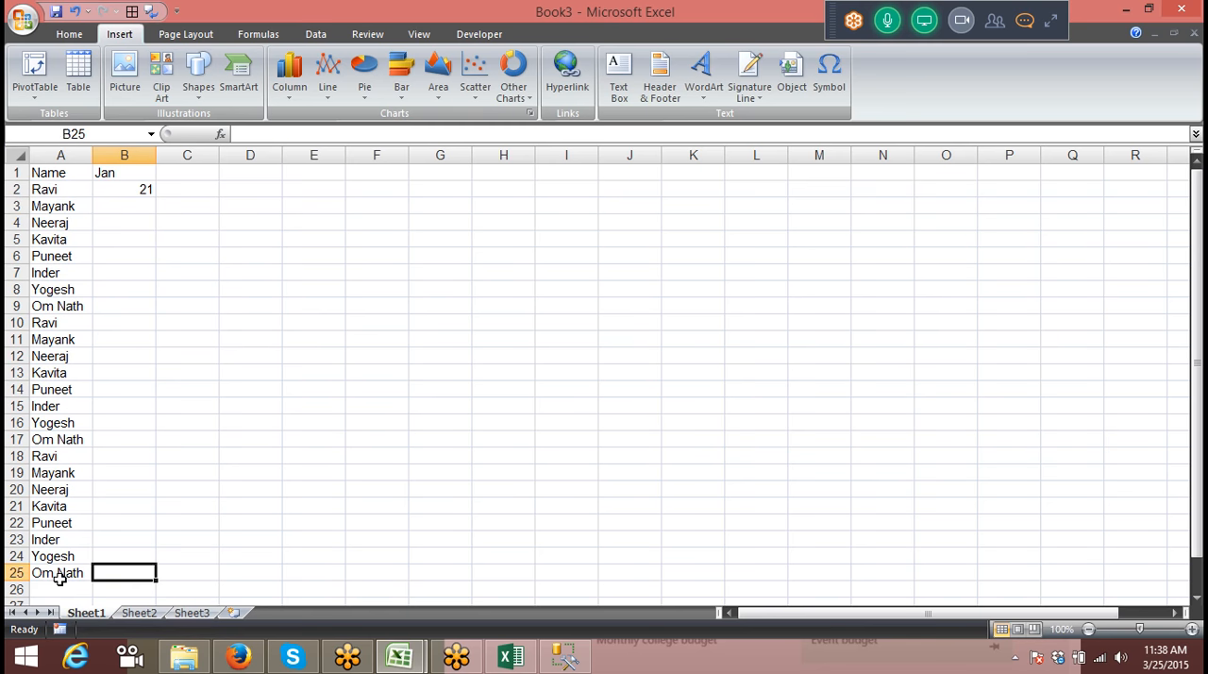
key("ctrl+shift+Up")
key("ctrl+d")
Step: Copy the table A1:B25 from Sheet1 and paste it into Sheet2 and Sheet3
key("ctrl+Home")
key("shift+Right")
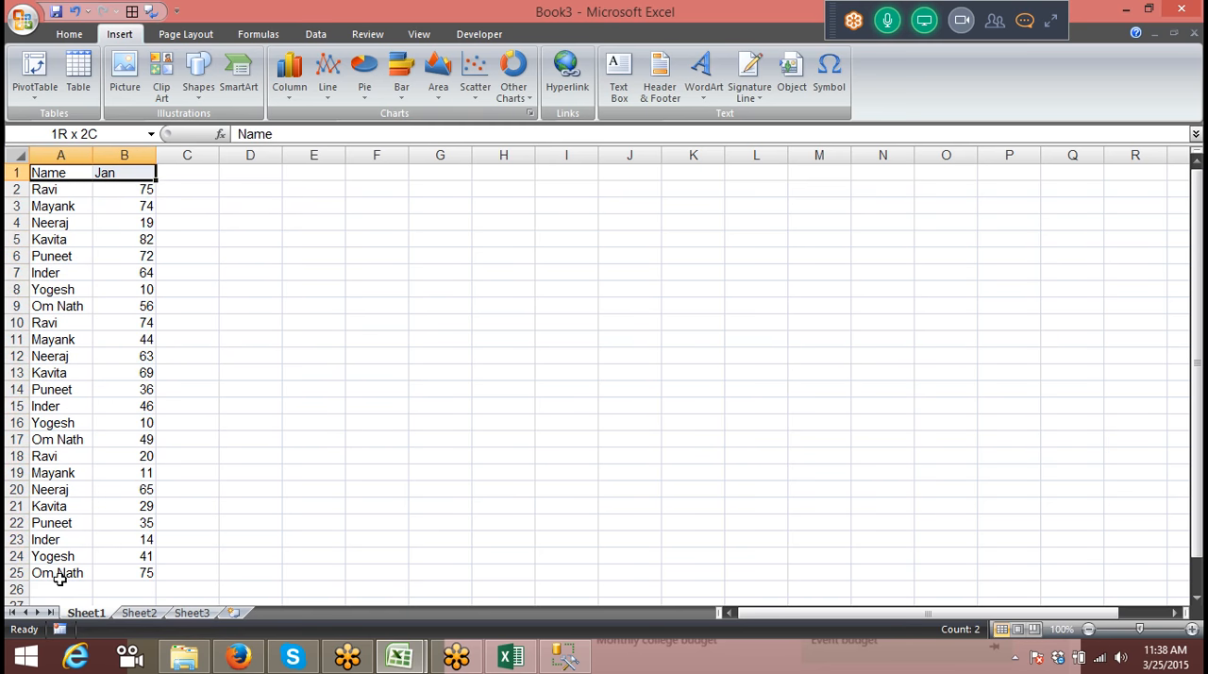
key("ctrl+shift+Down")
key("ctrl+c")
left_click(138, 612)
key("ctrl+v")
left_click(180, 613)
key("ctrl+v")
Step: Change the month header in B1 of Sheet2 to Feb
left_click(159, 613)
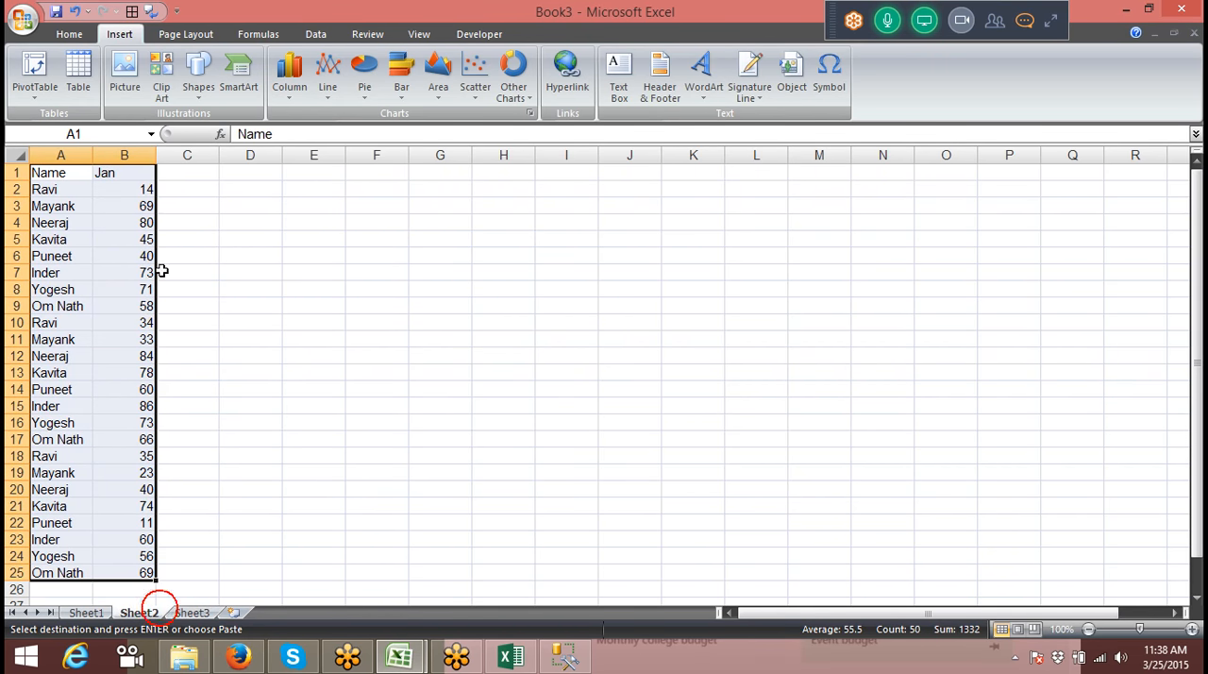
left_click(141, 173)
type("Feb")
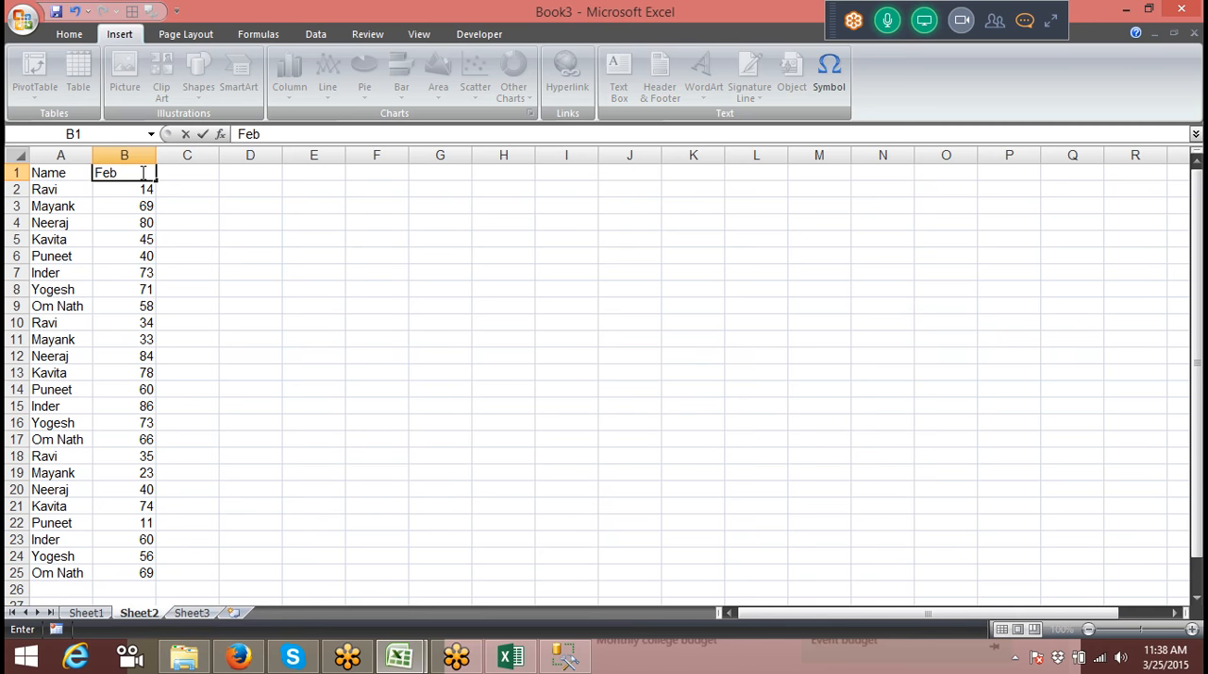
Step: Change the month header in B1 of Sheet3 to Mar
left_click(194, 612)
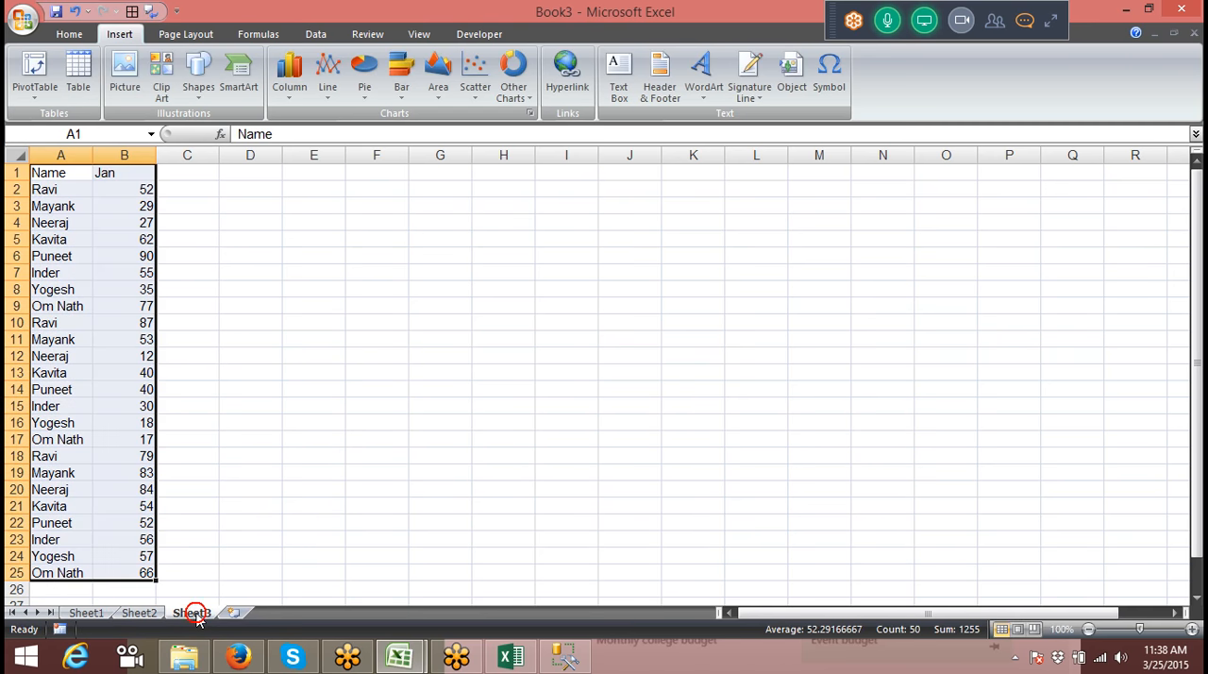
left_click(111, 171)
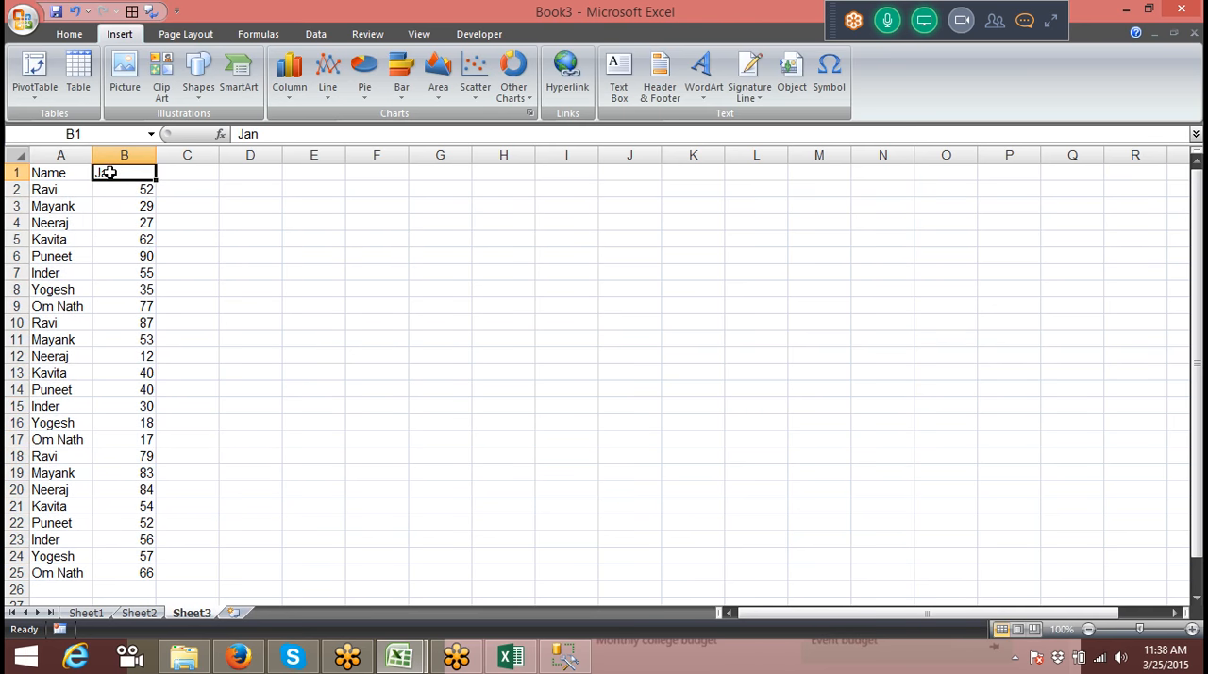
type("F")
type("Mar")
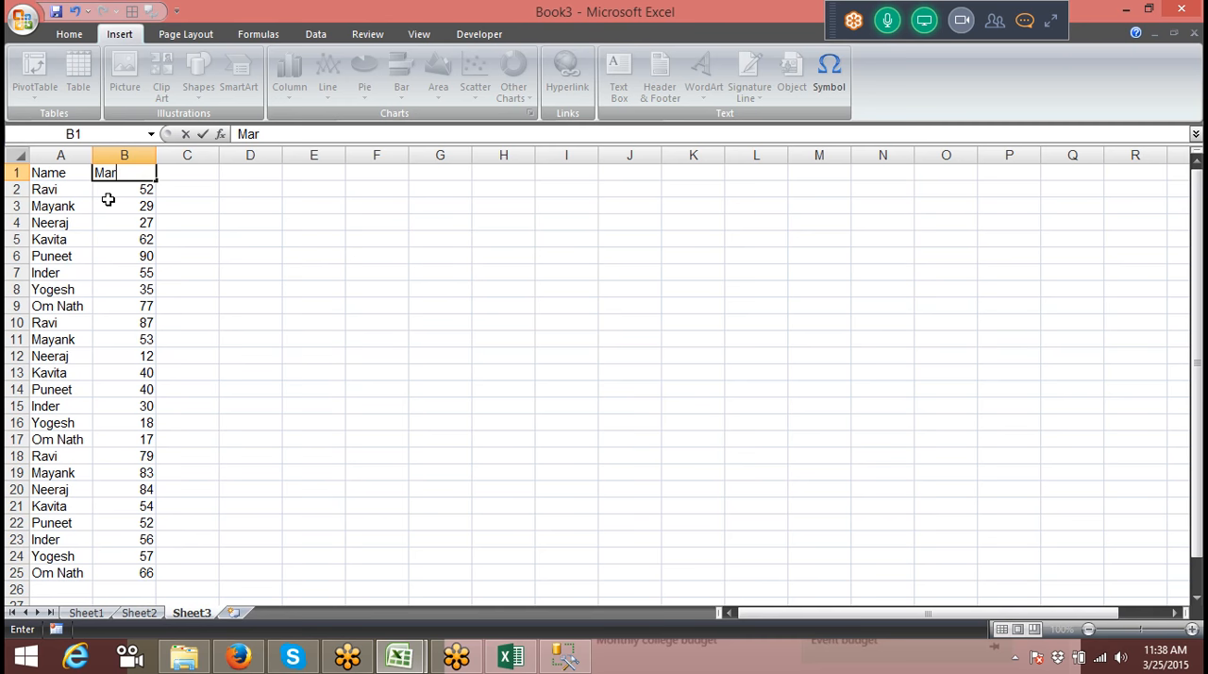
left_click(108, 201)
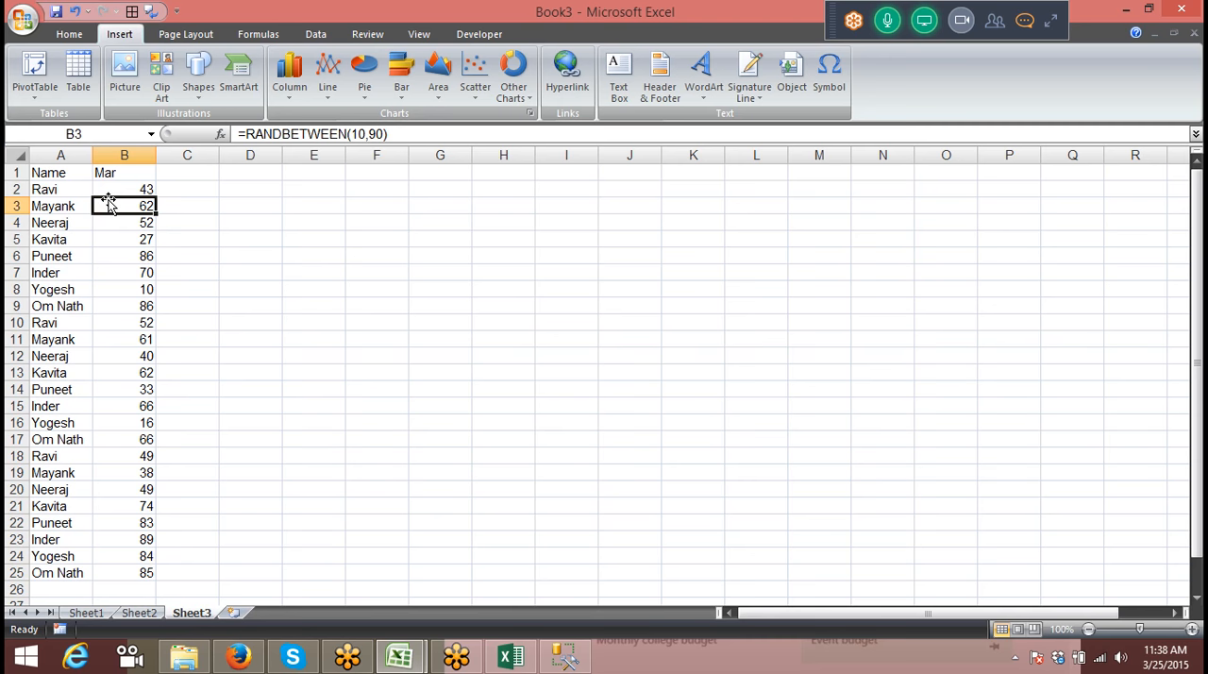
Step: Convert the table in A1:B25 of Sheet3 to static values by copying it and pasting values in place
left_click(47, 175)
key("ctrl+a")
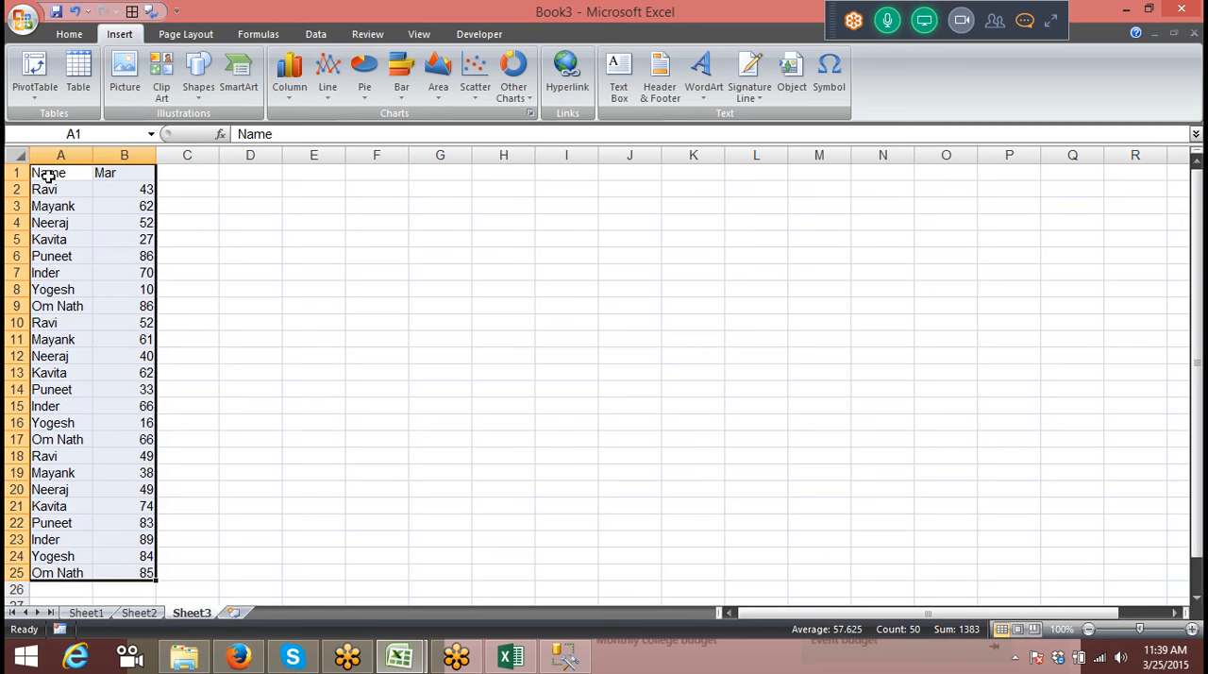
key("ctrl+c")
left_click(69, 34)
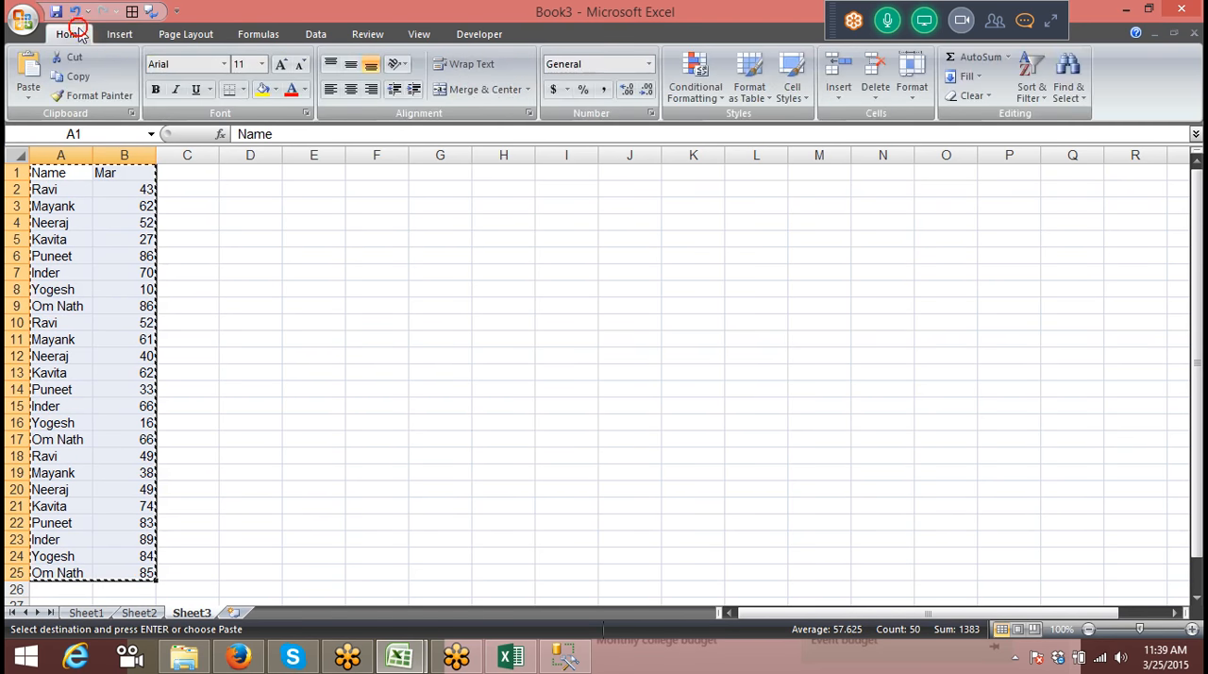
left_click(30, 95)
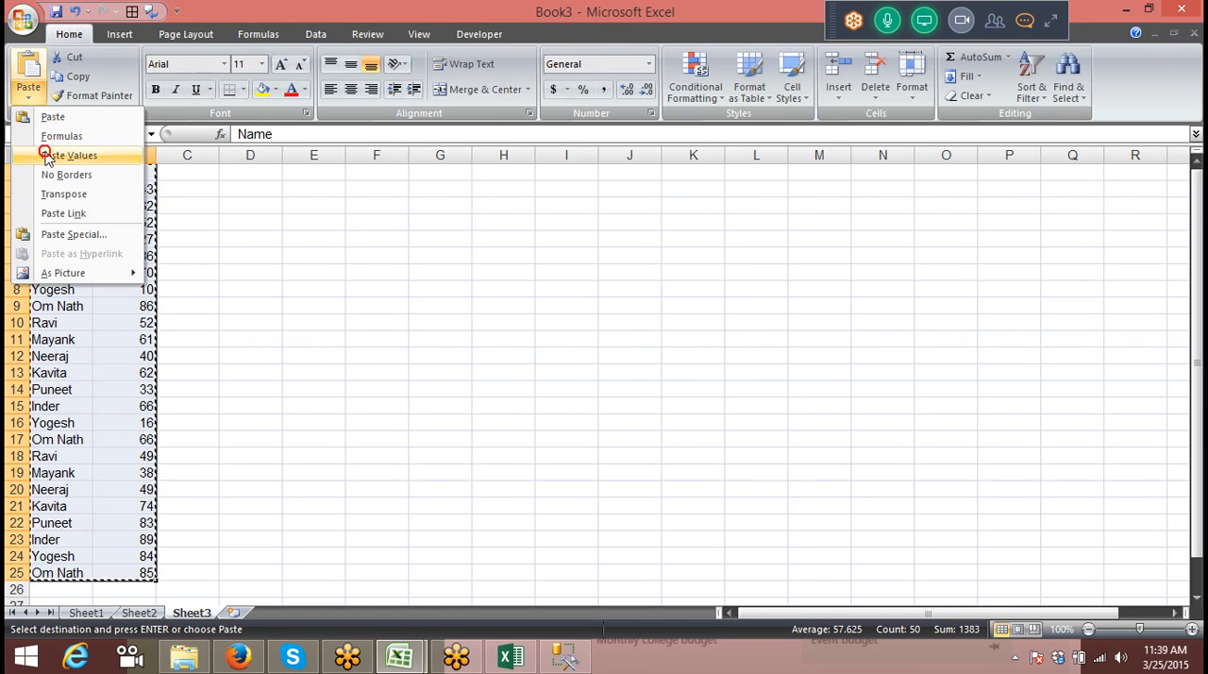
left_click(48, 159)
Step: Paste the copied Mar table as values over A1:B25 of Sheet2
left_click(139, 614)
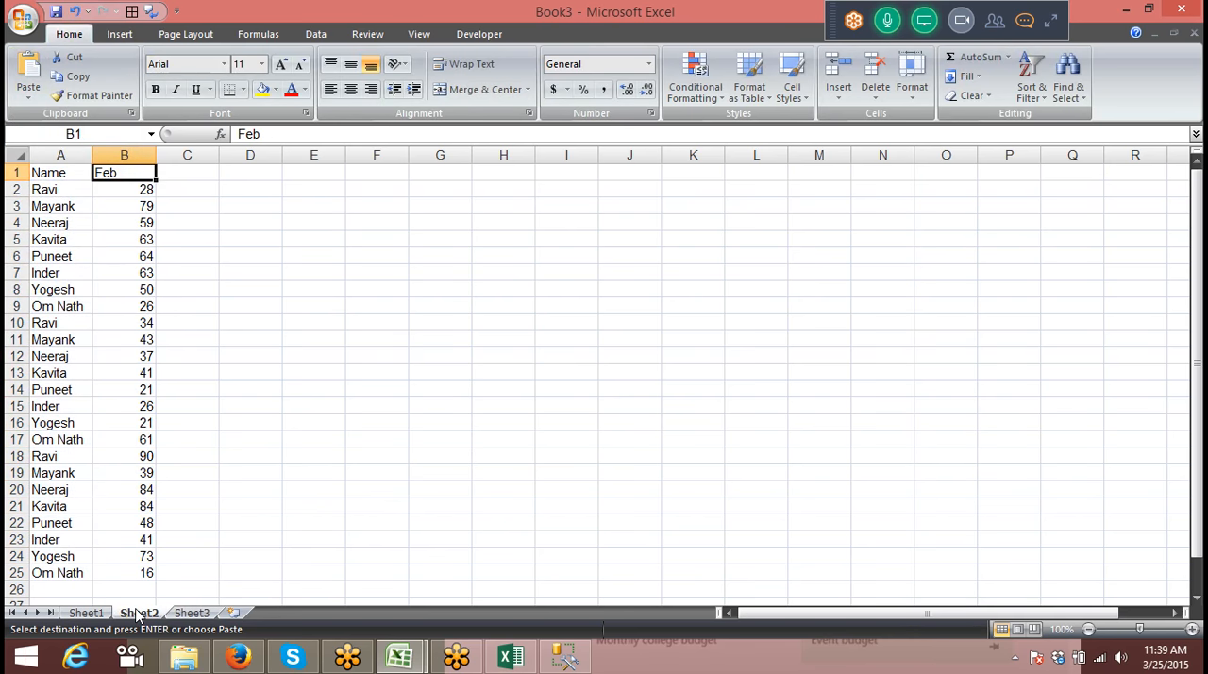
key("Left")
key("ctrl+shift+Right")
key("ctrl+shift+Down")
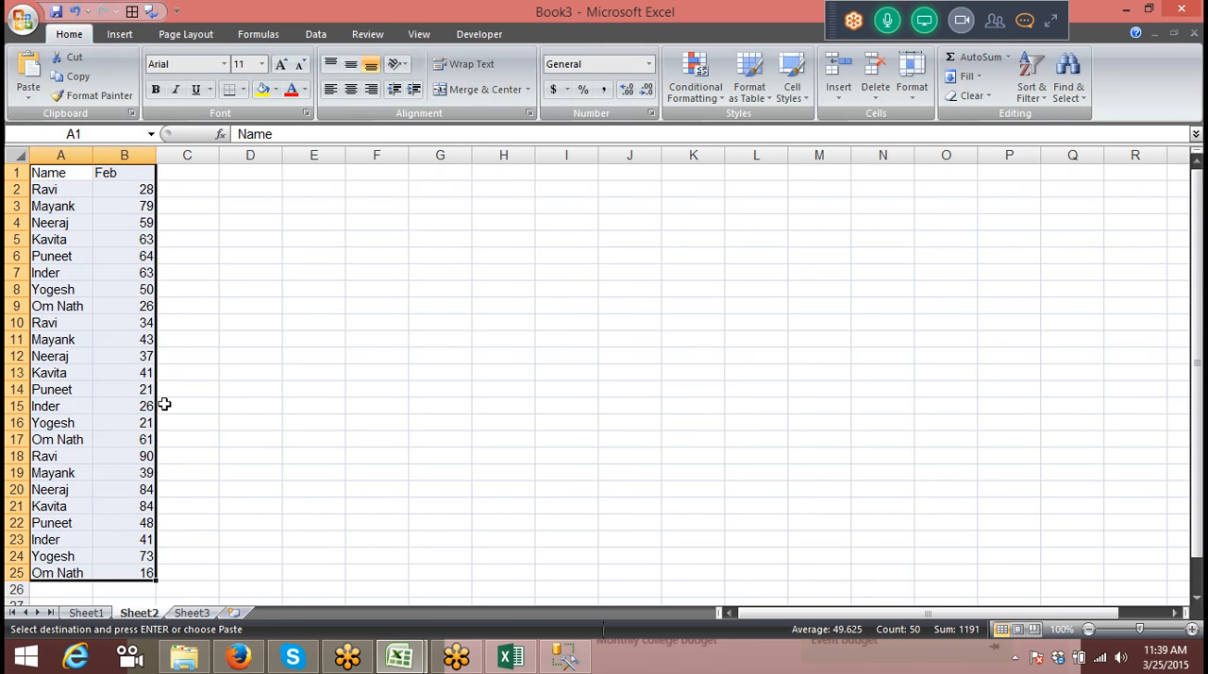
left_click(34, 98)
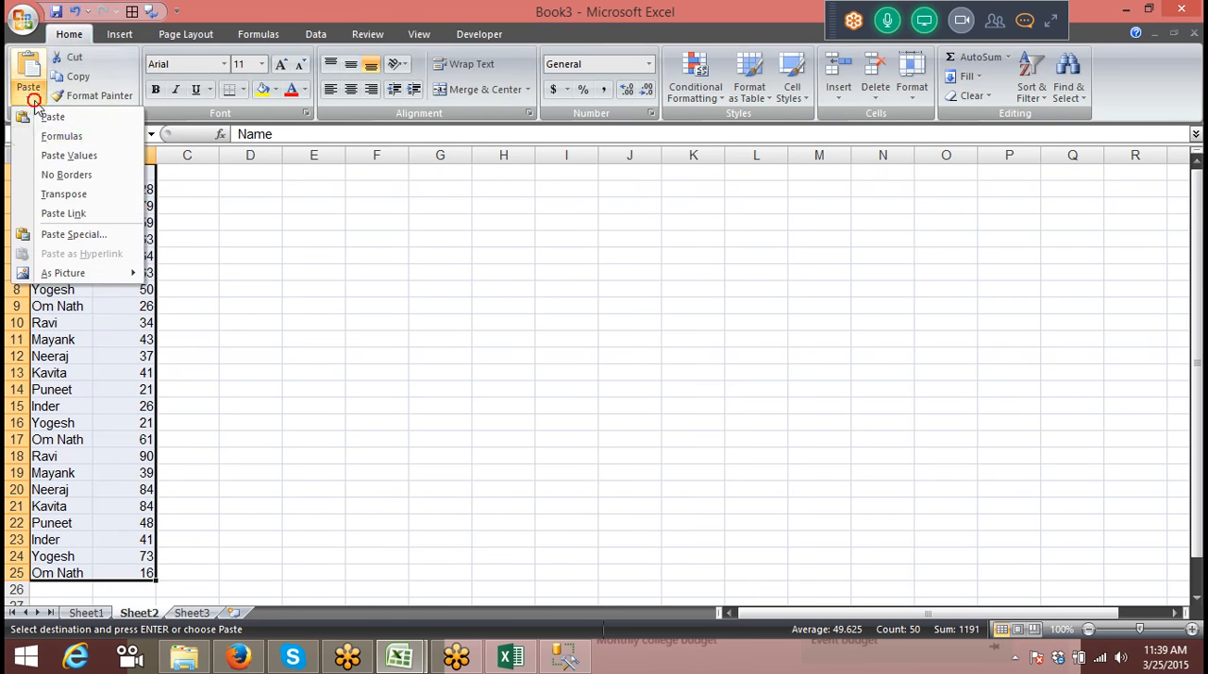
left_click(56, 156)
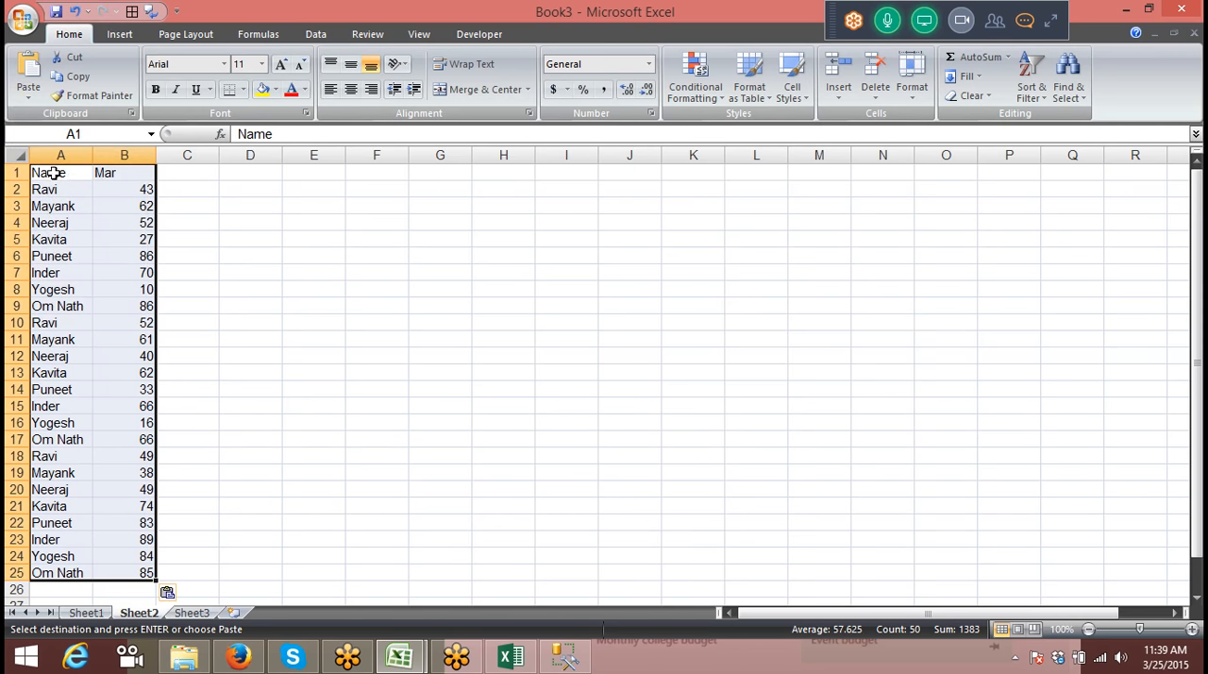
Step: Copy the Jan table in A1:B25 of Sheet1 and paste it in place as values
left_click(87, 612)
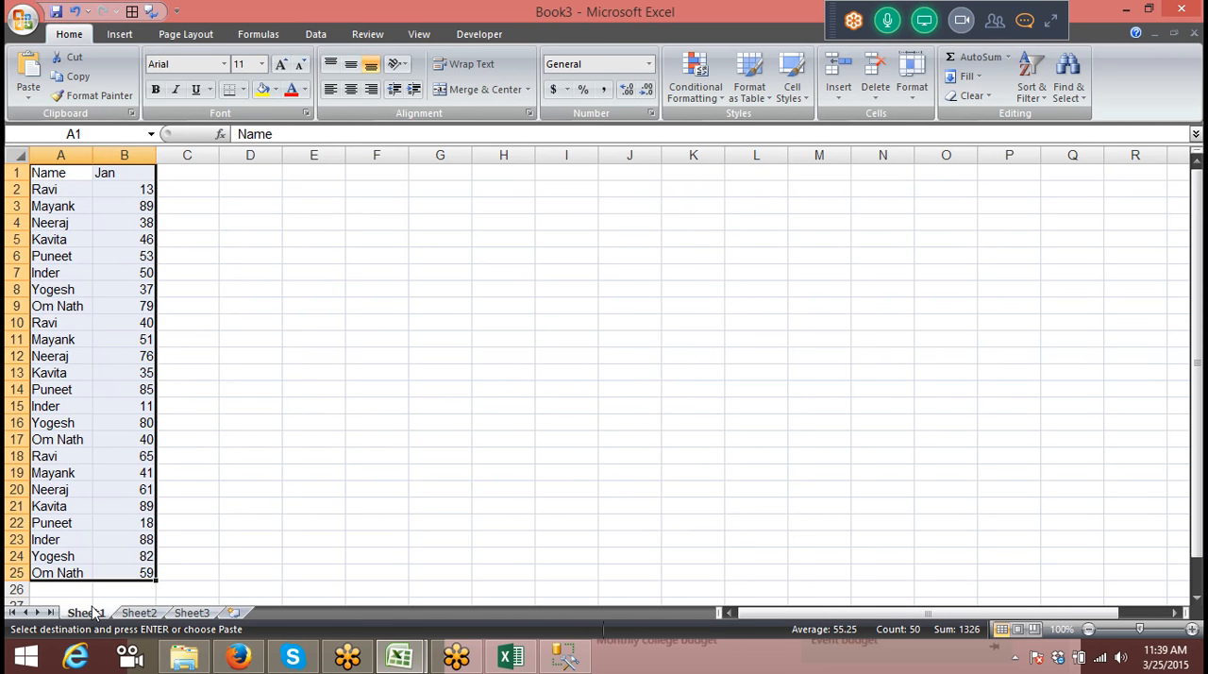
left_click(29, 102)
left_click(54, 156)
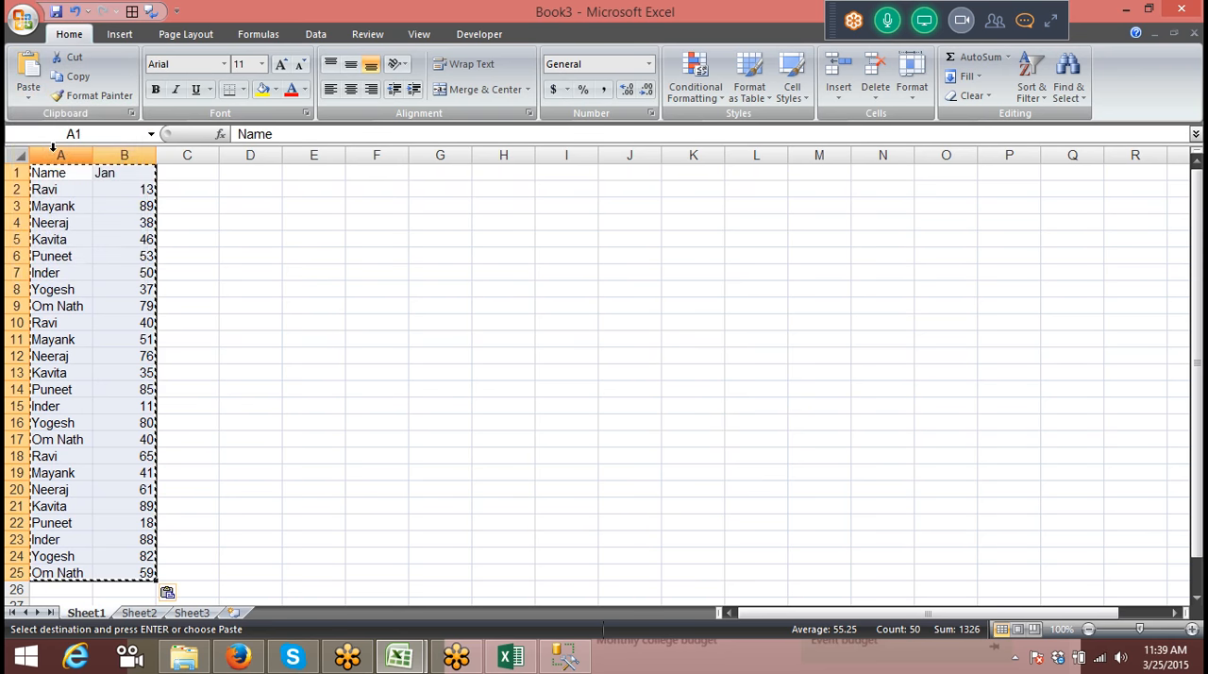
key("Escape")
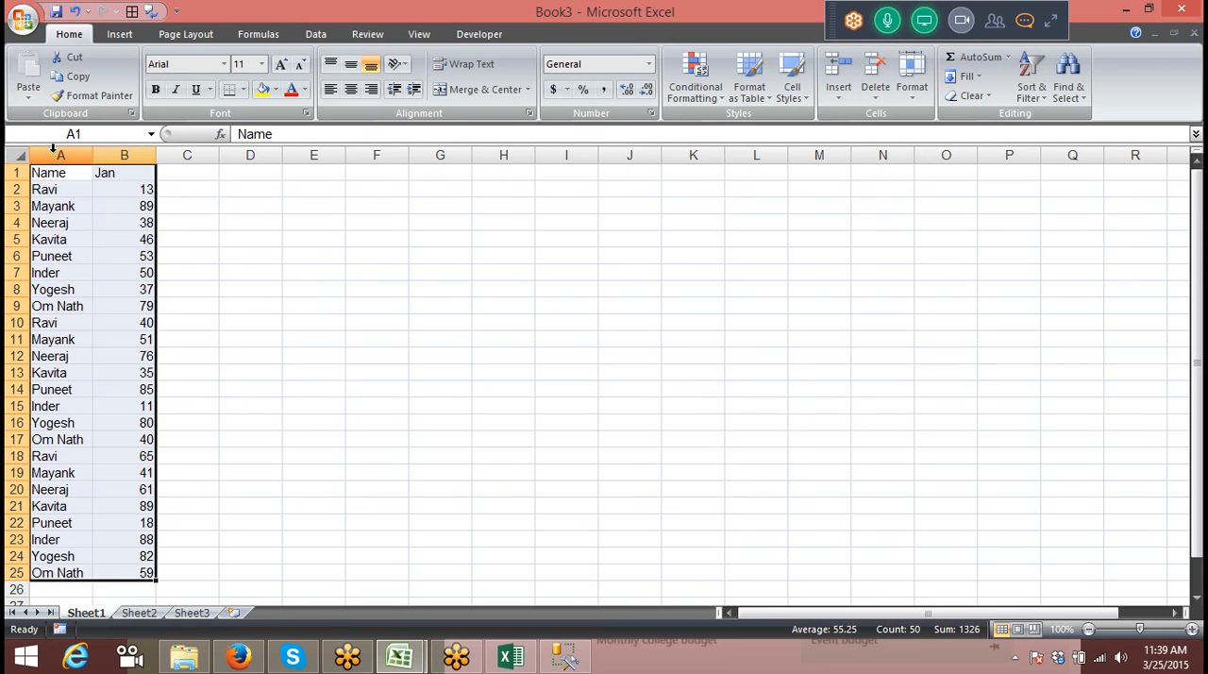
Step: Insert a new sheet and start a wizard PivotTable there from multiple consolidation ranges with a single page field
left_click(235, 613)
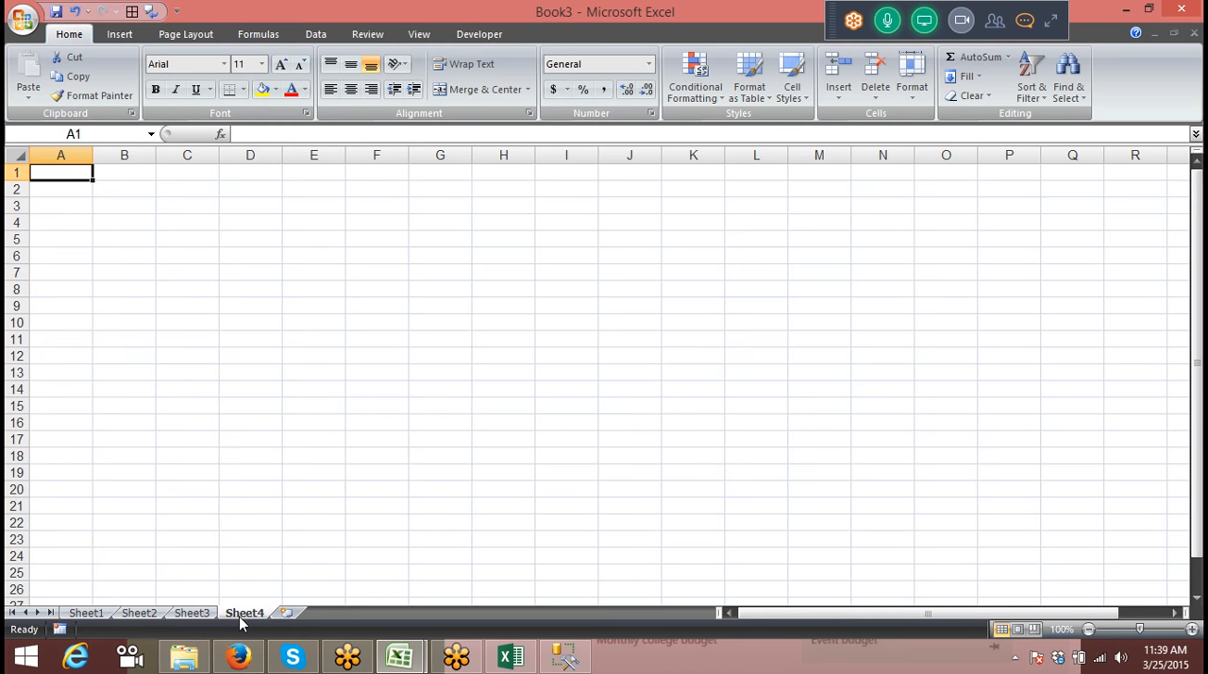
key("alt")
key("d")
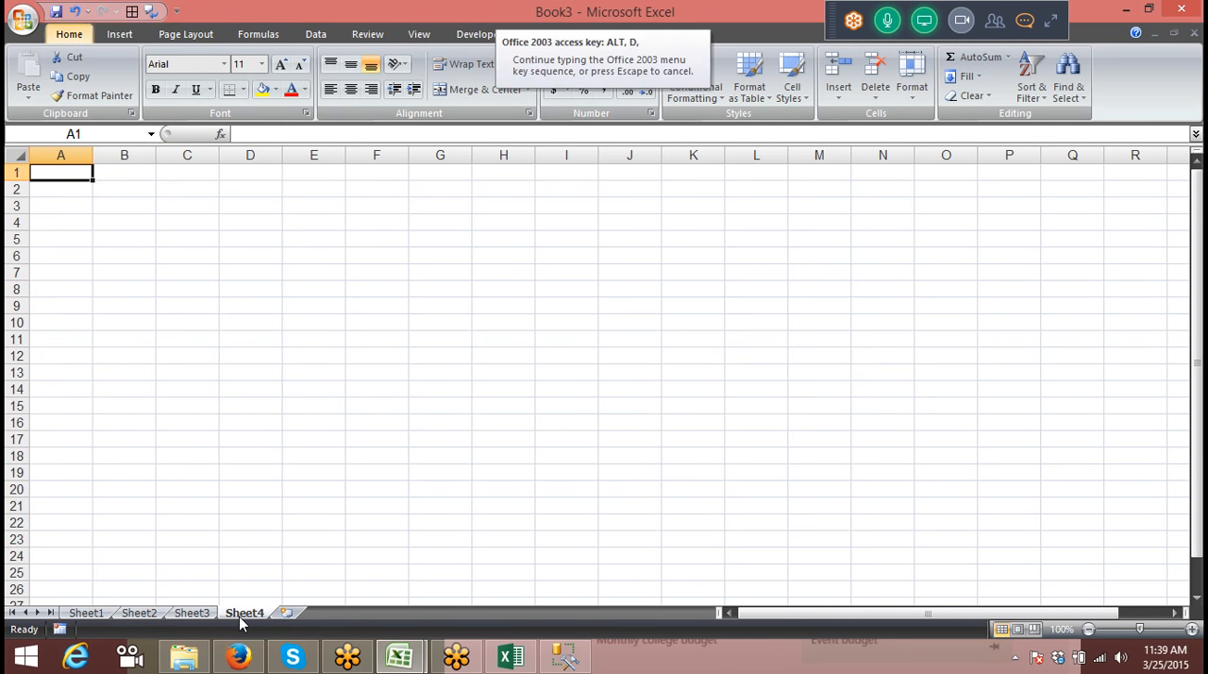
key("p")
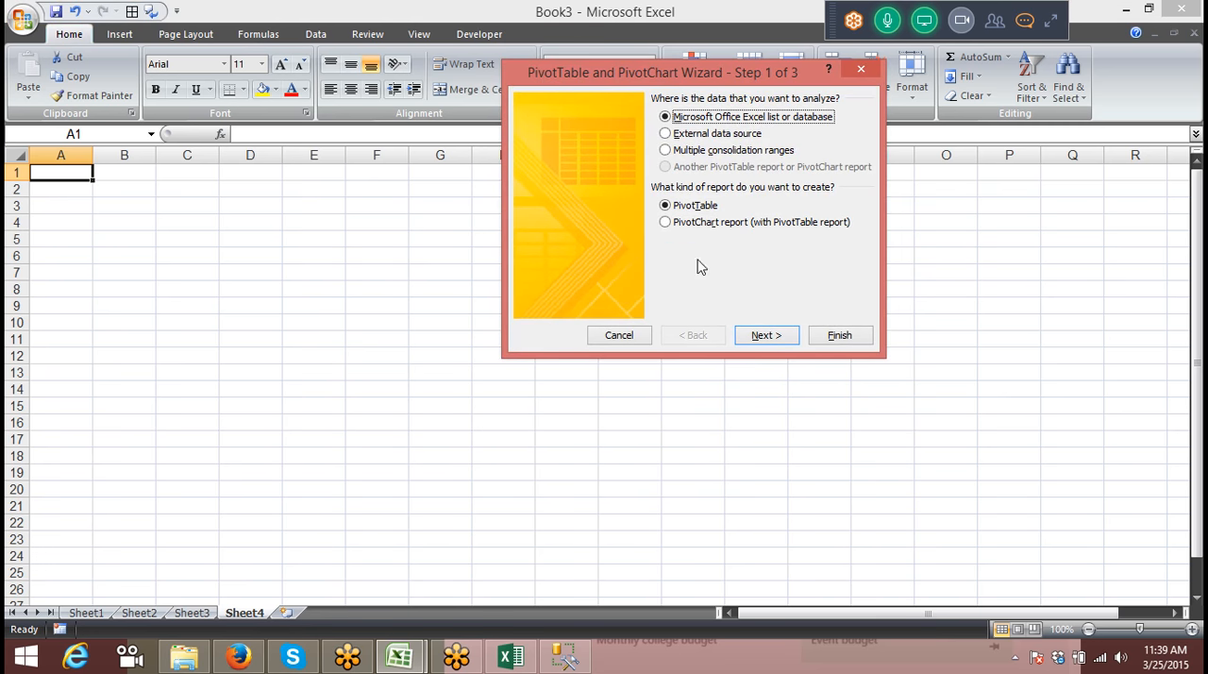
left_click(710, 152)
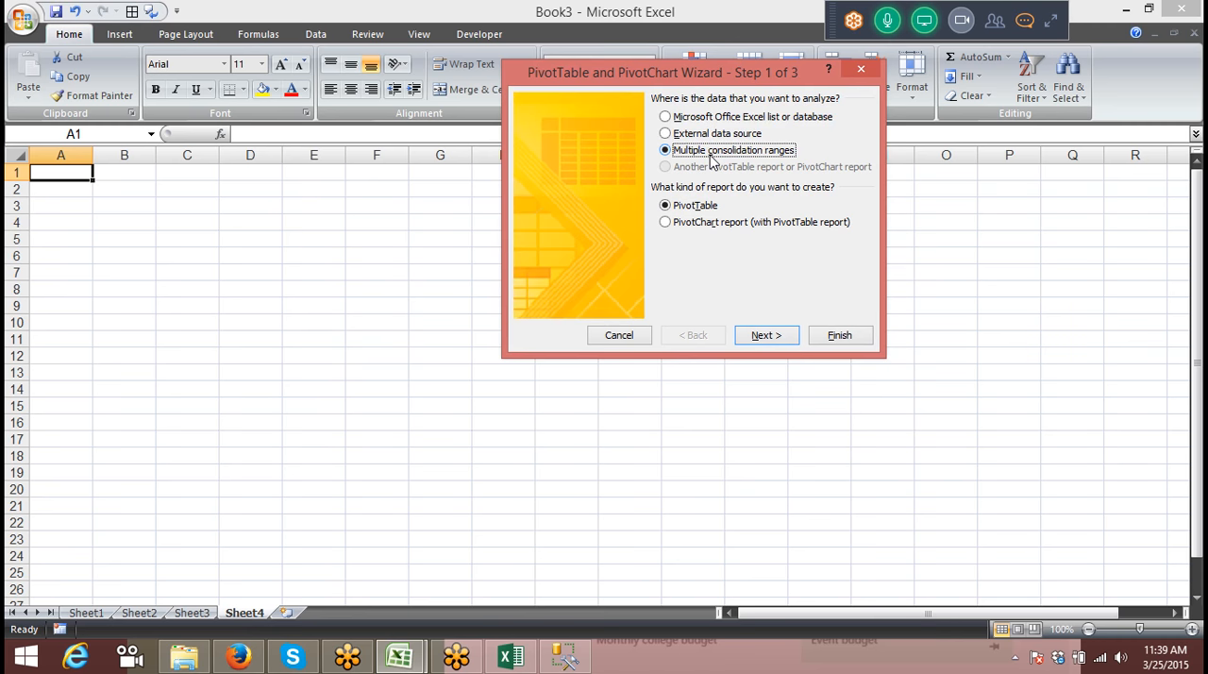
left_click(780, 336)
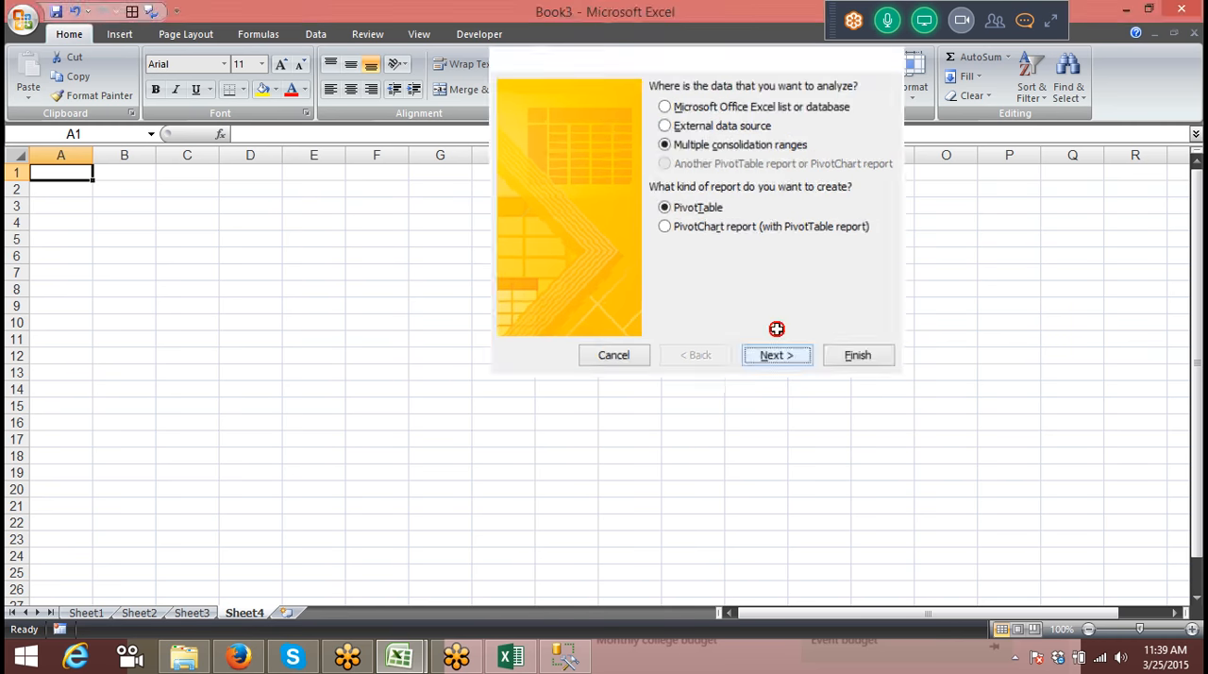
left_click(763, 298)
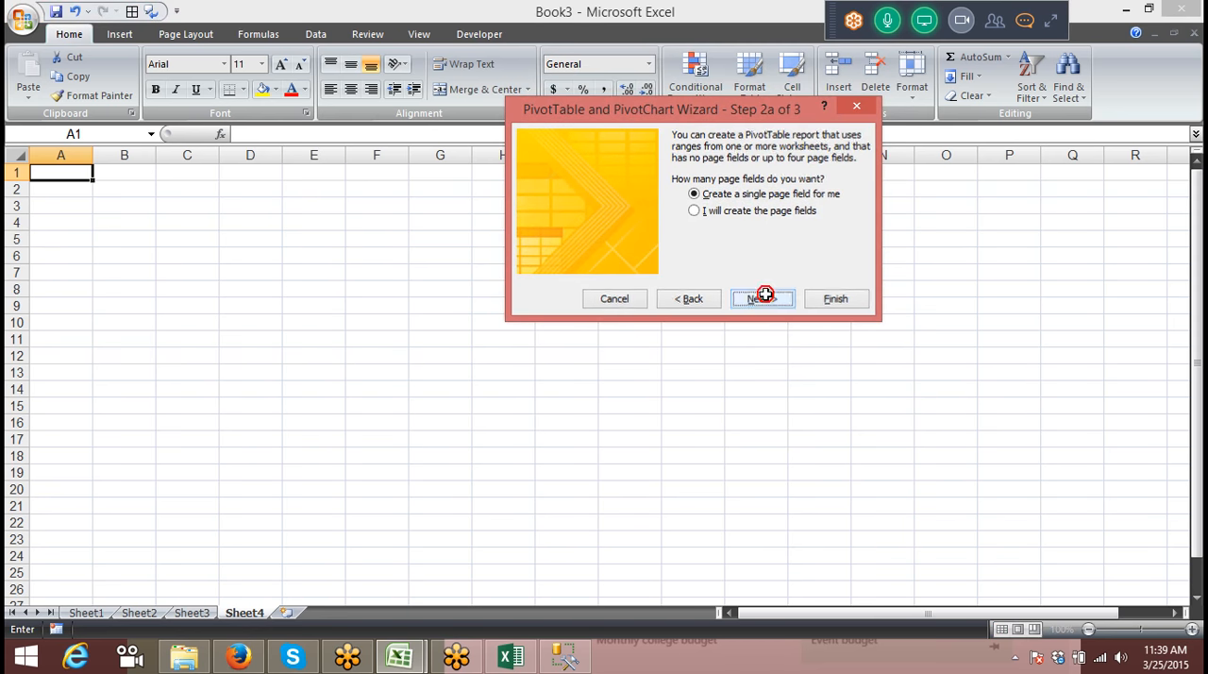
Step: Add the range Sheet1!$A$1:$B$25 to the list of ranges to consolidate
left_click(86, 612)
left_click_drag(51, 256, 49, 154)
left_click(50, 175)
key("ctrl+shift+Right")
key("ctrl+shift+Down")
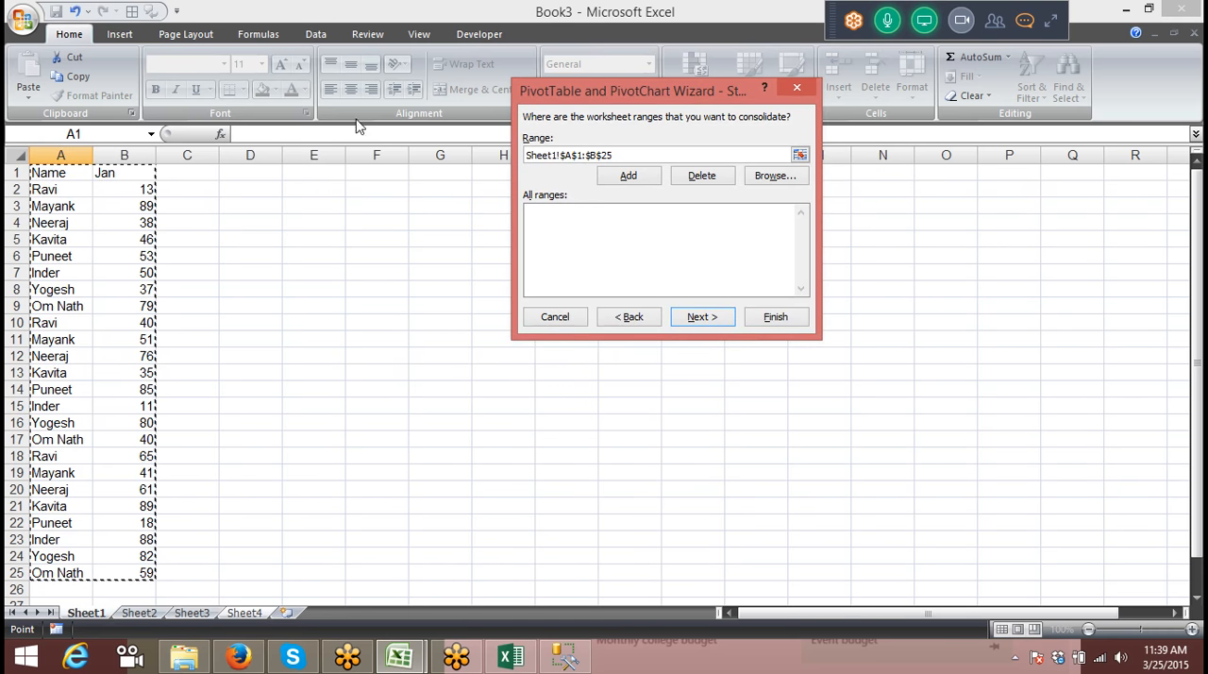
left_click(628, 177)
Step: Add the ranges Sheet2!$A$1:$B$25 and Sheet3!$A$1:$B$25 to the consolidation and finish the PivotTable
left_click(140, 614)
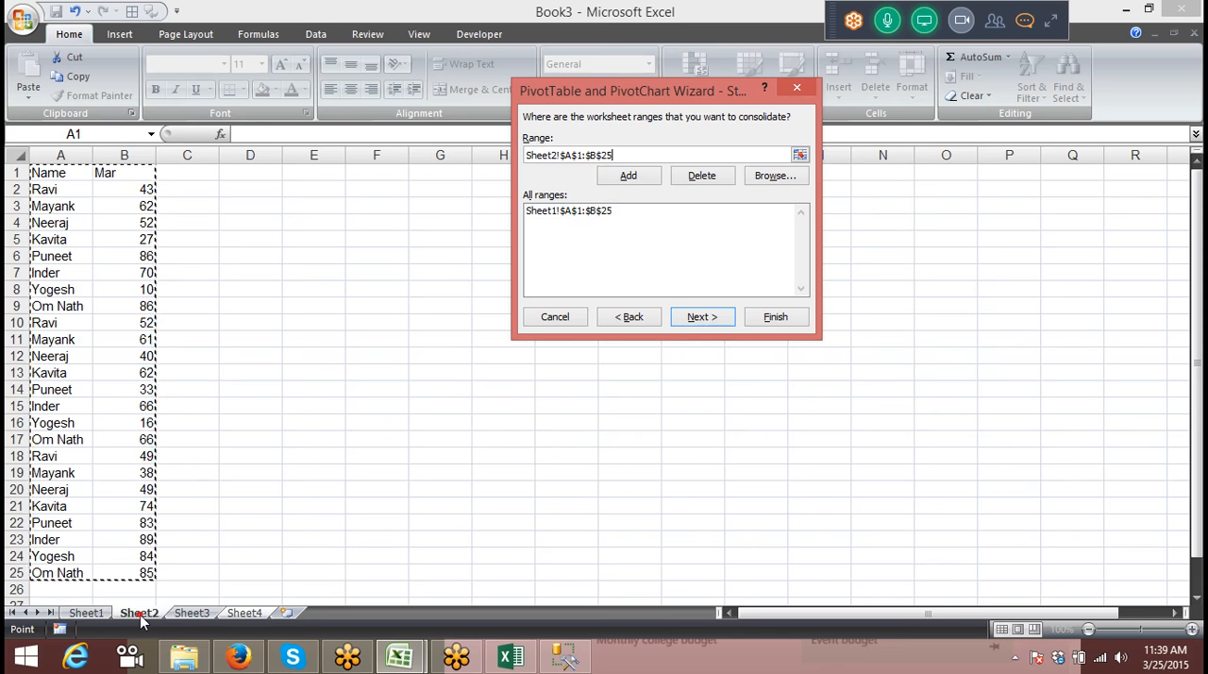
left_click(630, 179)
left_click(199, 613)
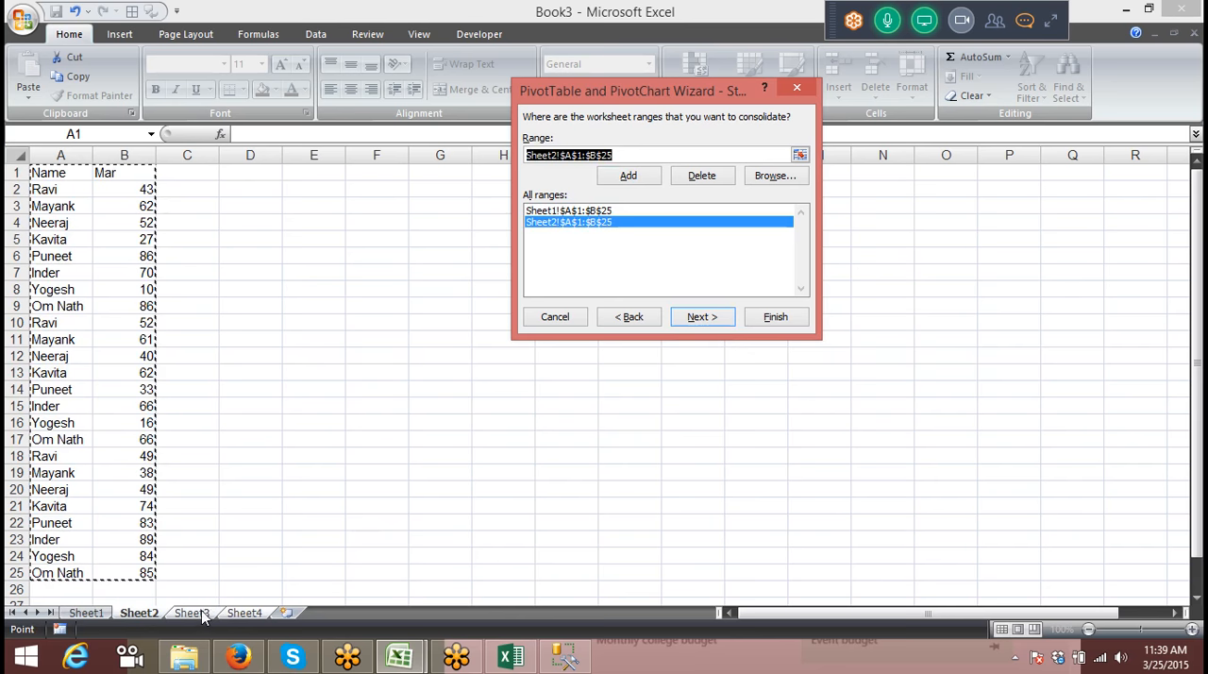
left_click(630, 177)
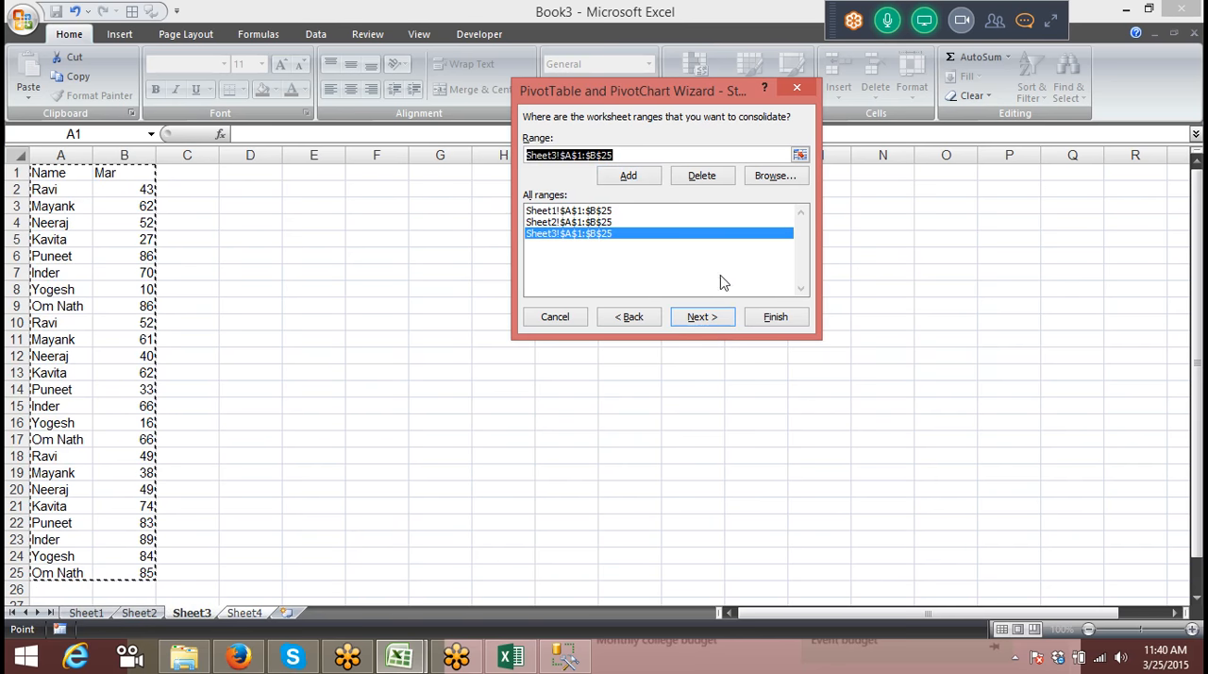
left_click(769, 317)
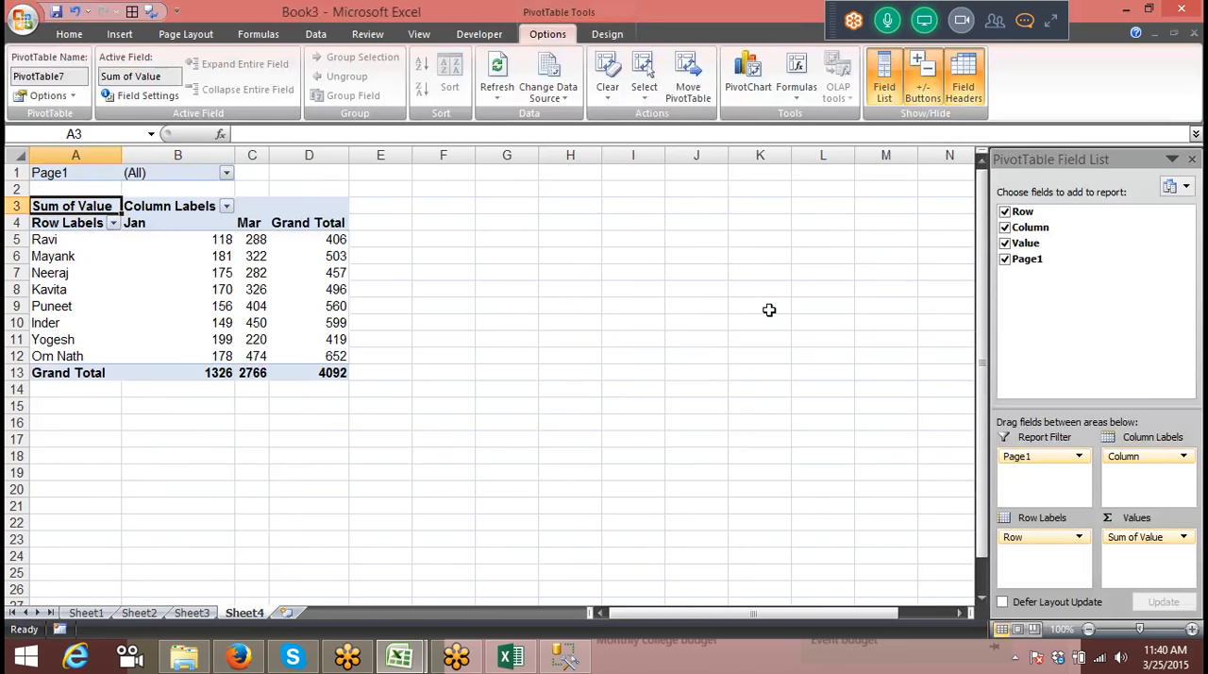
Step: Try to change the data source of the consolidated PivotTable on Sheet4
left_click(254, 229)
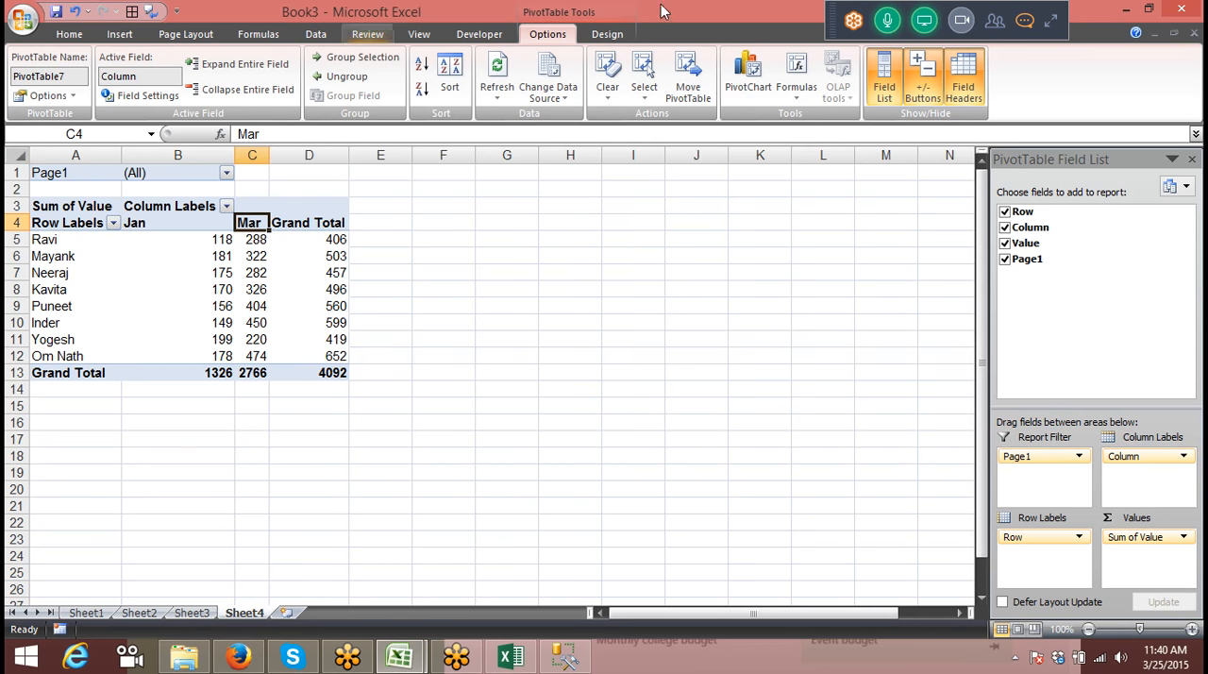
left_click(497, 95)
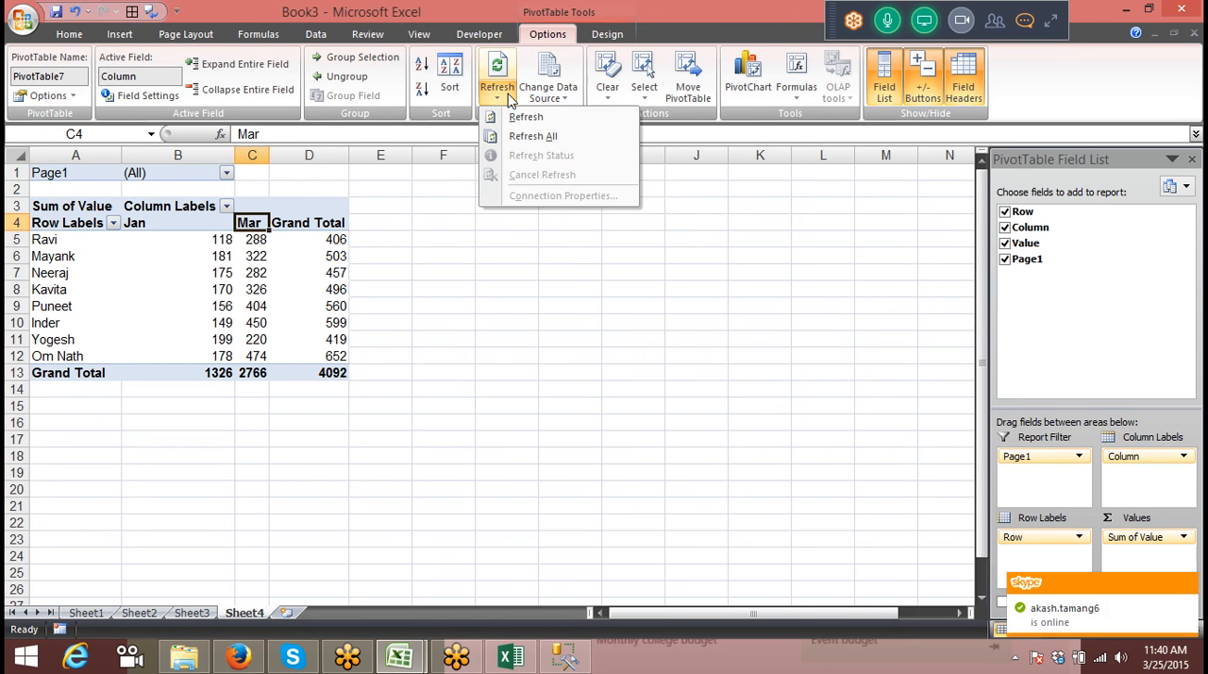
left_click(567, 99)
left_click(576, 123)
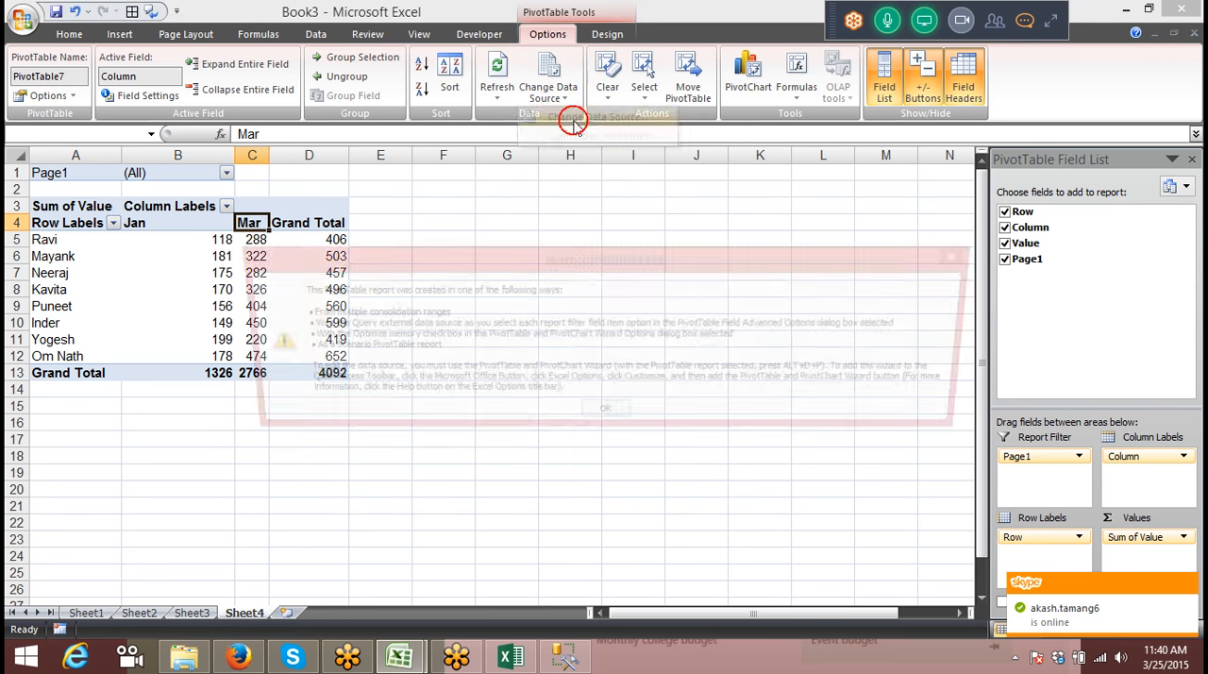
left_click(615, 418)
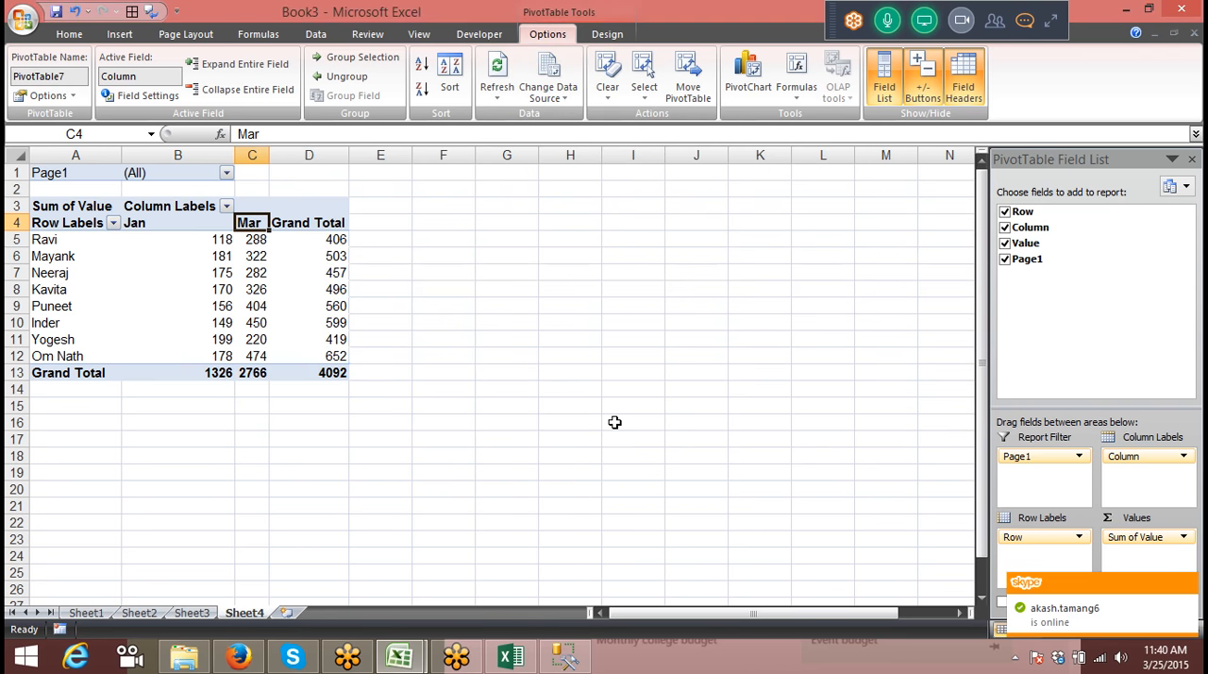
Step: Return to the Jan table on Sheet1
left_click(196, 612)
left_click(99, 613)
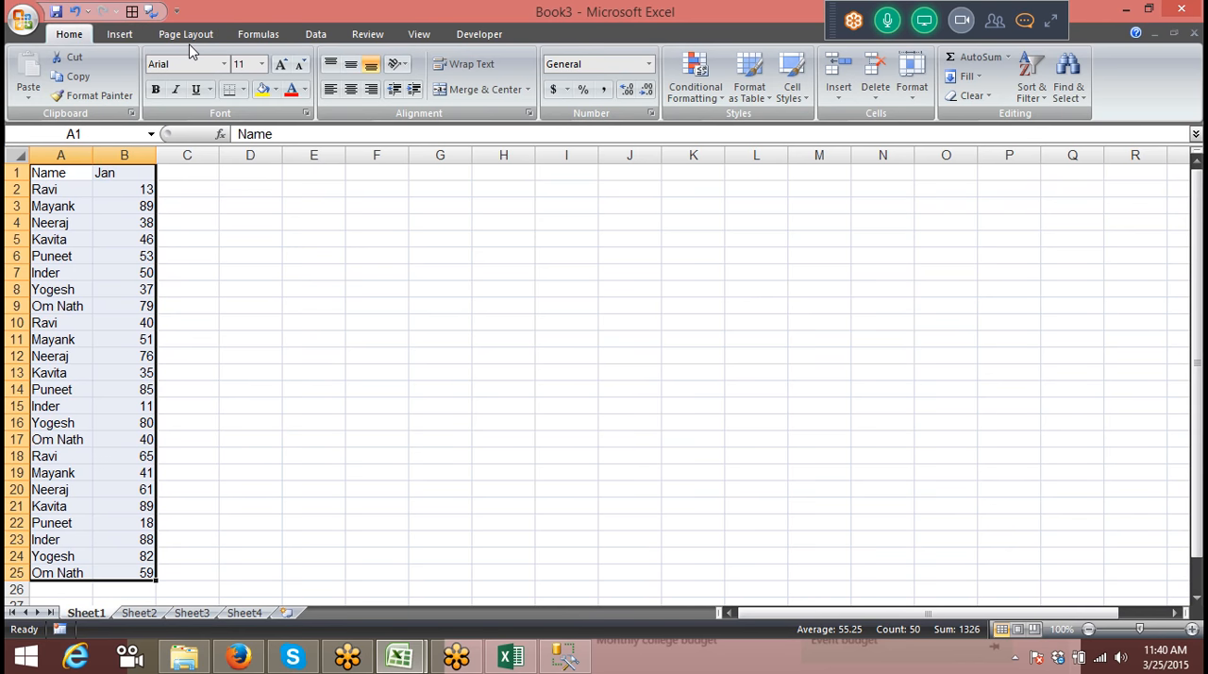
key("alt+space")
key("Escape")
type("dp")
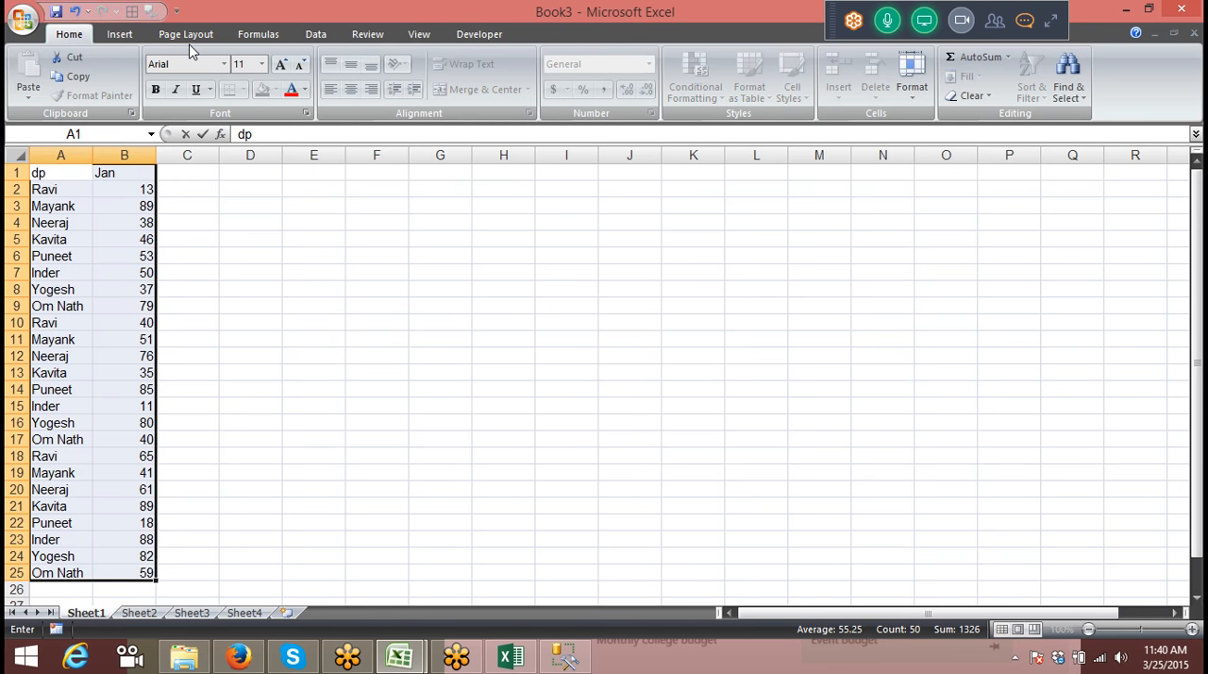
key("Escape")
Step: Start another wizard PivotTable based on multiple consolidation ranges, with a single page field created automatically
key("alt")
key("d")
key("p")
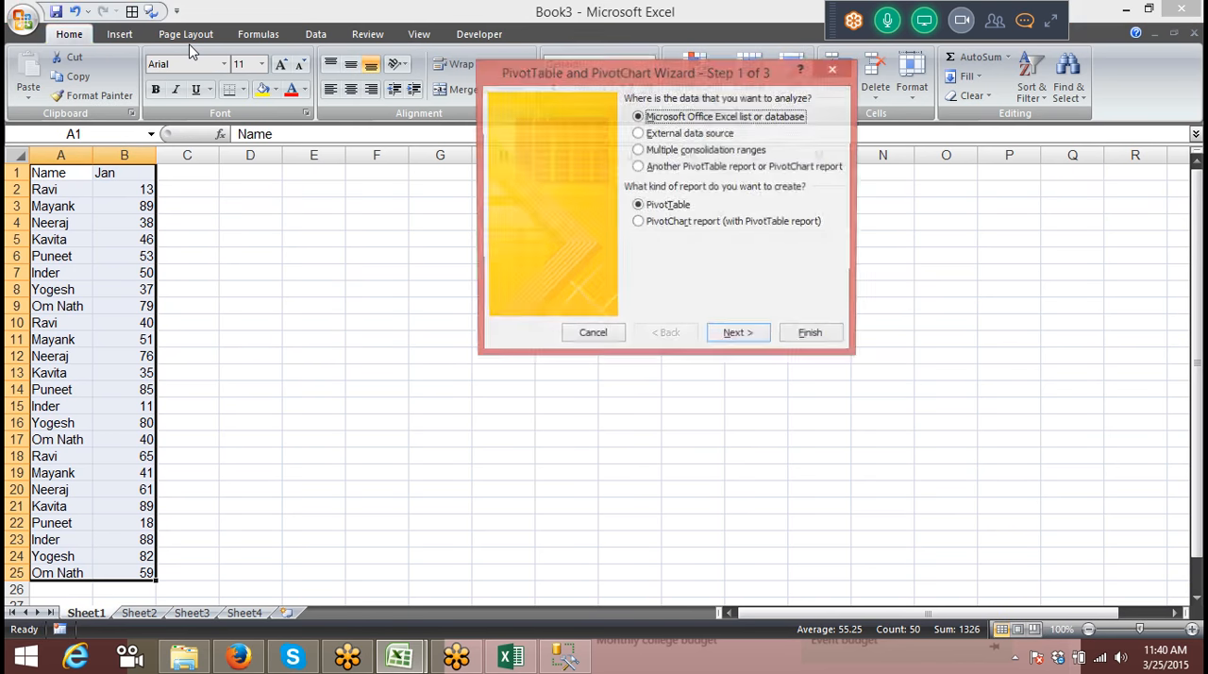
key("c")
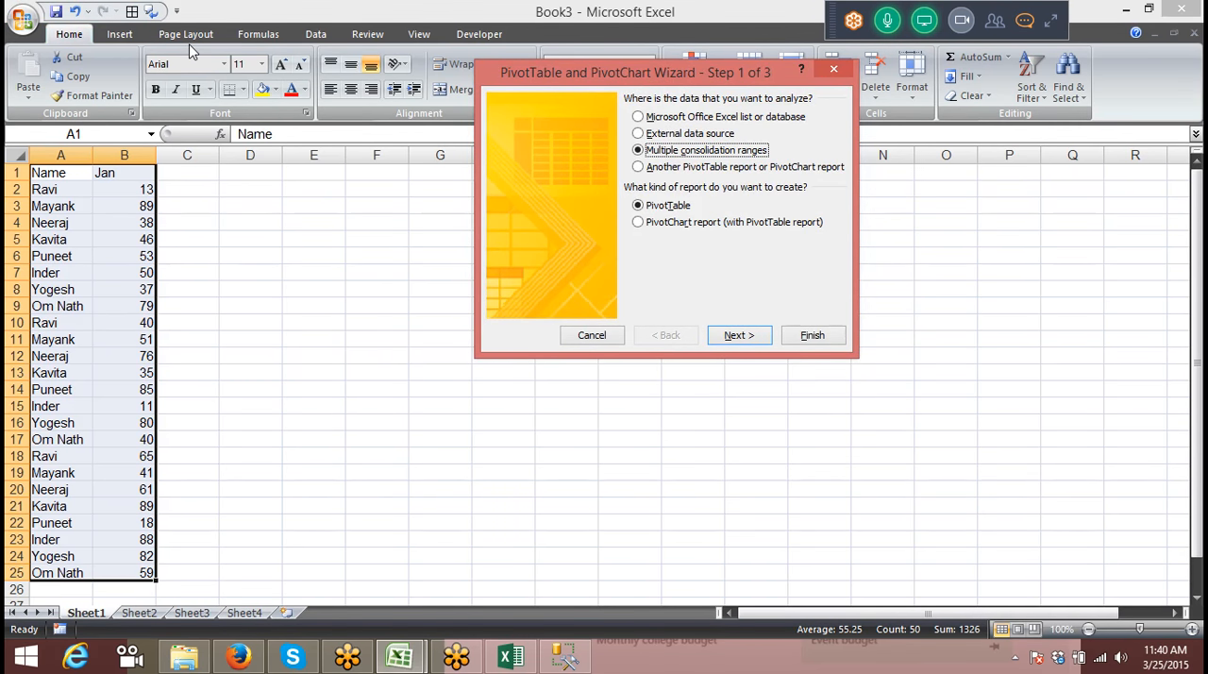
key("n")
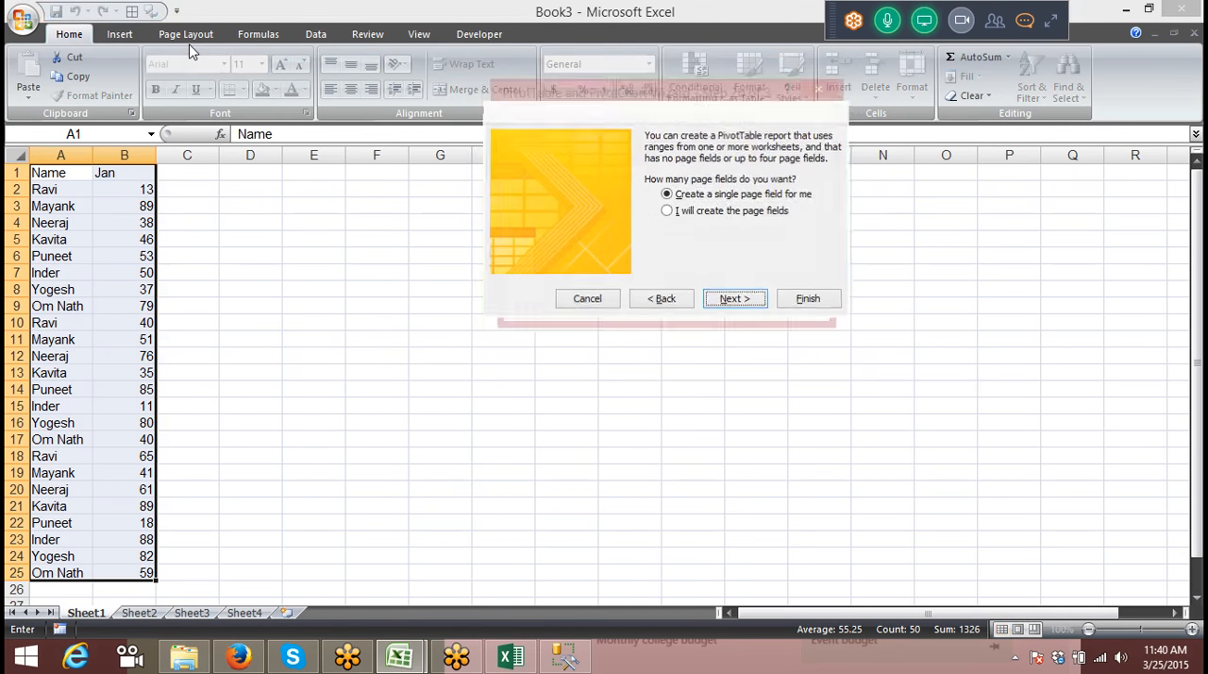
key("n")
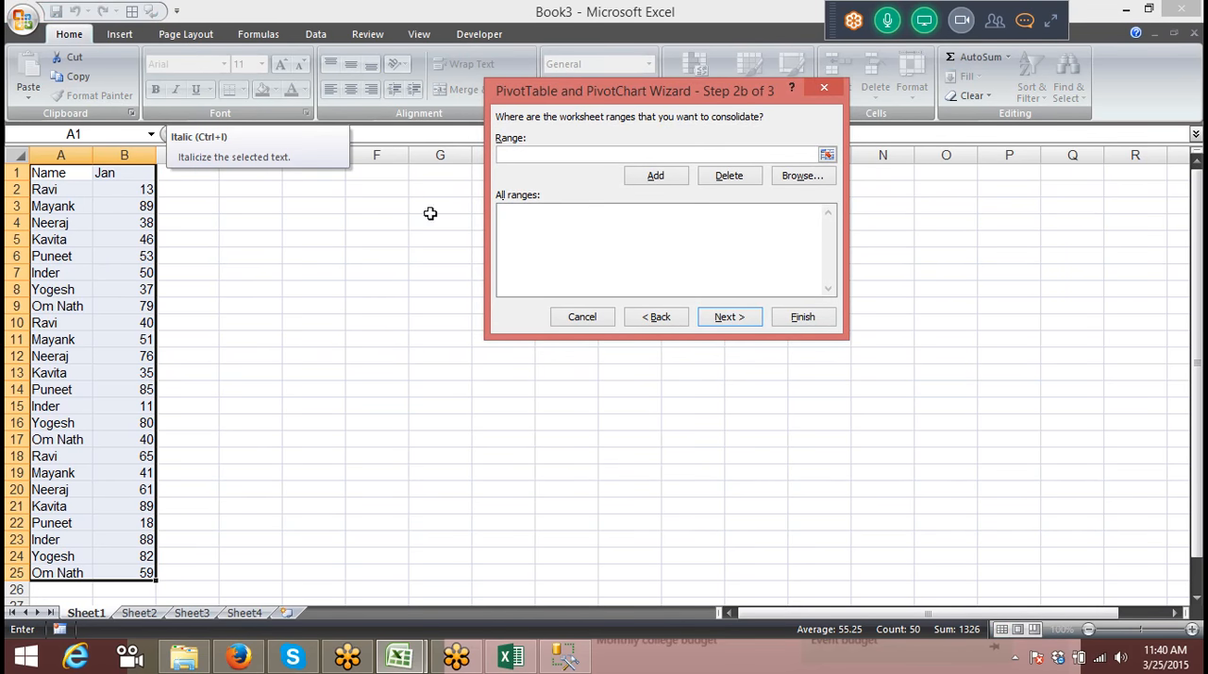
Step: Add the Jan table Sheet1!$A$1:$B$25 as the first range of the new consolidation
left_click(68, 185)
left_click(66, 176)
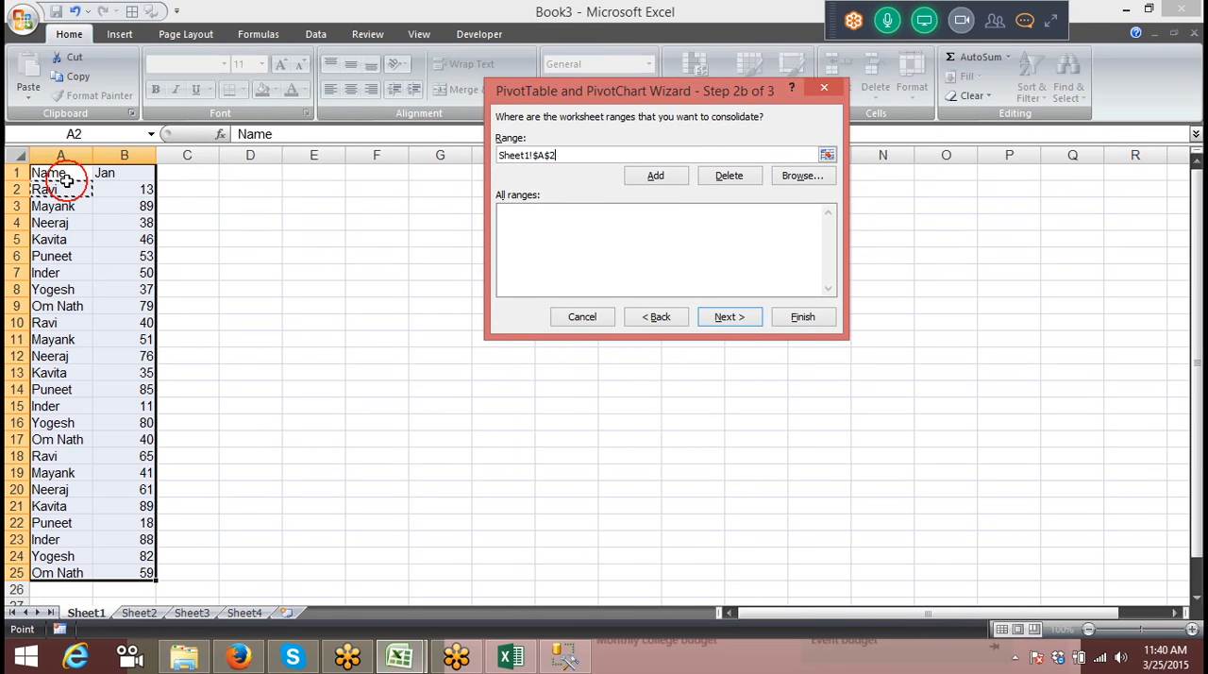
key("ctrl+shift+Right")
key("ctrl+shift+Down")
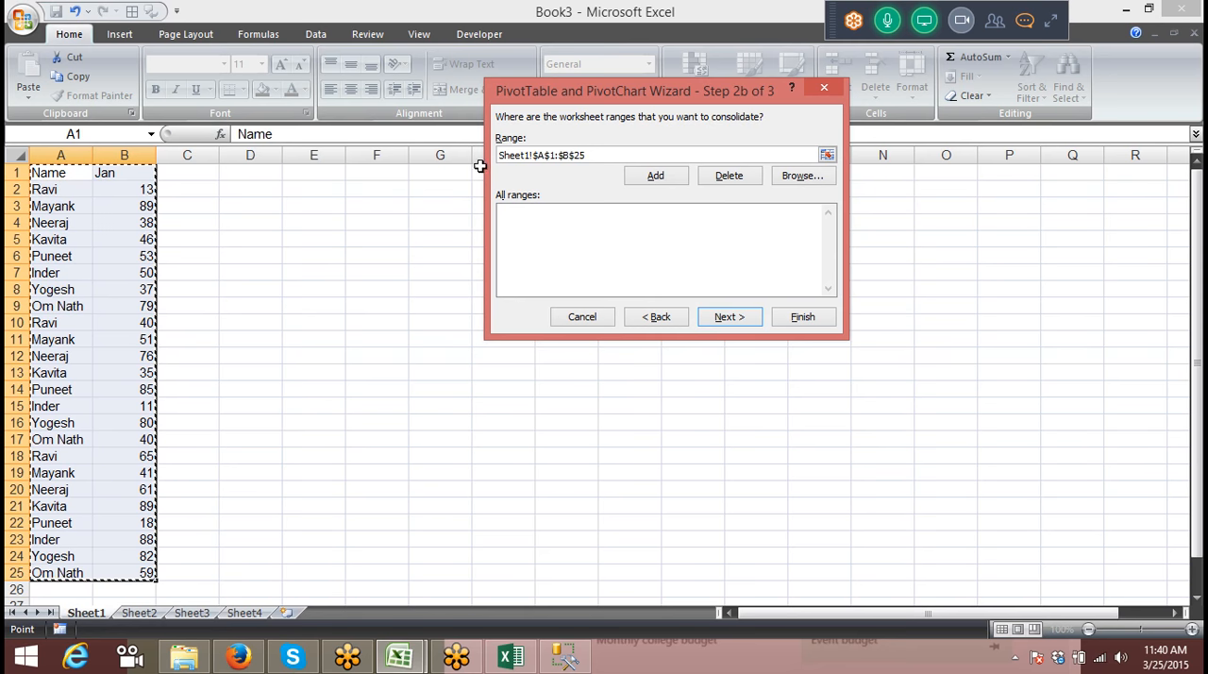
left_click(649, 177)
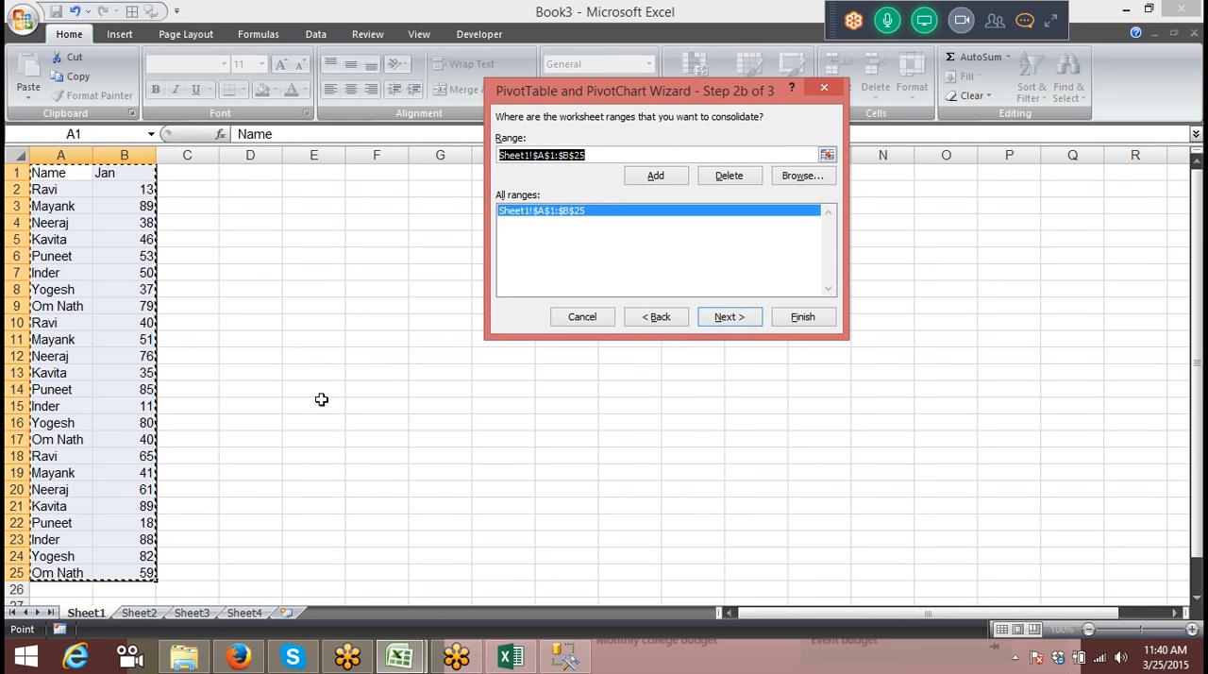
left_click(137, 613)
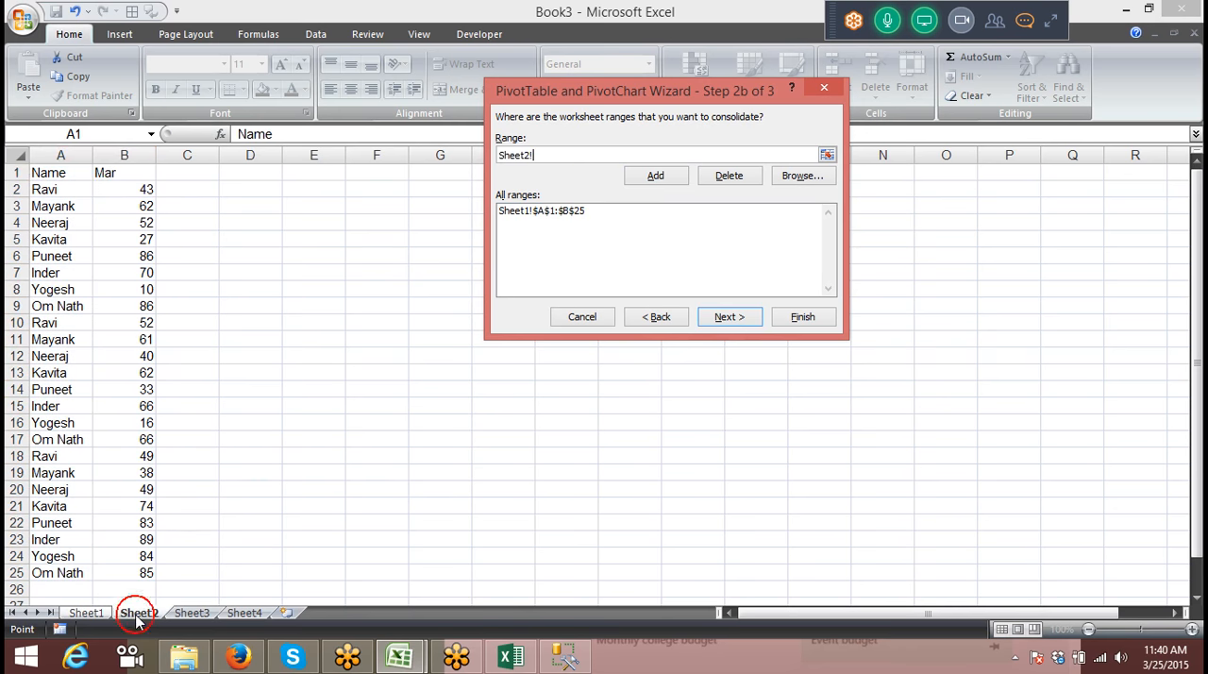
left_click(47, 174)
key("ctrl+shift+Right")
key("ctrl+shift+Down")
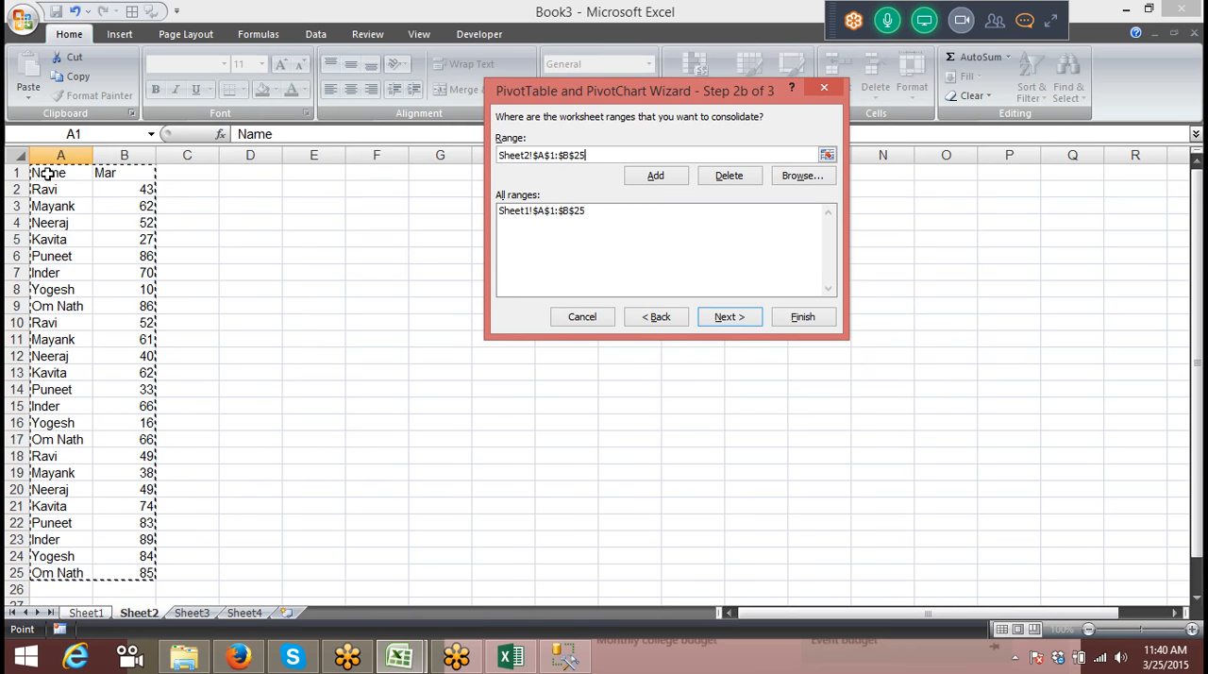
left_click(649, 176)
key("Escape")
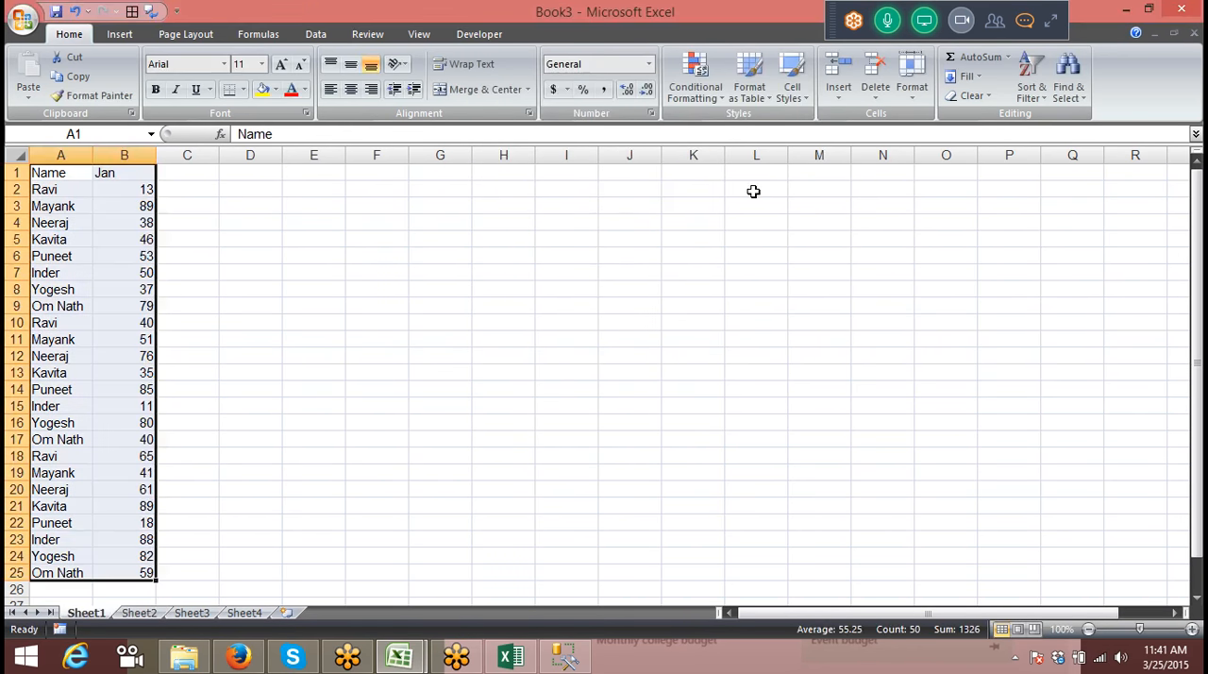
Step: Change the month header in cell B1 on Sheet2 to Feb
left_click(129, 614)
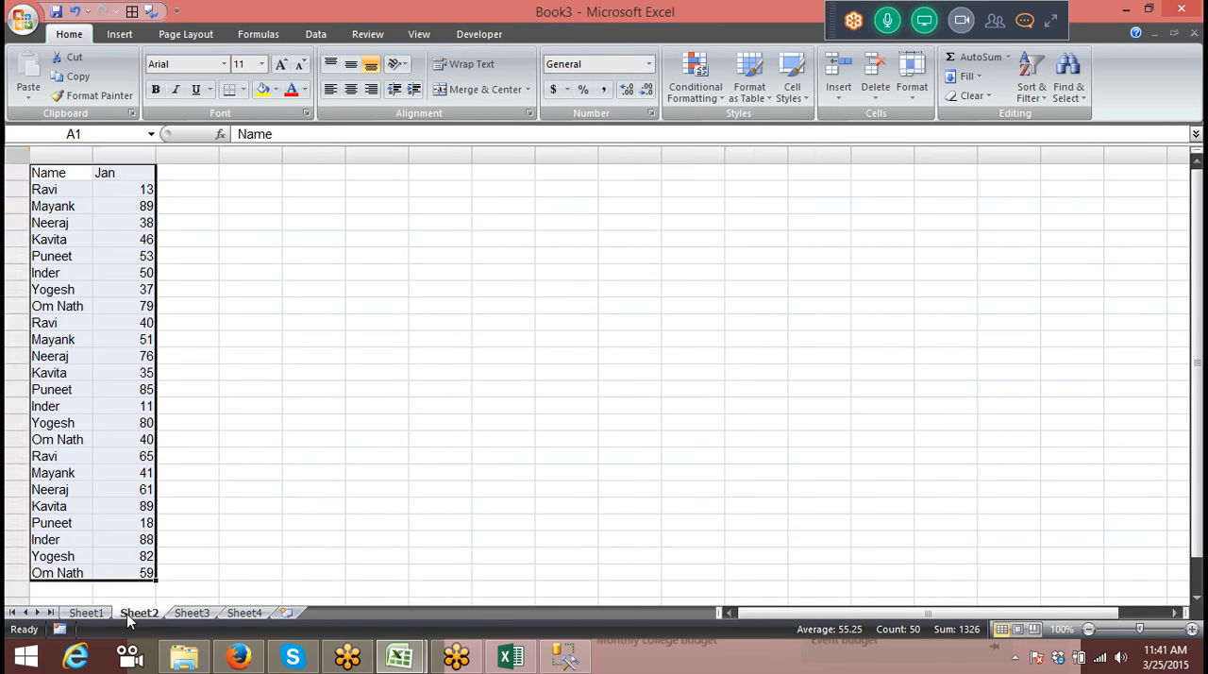
left_click(179, 612)
left_click(148, 611)
double_click(126, 173)
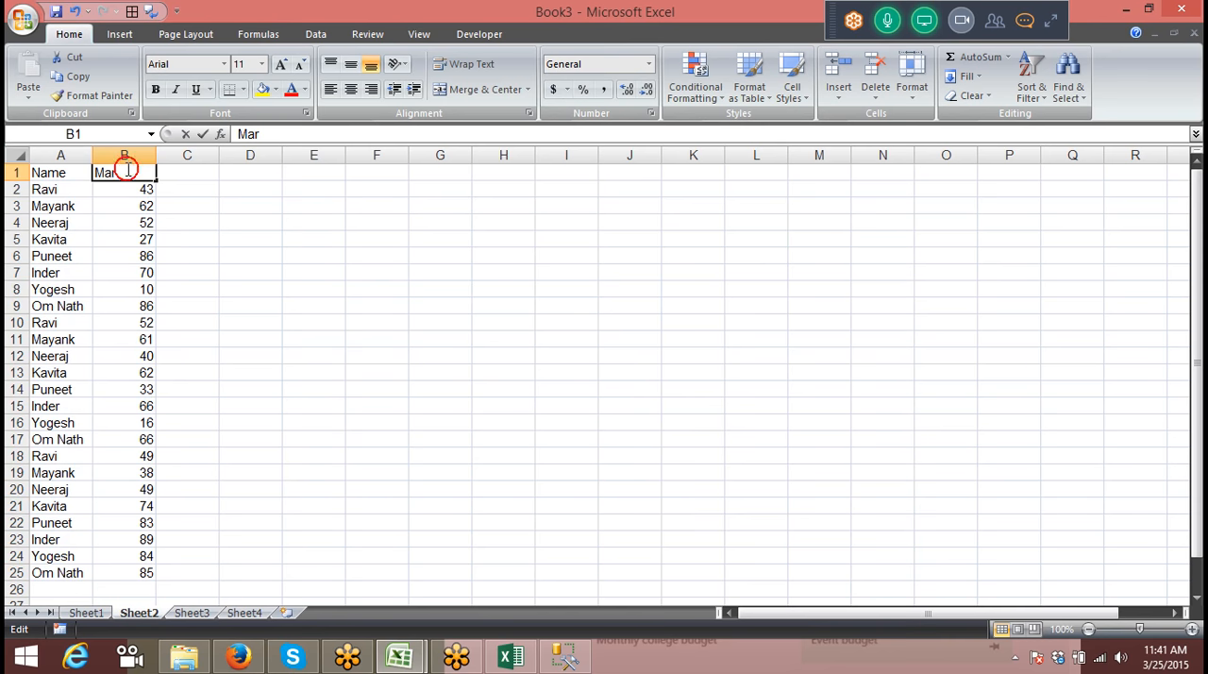
key("BackSpace")
key("BackSpace")
key("BackSpace")
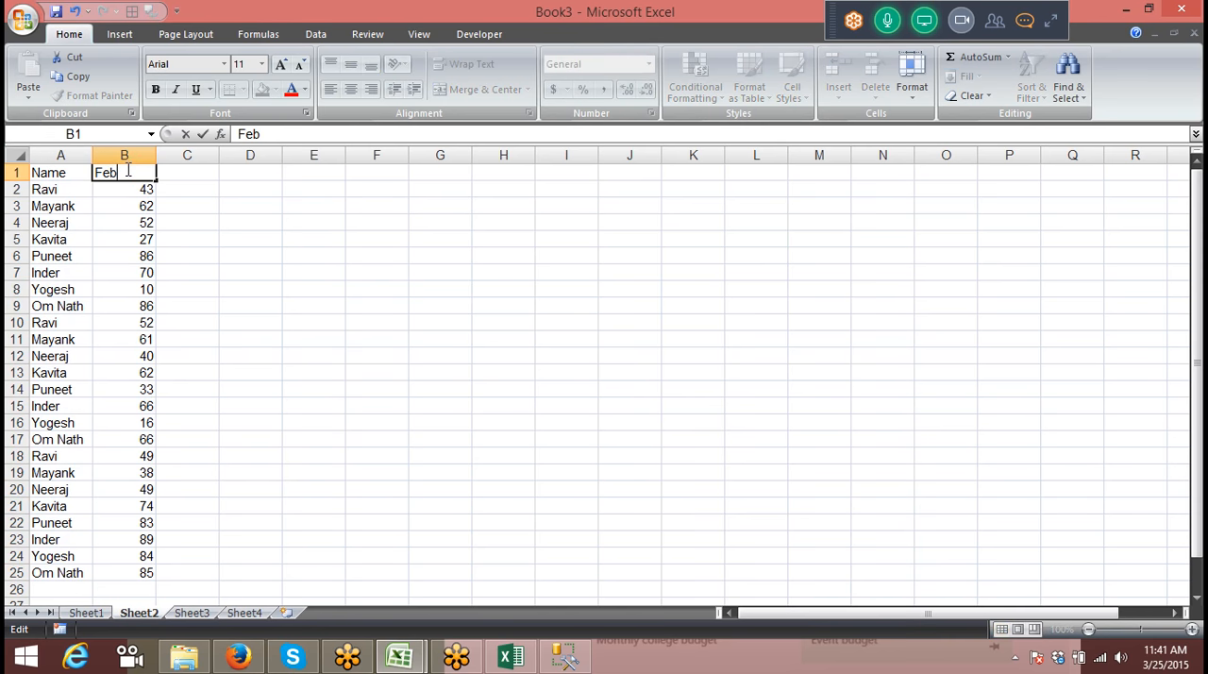
left_click(145, 306)
Step: Refresh the consolidated PivotTable on Sheet4 to pick up the changed month header
left_click(202, 612)
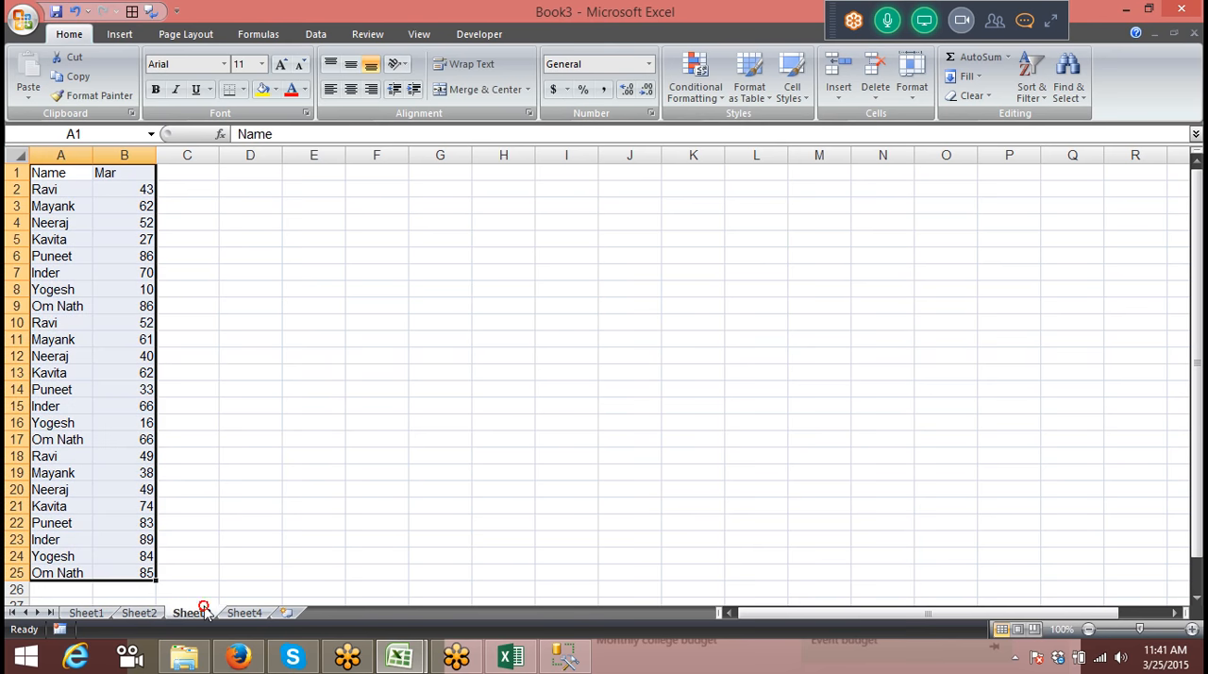
left_click(237, 612)
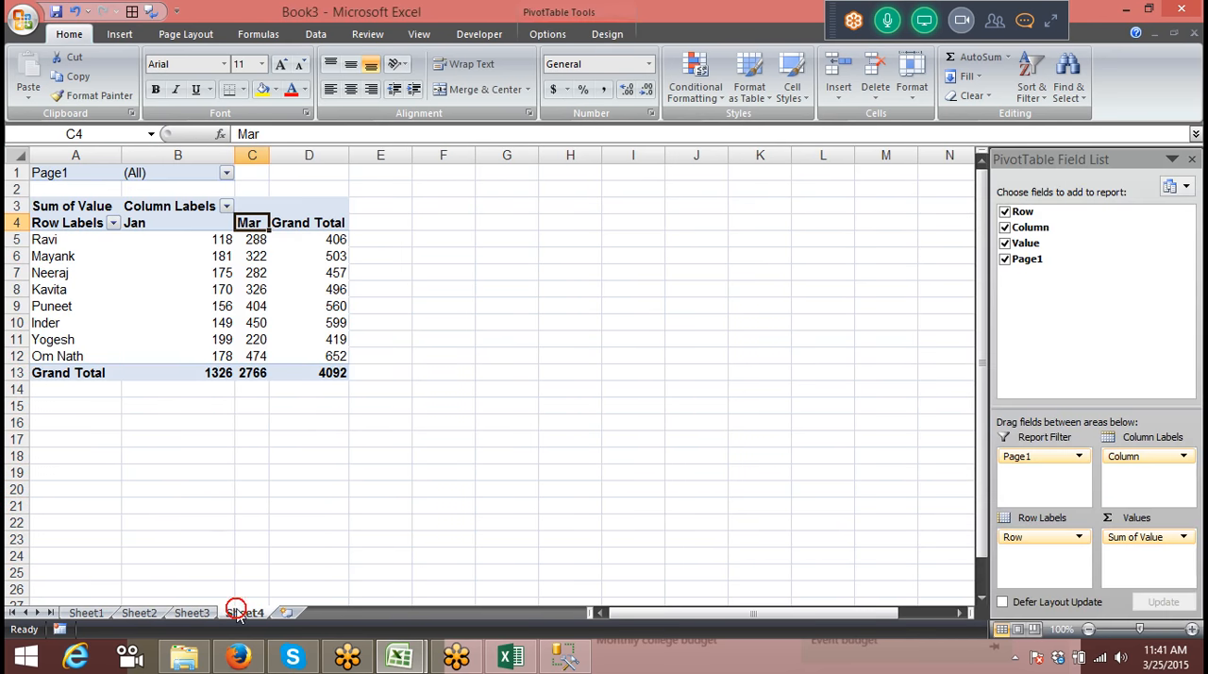
right_click(187, 254)
left_click(234, 324)
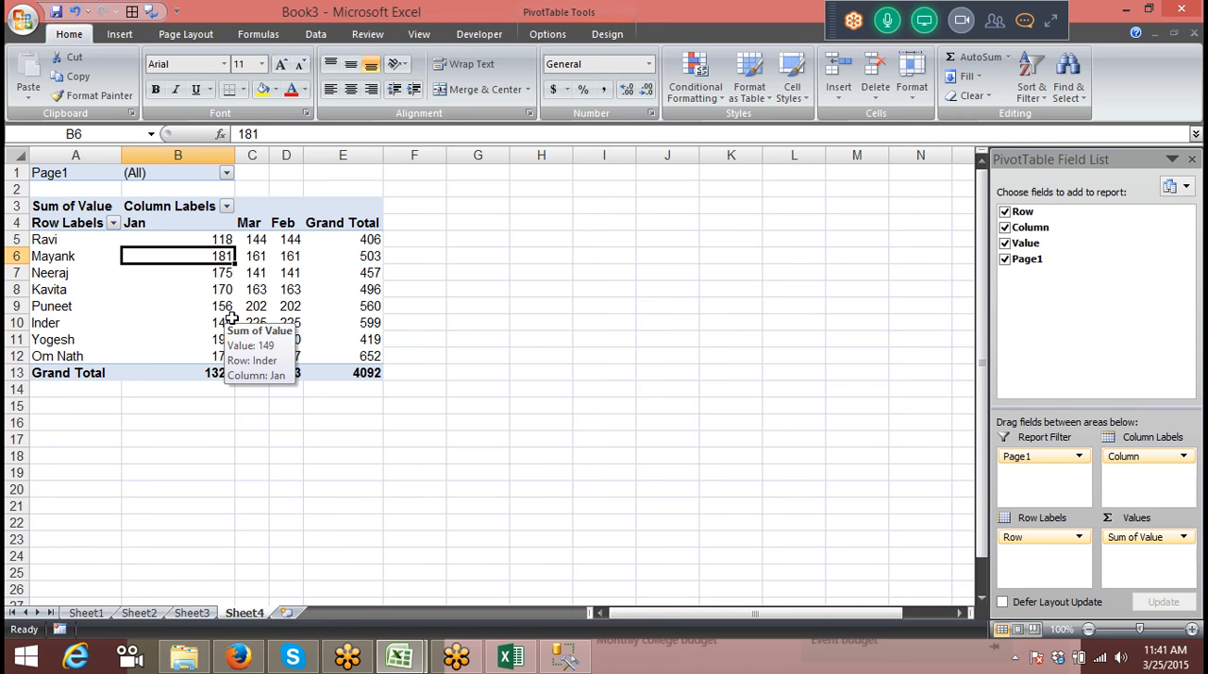
left_click(1055, 24)
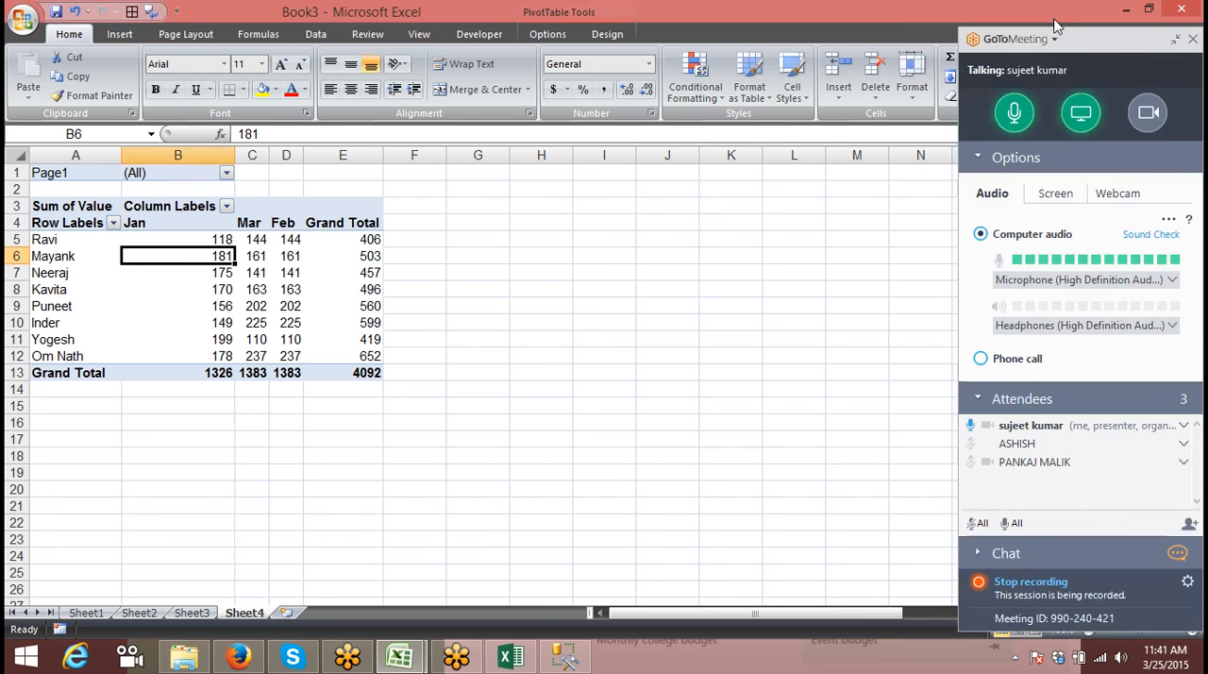